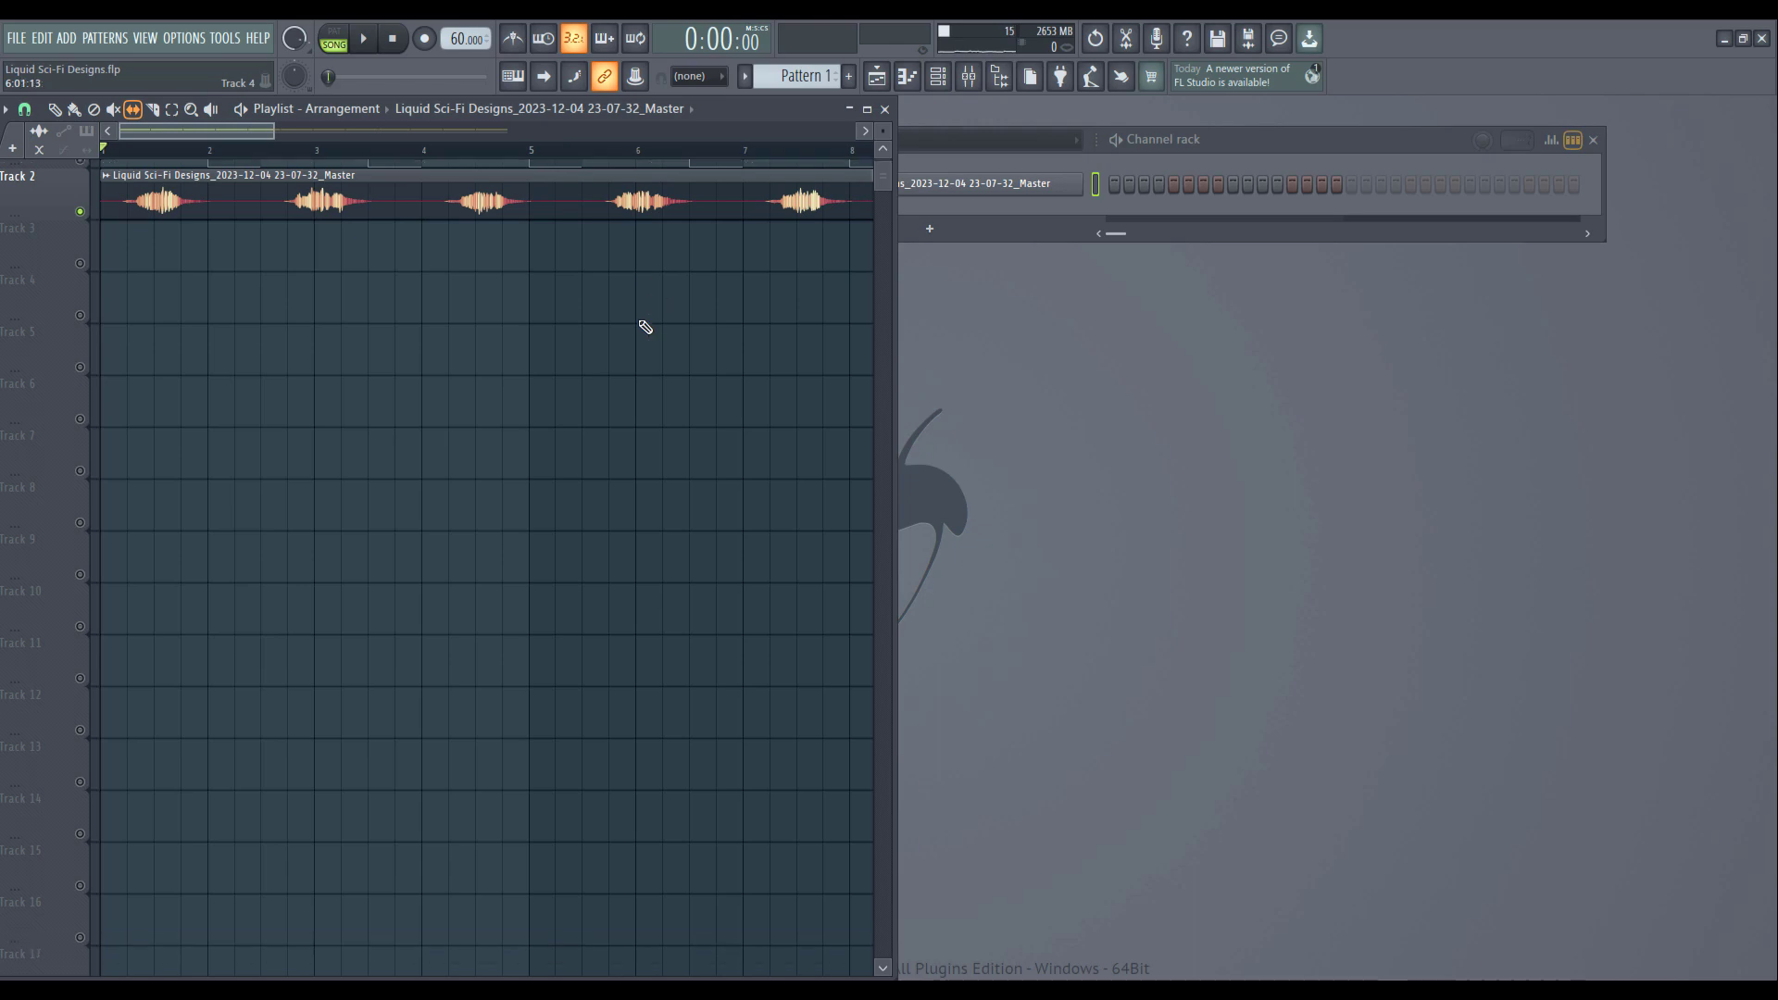
# Step: Examine the master recording on track 2 and the MIDI Out automation clips above it
pyautogui.scroll(1, 592, 278)
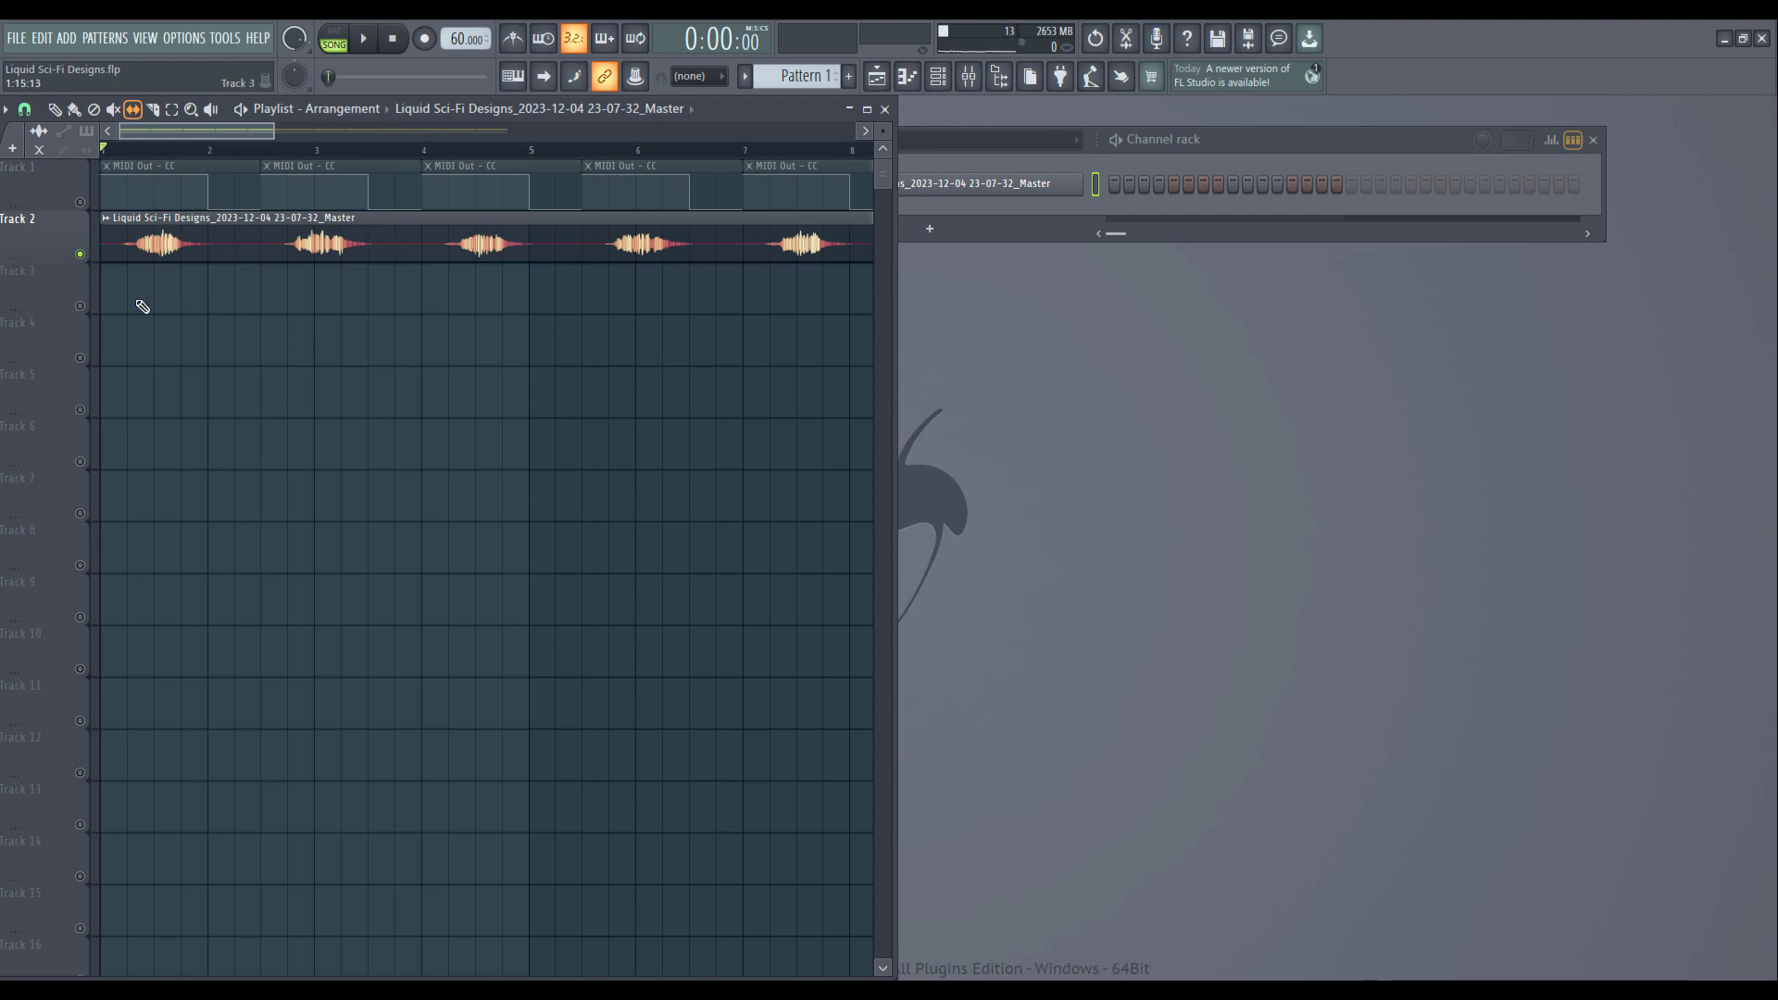
pyautogui.keyDown('ctrl'); pyautogui.scroll(4, 143, 301); pyautogui.keyUp('ctrl')
pyautogui.keyDown('ctrl'); pyautogui.scroll(-5, 369, 274); pyautogui.keyUp('ctrl')
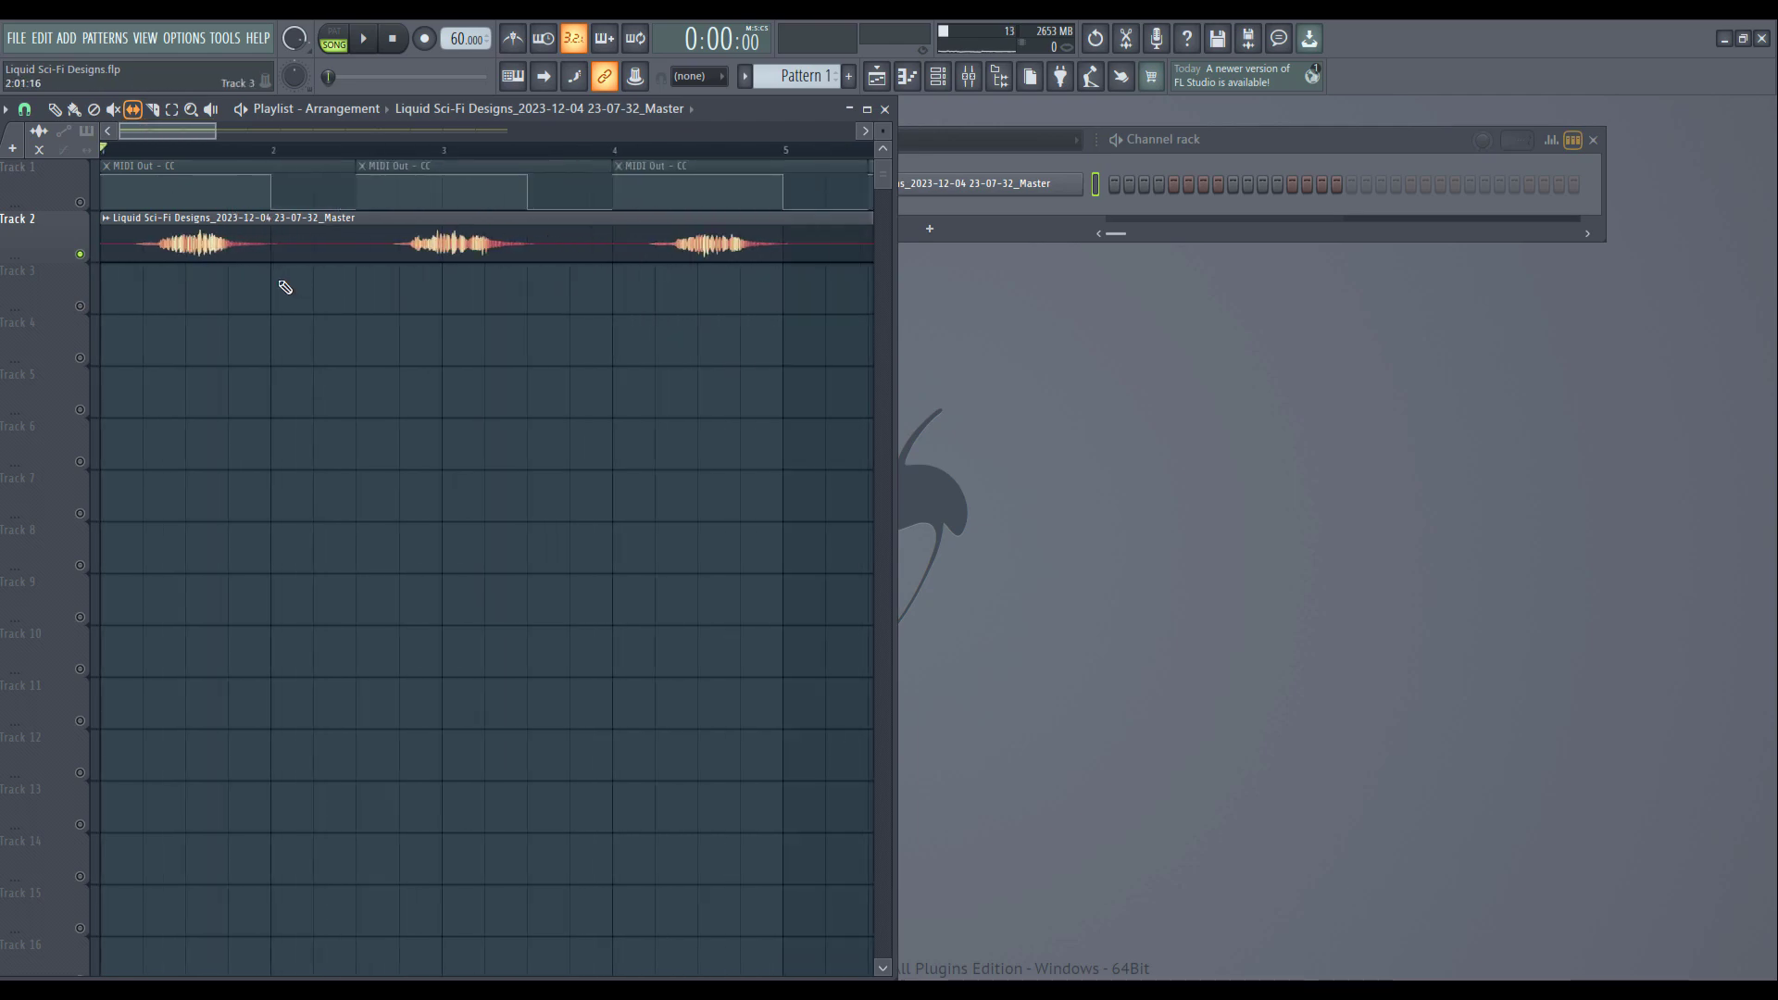
pyautogui.keyDown('ctrl'); pyautogui.scroll(-5, 285, 287); pyautogui.keyUp('ctrl')
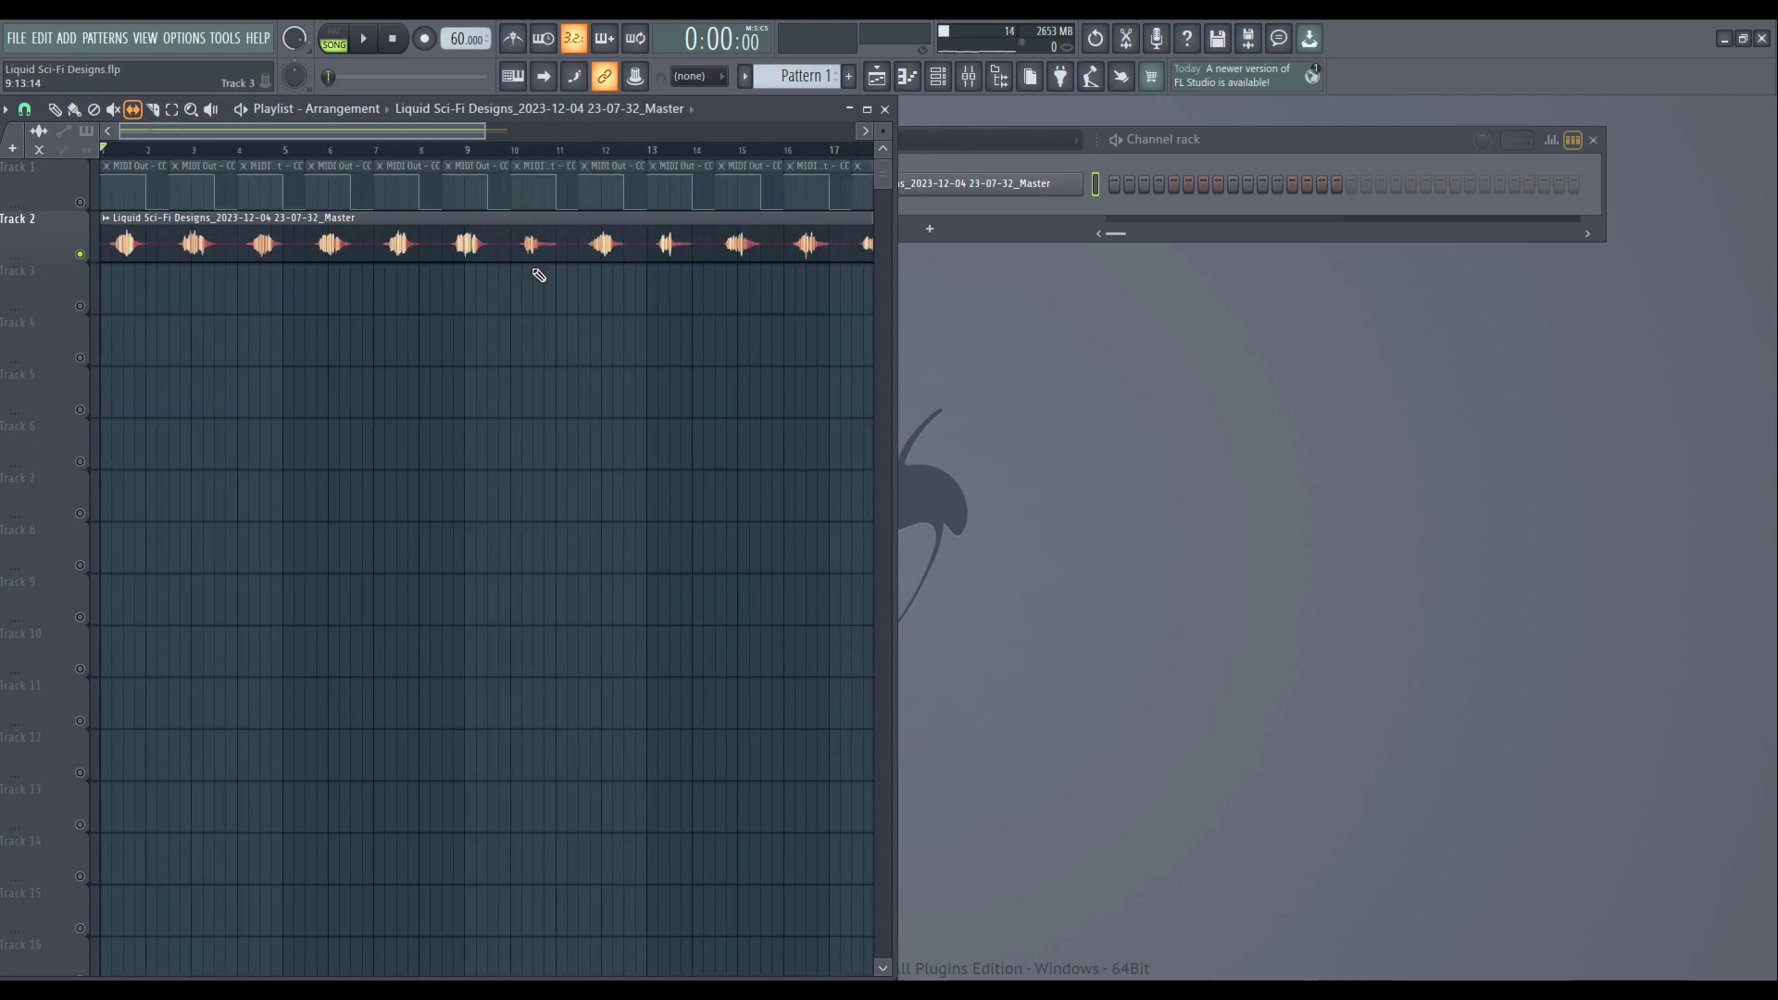
pyautogui.keyDown('ctrl'); pyautogui.scroll(2, 546, 272); pyautogui.keyUp('ctrl')
pyautogui.keyDown('ctrl'); pyautogui.scroll(-4, 556, 264); pyautogui.keyUp('ctrl')
pyautogui.keyDown('ctrl'); pyautogui.scroll(6, 28, 307); pyautogui.keyUp('ctrl')
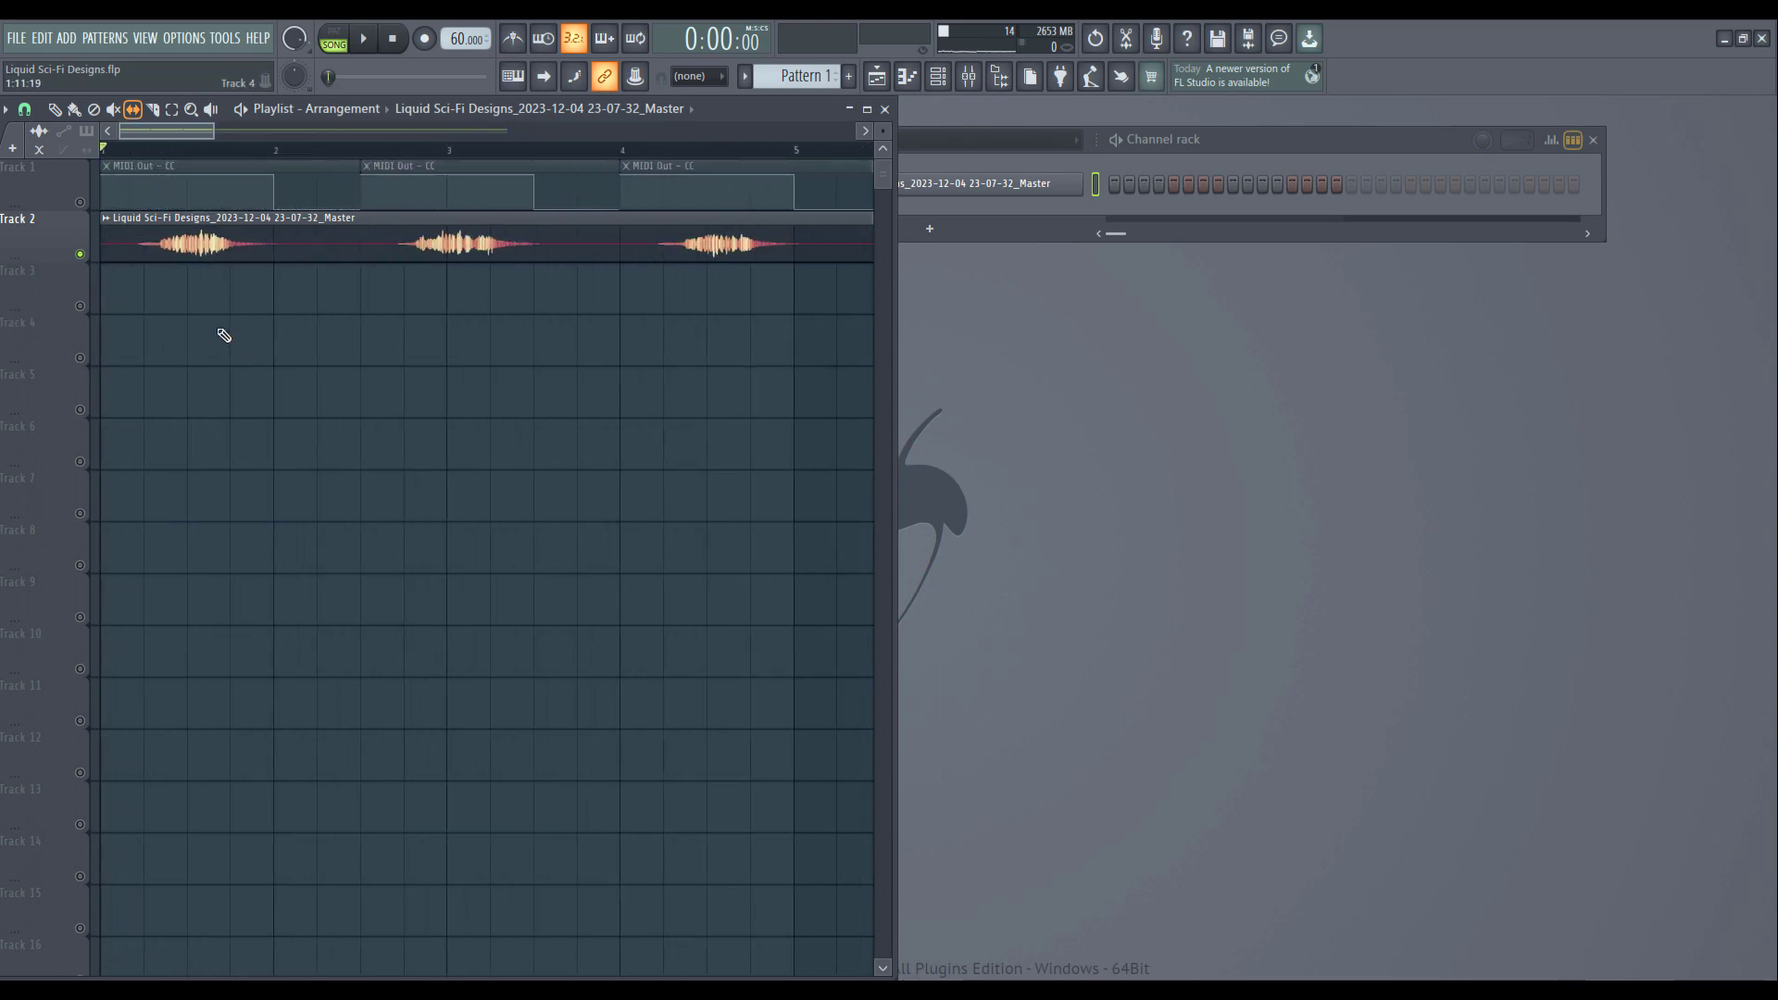
# Step: Play back the first sounds of the master recording, skipping ahead to the second and third sounds, and stop playback
pyautogui.press('space')
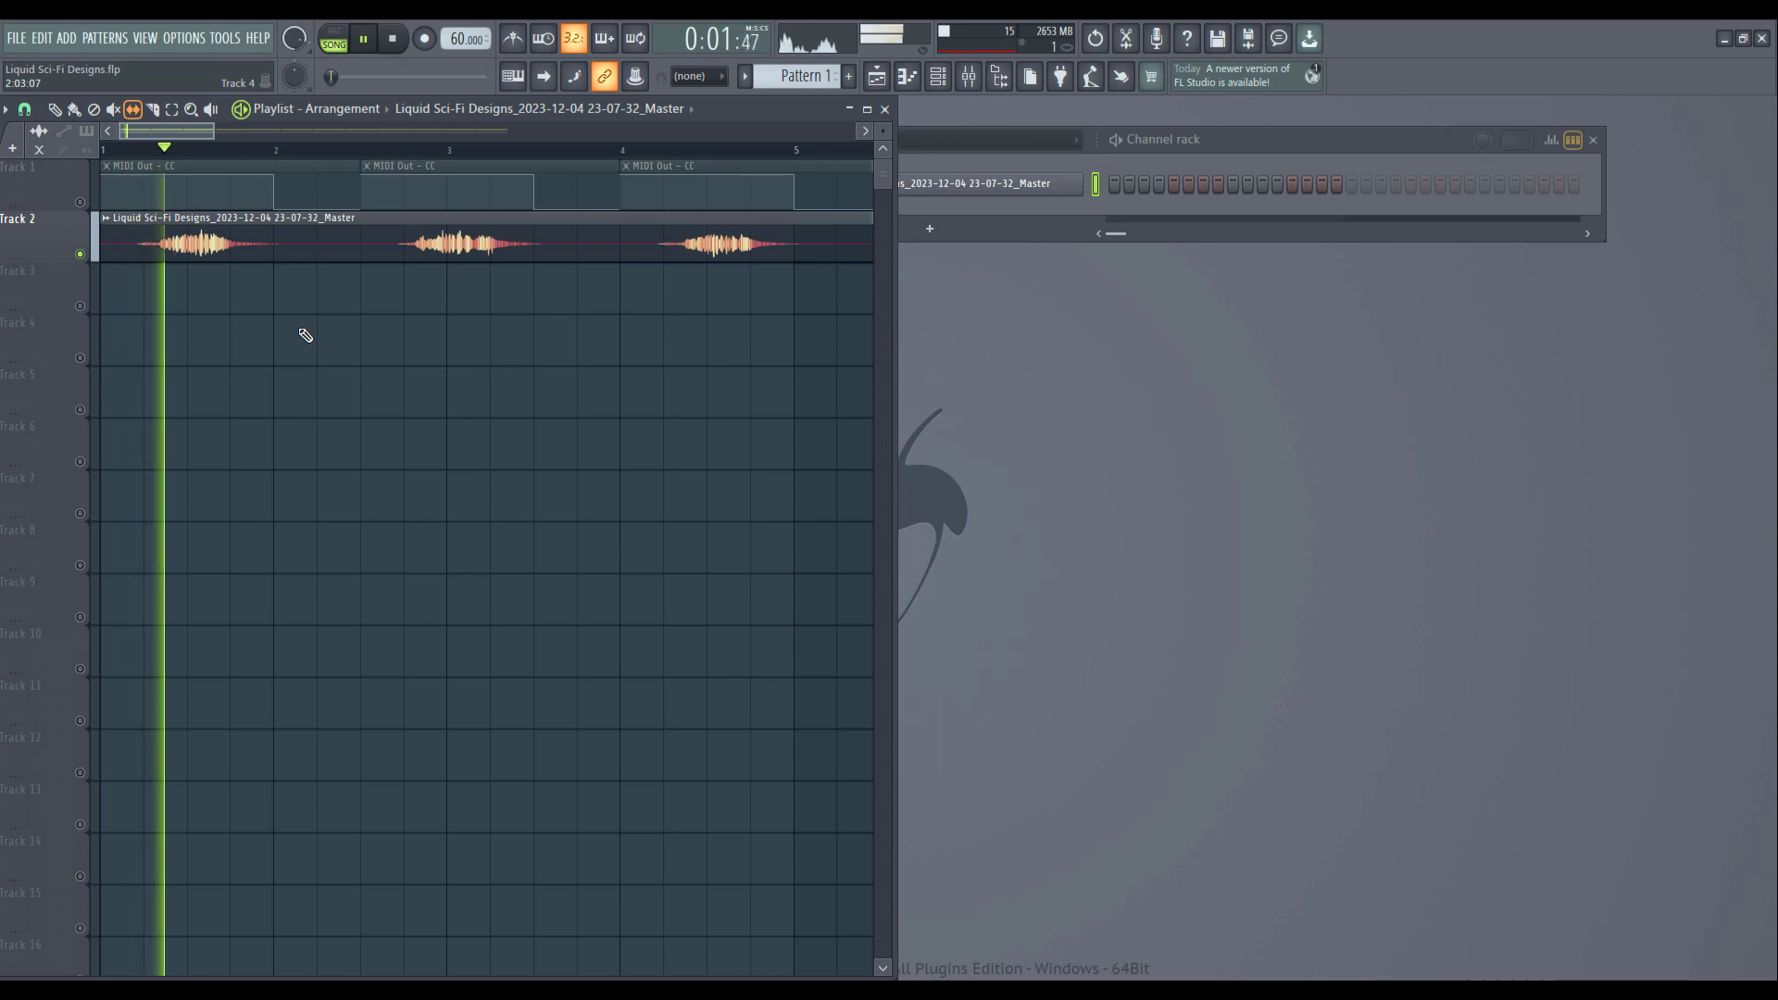
pyautogui.keyDown('ctrl'); pyautogui.scroll(-2, 393, 356); pyautogui.keyUp('ctrl')
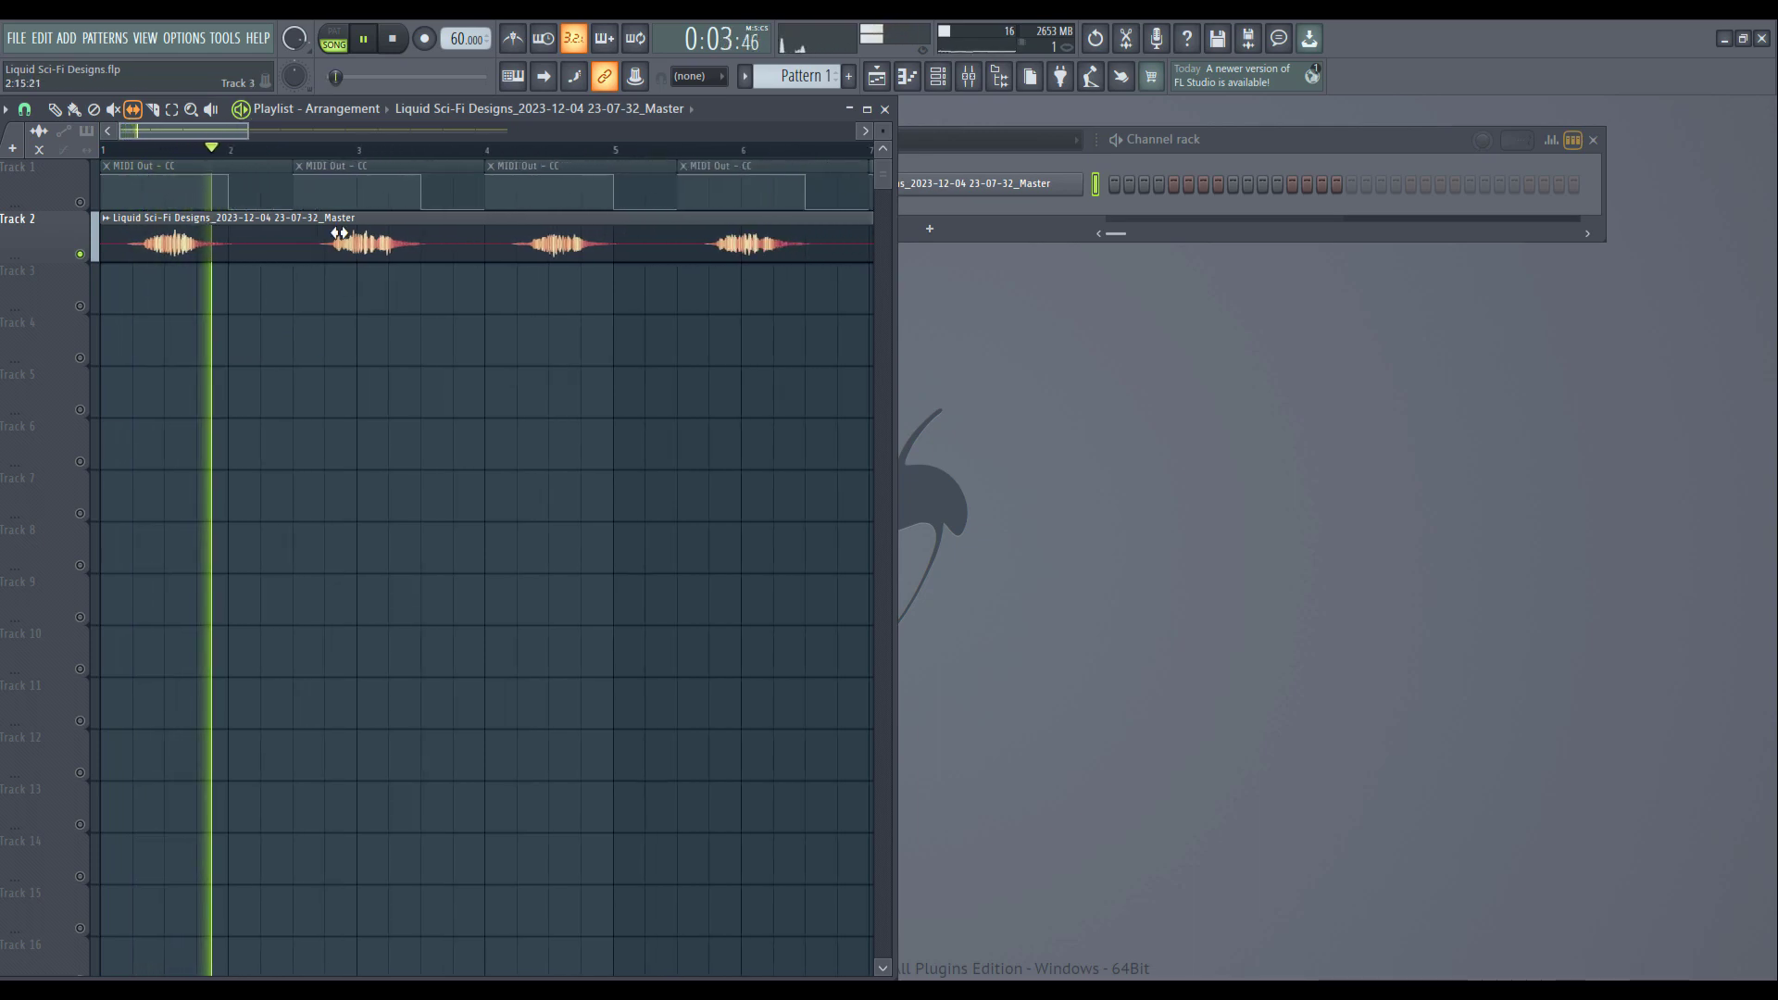
pyautogui.click(324, 148)
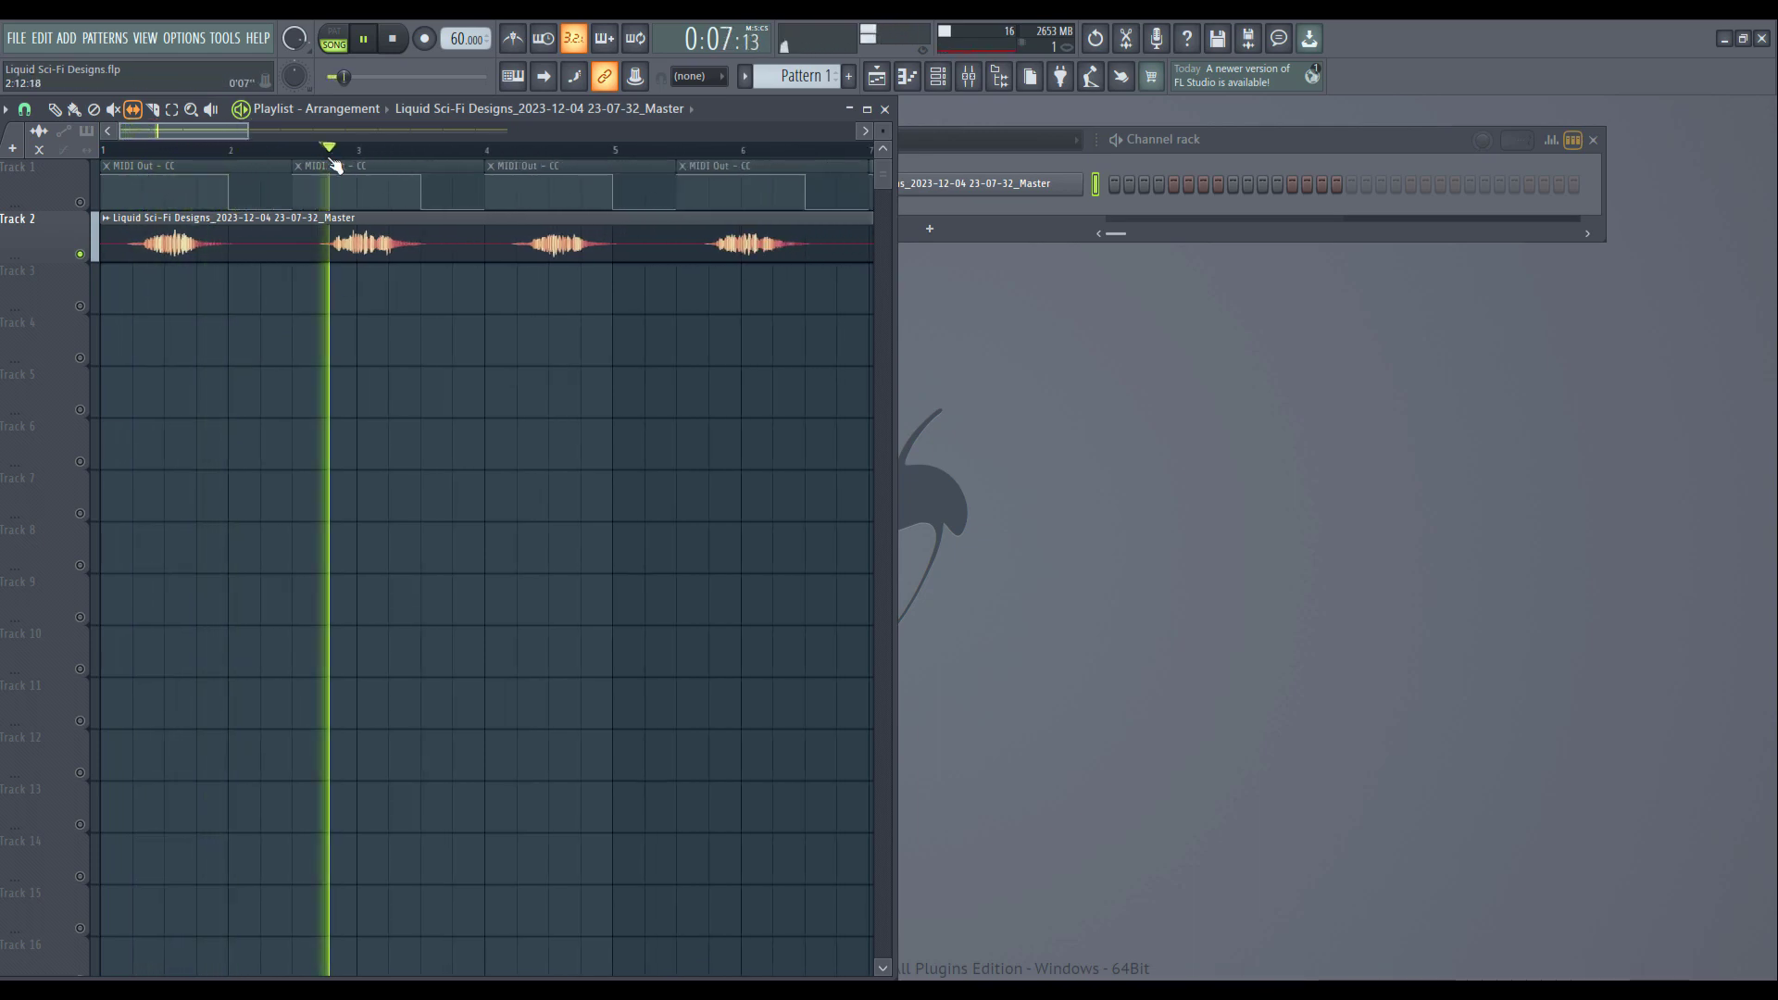
pyautogui.click(516, 149)
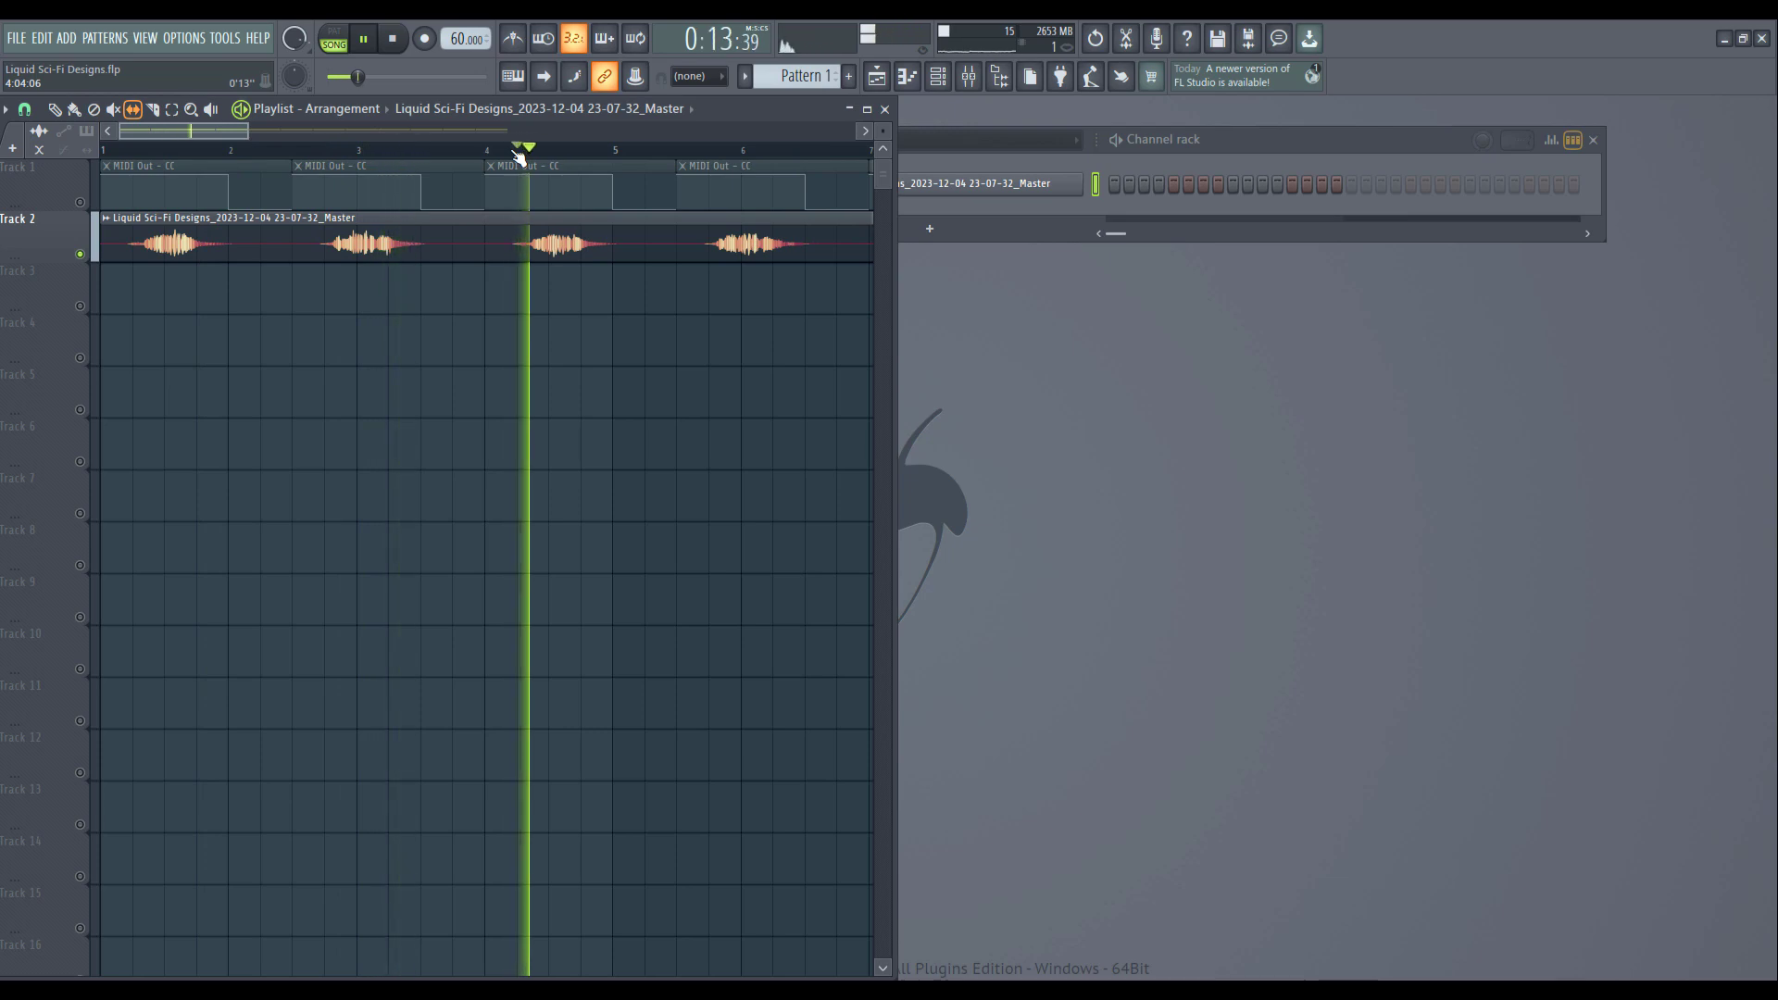
pyautogui.keyDown('ctrl'); pyautogui.scroll(-2, 582, 306); pyautogui.keyUp('ctrl')
pyautogui.keyDown('ctrl'); pyautogui.scroll(2, 581, 305); pyautogui.keyUp('ctrl')
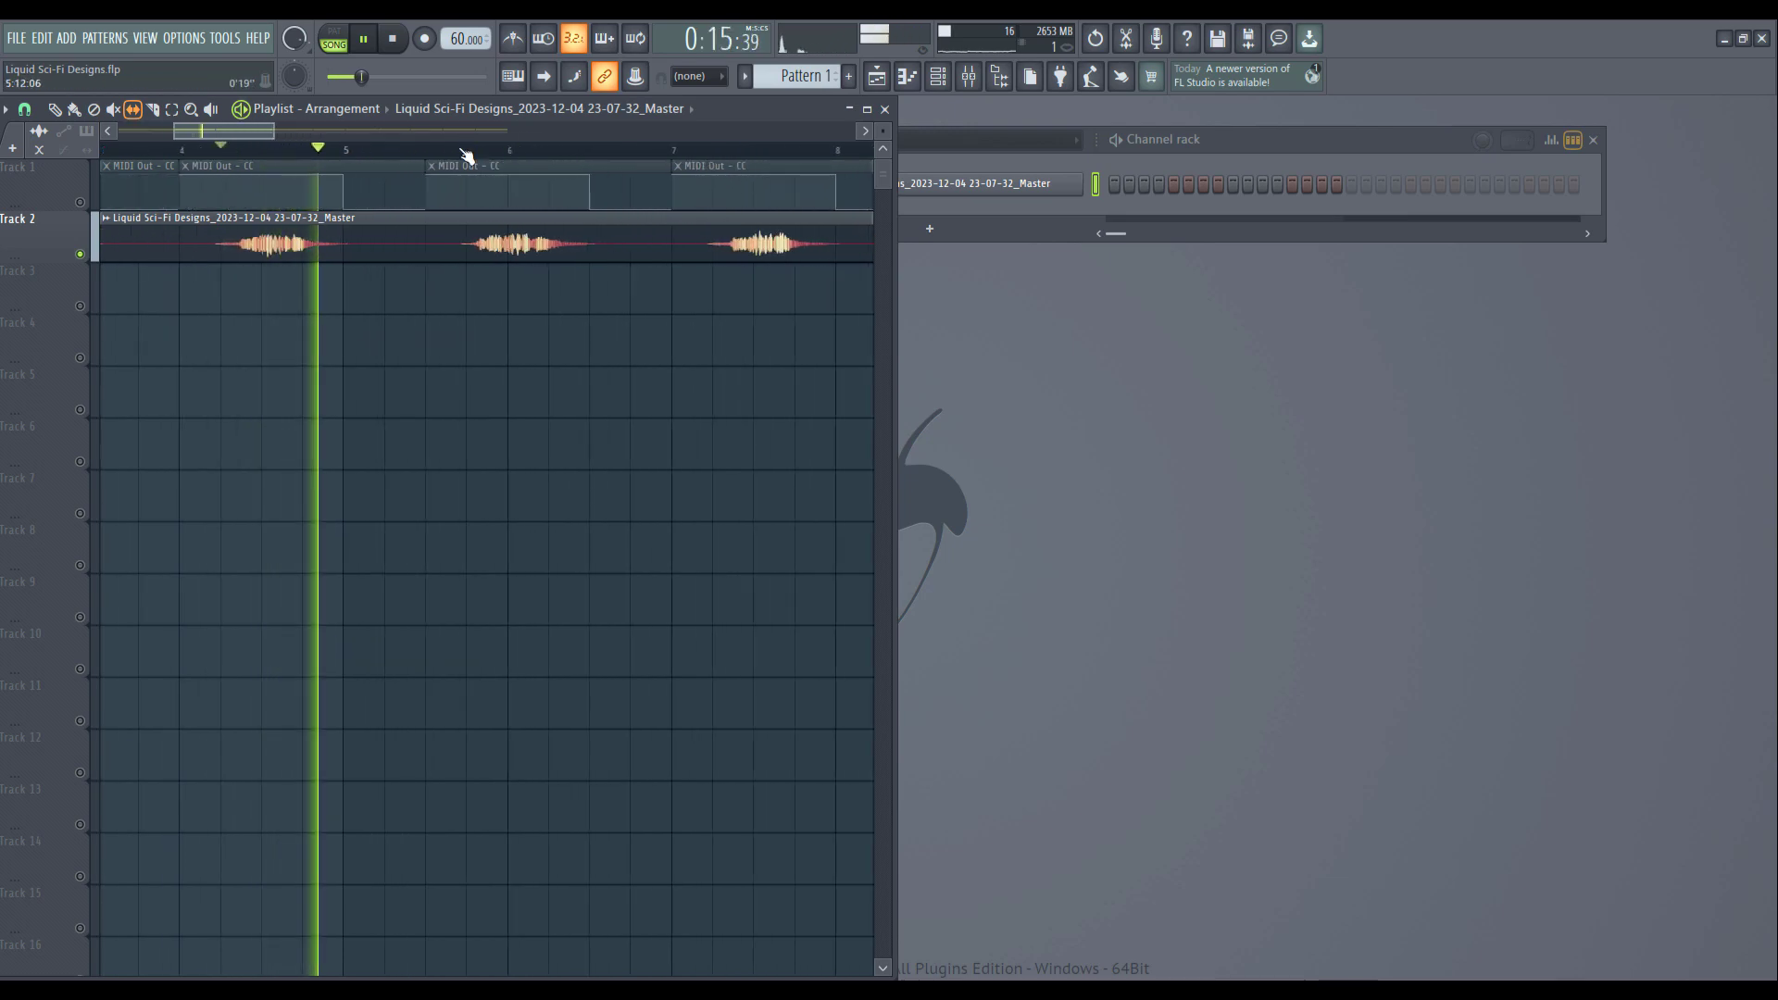
pyautogui.keyDown('ctrl'); pyautogui.scroll(-4, 310, 247); pyautogui.keyUp('ctrl')
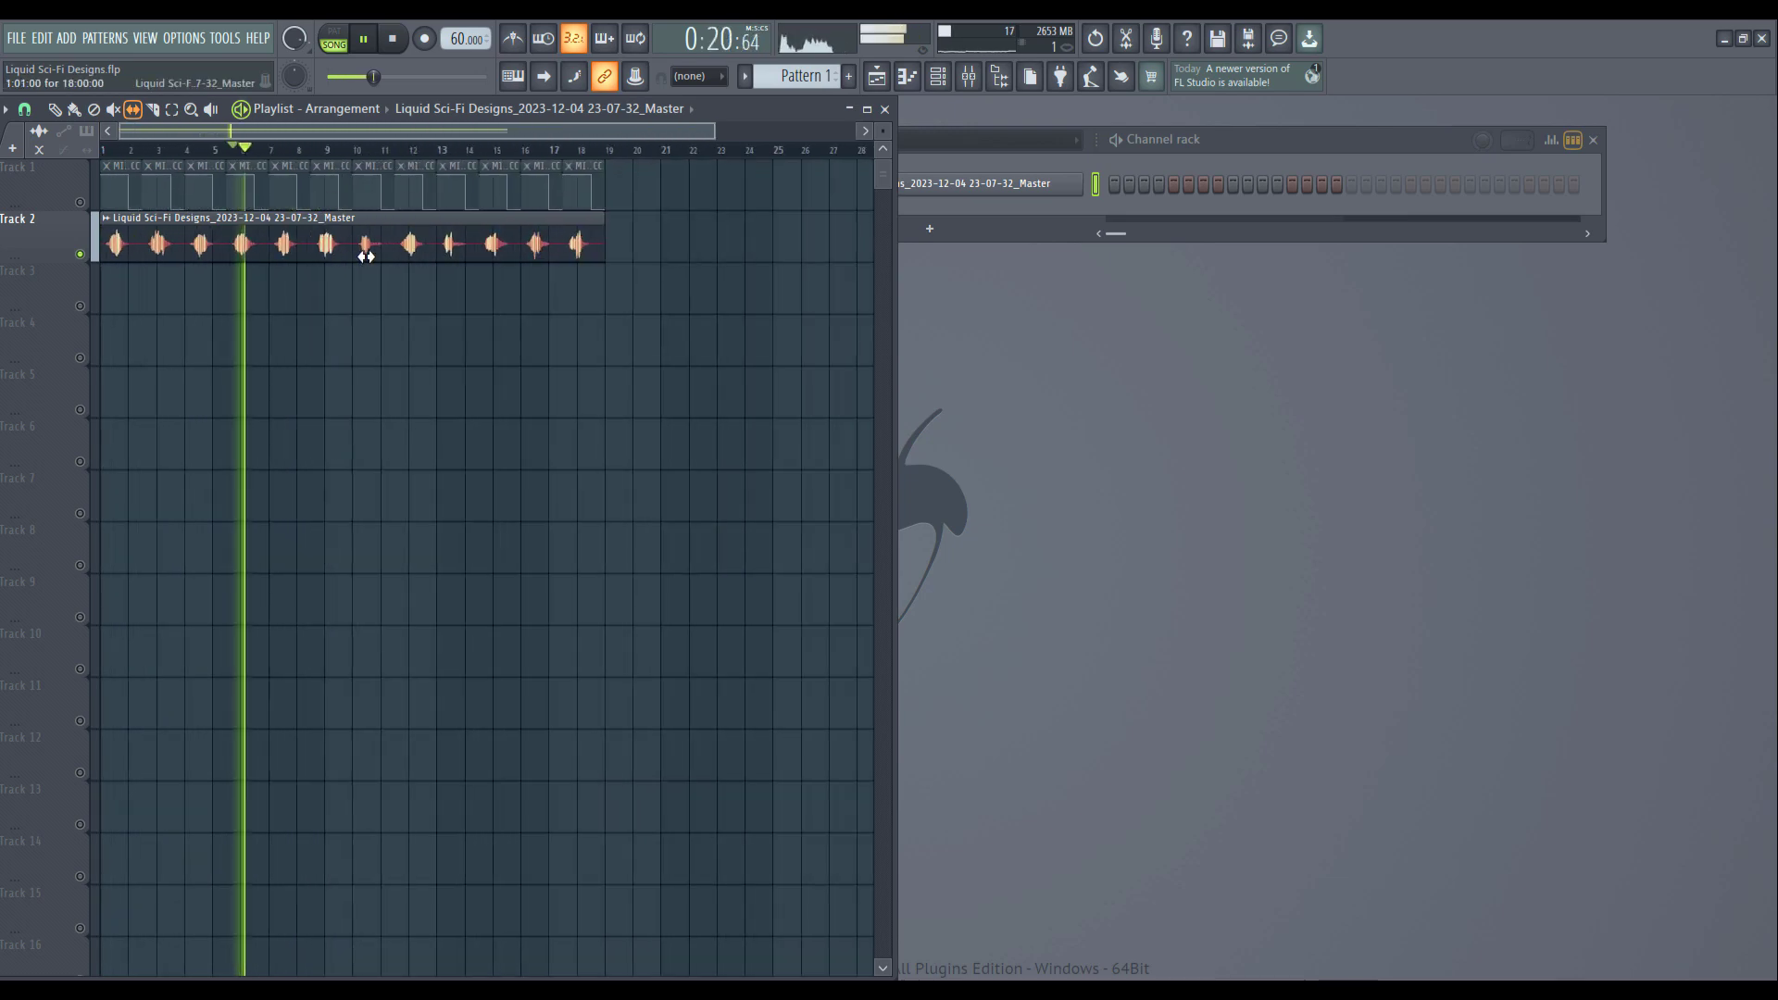
pyautogui.press('space')
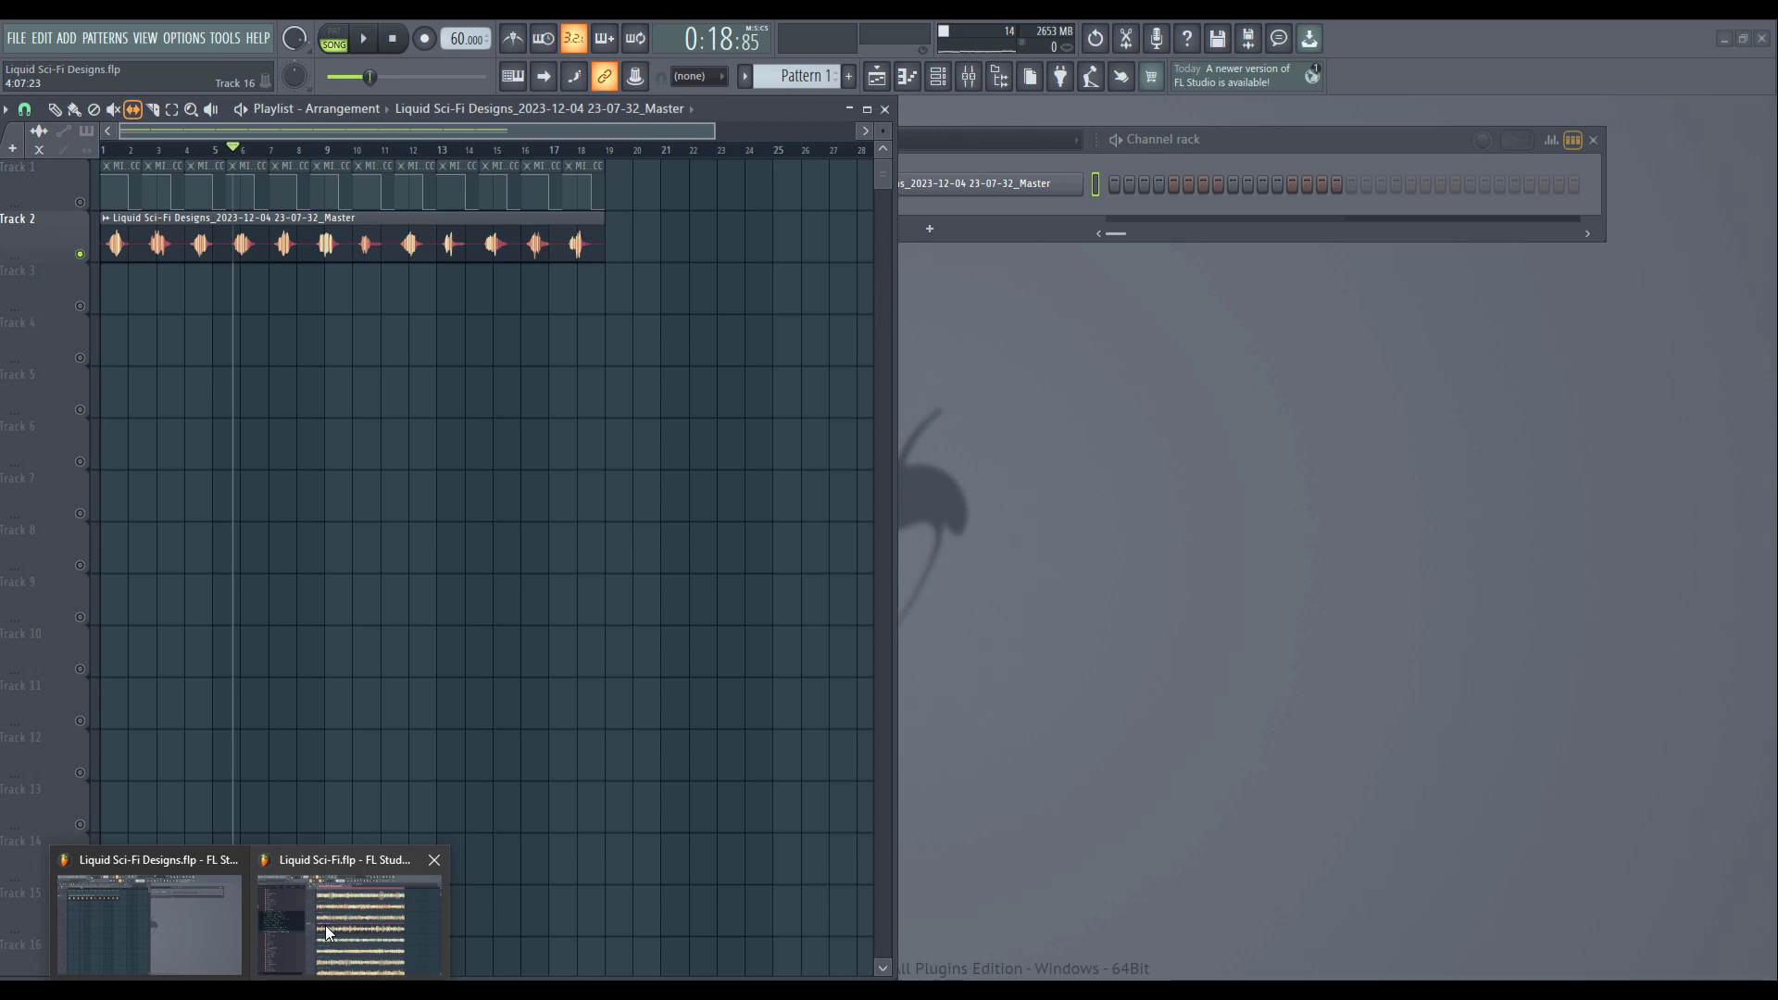
# Step: Switch to the Liquid Sci-Fi.flp project, hide the browser and bring up the first playlist tracks
pyautogui.click(325, 925)
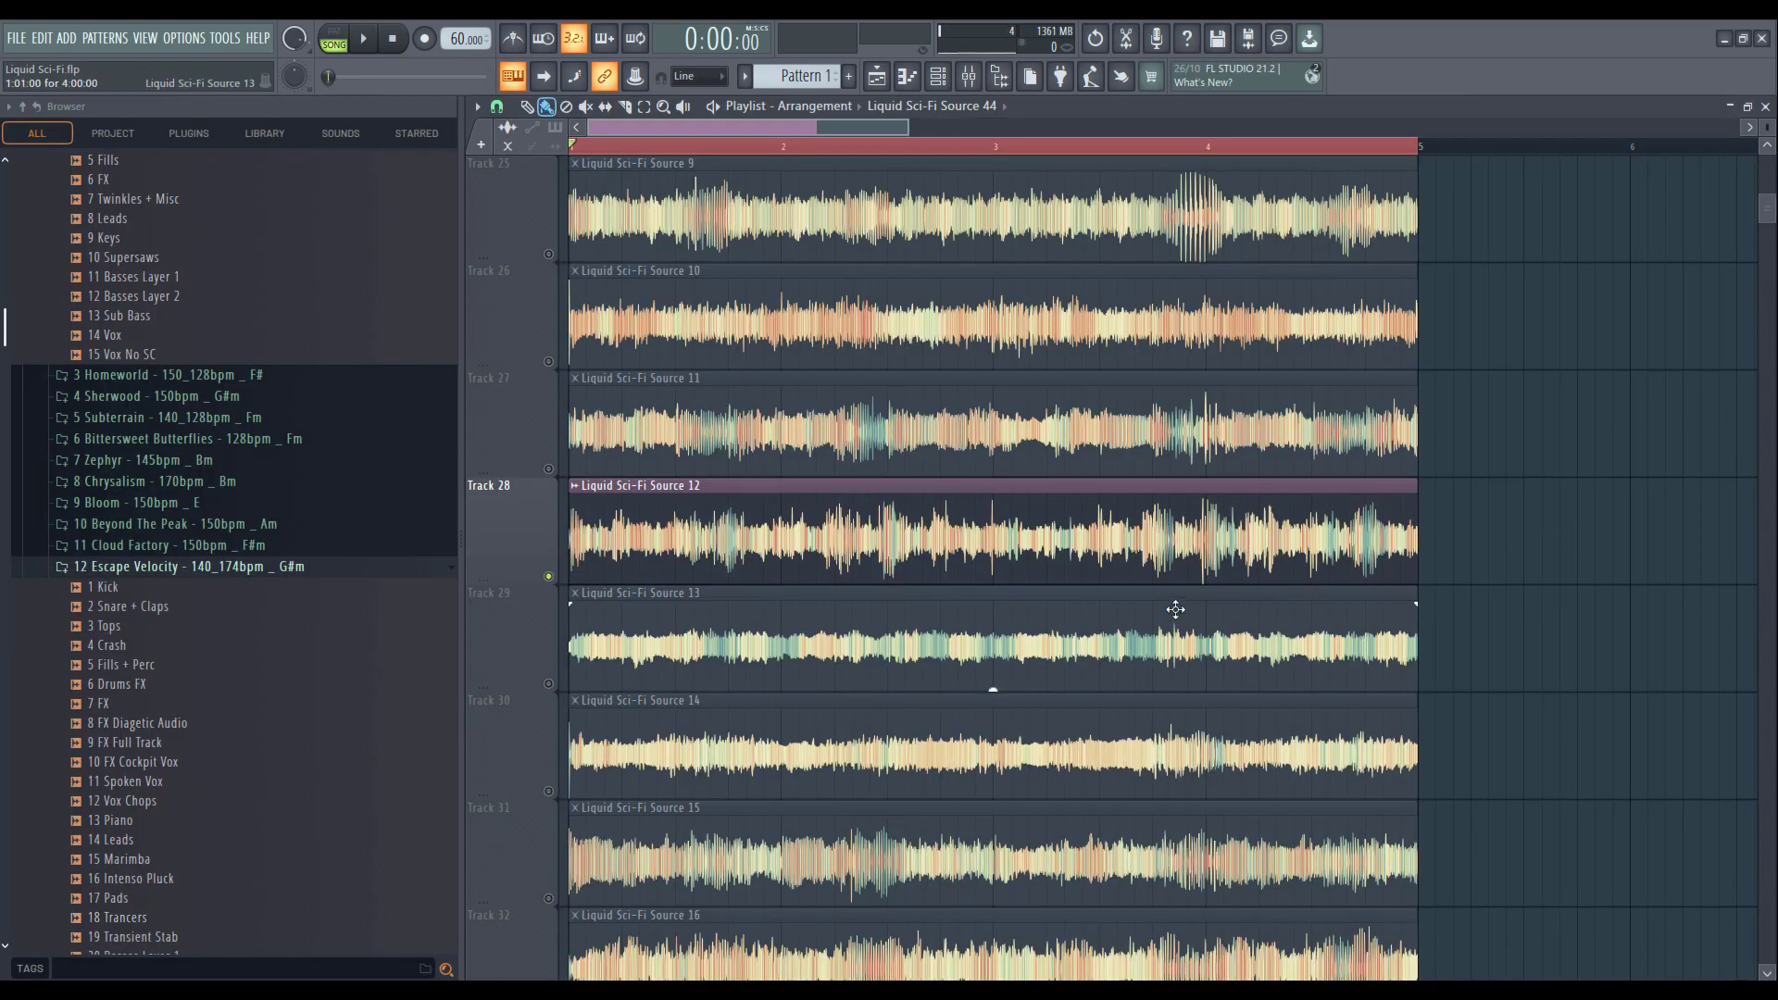
pyautogui.click(1000, 79)
pyautogui.scroll(8, 584, 363)
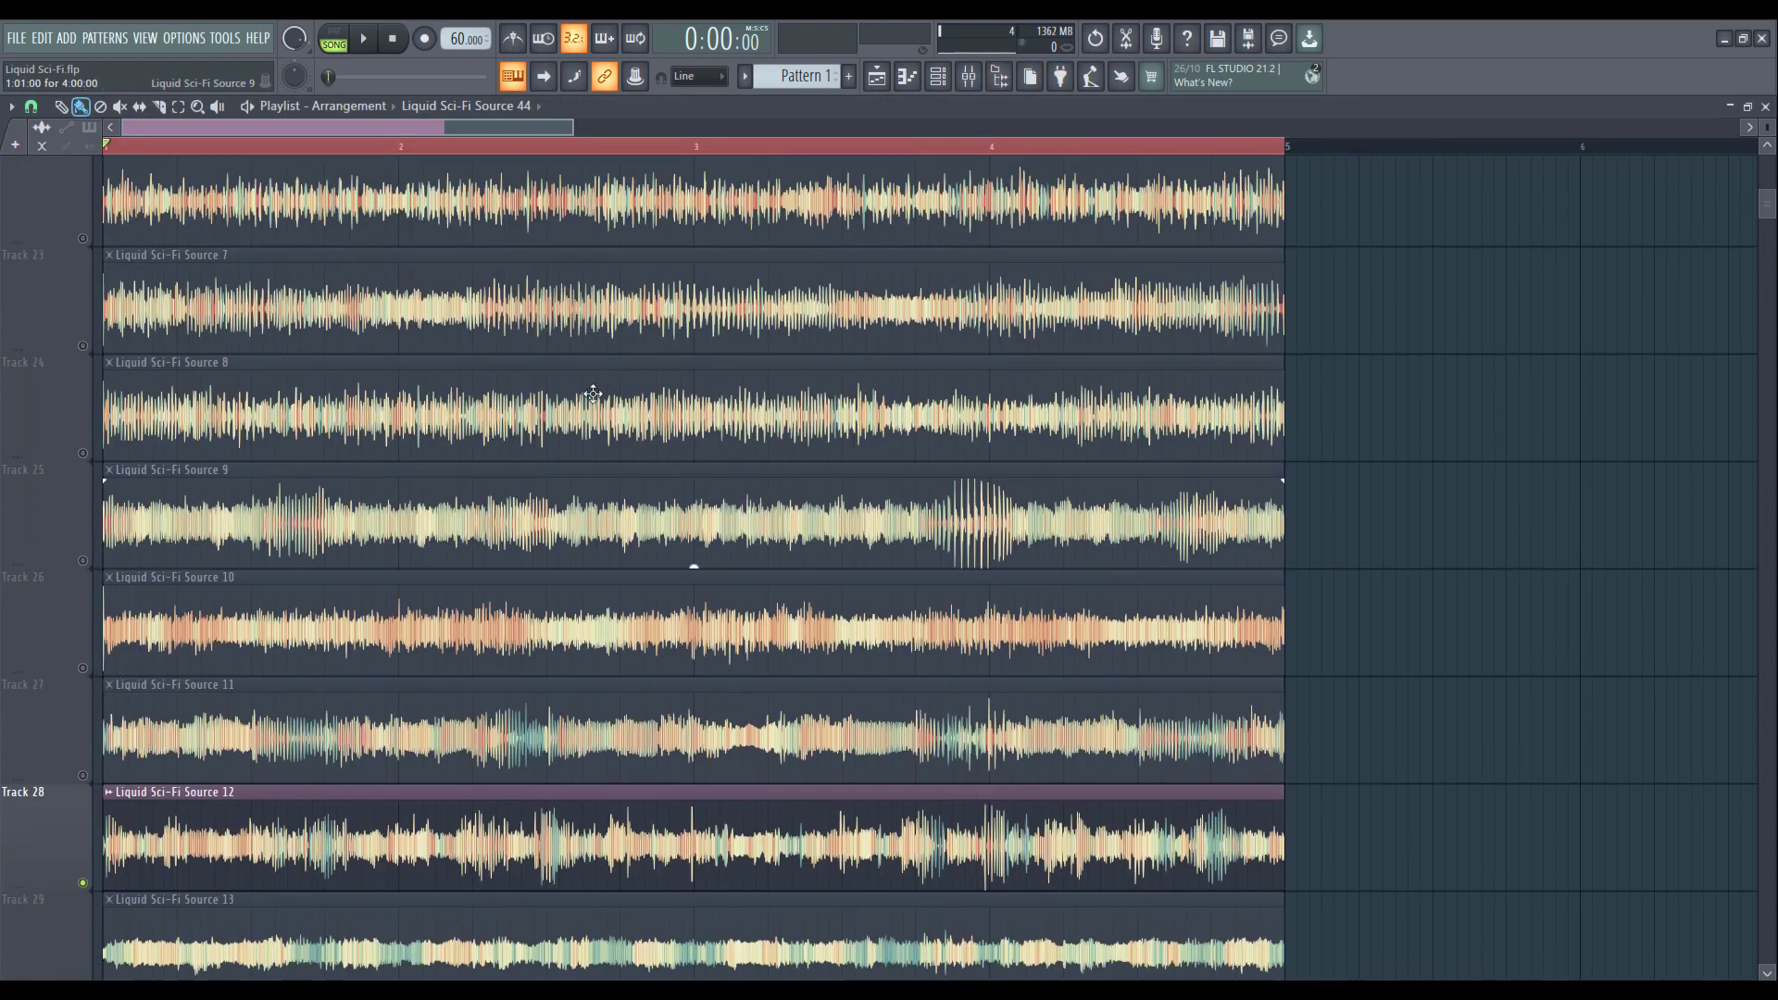
pyautogui.scroll(5, 585, 364)
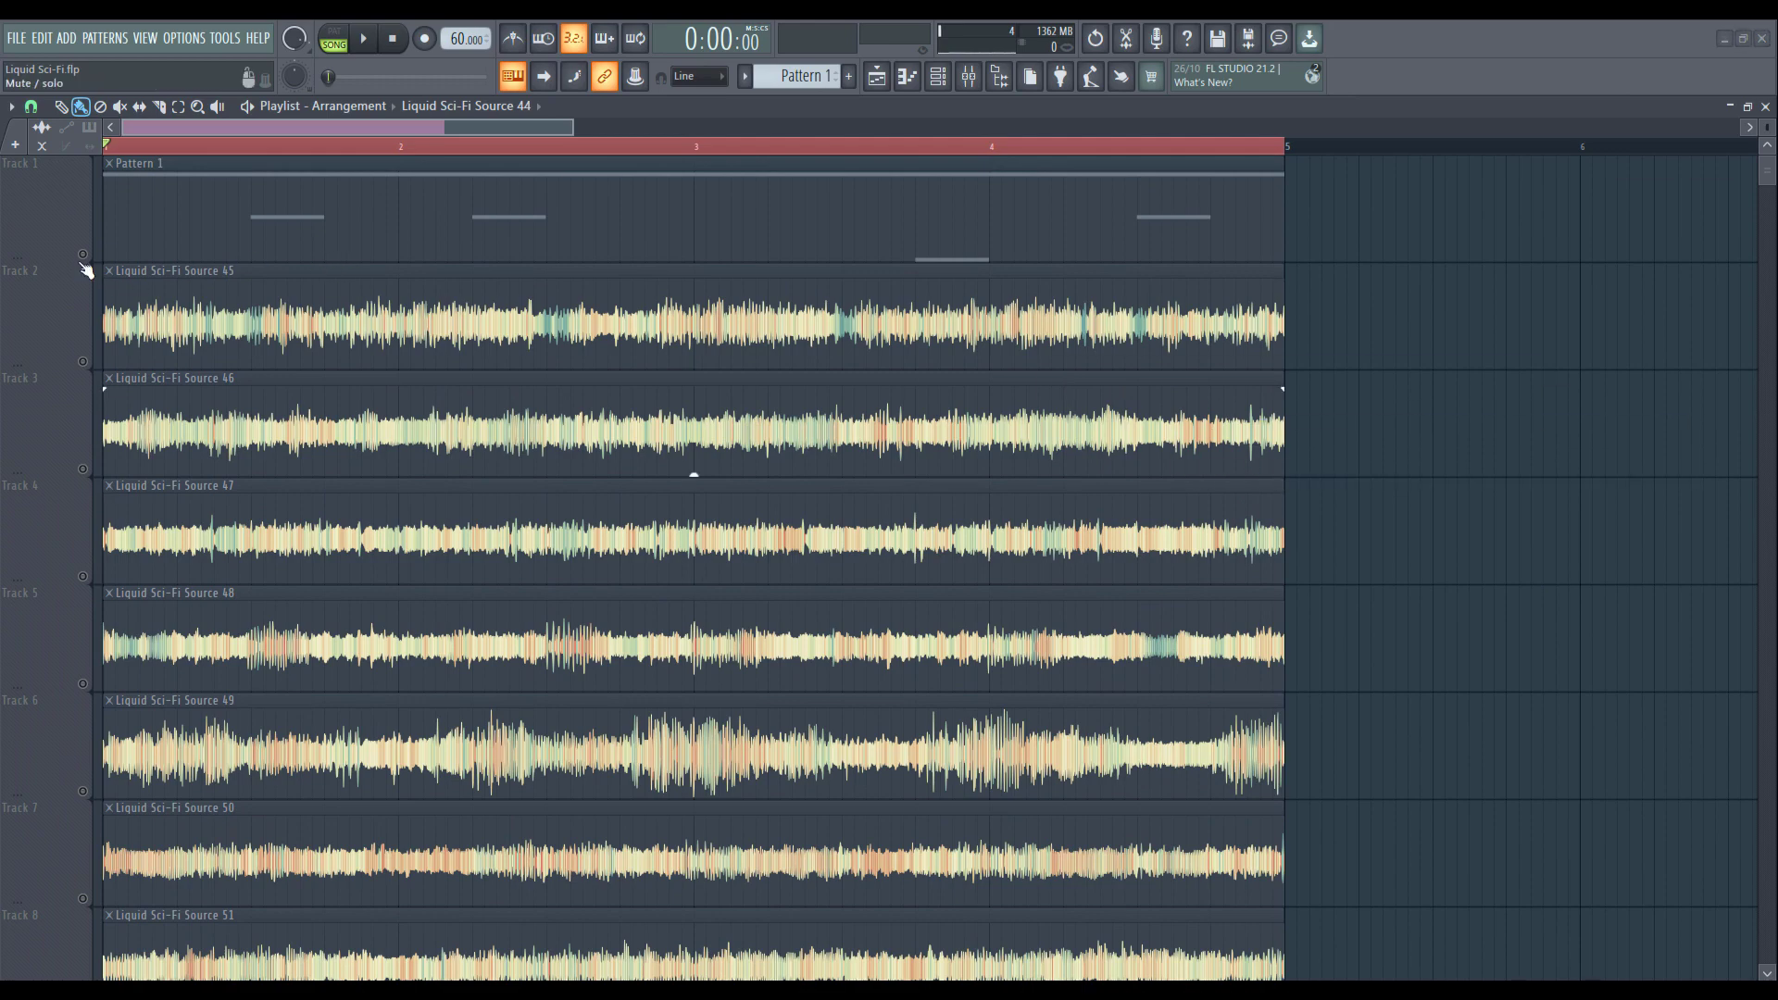
# Step: Show the Unsorted group in the channel rack and open the Serum_x64 channel's notes in the piano roll
pyautogui.click(937, 81)
pyautogui.click(937, 81)
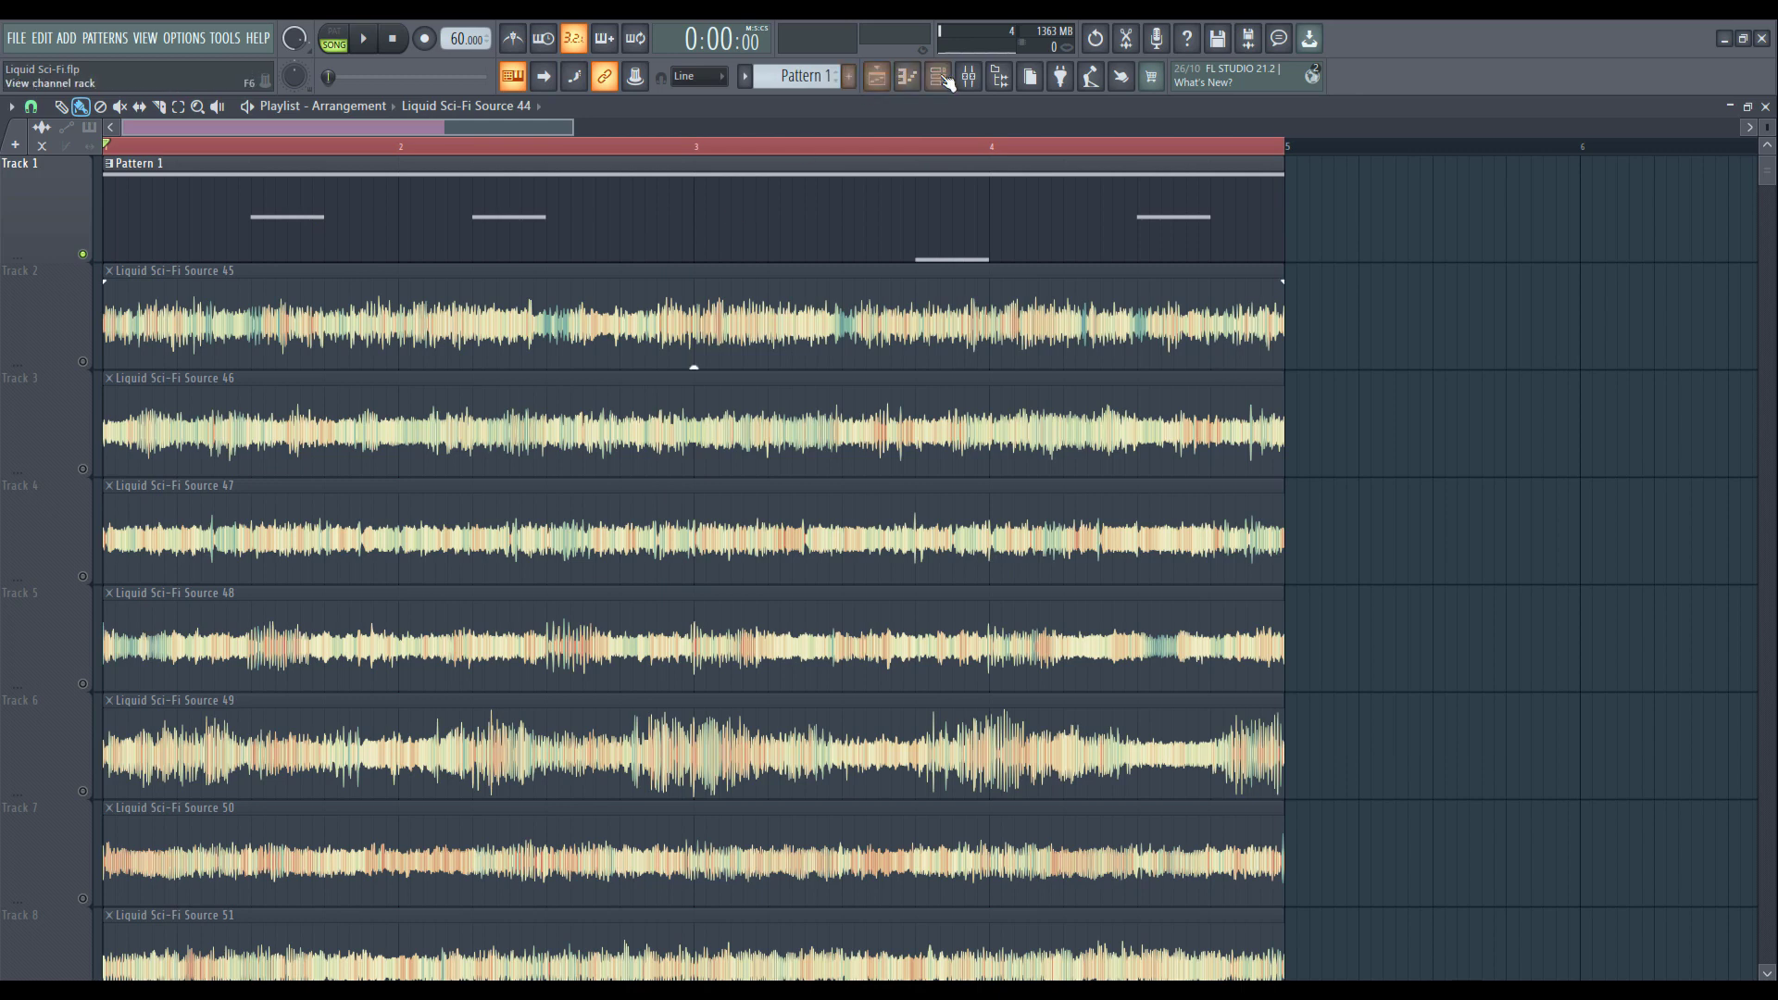
pyautogui.click(944, 81)
pyautogui.click(813, 244)
pyautogui.click(784, 317)
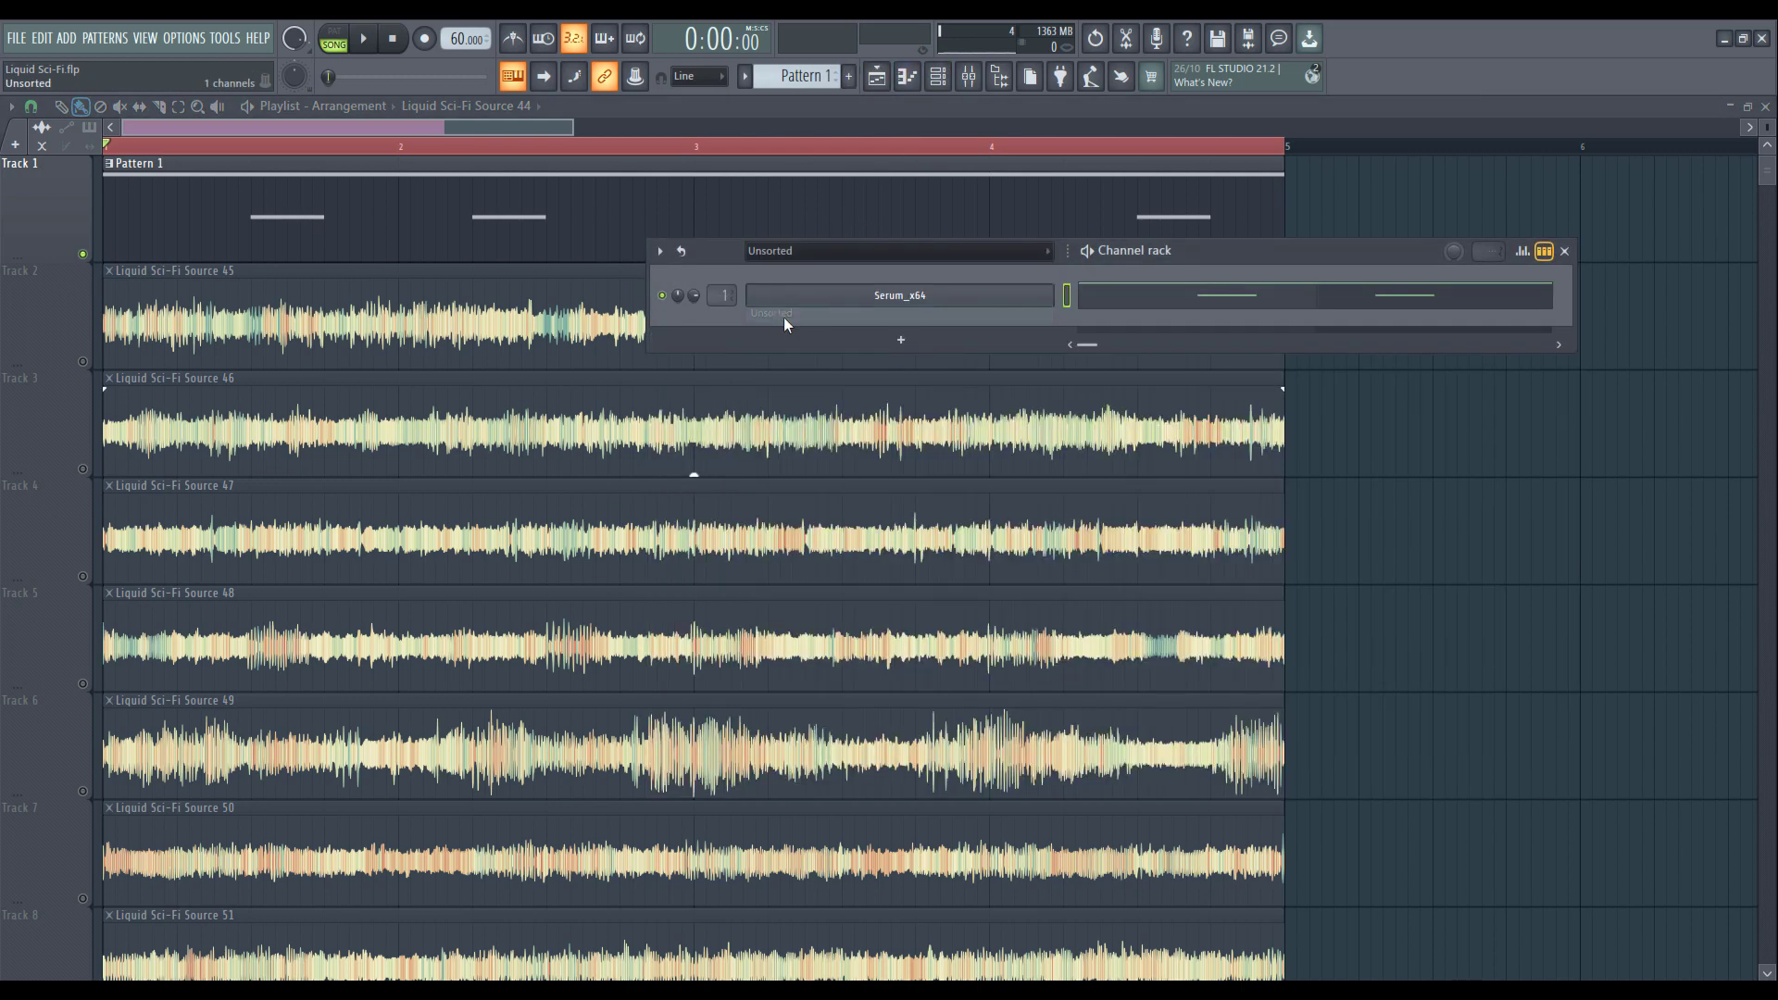
pyautogui.click(1161, 307)
# Step: Examine the pitches, lengths and placement of the Serum_x64 notes in the piano roll
pyautogui.scroll(-7, 736, 460)
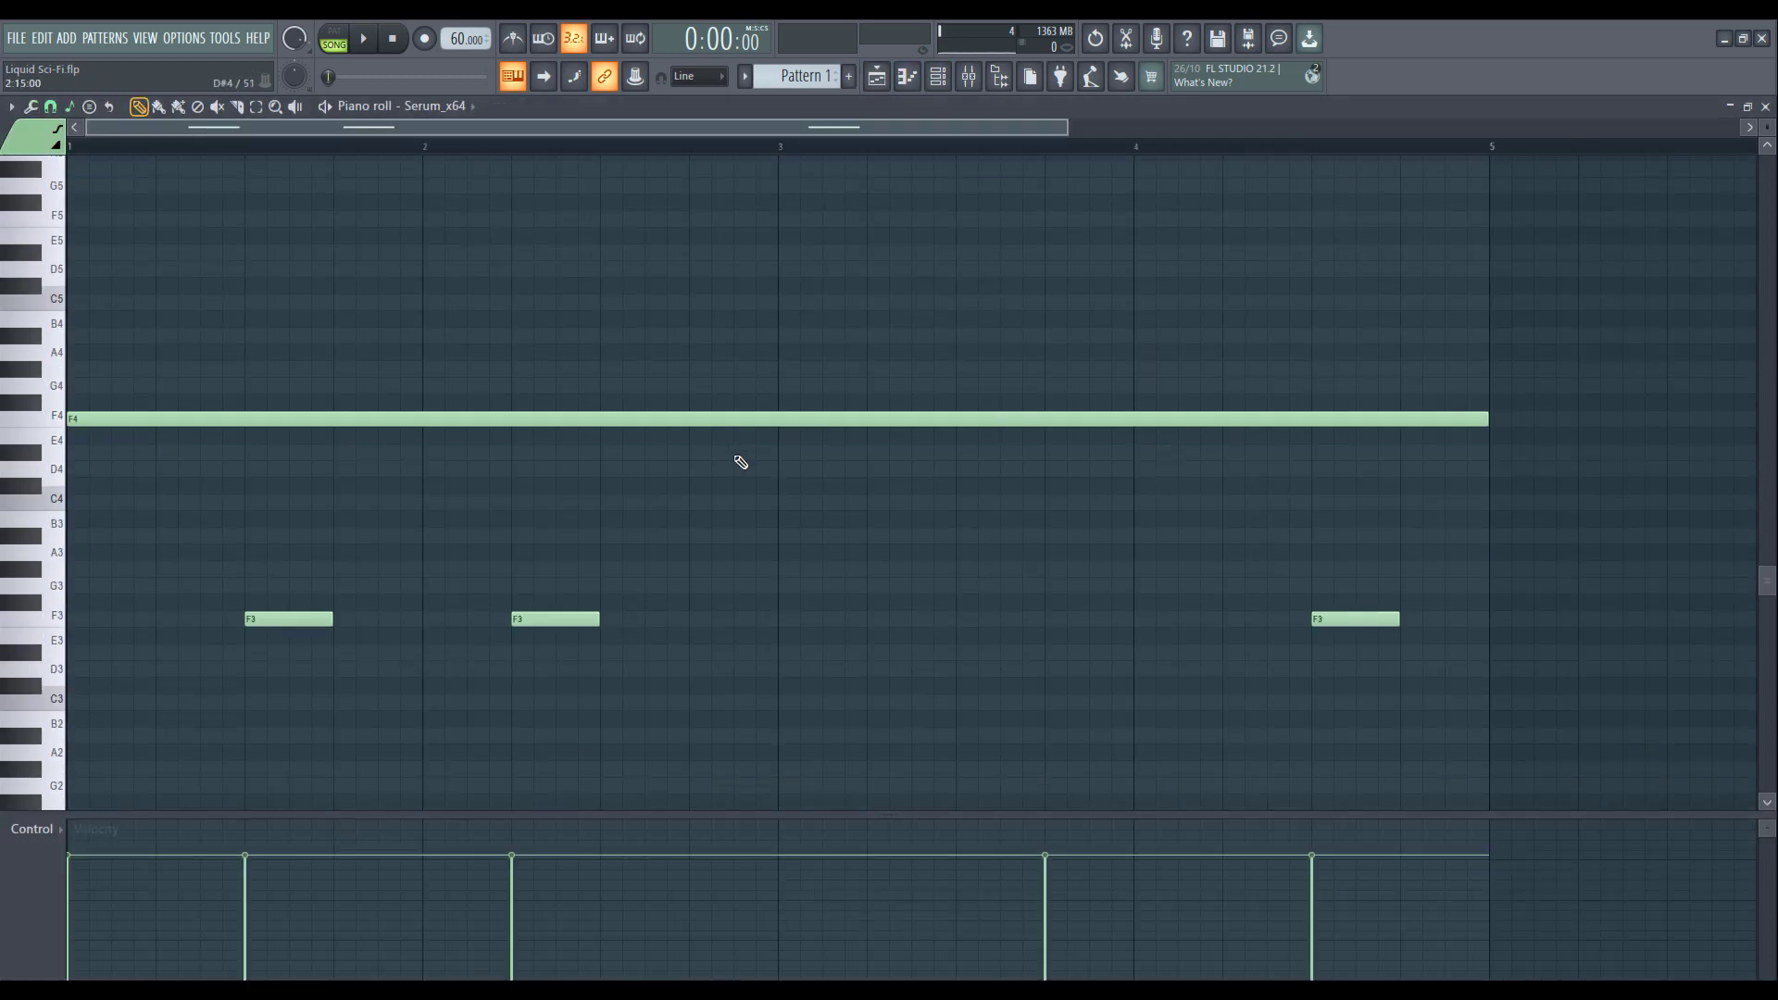
pyautogui.scroll(2, 733, 453)
pyautogui.scroll(-6, 782, 472)
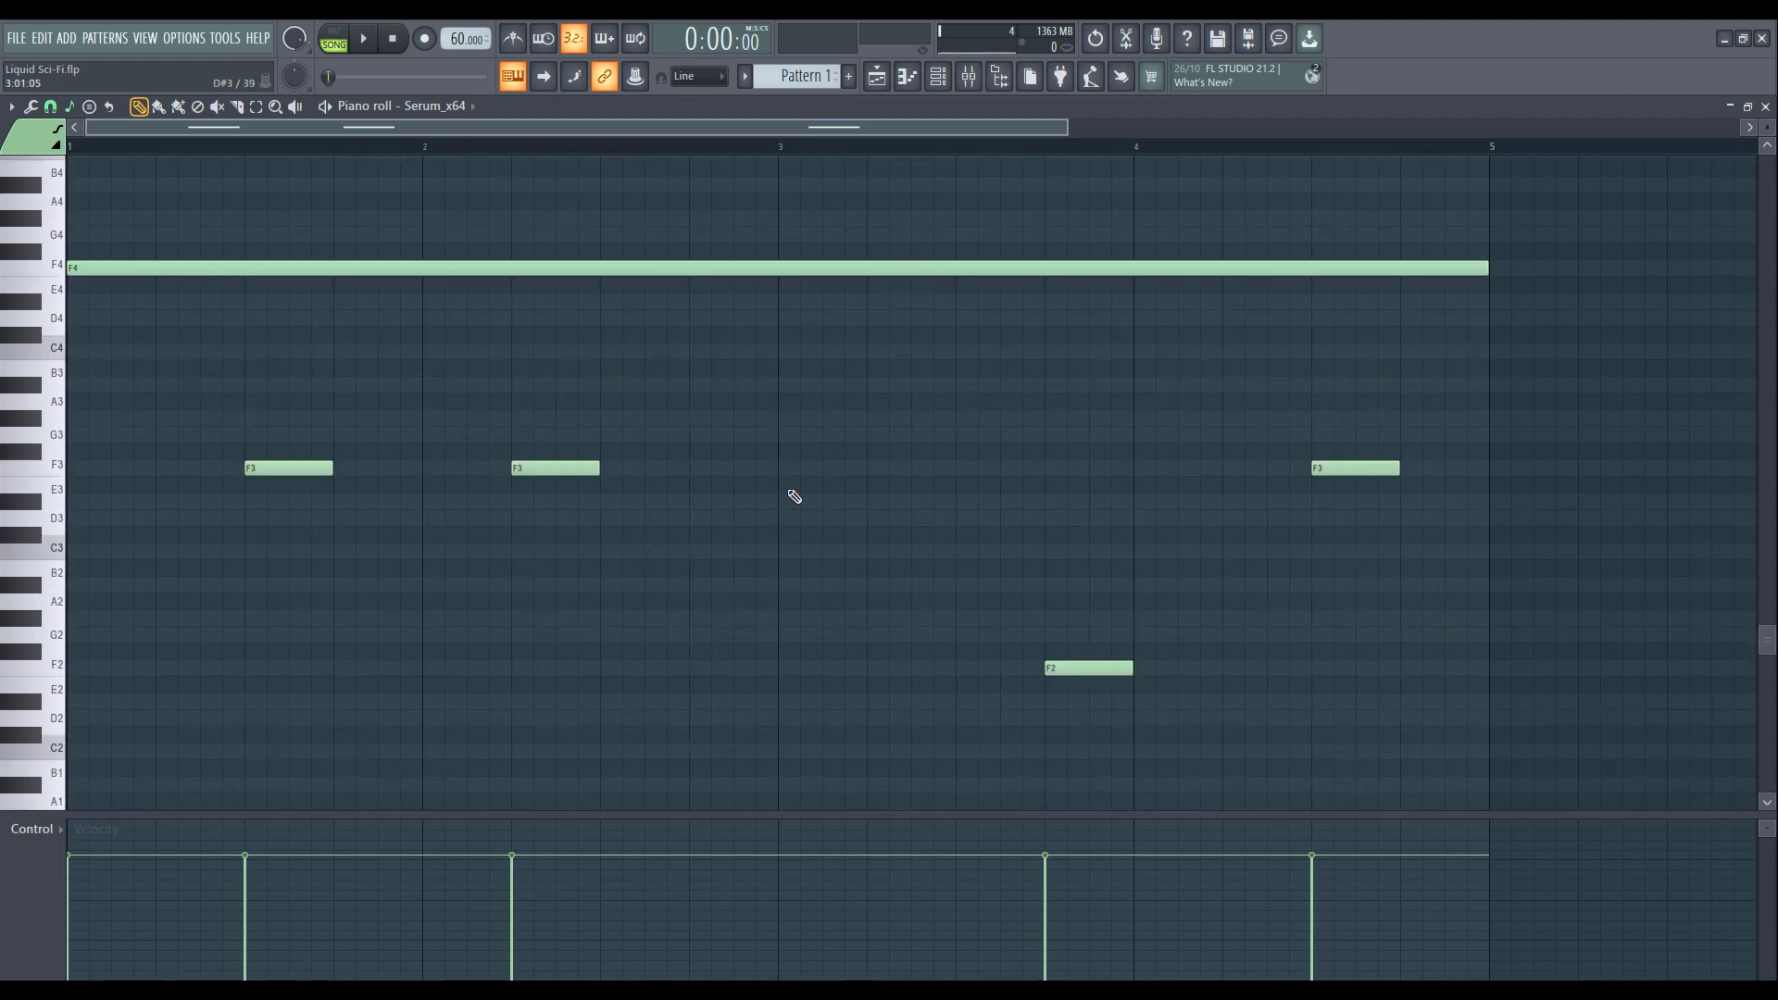
pyautogui.scroll(1, 822, 402)
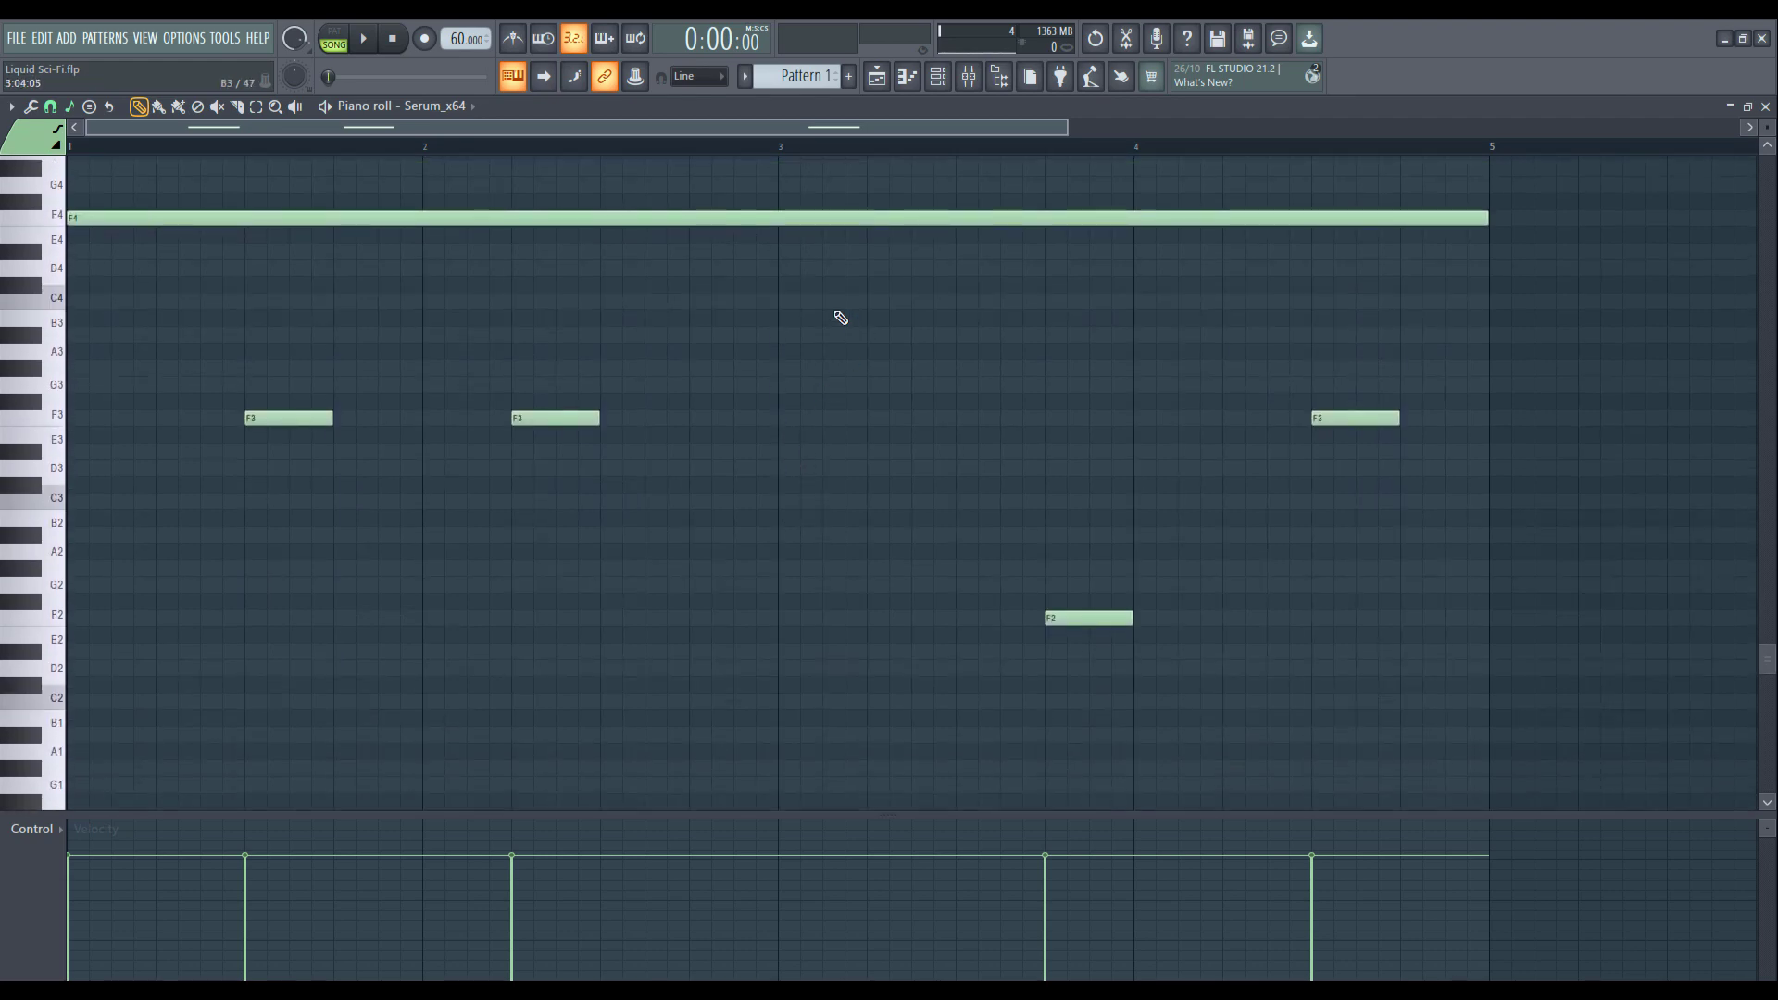
pyautogui.scroll(2, 834, 305)
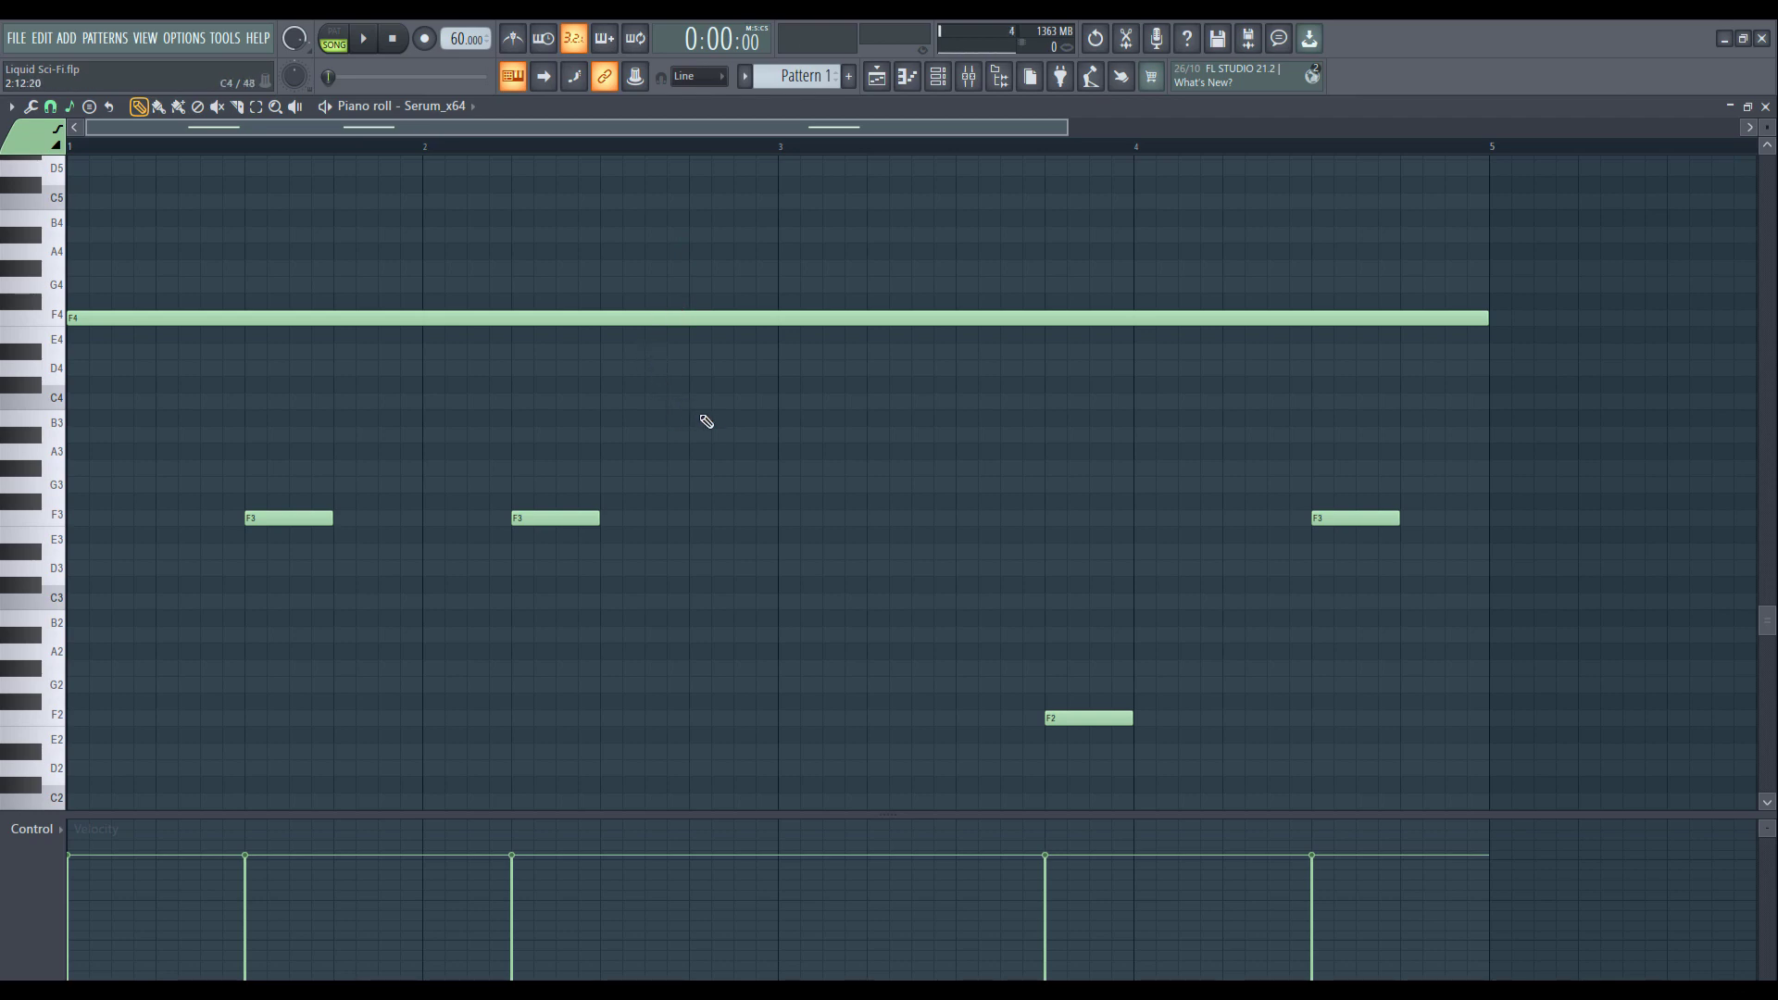
pyautogui.scroll(-2, 720, 435)
pyautogui.scroll(3, 719, 451)
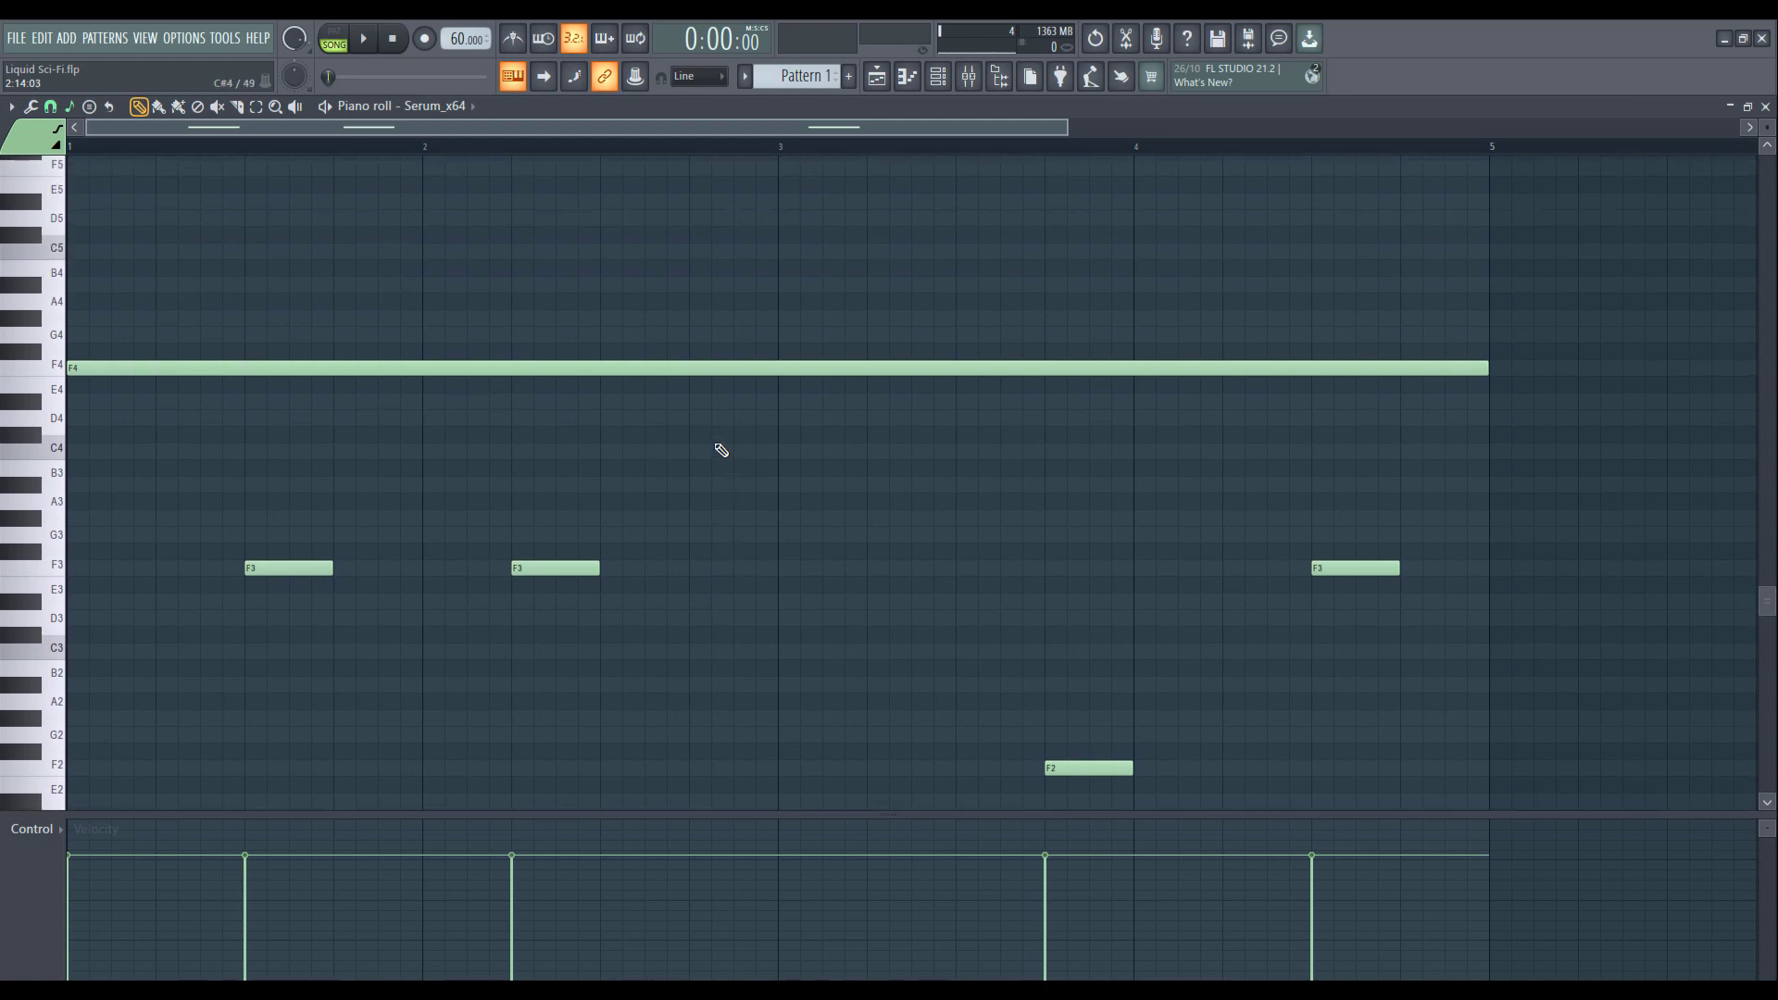
pyautogui.scroll(-2, 736, 445)
pyautogui.scroll(3, 745, 446)
pyautogui.scroll(-2, 744, 448)
# Step: Return to the playlist and solo track 2 with the Liquid Sci-Fi Source 45 clip
pyautogui.click(968, 78)
pyautogui.click(876, 78)
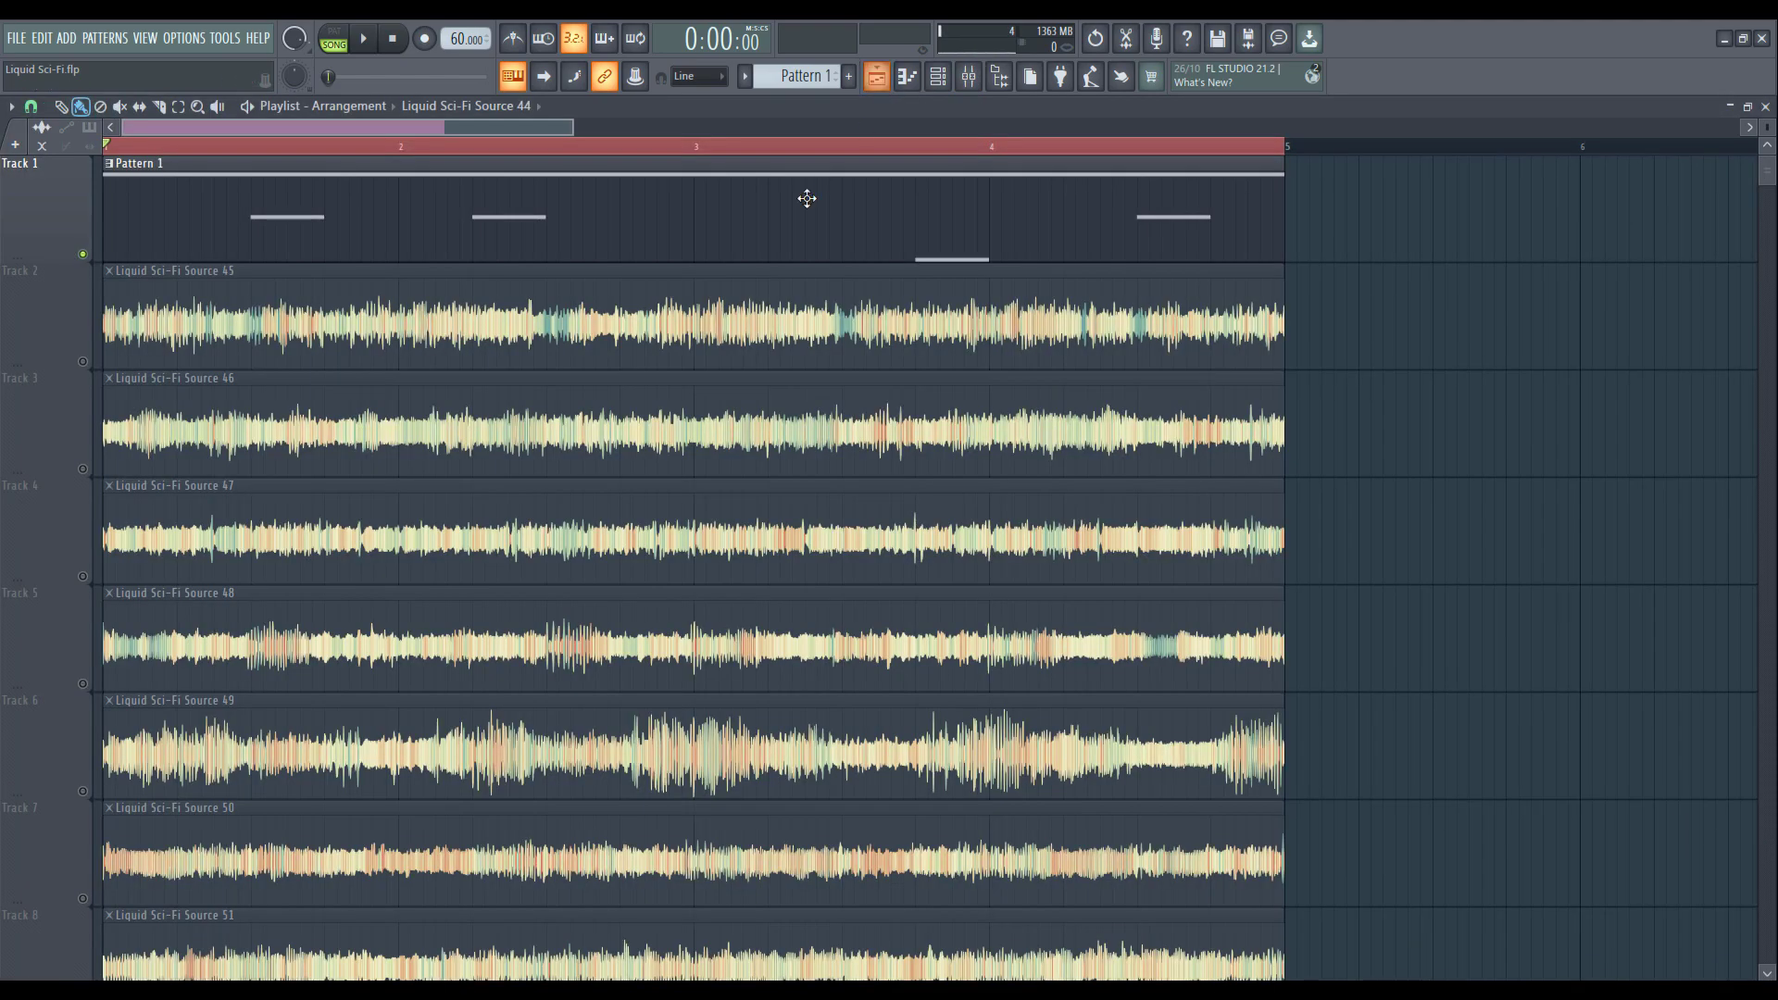
pyautogui.rightClick(83, 363)
# Step: Open the mixer and move its window clear of the playlist's track headers
pyautogui.click(968, 77)
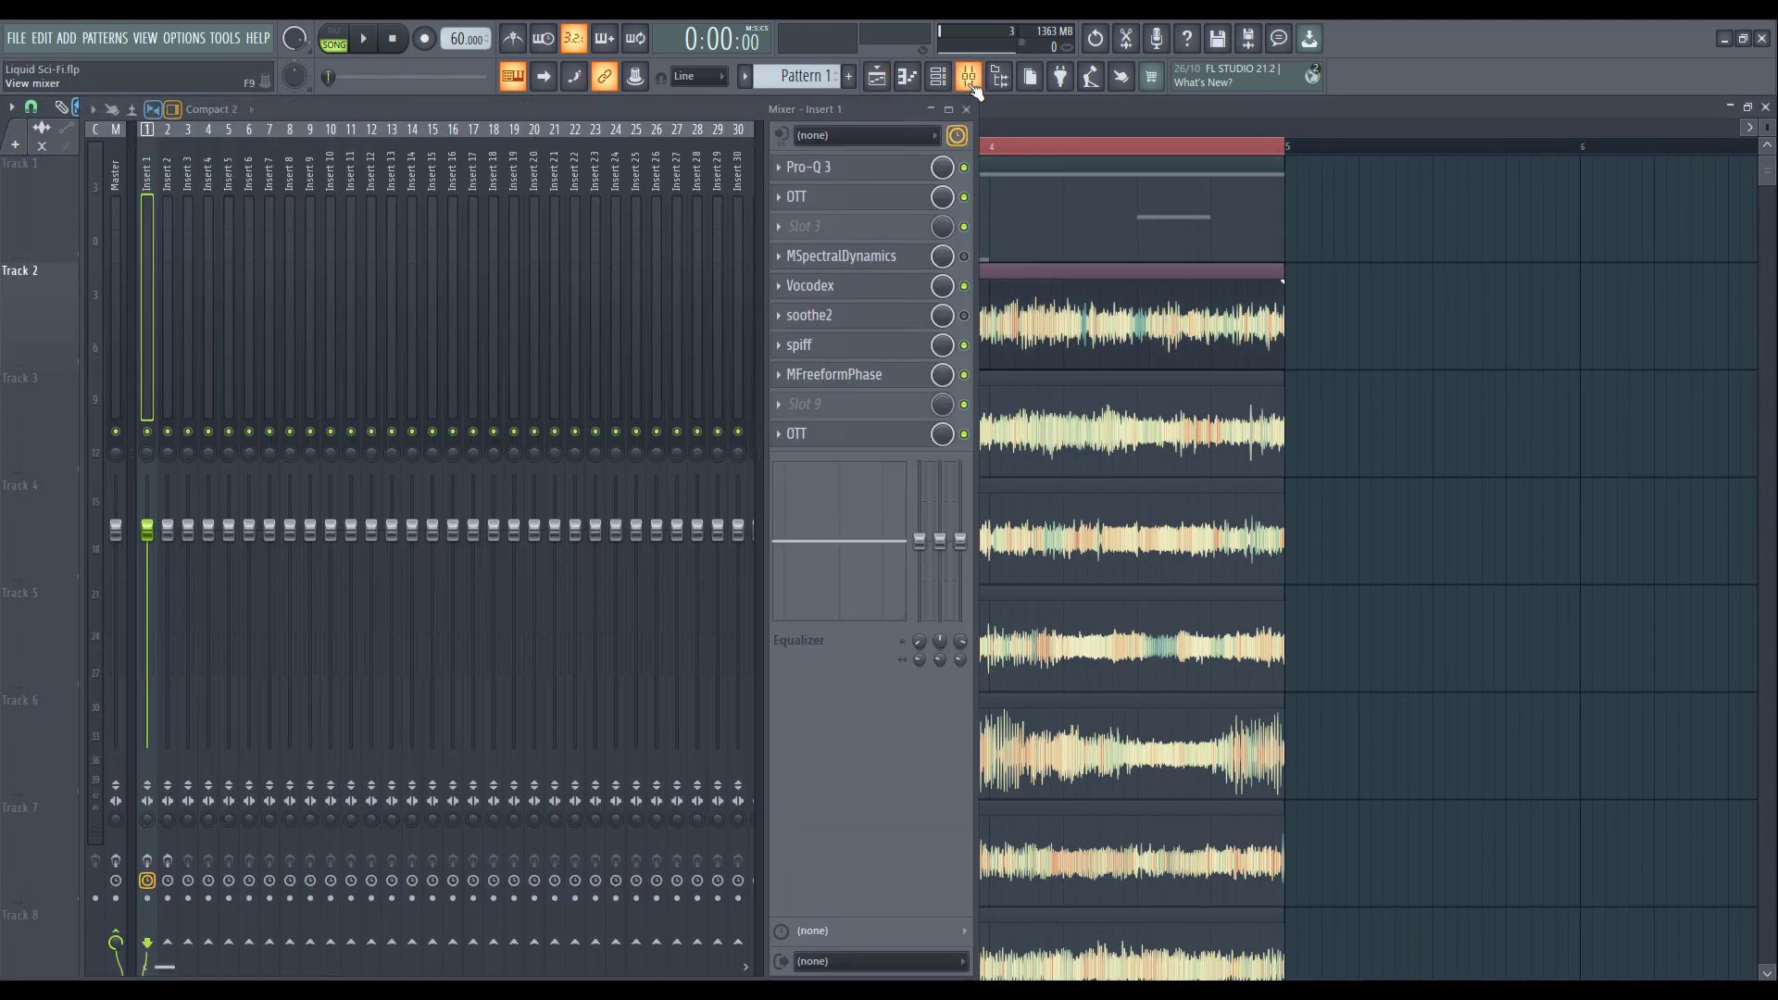
pyautogui.moveTo(544, 123); pyautogui.dragTo(793, 118)
pyautogui.moveTo(596, 109); pyautogui.dragTo(920, 111)
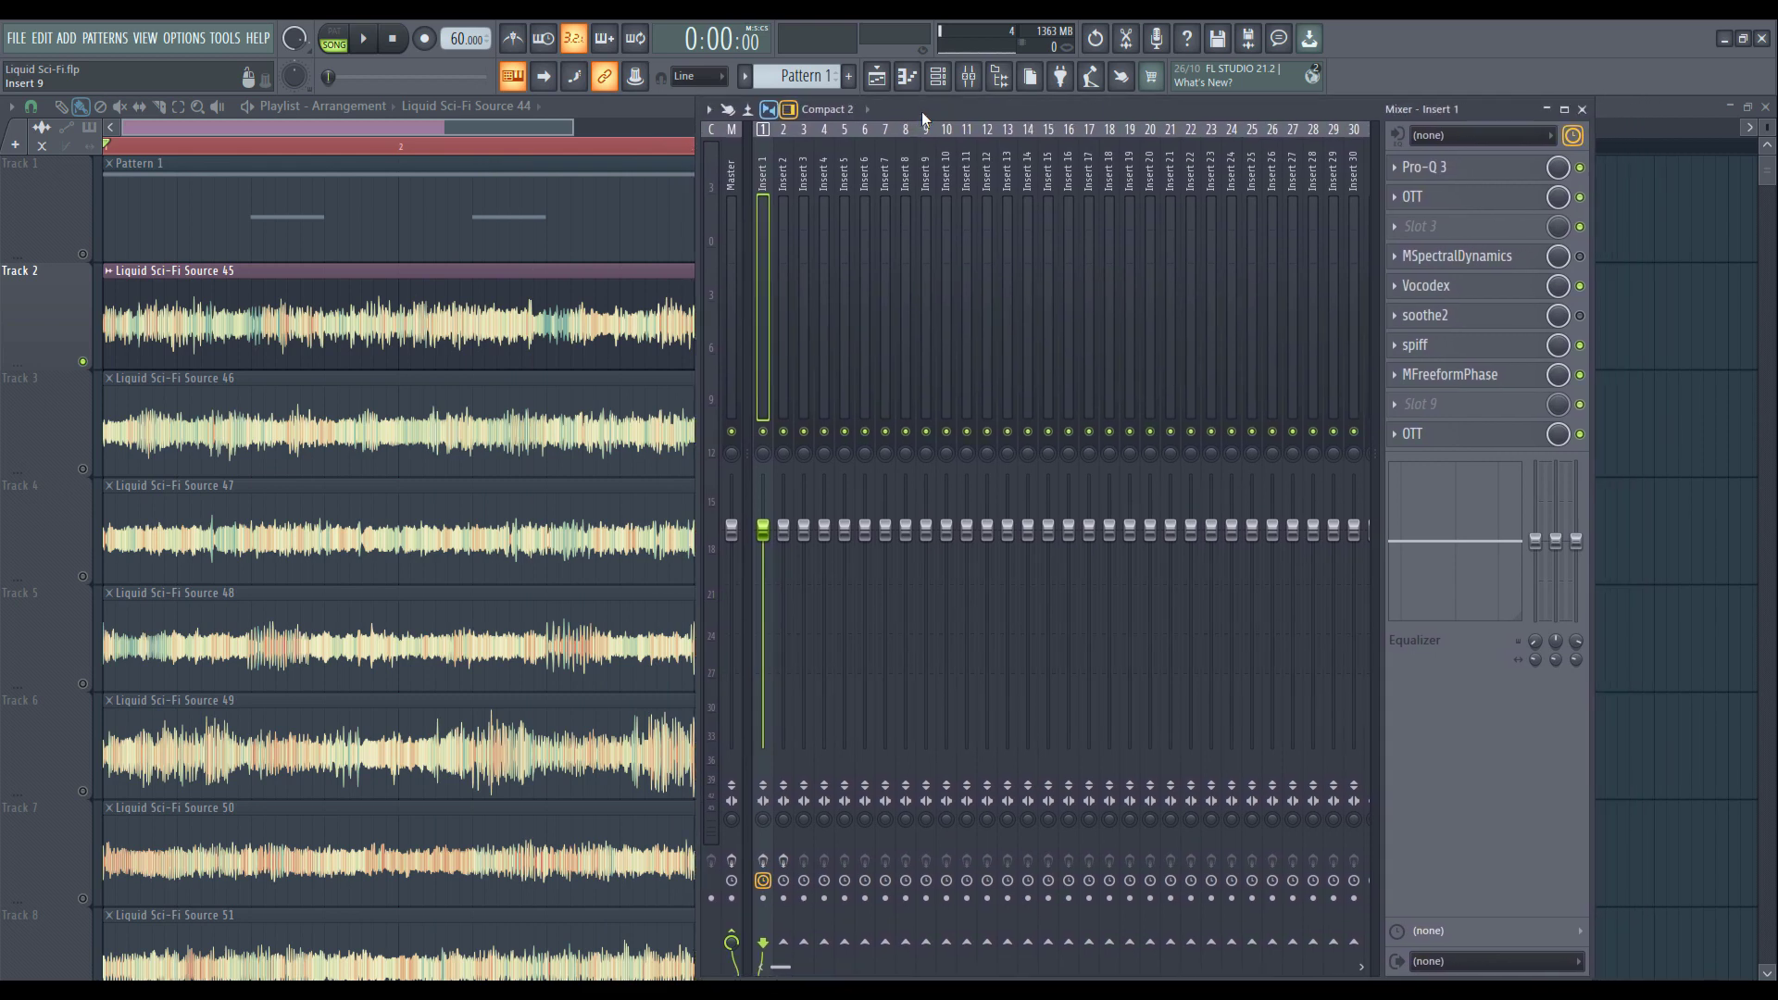
# Step: Open the Vocodex effect on Insert 1 and place its window over the mixer channels
pyautogui.click(1450, 299)
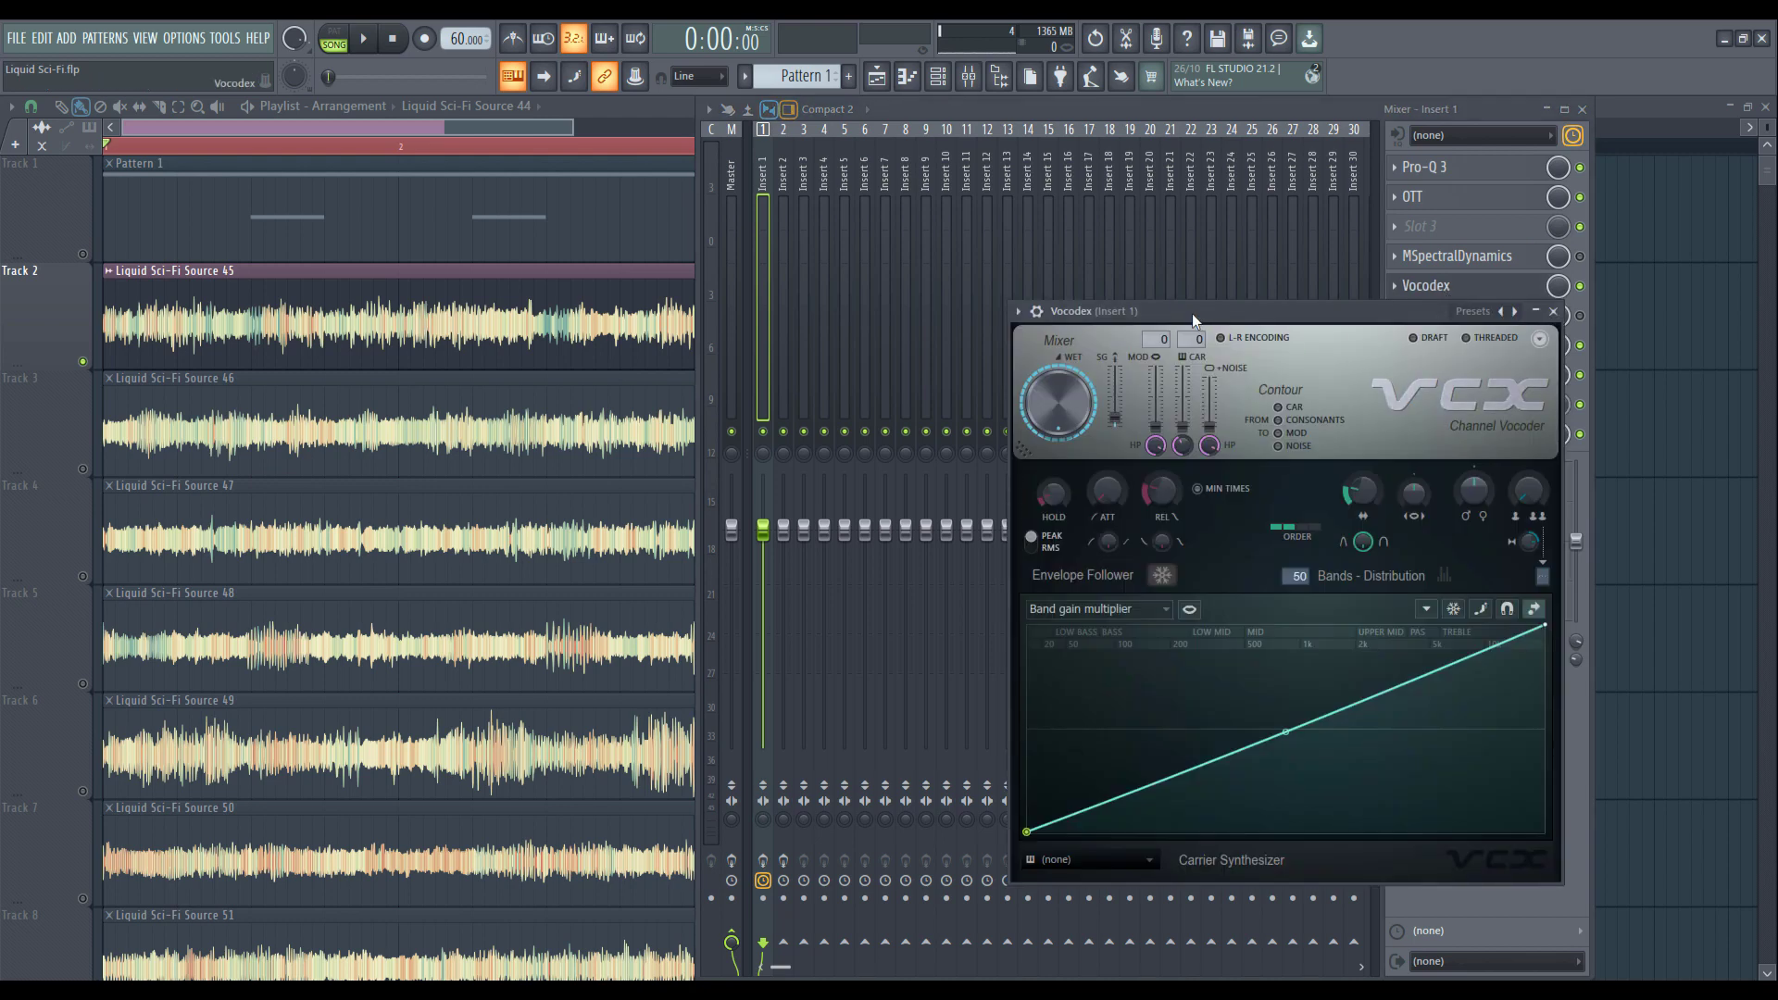
pyautogui.moveTo(1192, 313); pyautogui.dragTo(885, 213)
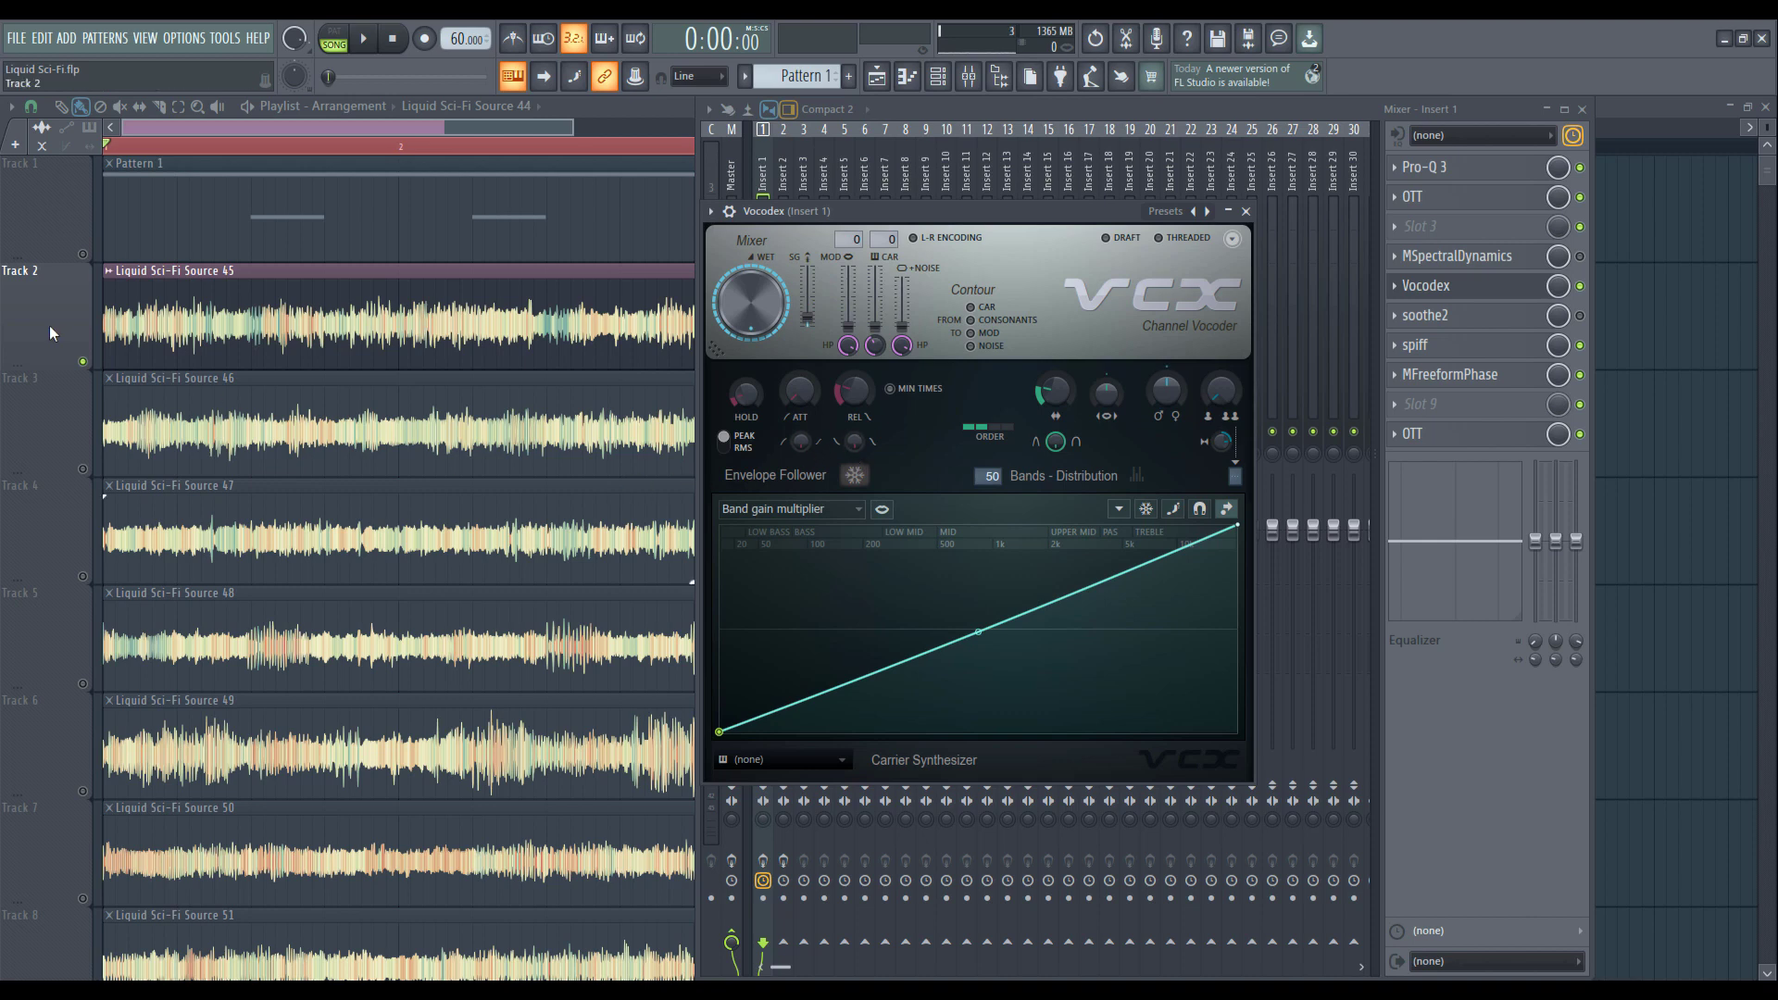
pyautogui.moveTo(860, 216); pyautogui.dragTo(937, 222)
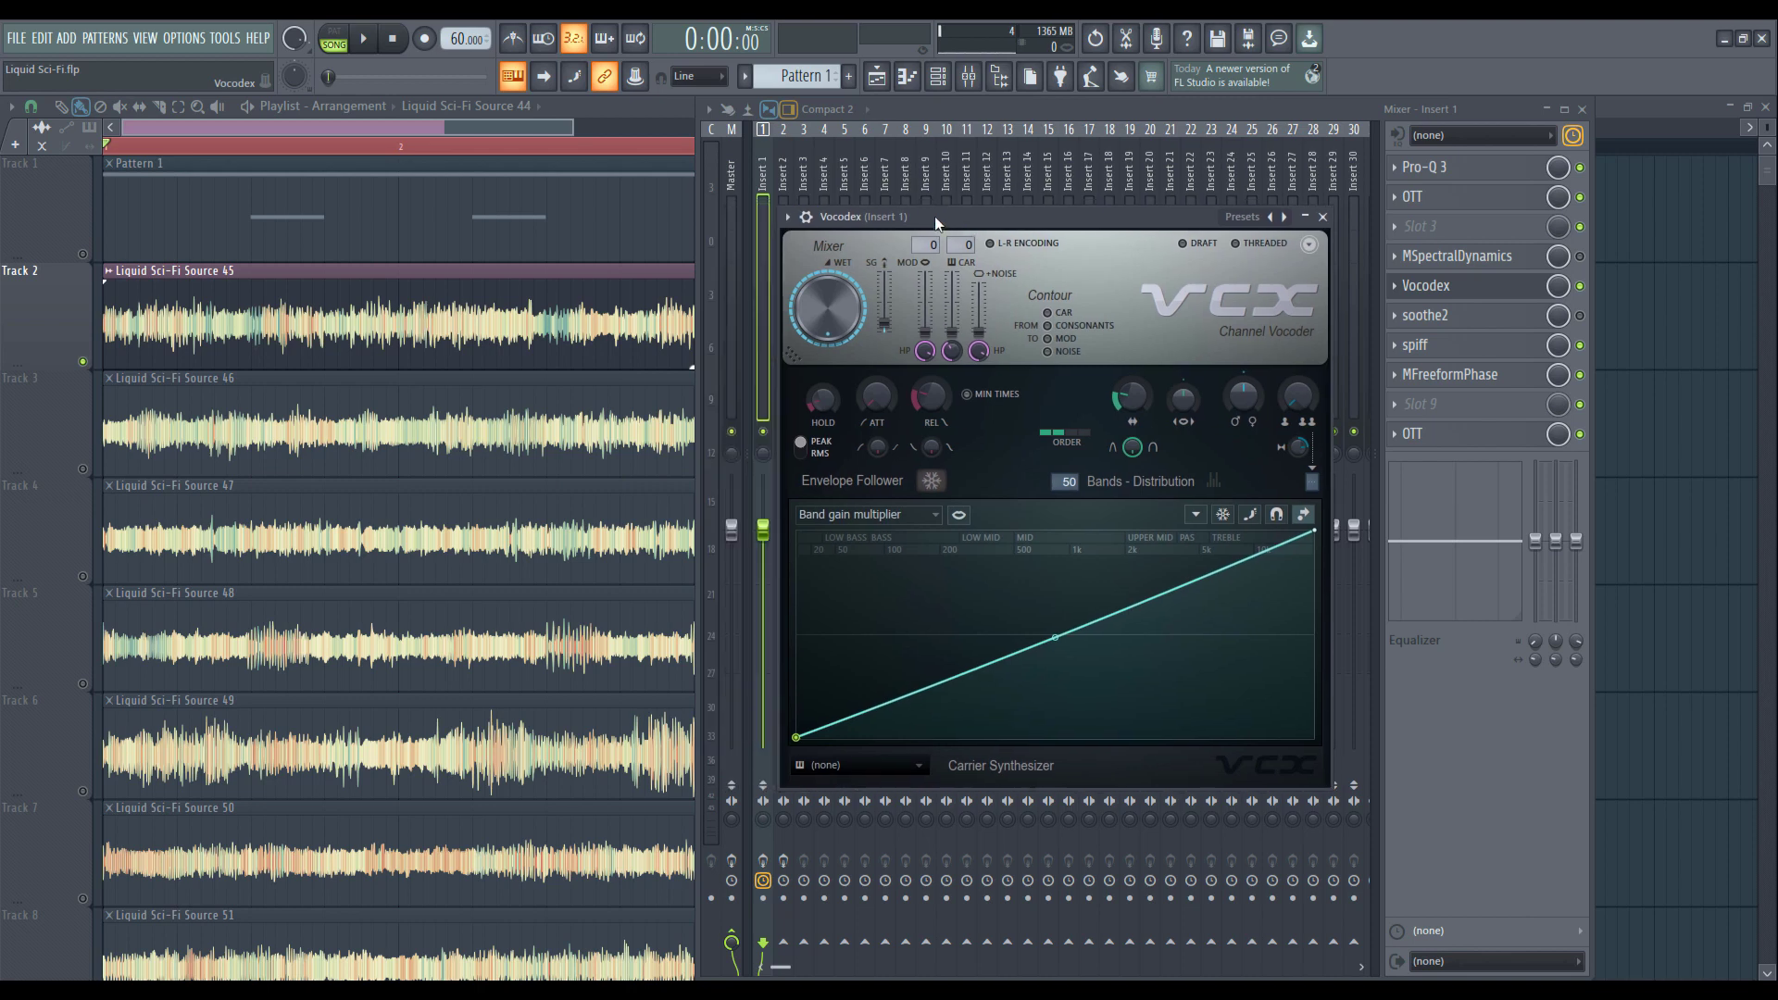
pyautogui.moveTo(941, 216); pyautogui.dragTo(948, 202)
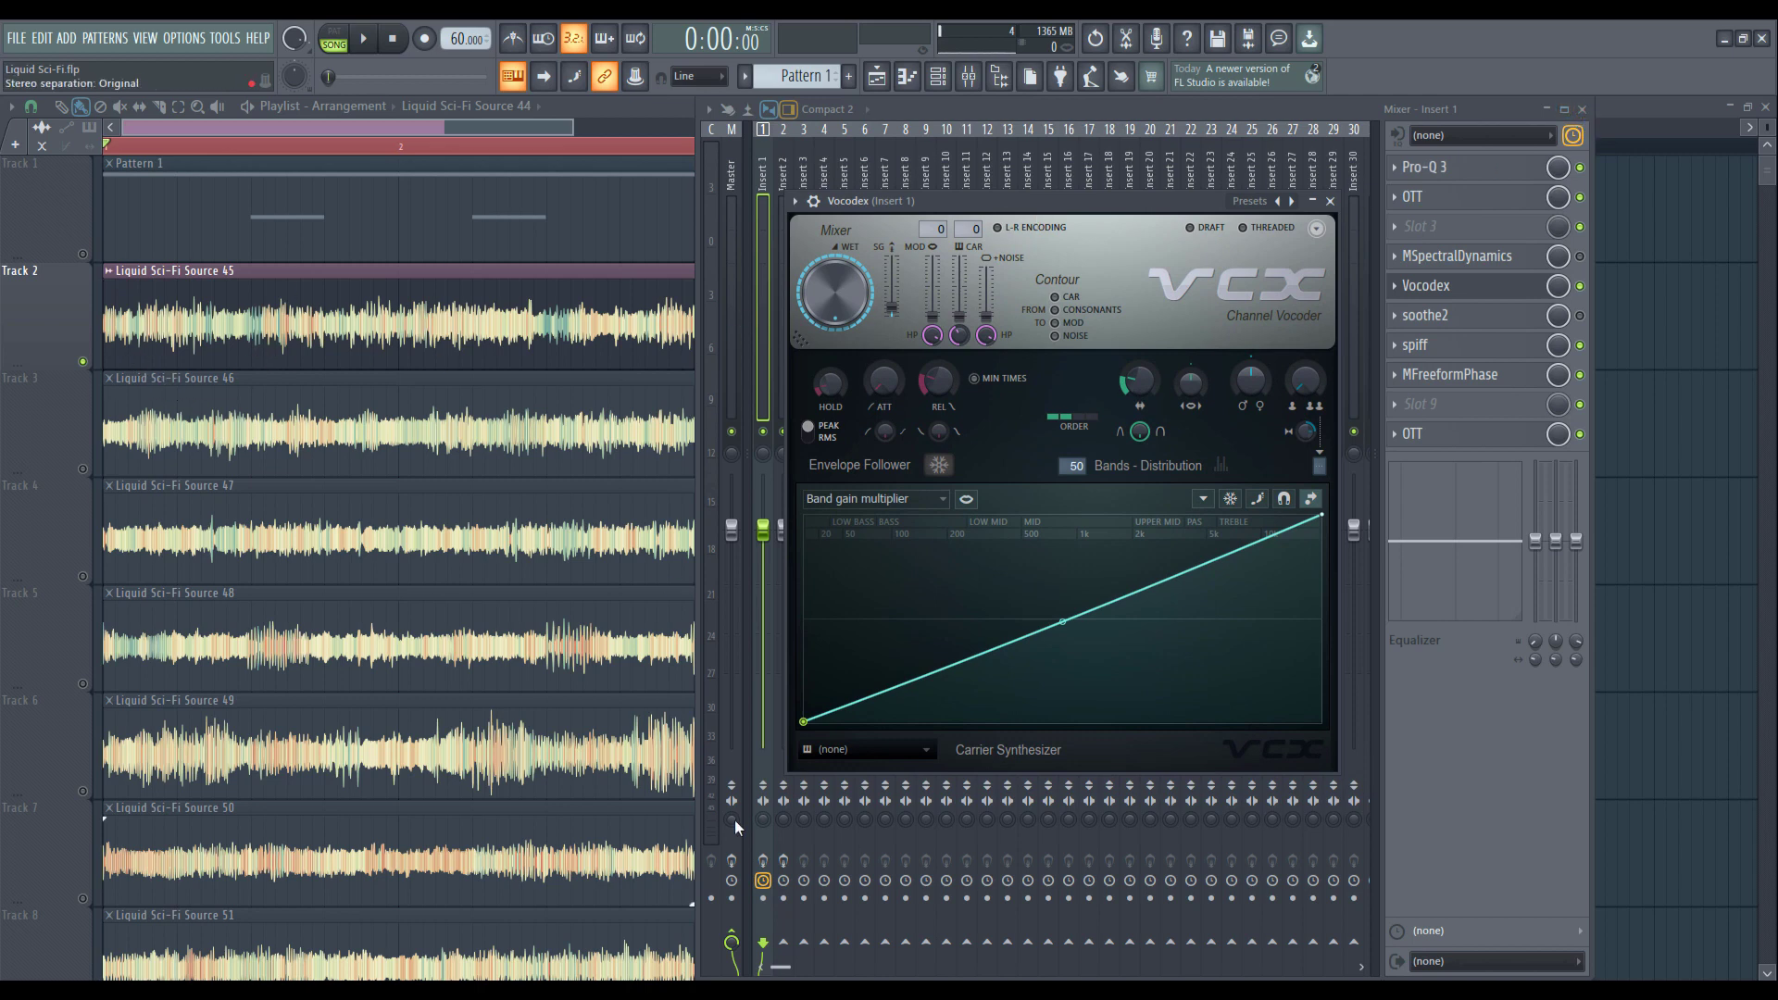
# Step: Play back the soloed Liquid Sci-Fi Source 45 clip, bring up the mixer to check its level, and stop playback
pyautogui.click(67, 343)
pyautogui.press('space')
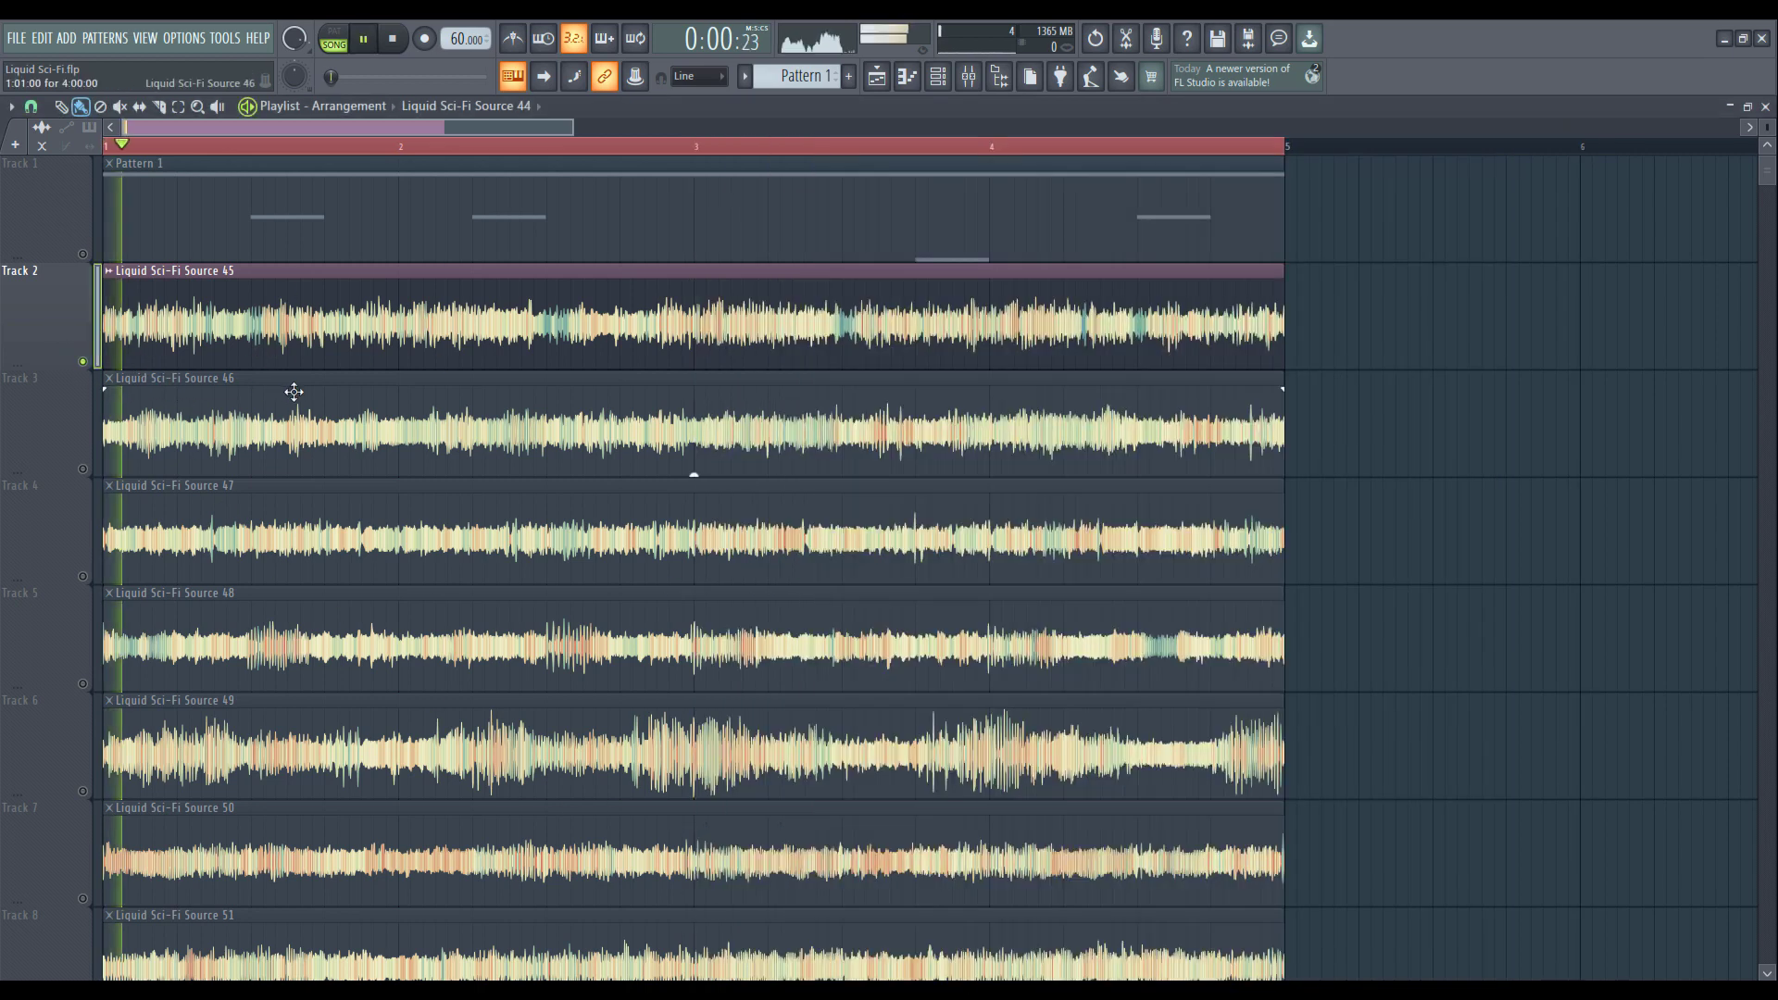
pyautogui.scroll(-4, 389, 500)
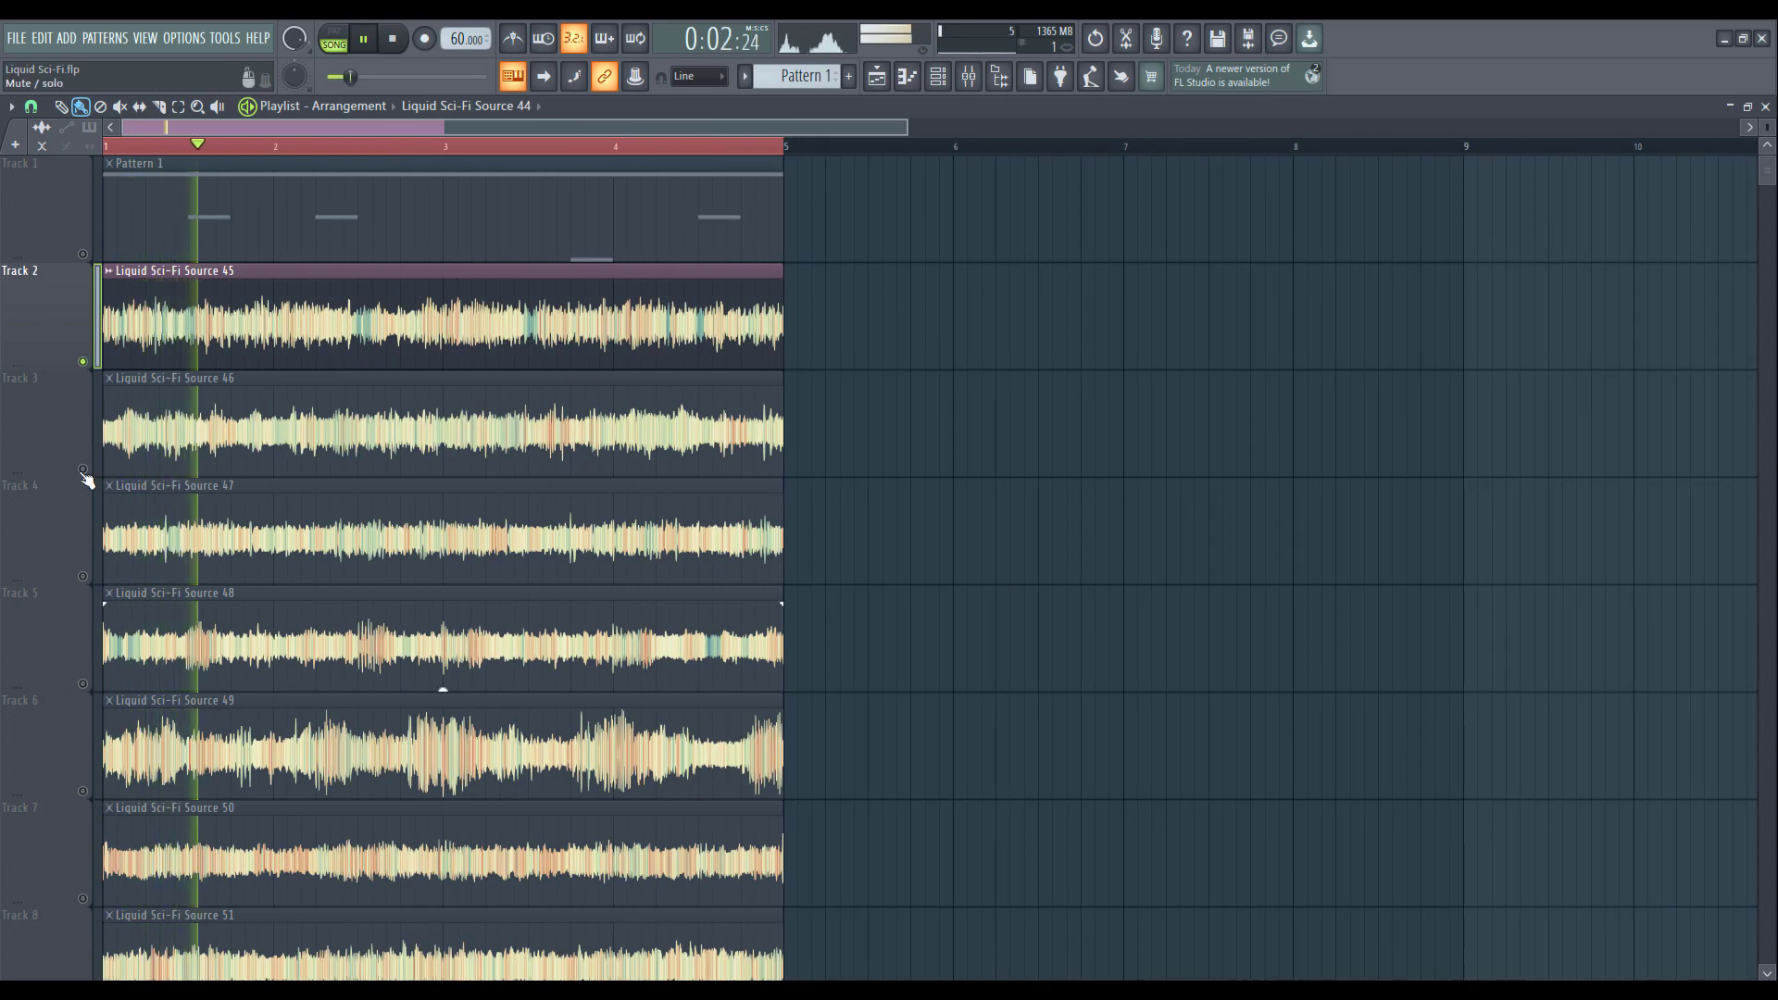
pyautogui.click(968, 78)
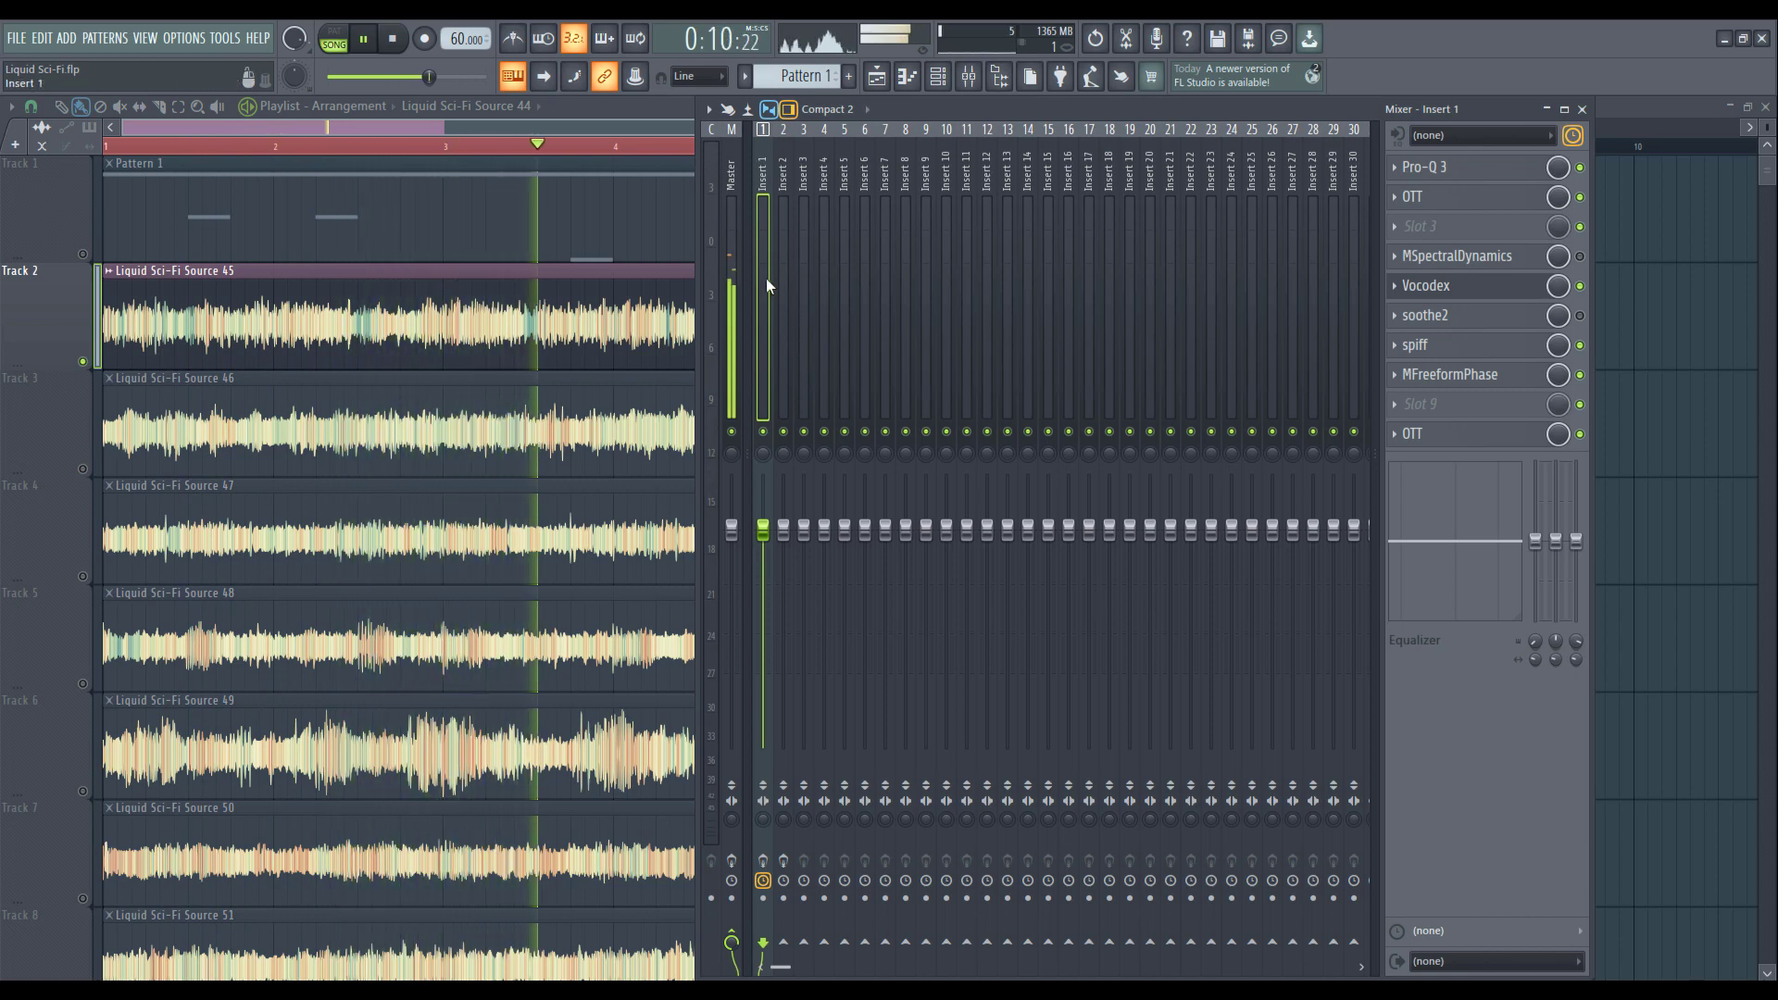
pyautogui.press('space')
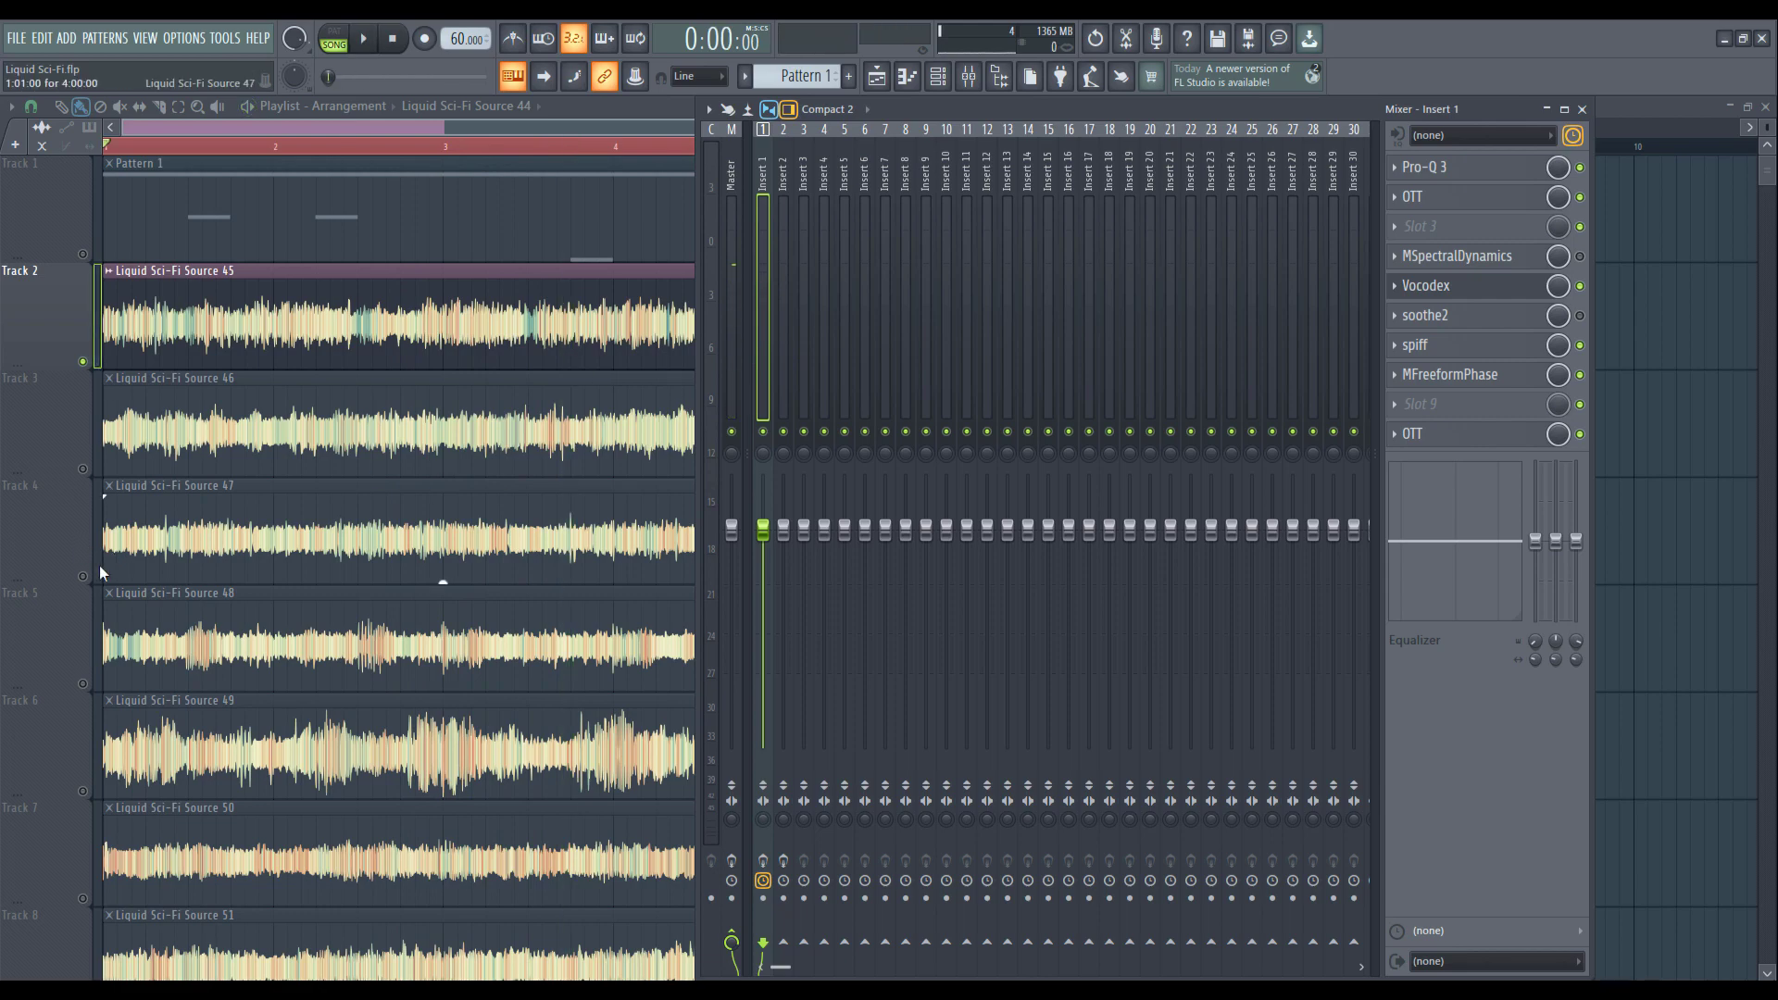
# Step: Solo track 4 with the Liquid Sci-Fi Source 47 clip and play it while looking through the source tracks below
pyautogui.rightClick(93, 572)
pyautogui.press('space')
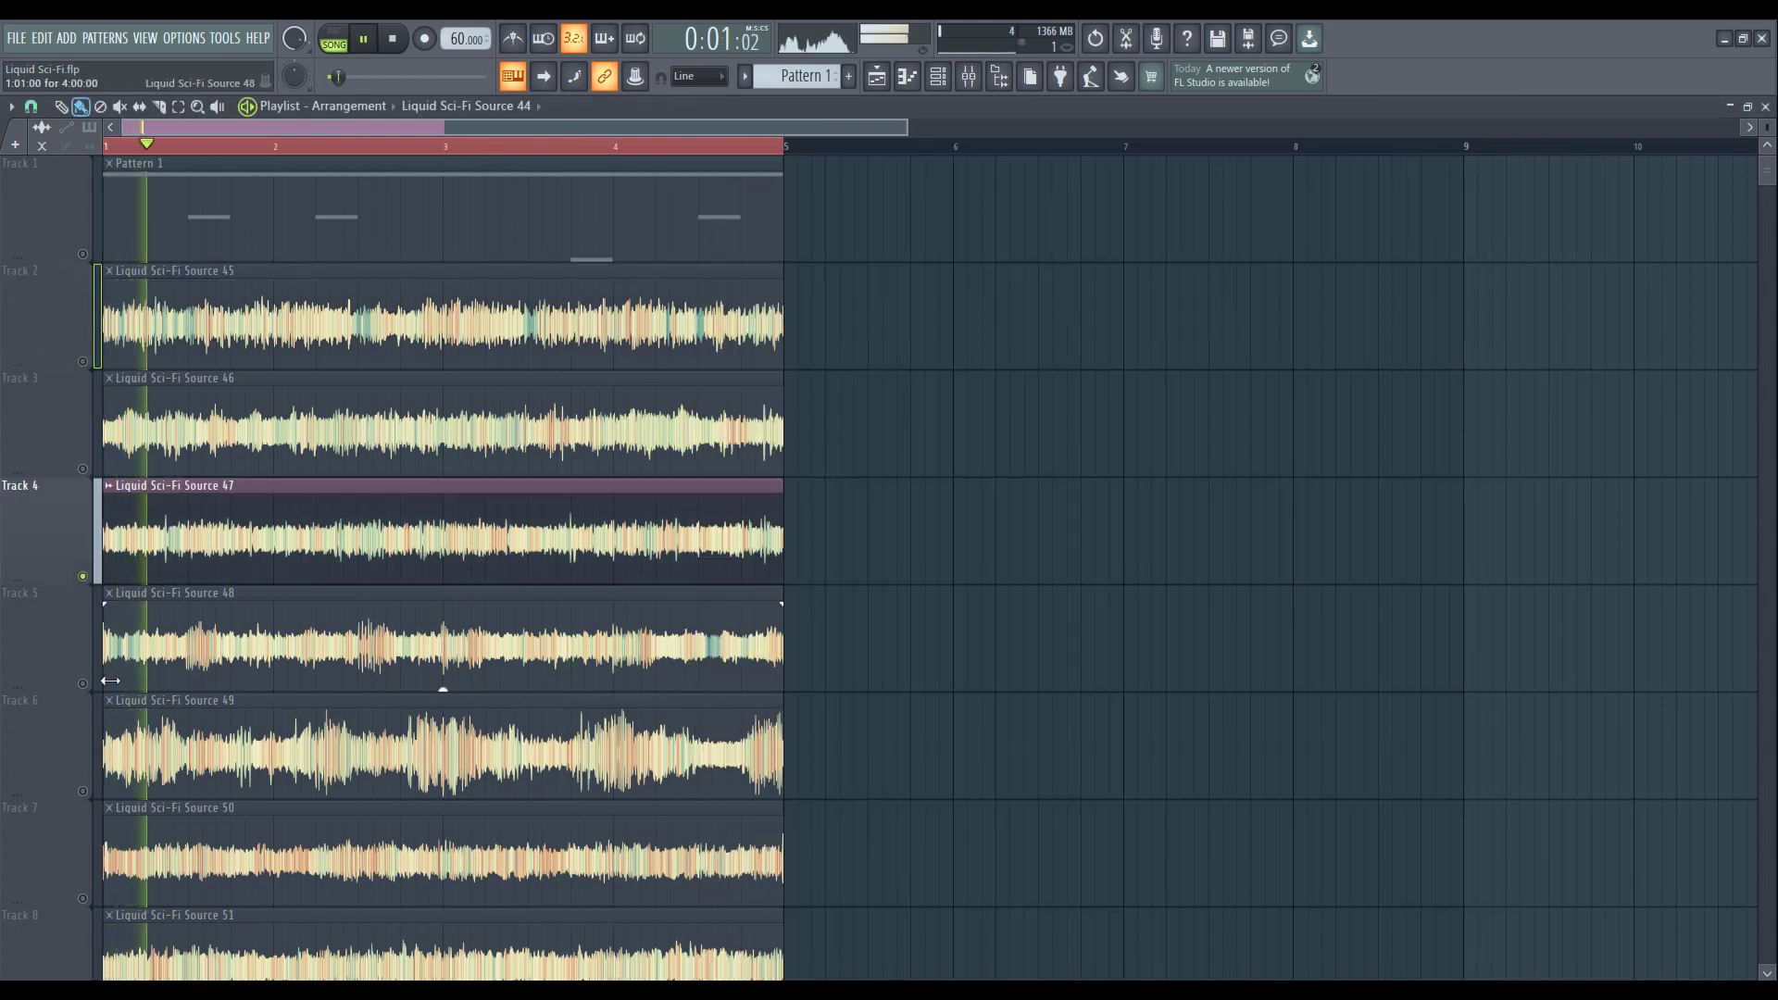
pyautogui.scroll(-6, 193, 655)
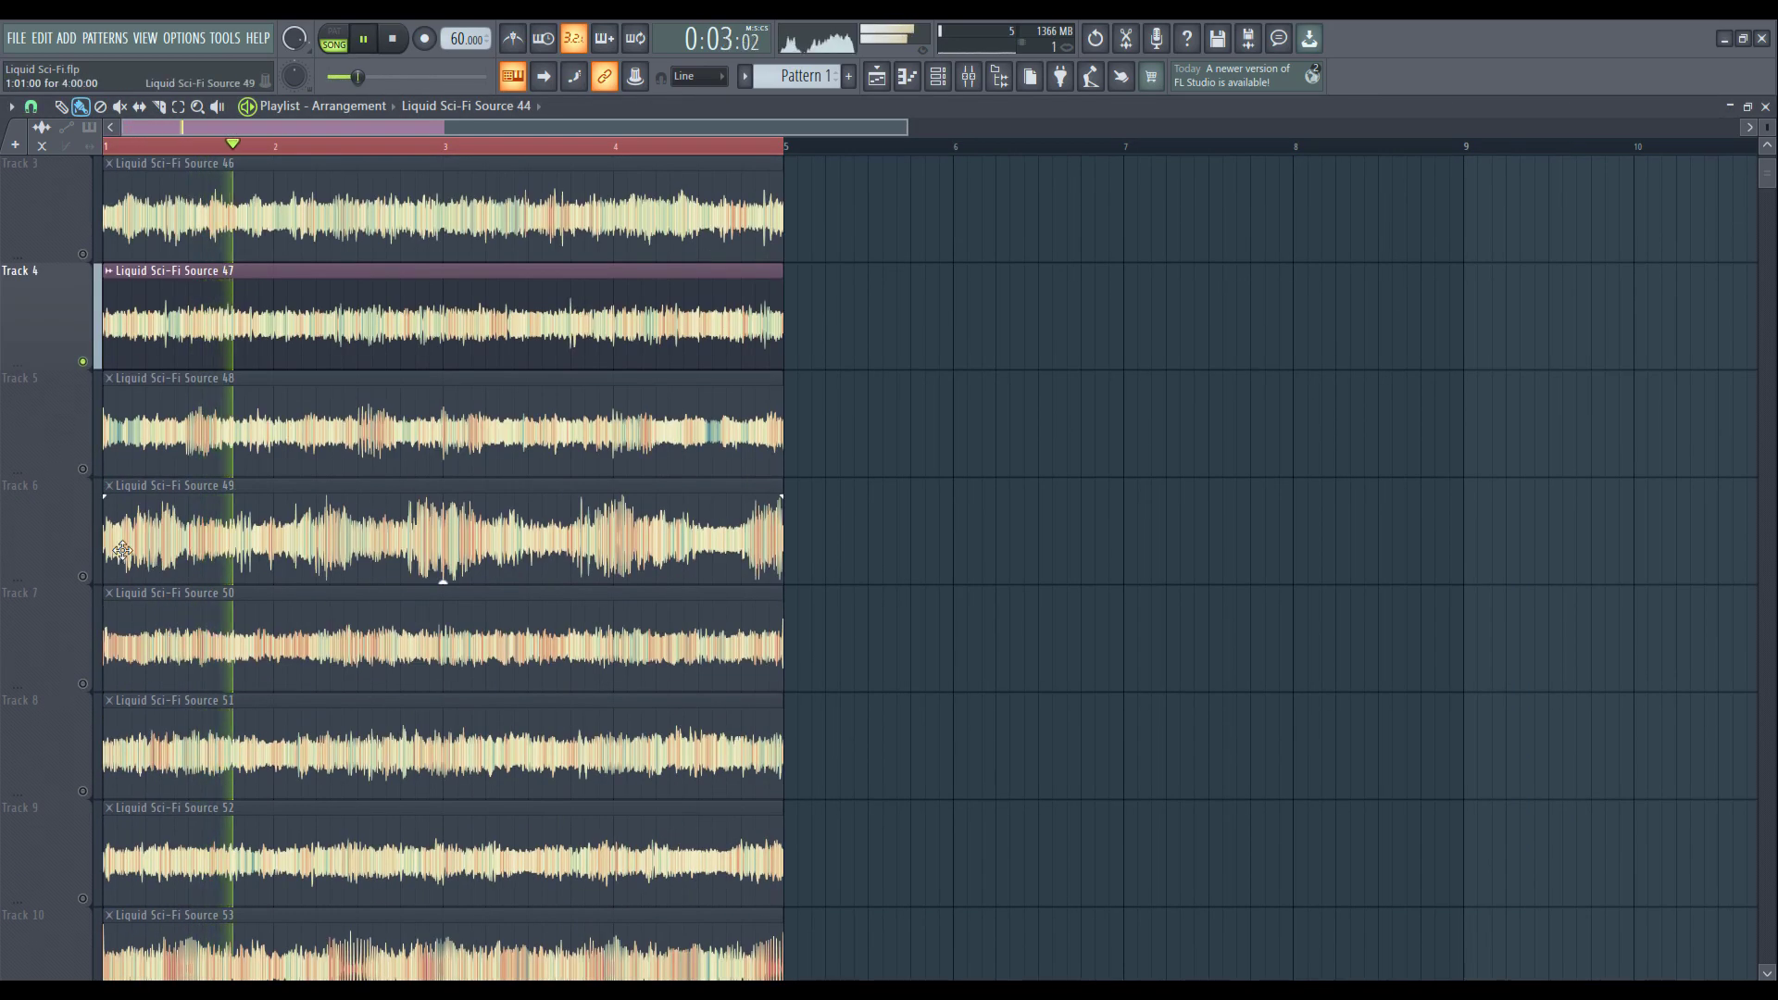
pyautogui.keyDown('ctrl'); pyautogui.scroll(3, 187, 584); pyautogui.keyUp('ctrl')
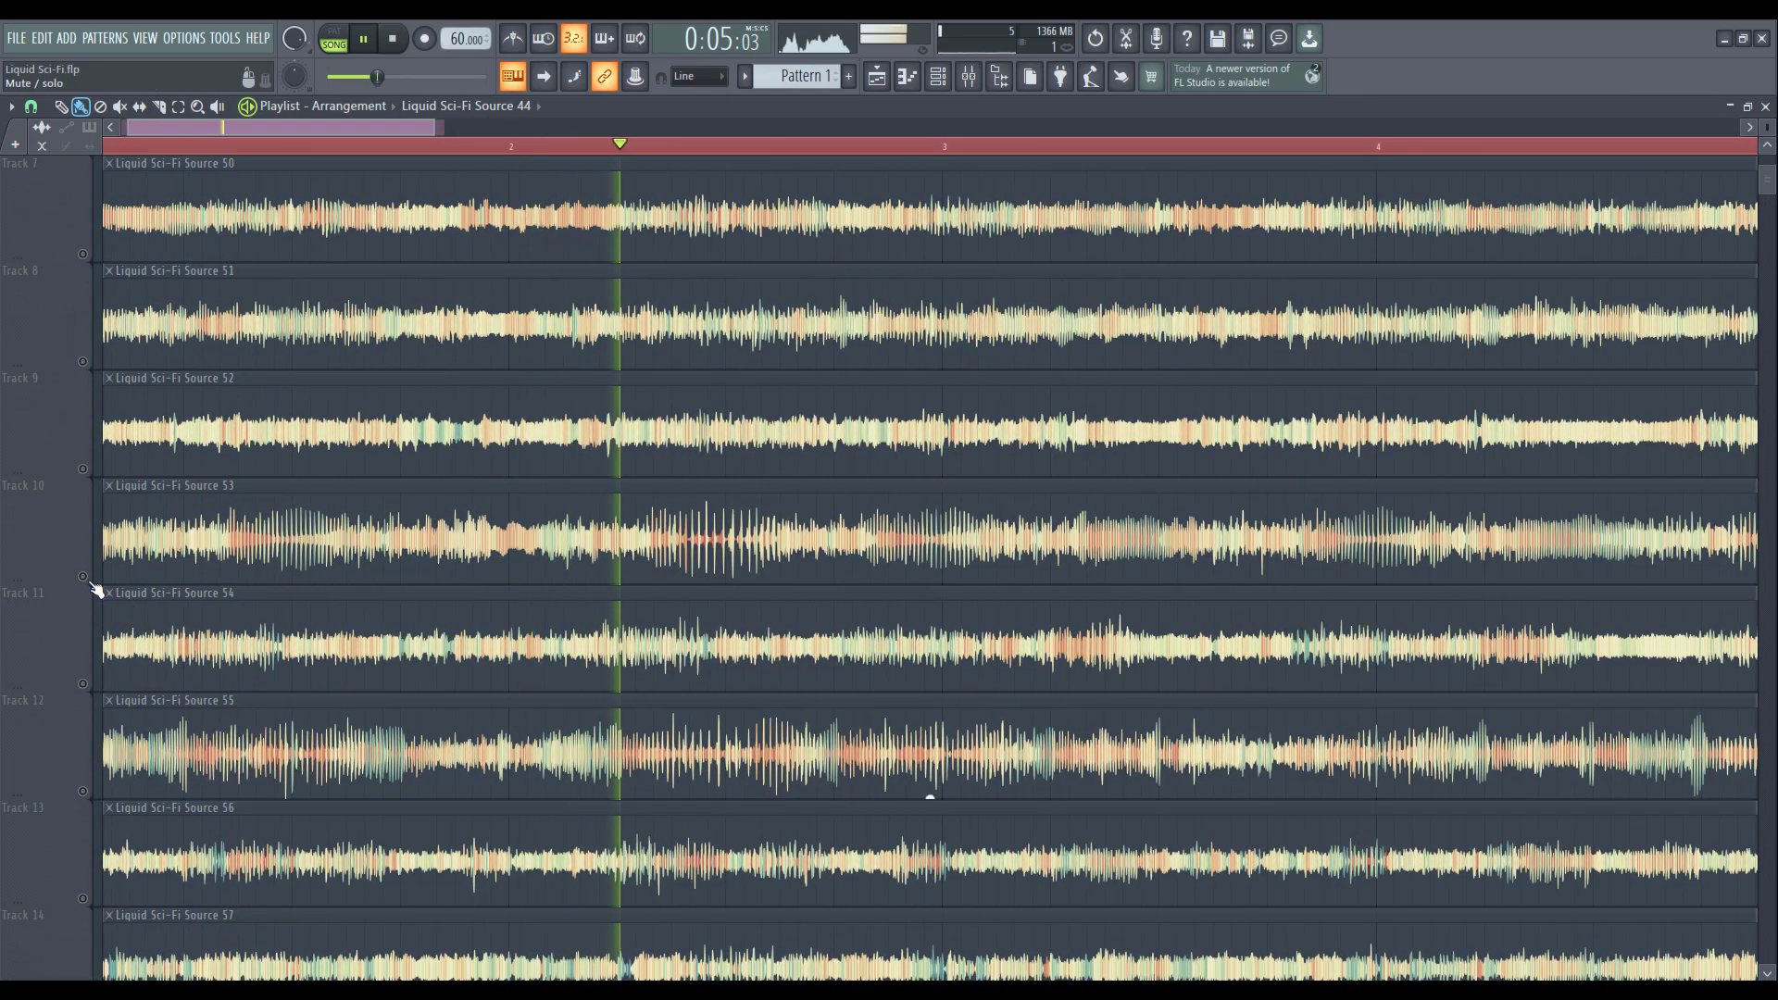
# Step: Solo track 10, track 15 and track 20 in turn to audition Liquid Sci-Fi Source 53, 58 and 4
pyautogui.rightClick(84, 575)
pyautogui.keyDown('ctrl'); pyautogui.scroll(-4, 282, 524); pyautogui.keyUp('ctrl')
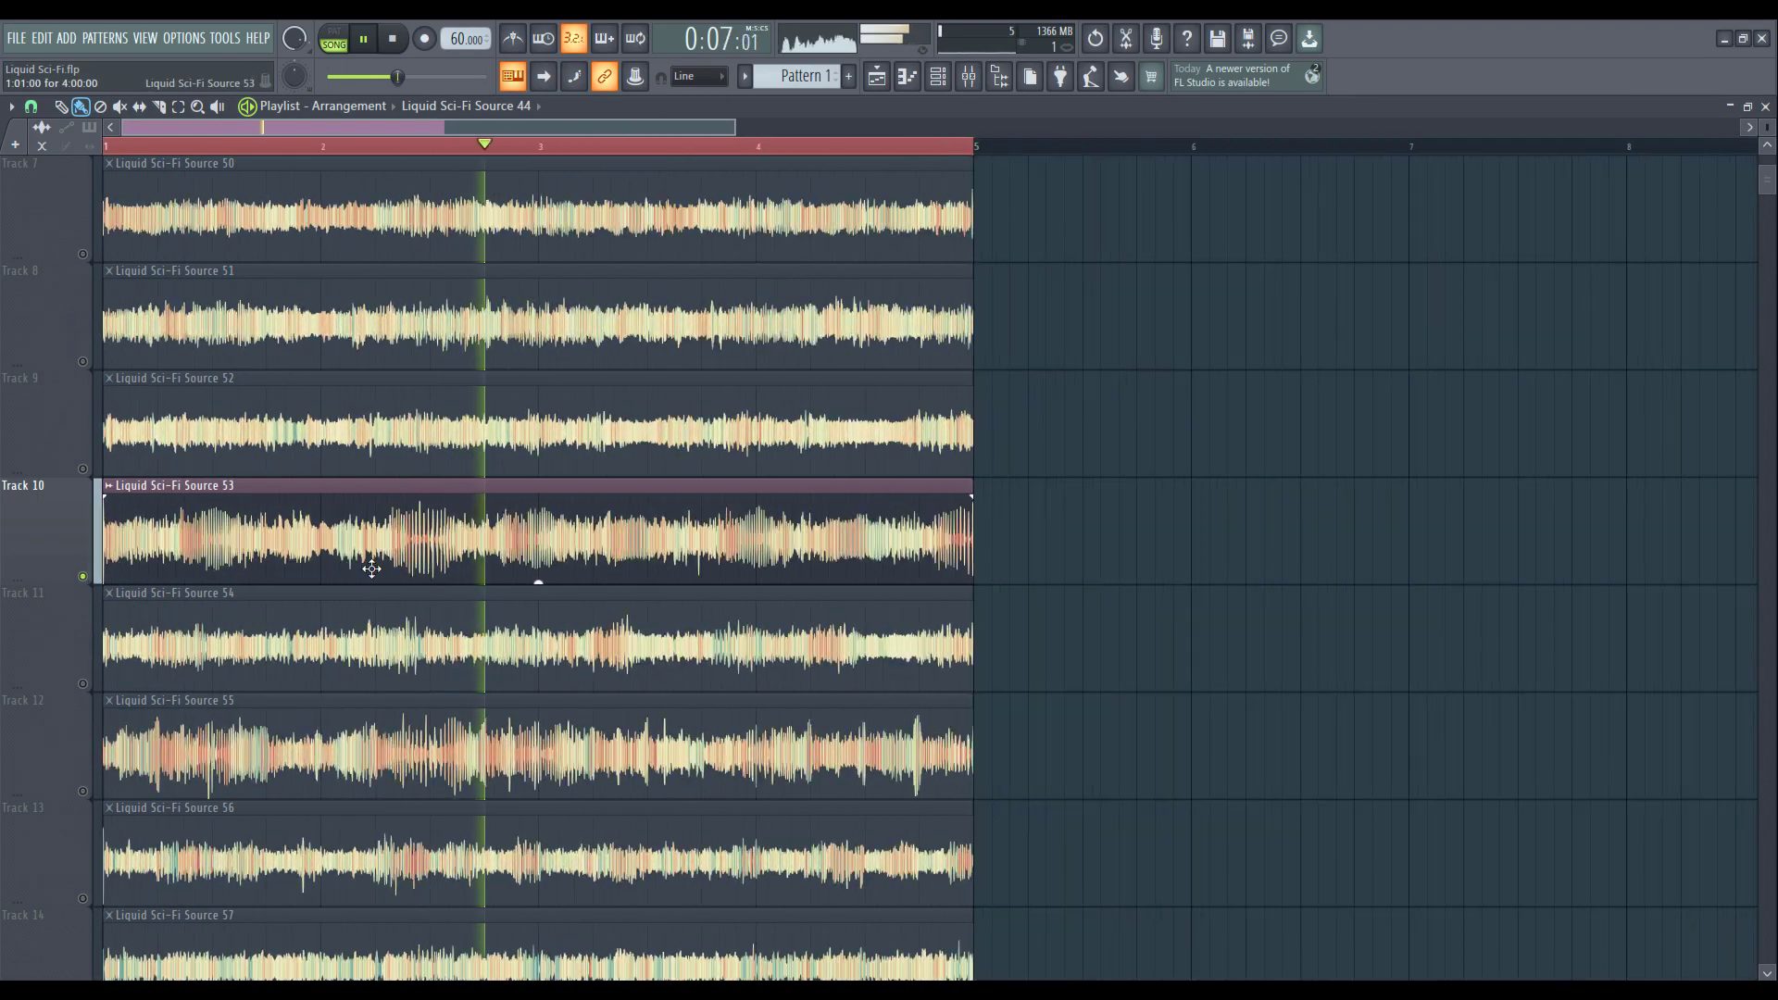
pyautogui.scroll(-3, 274, 616)
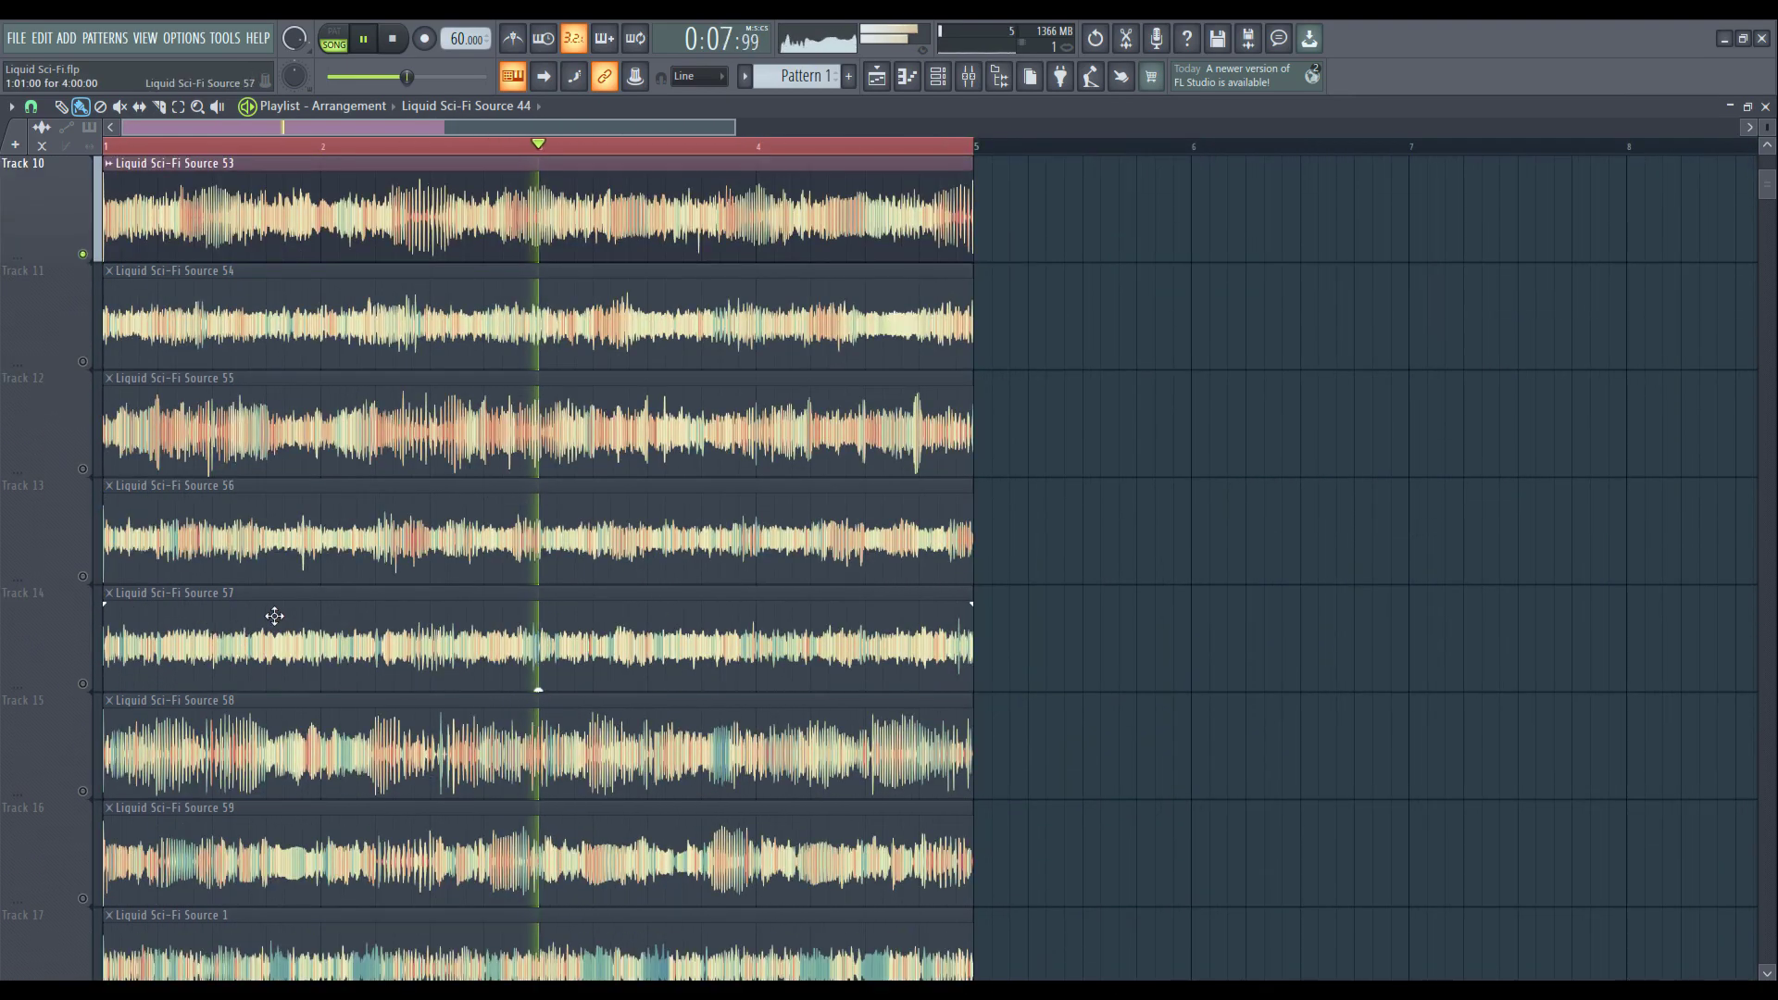
pyautogui.rightClick(84, 791)
pyautogui.keyDown('ctrl'); pyautogui.scroll(3, 678, 706); pyautogui.keyUp('ctrl')
pyautogui.scroll(-5, 678, 707)
pyautogui.keyDown('ctrl'); pyautogui.scroll(-3, 694, 793); pyautogui.keyUp('ctrl')
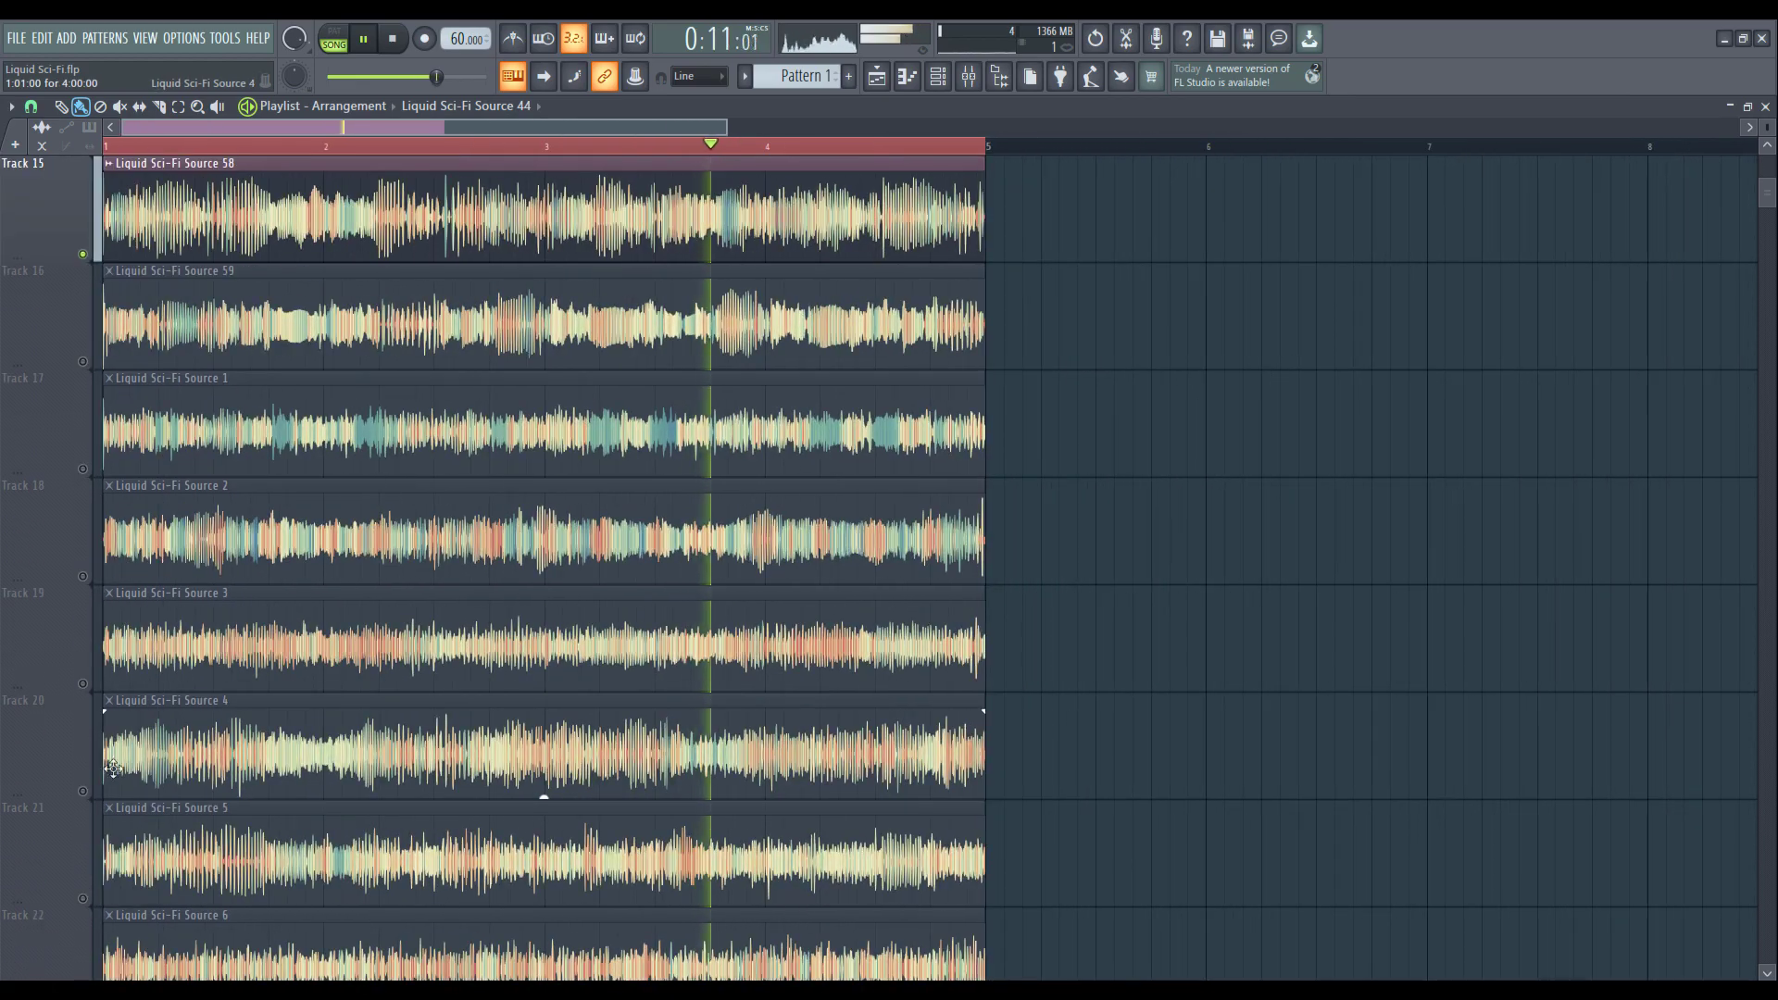
pyautogui.rightClick(88, 795)
pyautogui.keyDown('ctrl'); pyautogui.scroll(-3, 718, 723); pyautogui.keyUp('ctrl')
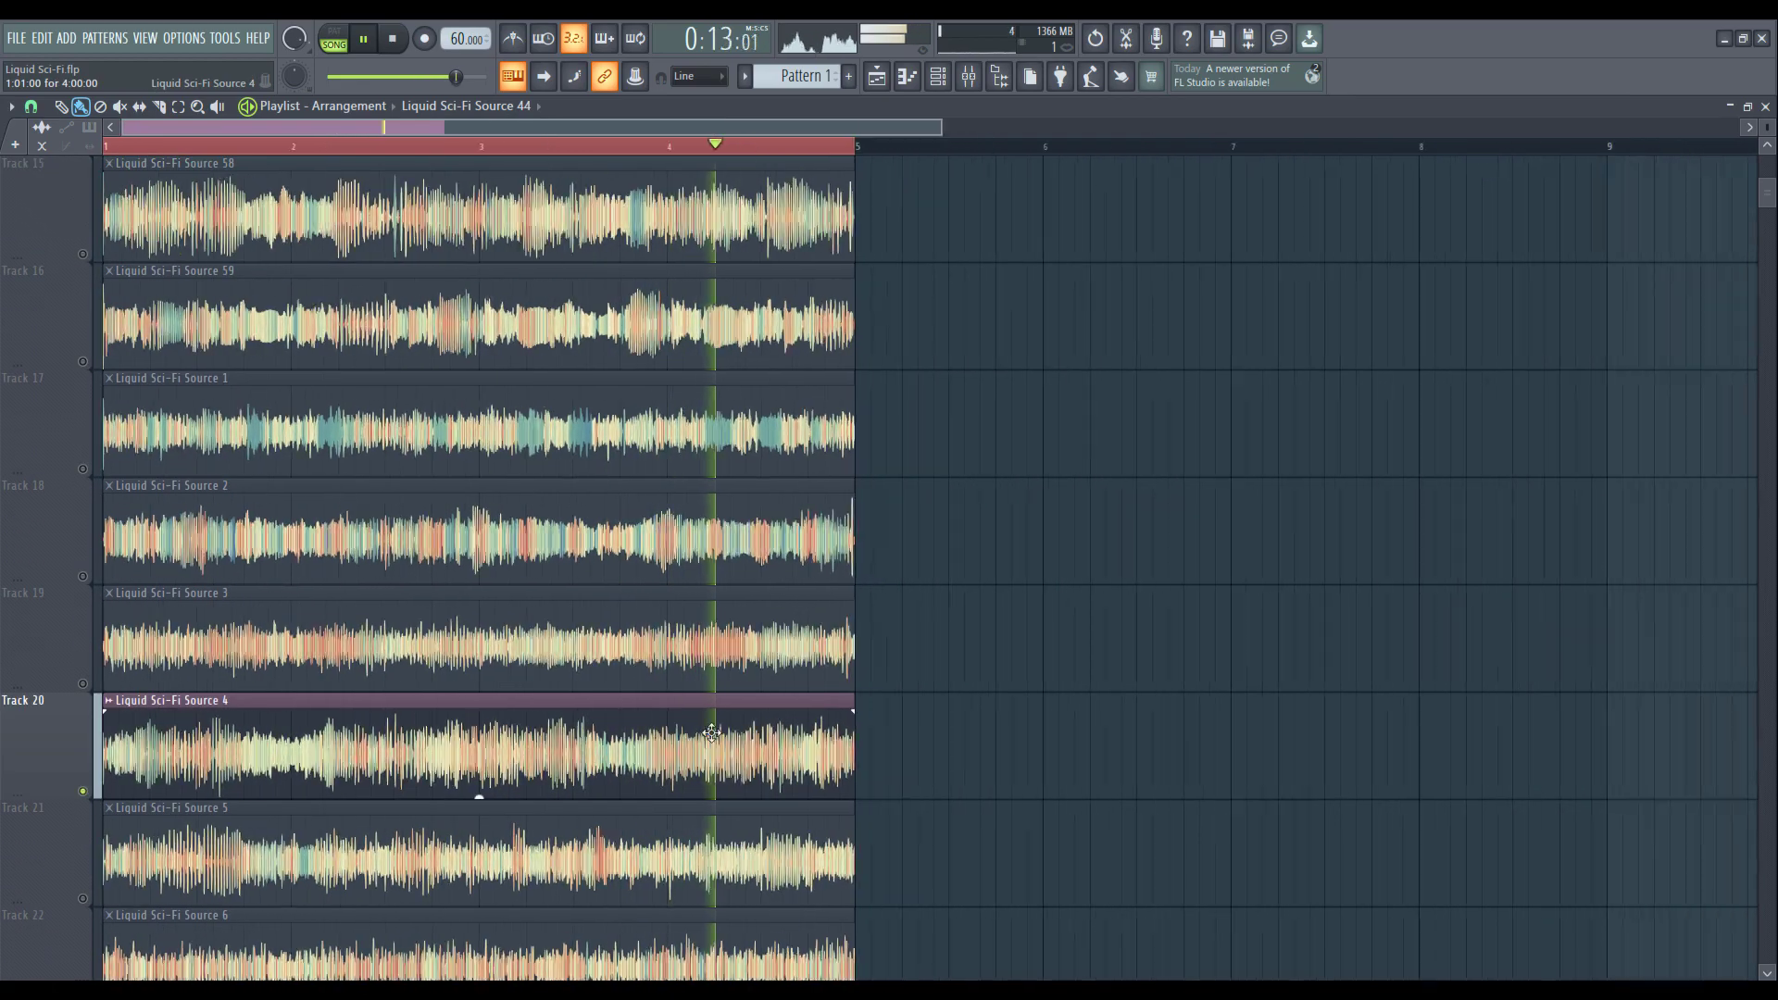
pyautogui.scroll(-3, 719, 723)
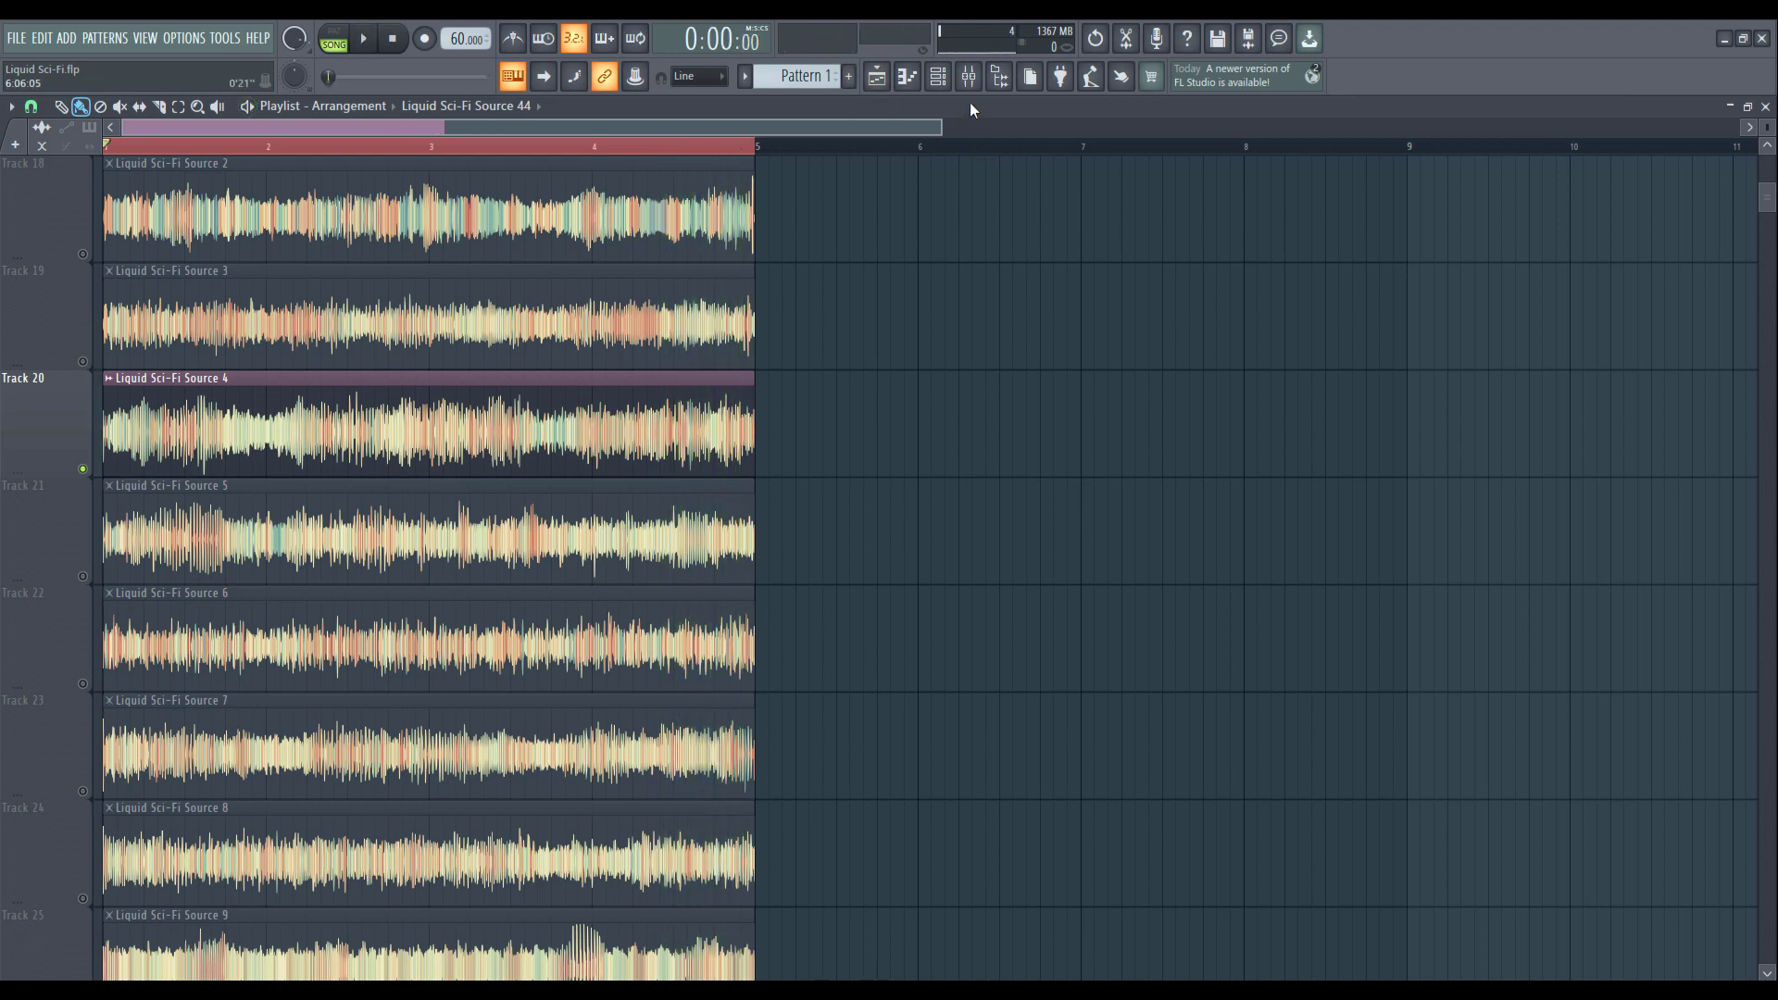
# Step: Open the mixer, view the Vocodex and MFreeformPhase effects on Insert 1, and close MFreeformPhase
pyautogui.click(969, 75)
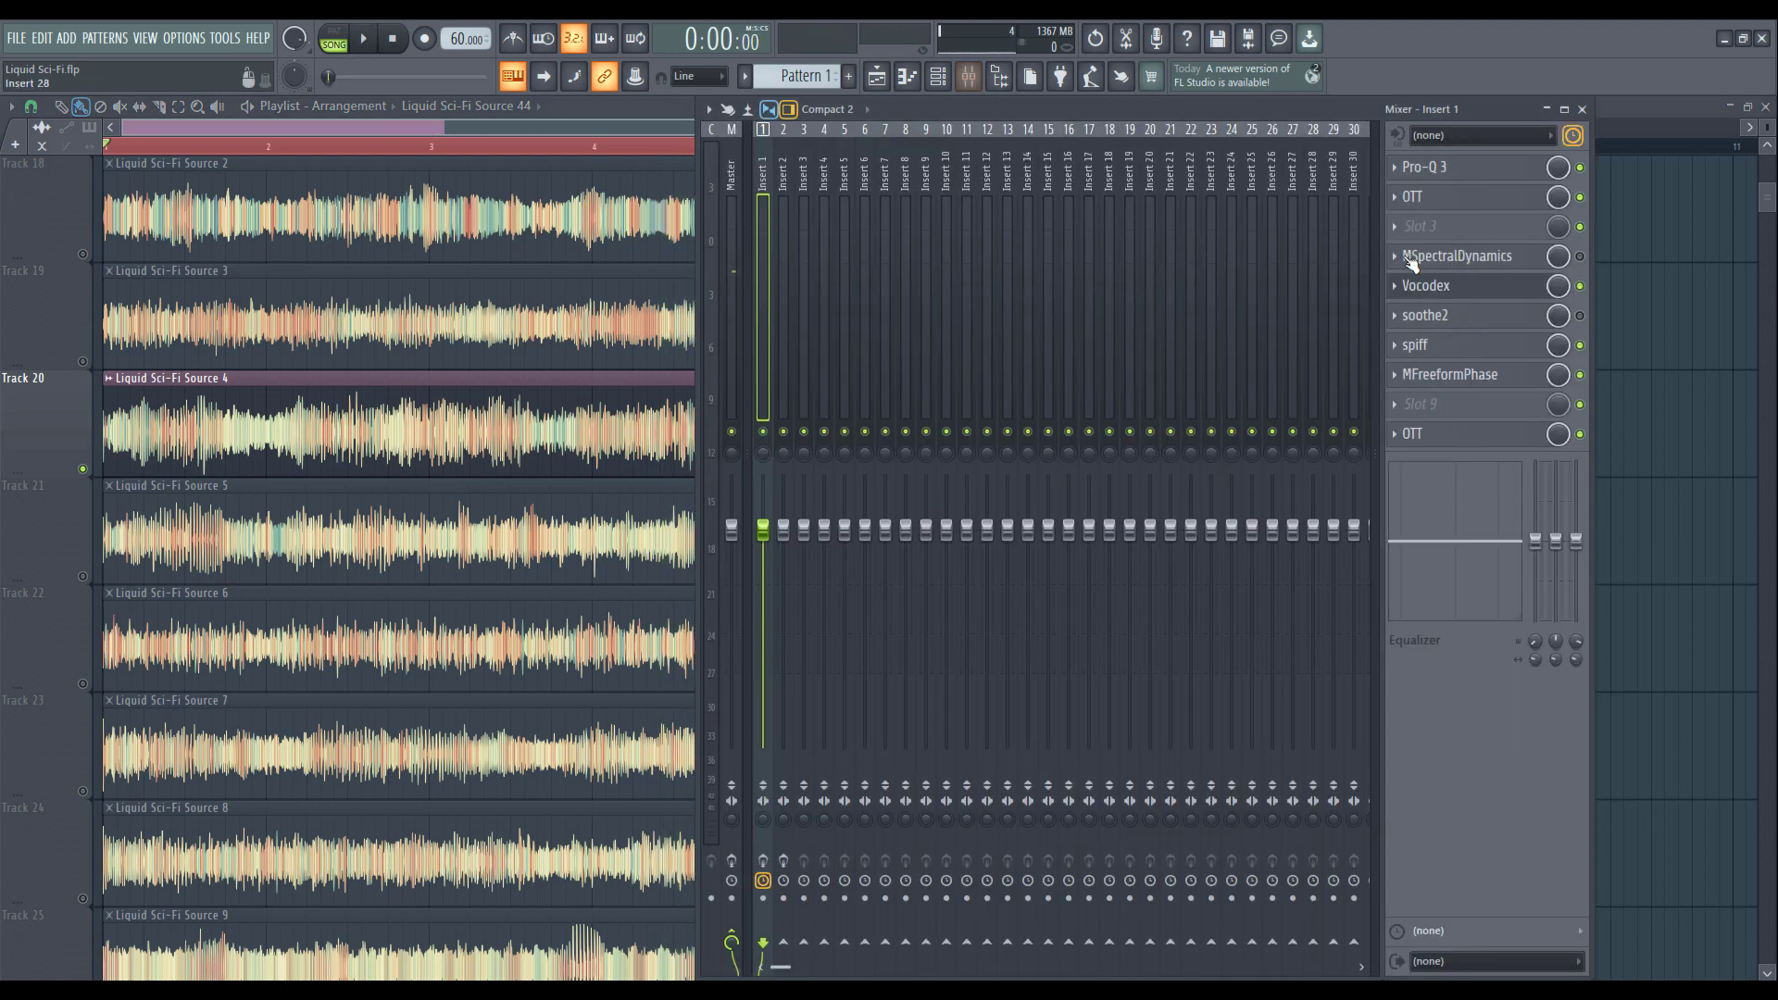
pyautogui.click(1454, 287)
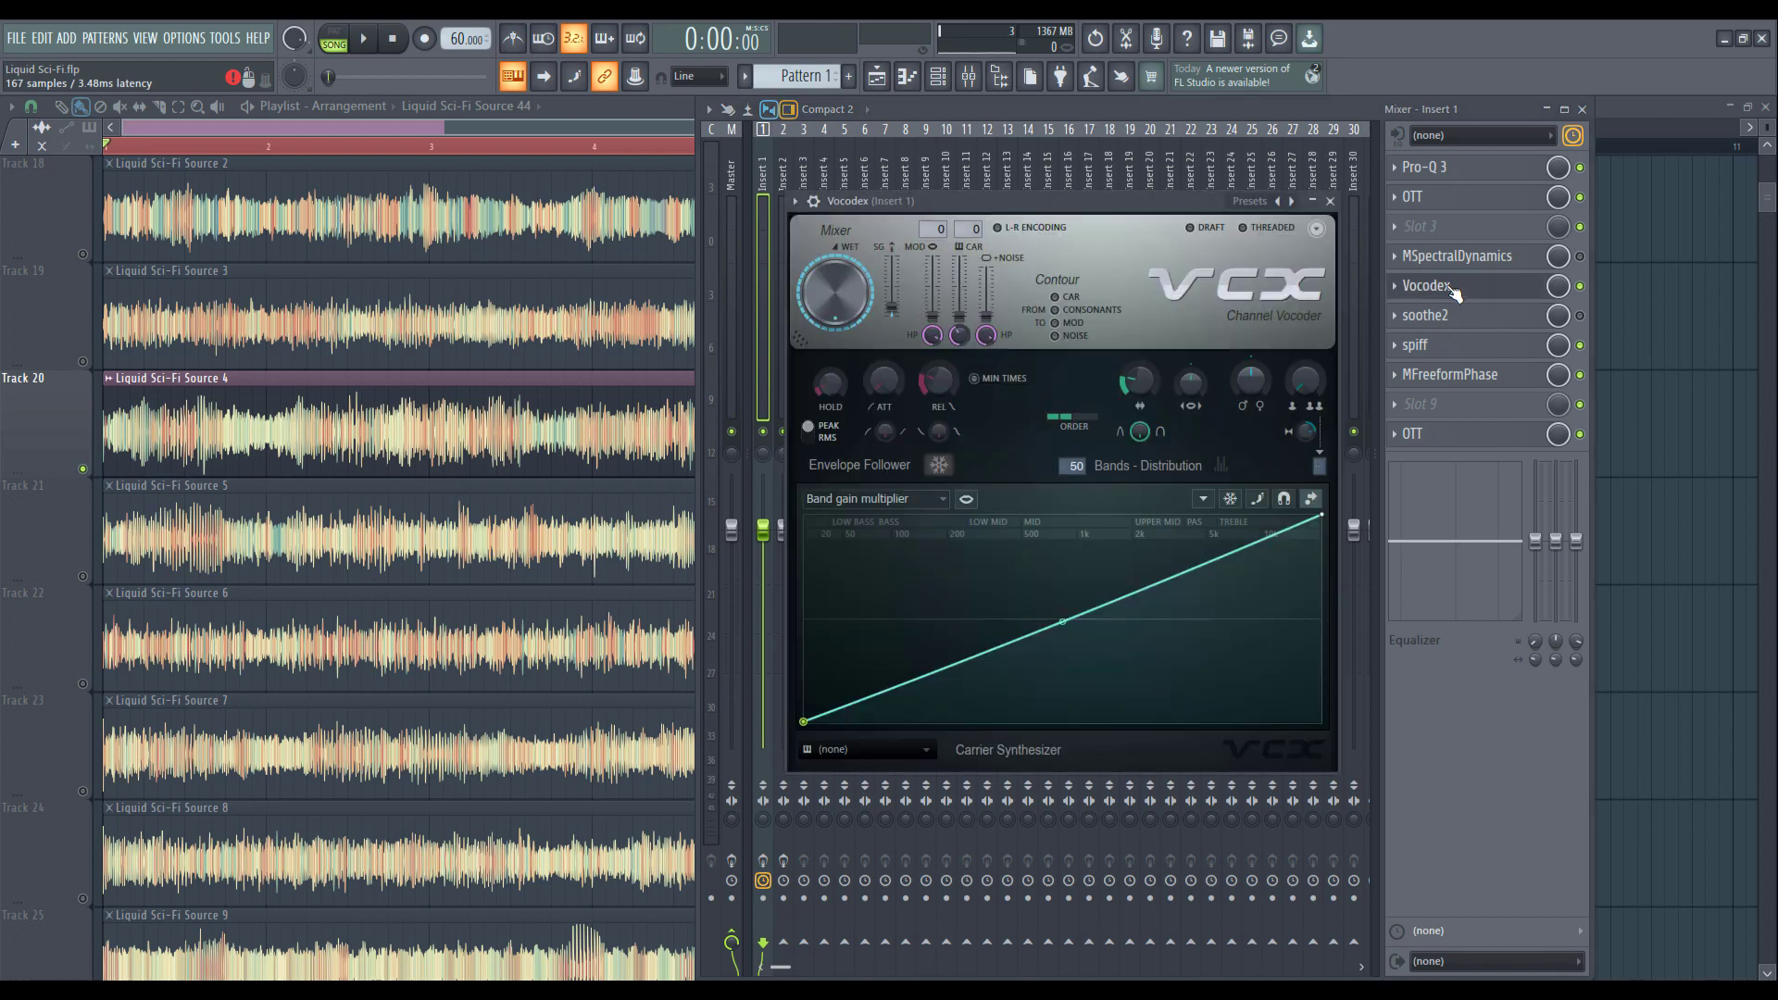
pyautogui.click(1466, 375)
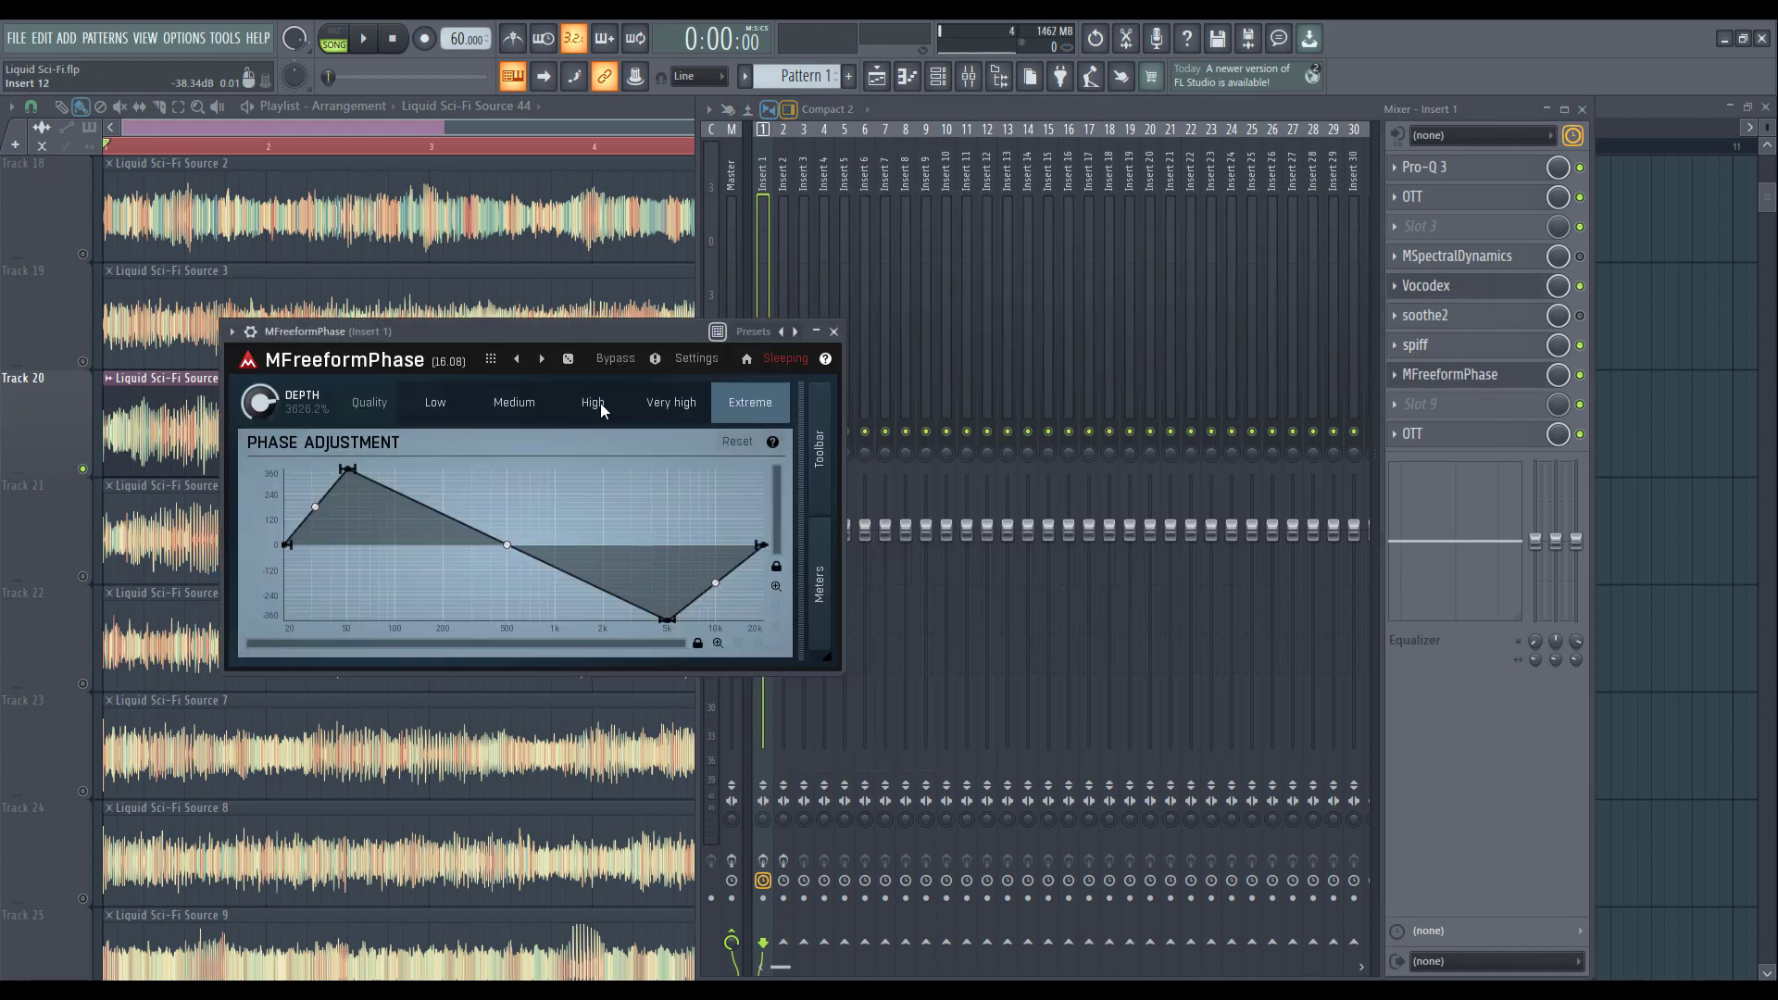
pyautogui.click(833, 331)
# Step: Open spiff and MFreeformPhase from Insert 1 and arrange their windows over the mixer channels to examine their settings
pyautogui.click(1449, 345)
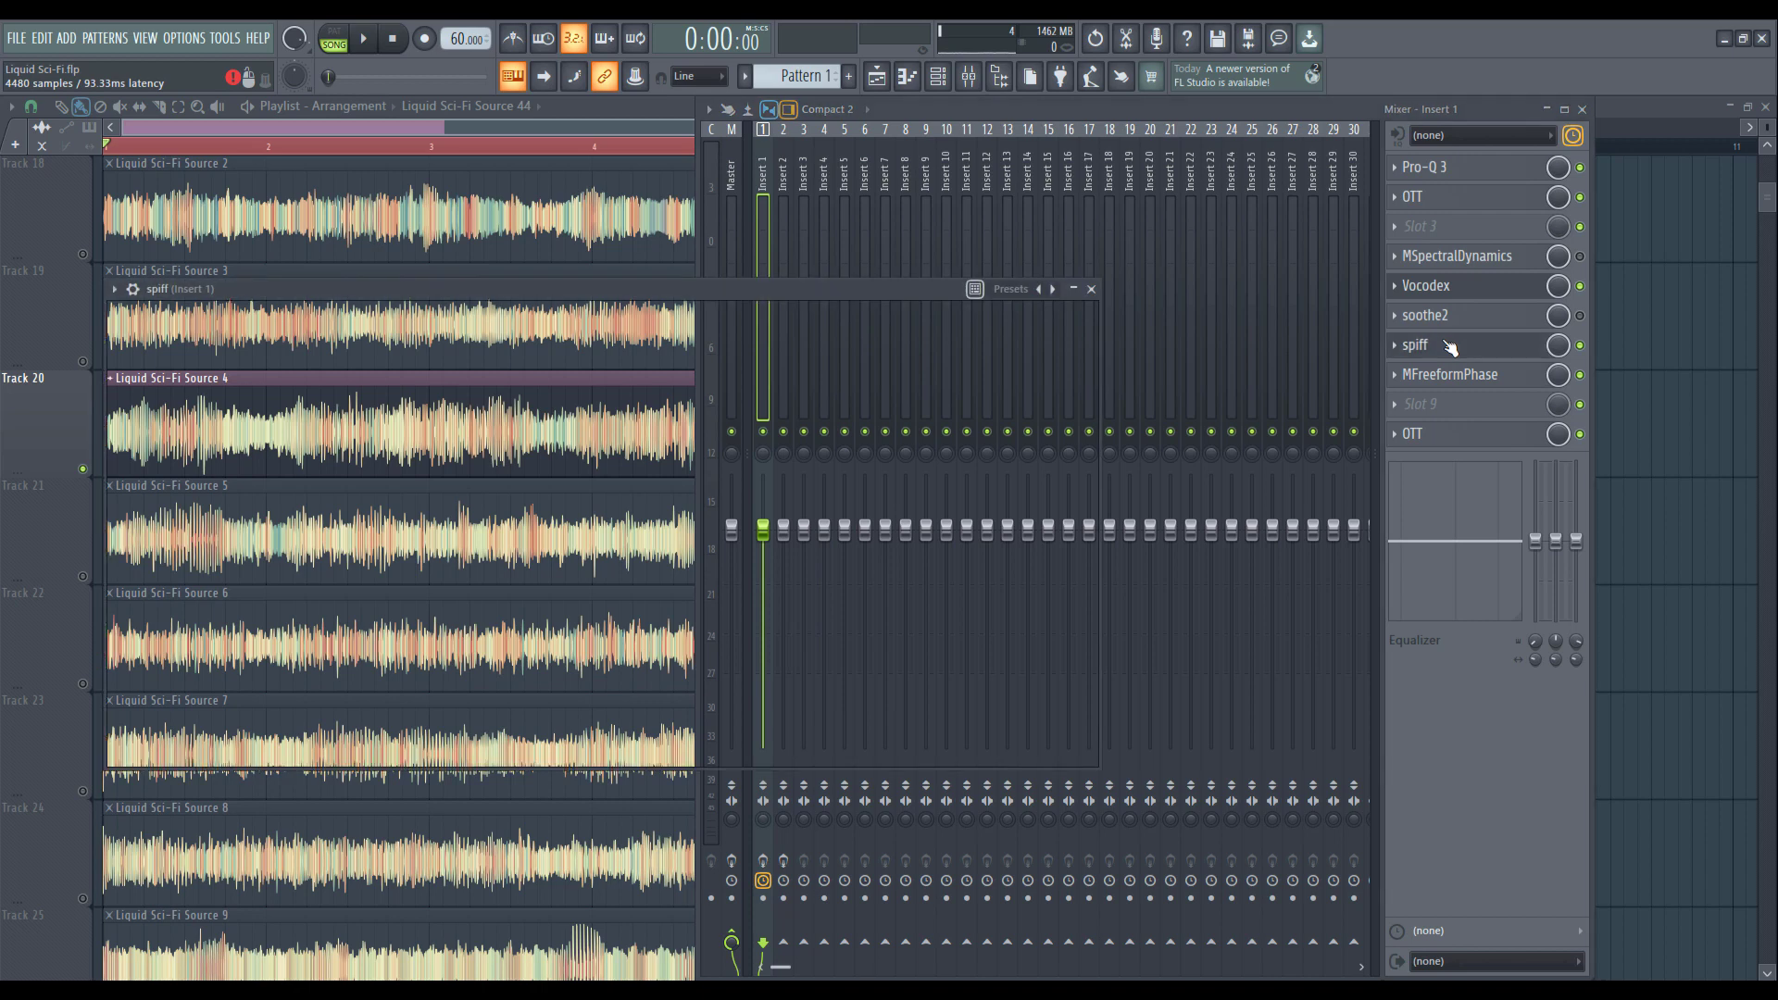
pyautogui.moveTo(309, 290); pyautogui.dragTo(527, 282)
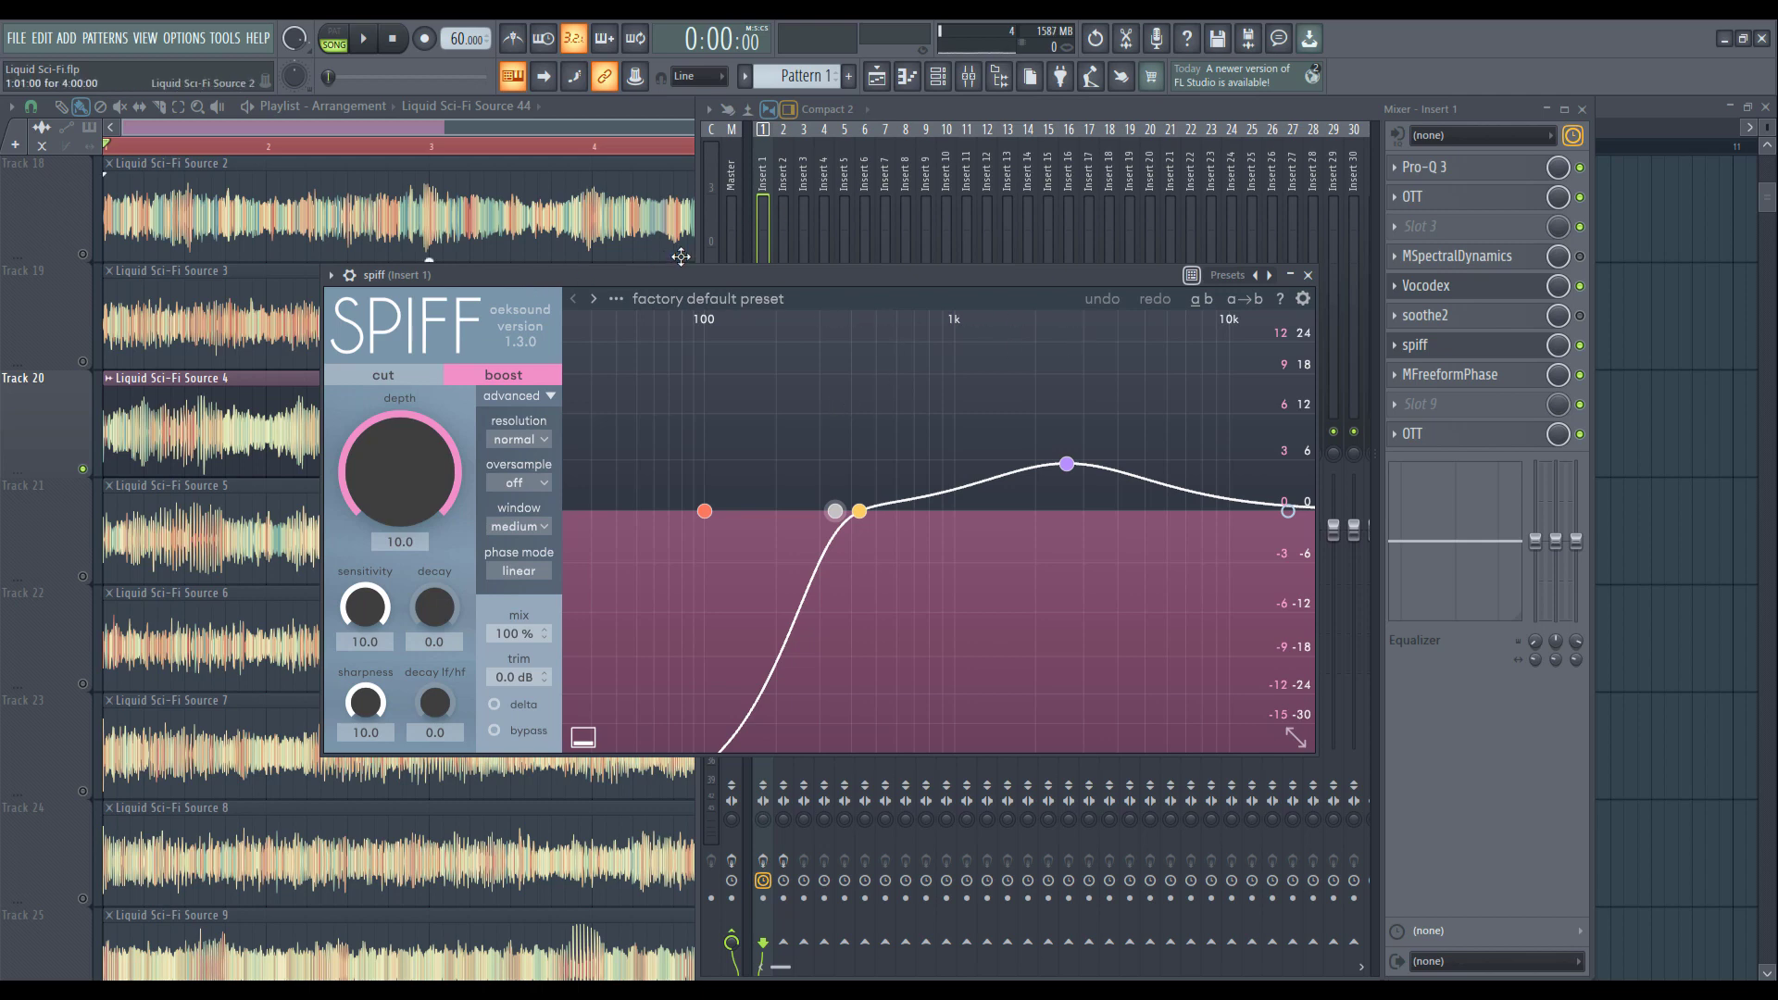
pyautogui.moveTo(670, 270); pyautogui.dragTo(616, 227)
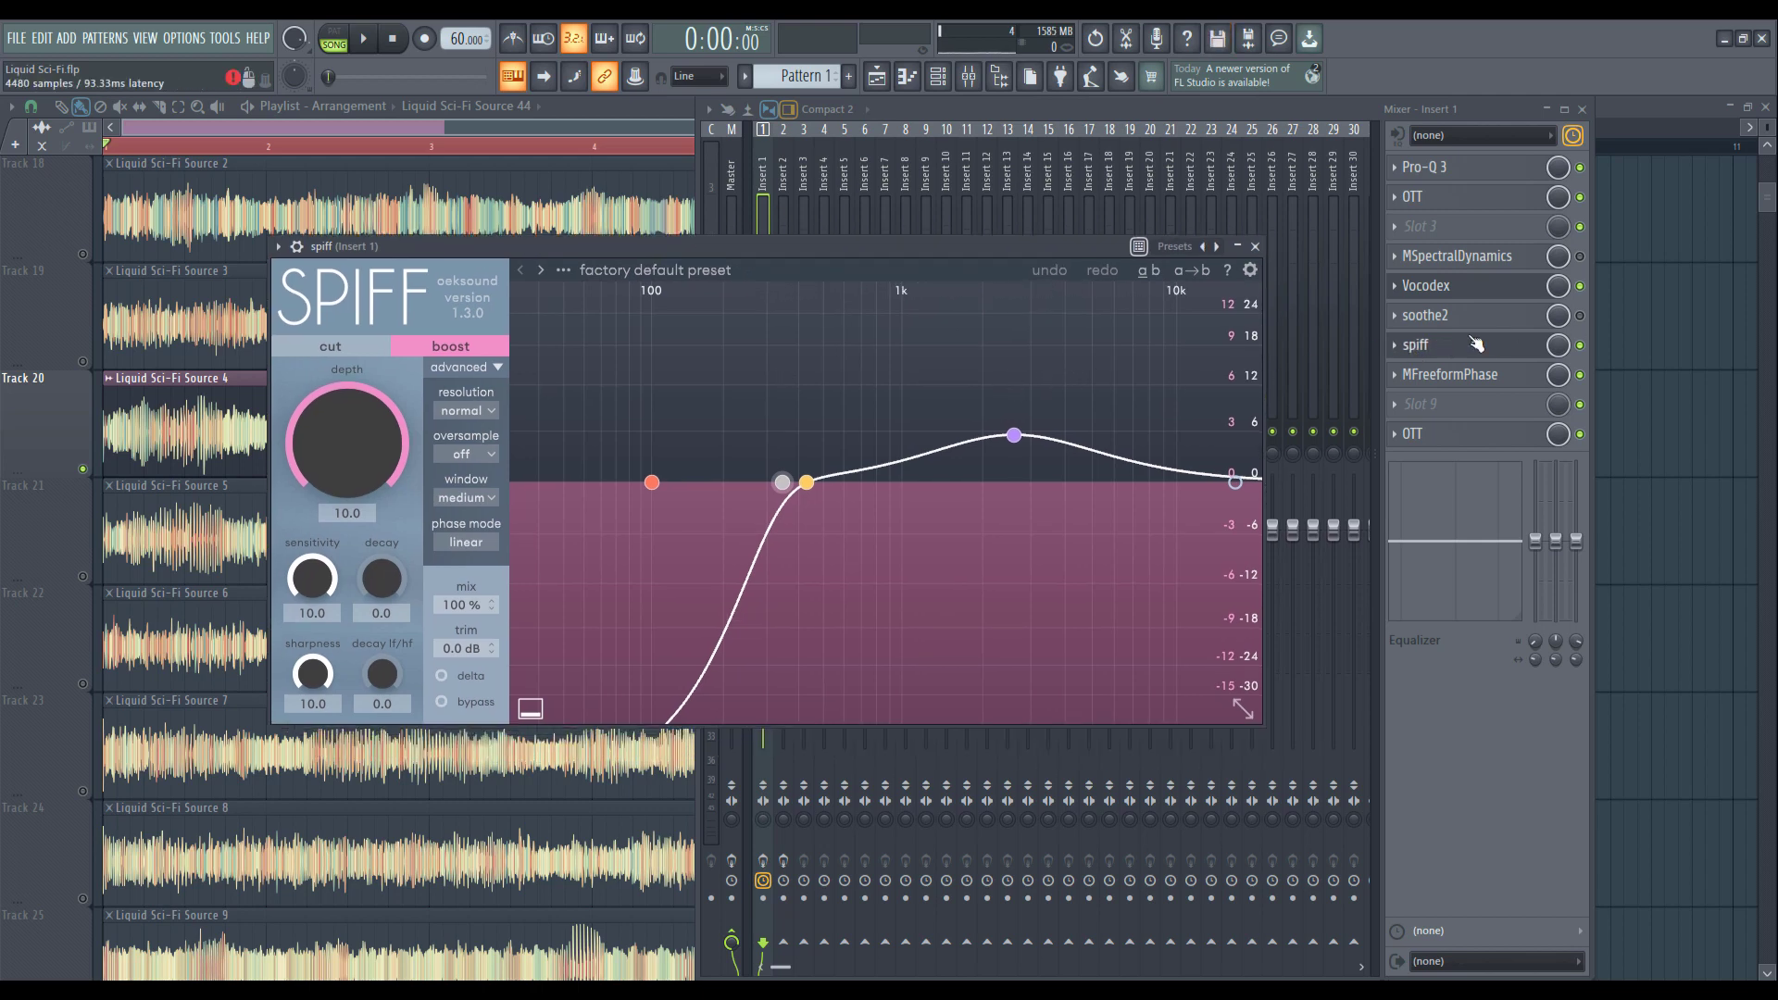
pyautogui.moveTo(660, 254); pyautogui.dragTo(733, 235)
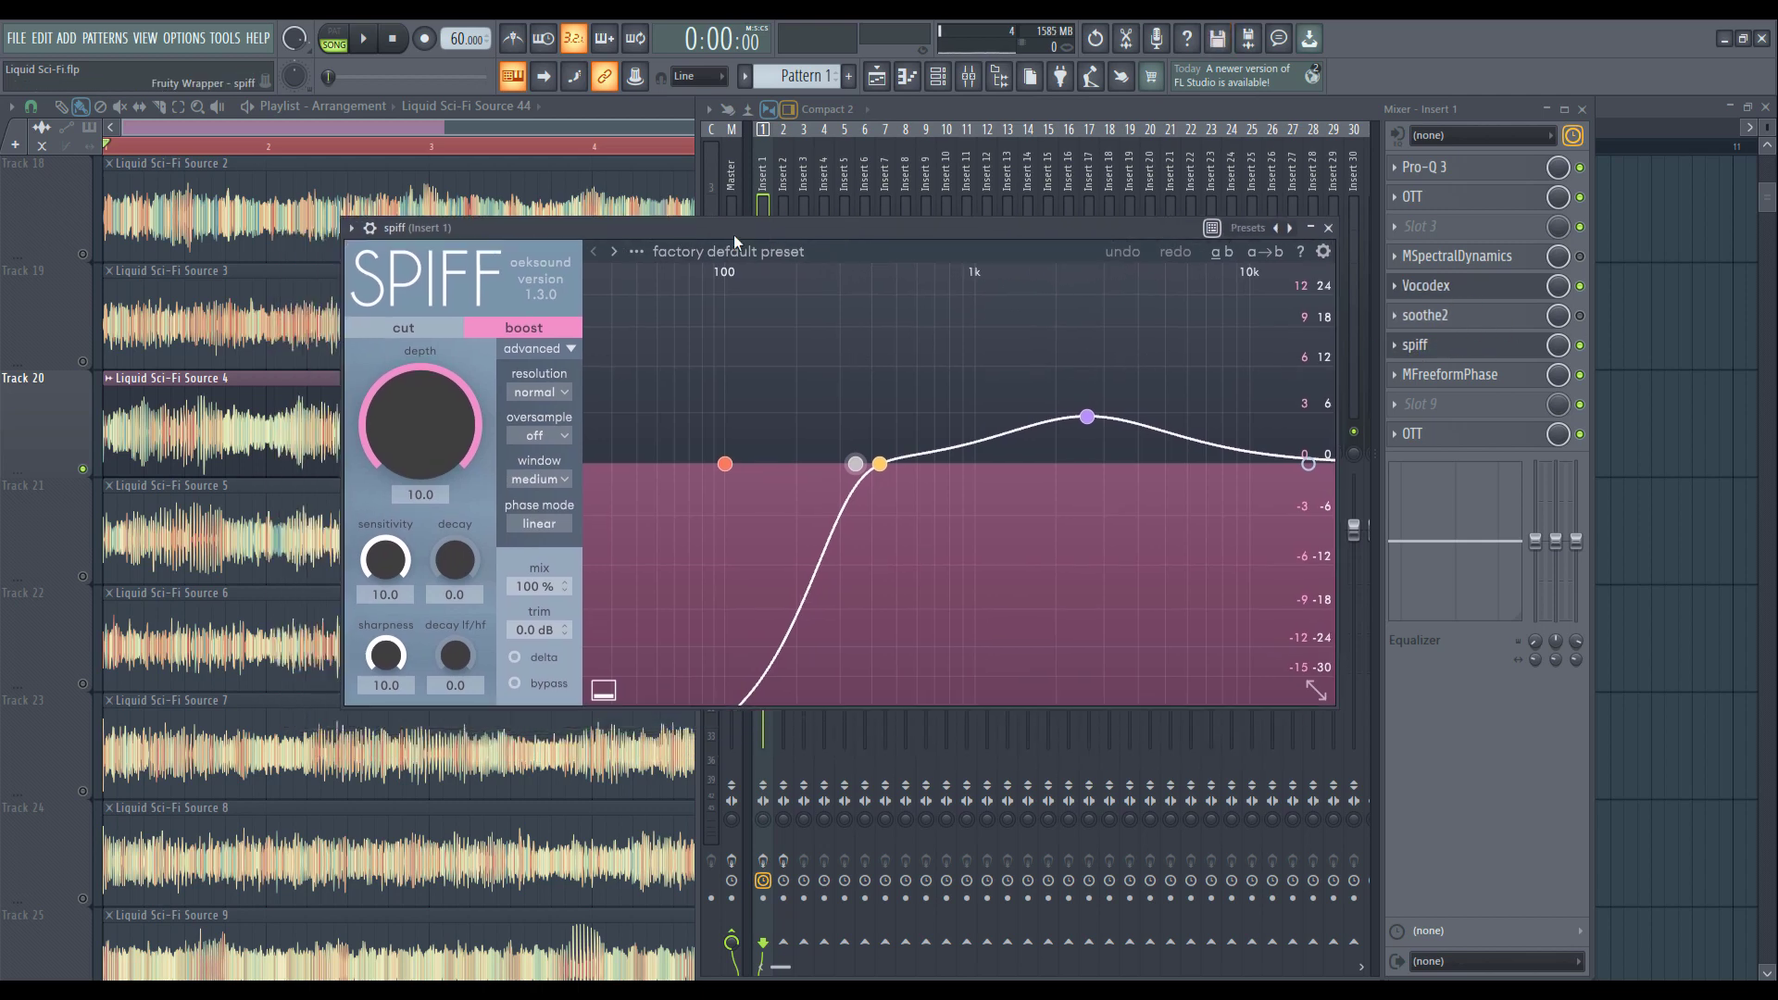
pyautogui.click(1448, 374)
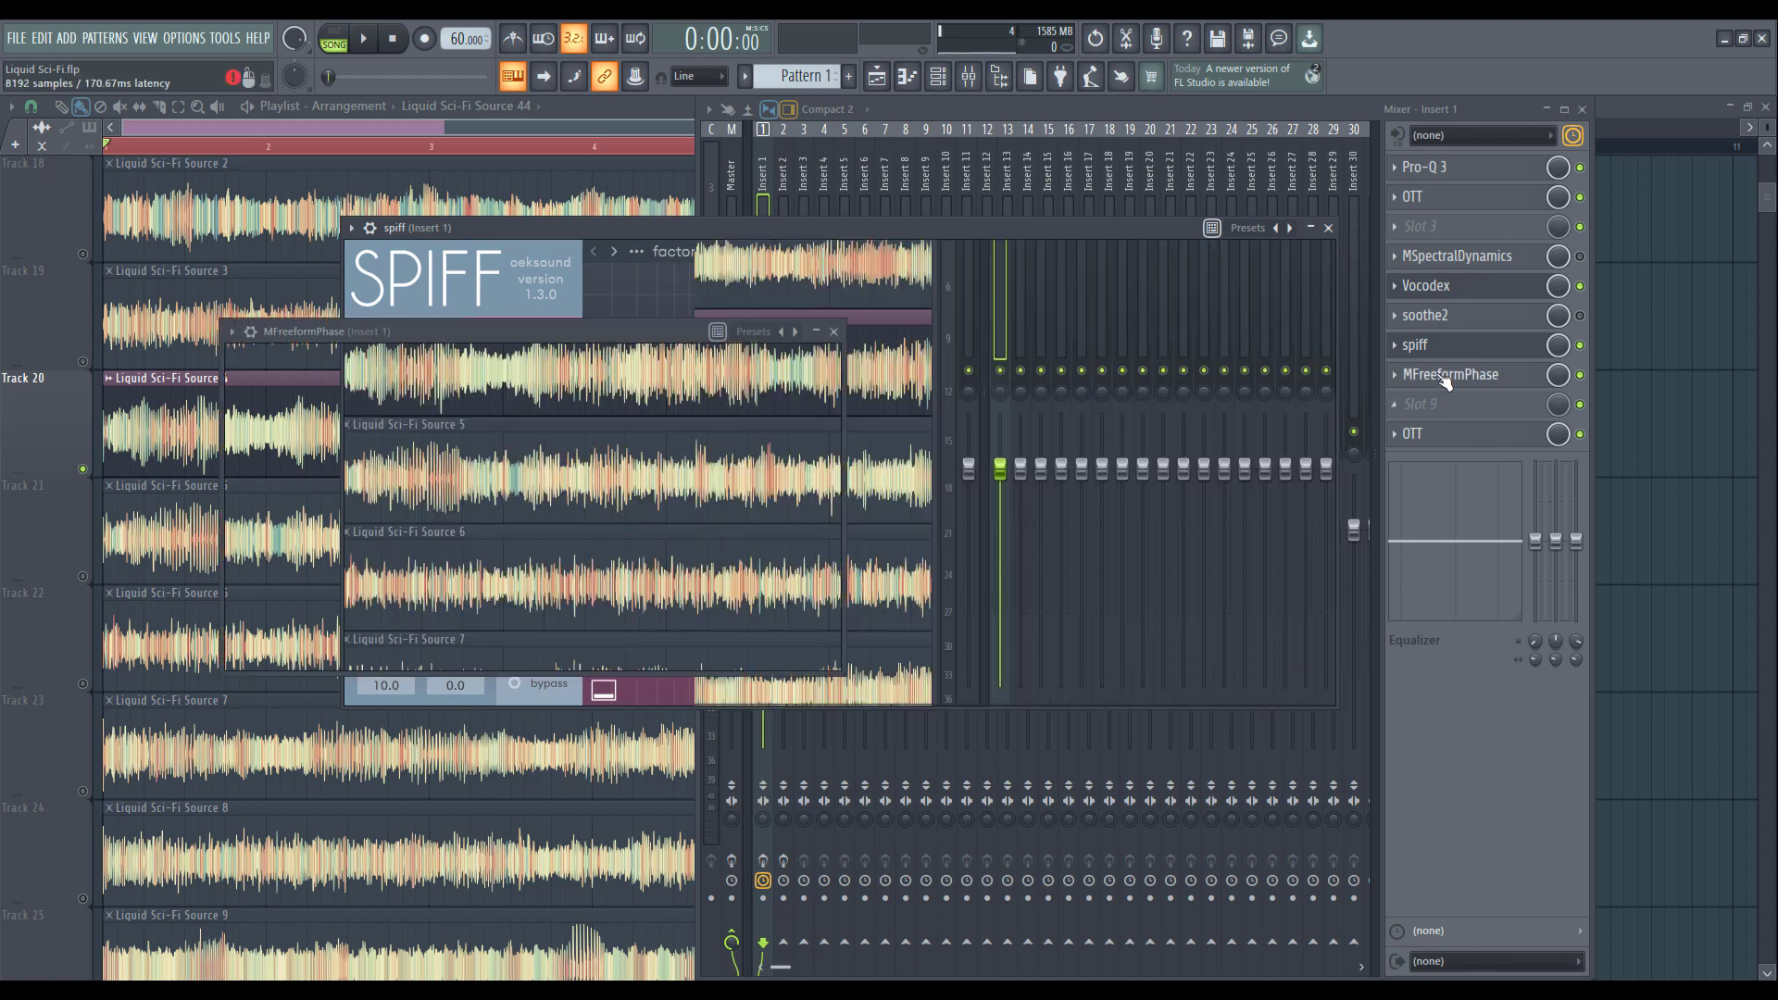
pyautogui.moveTo(425, 338); pyautogui.dragTo(541, 333)
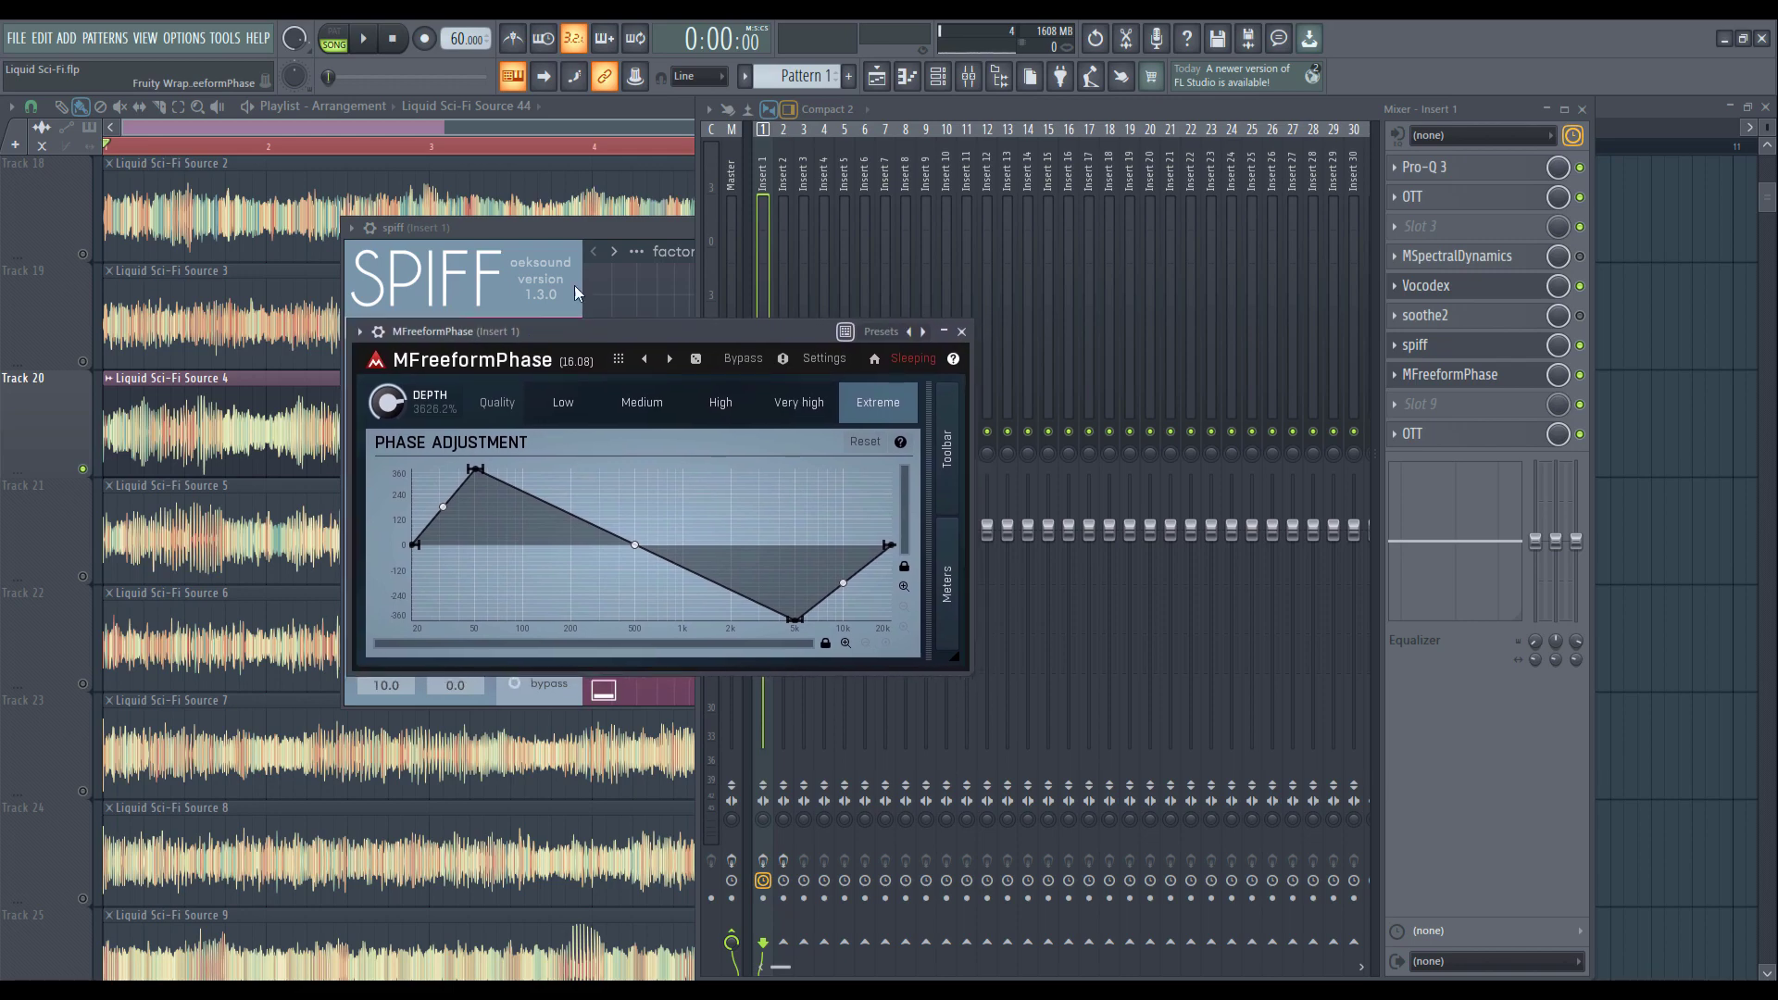
# Step: Close the MFreeformPhase and spiff windows, and reopen Vocodex from Insert 1 over the mixer channels
pyautogui.click(963, 331)
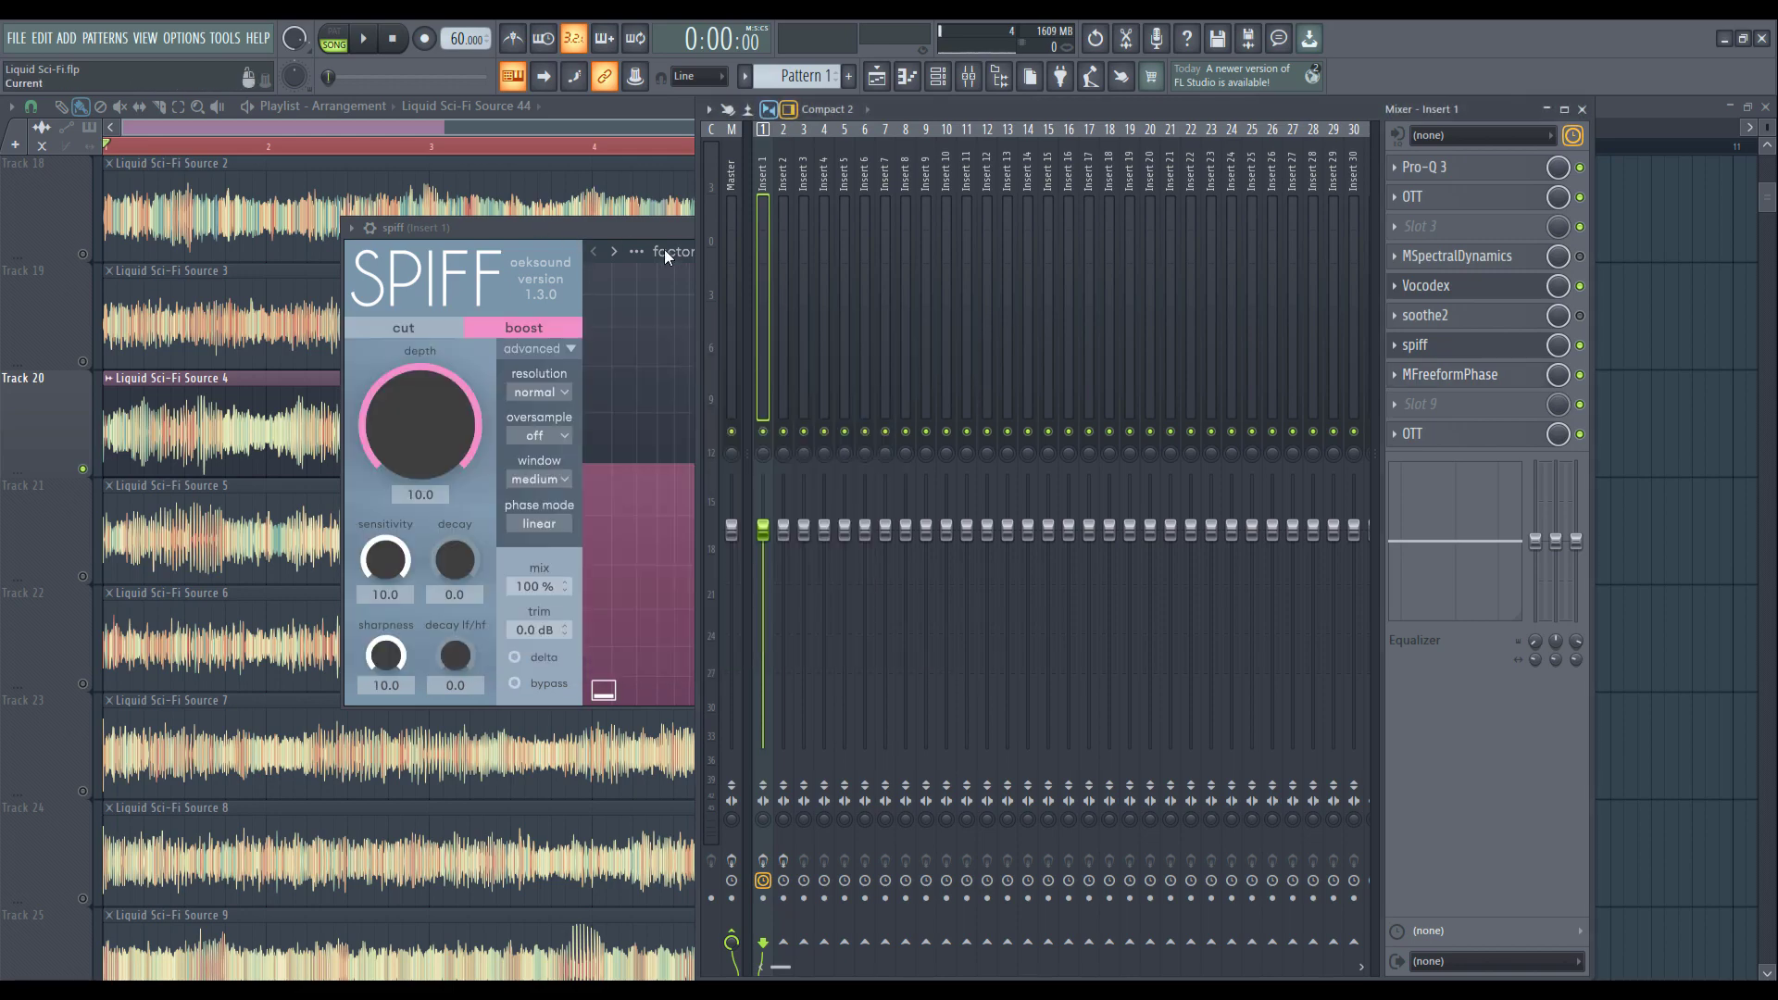
pyautogui.click(608, 226)
pyautogui.click(1330, 229)
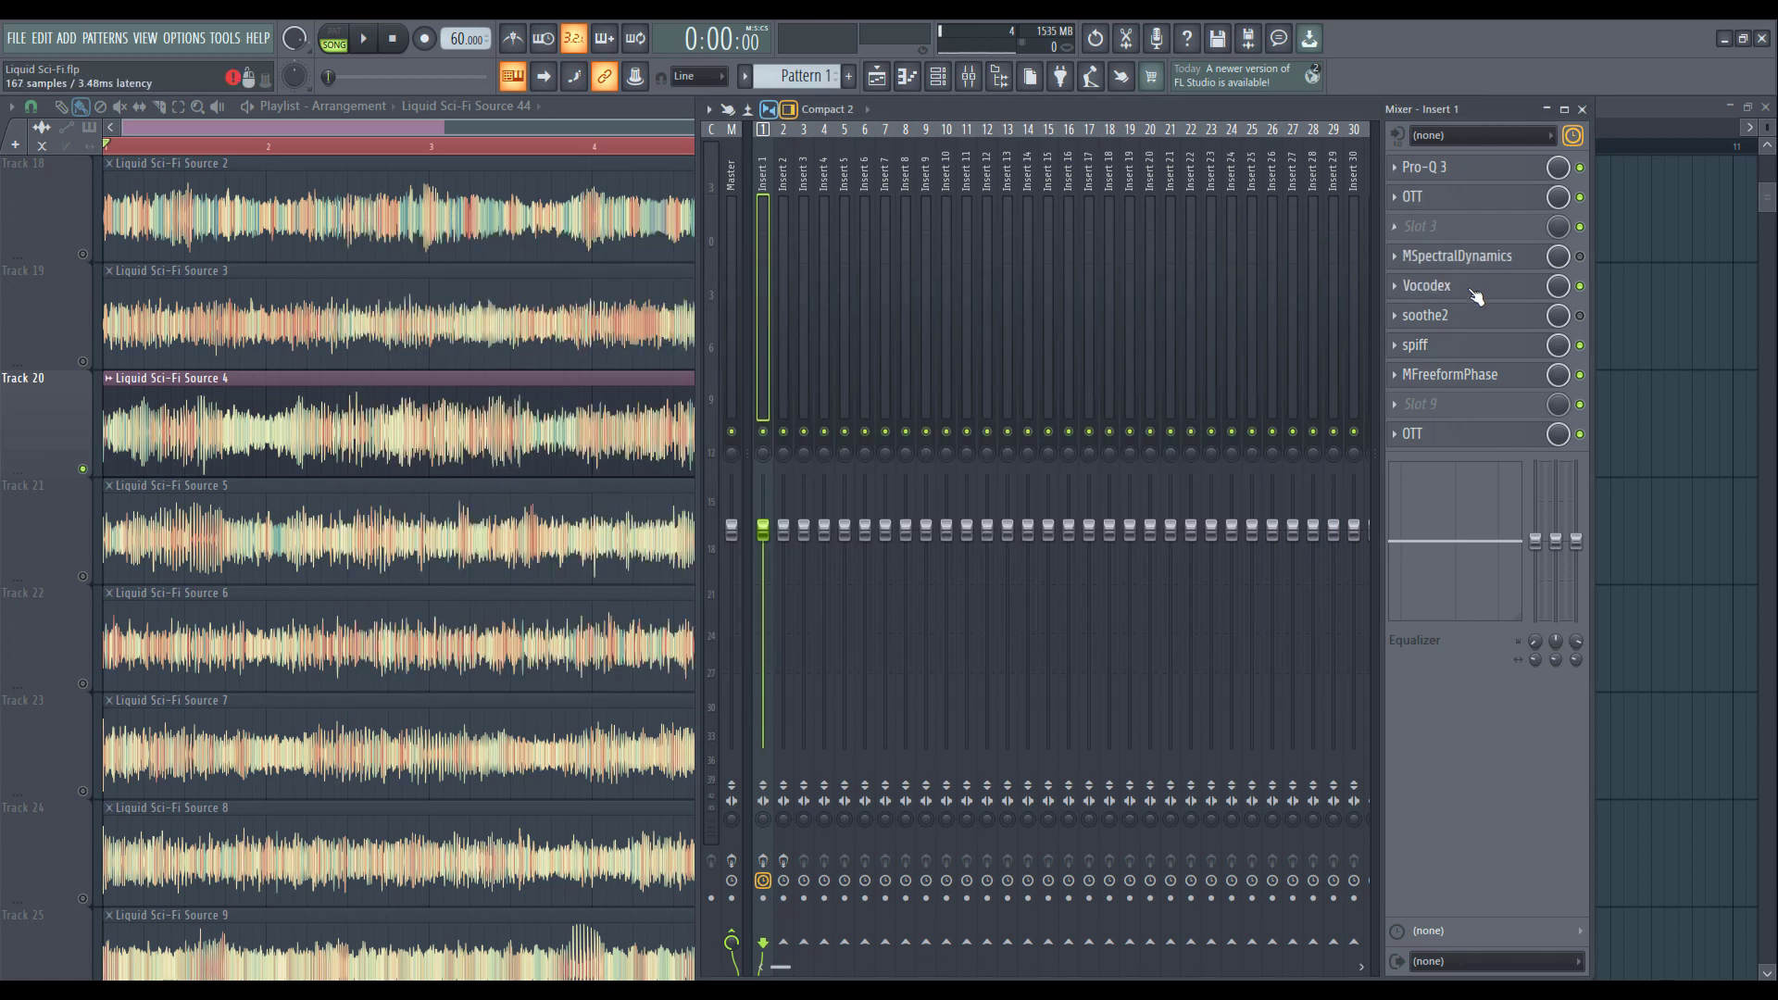
pyautogui.click(1476, 287)
pyautogui.moveTo(1016, 203); pyautogui.dragTo(954, 238)
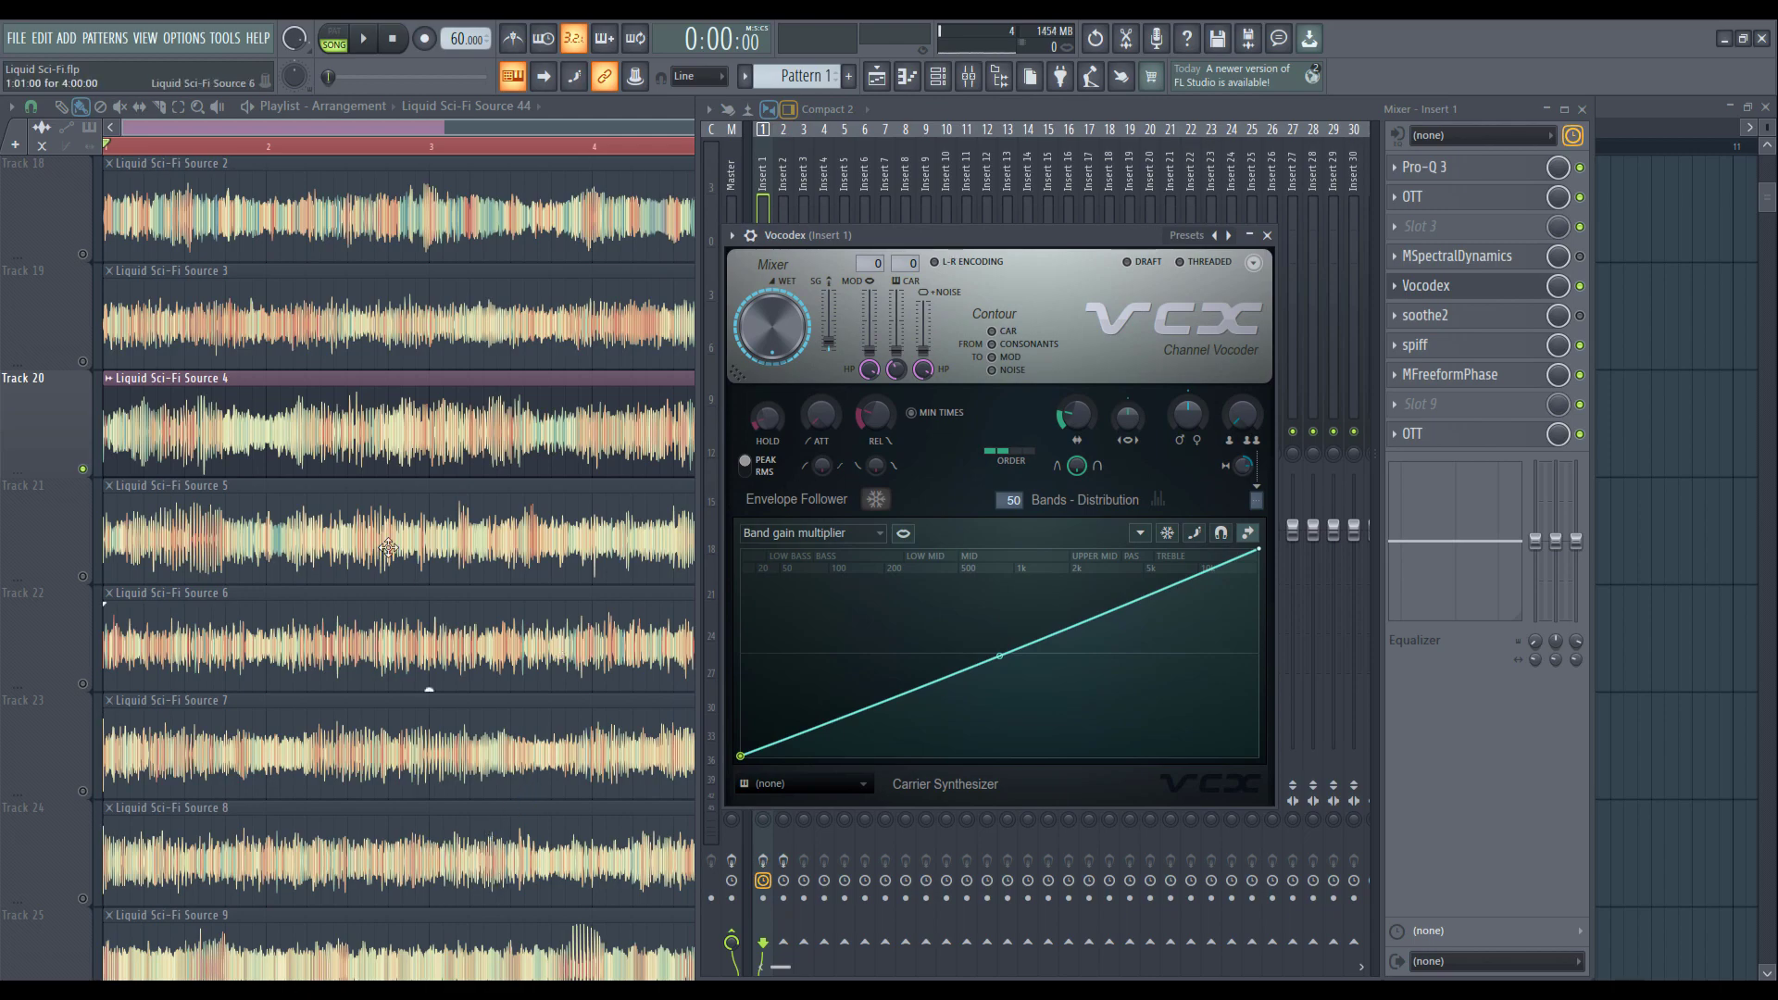
# Step: Return to the playlist and look through the Liquid Sci-Fi Source tracks down to track 60 and back up
pyautogui.click(91, 383)
pyautogui.scroll(-15, 91, 385)
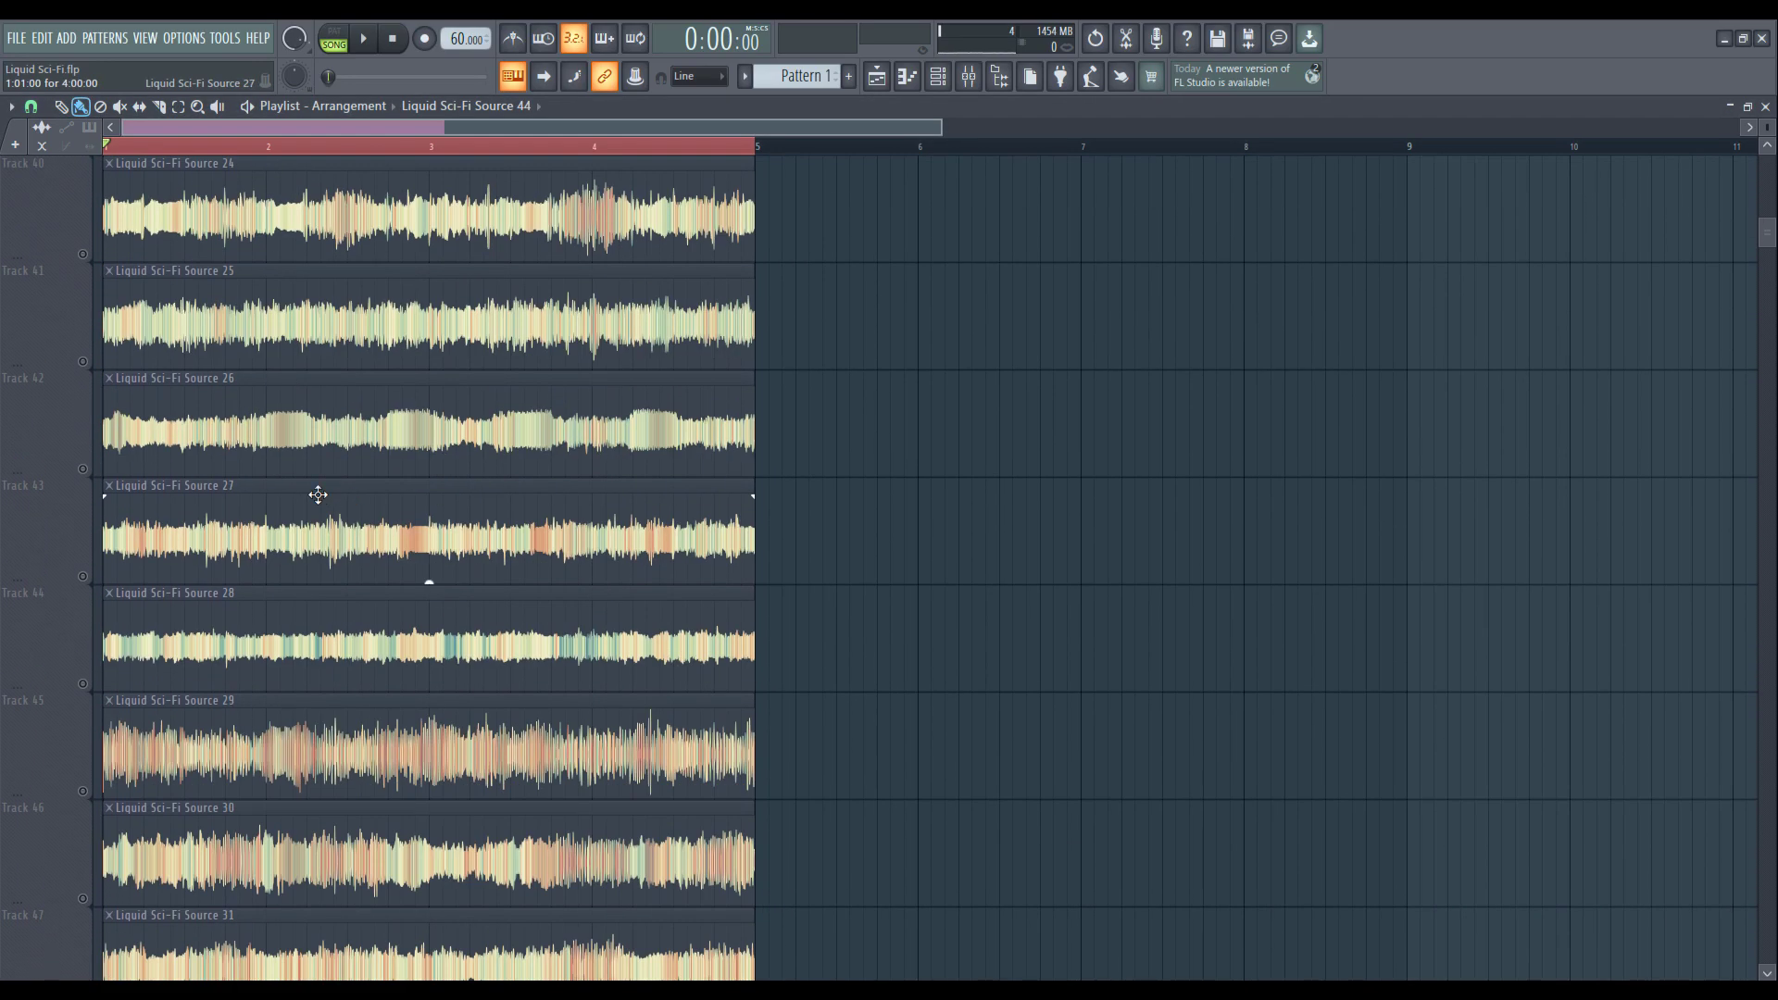
pyautogui.scroll(-5, 333, 500)
pyautogui.scroll(4, 318, 504)
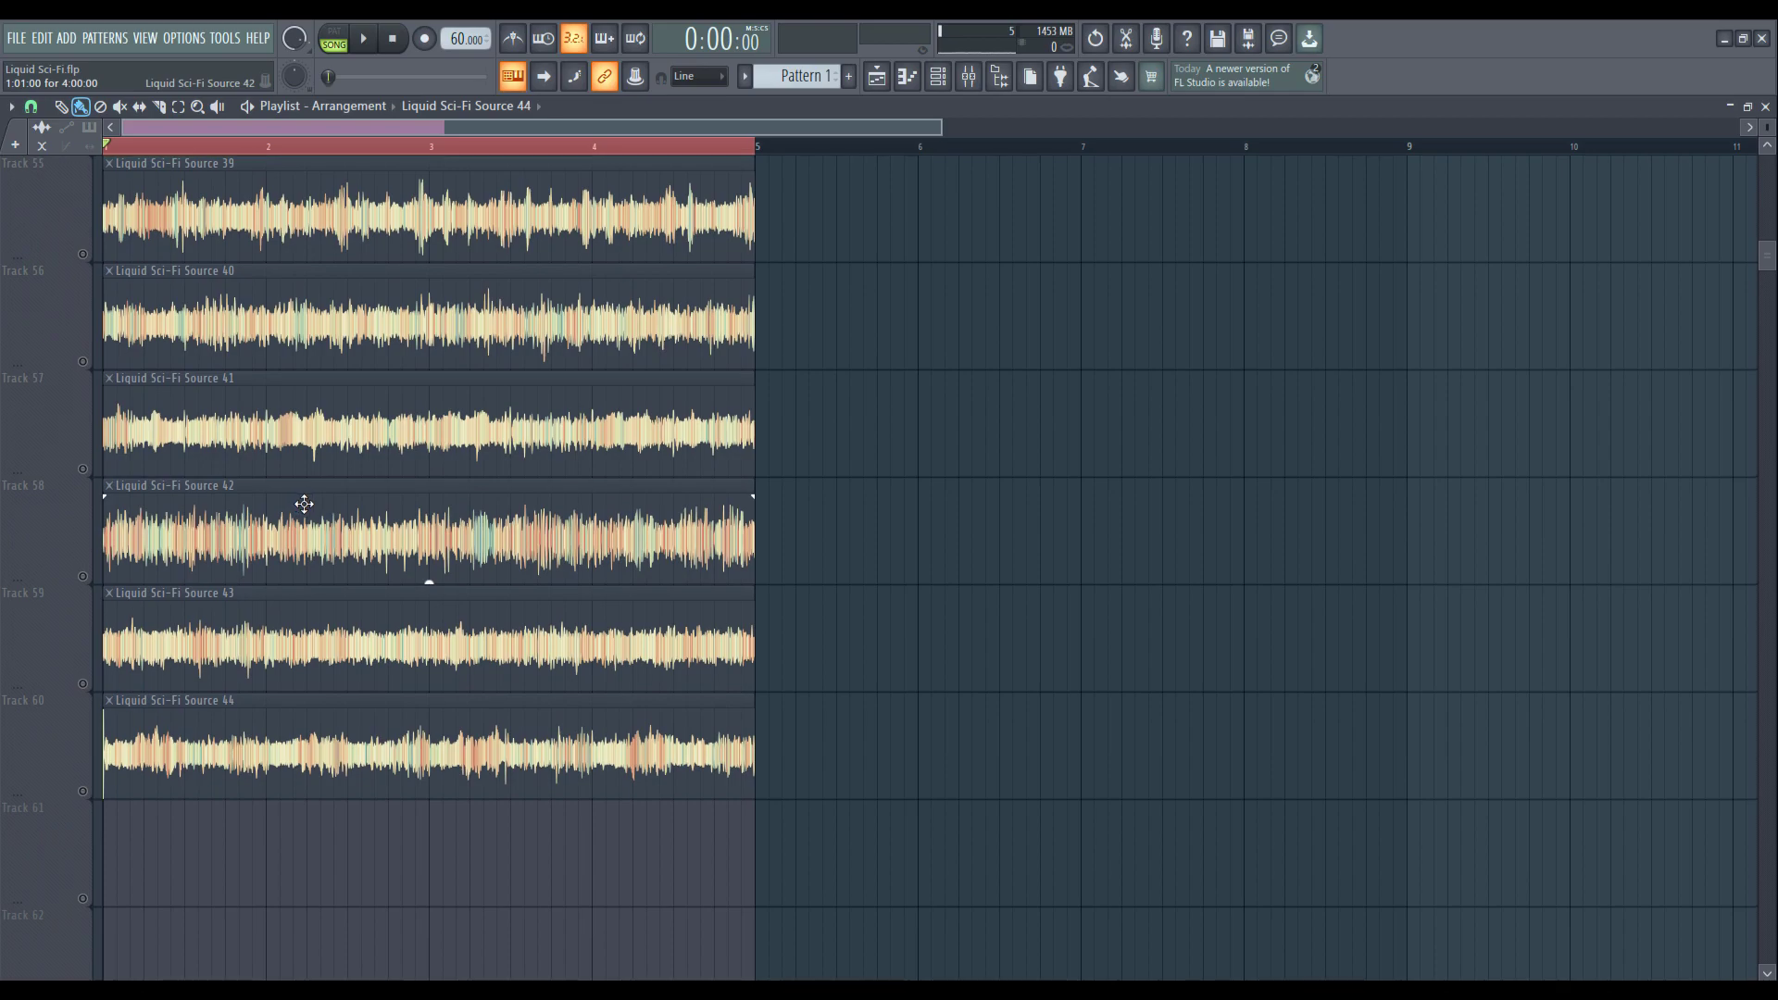
pyautogui.scroll(2, 294, 506)
pyautogui.scroll(13, 295, 507)
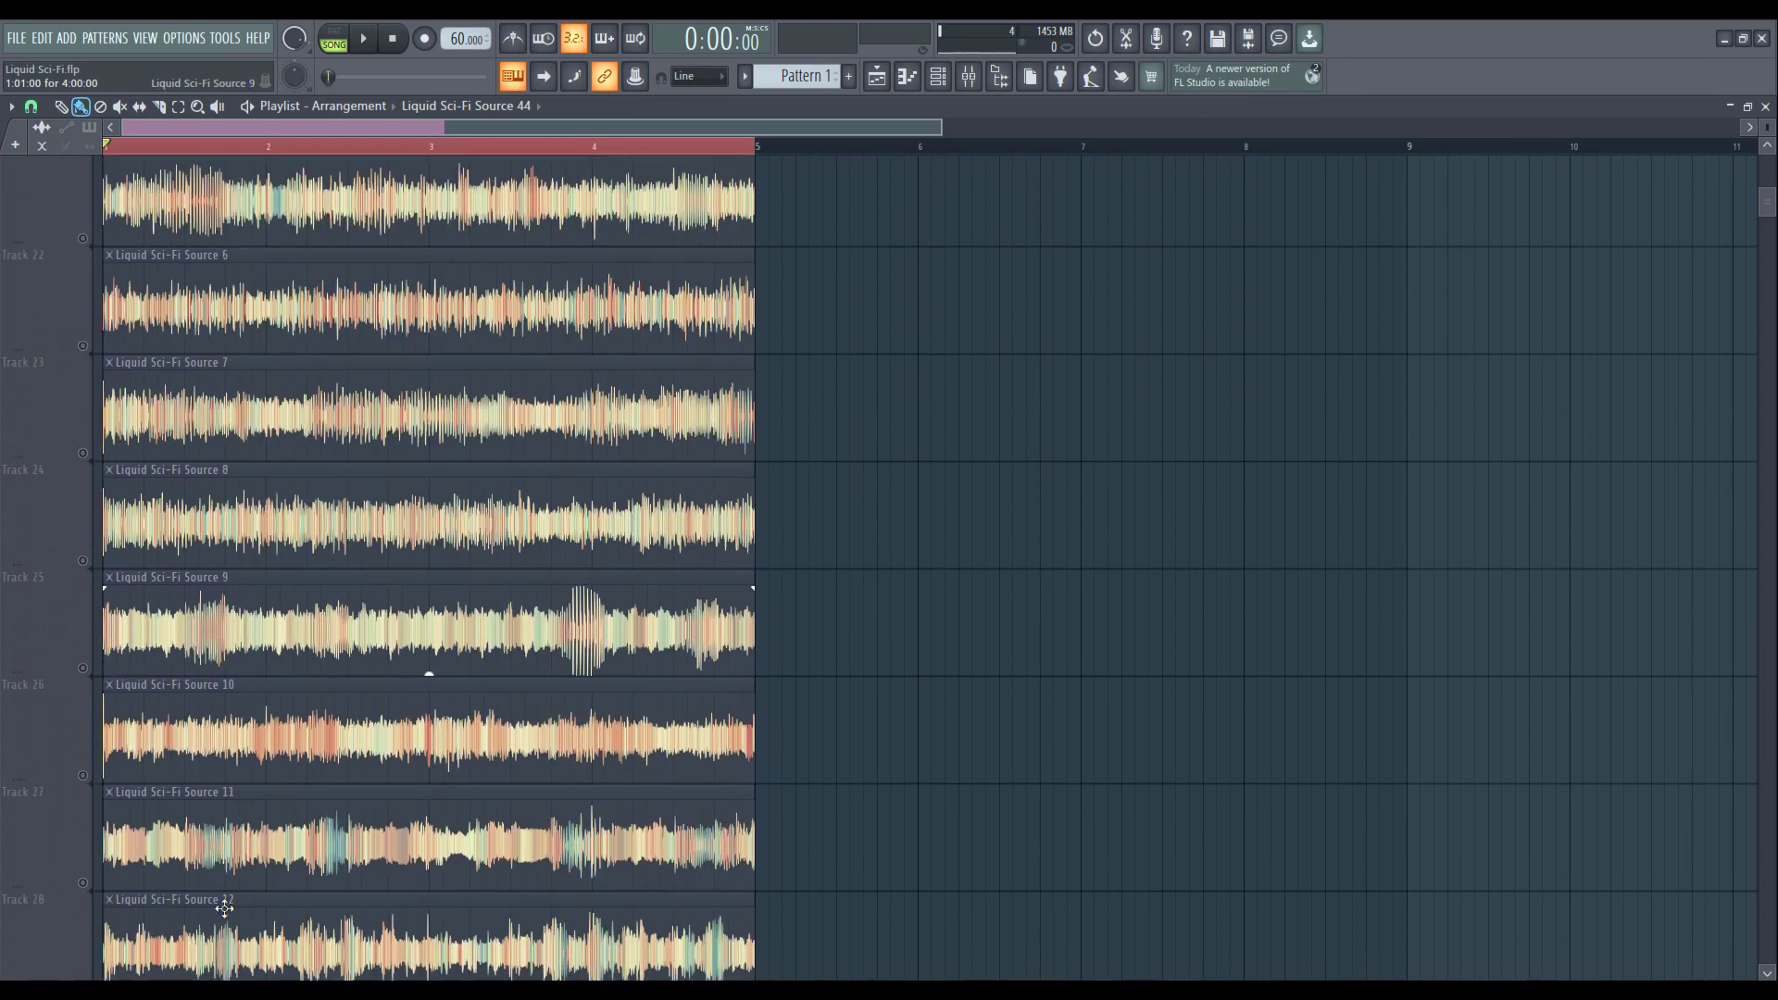
# Step: Close the Liquid Sci-Fi.flp project and save its changes
pyautogui.click(1761, 38)
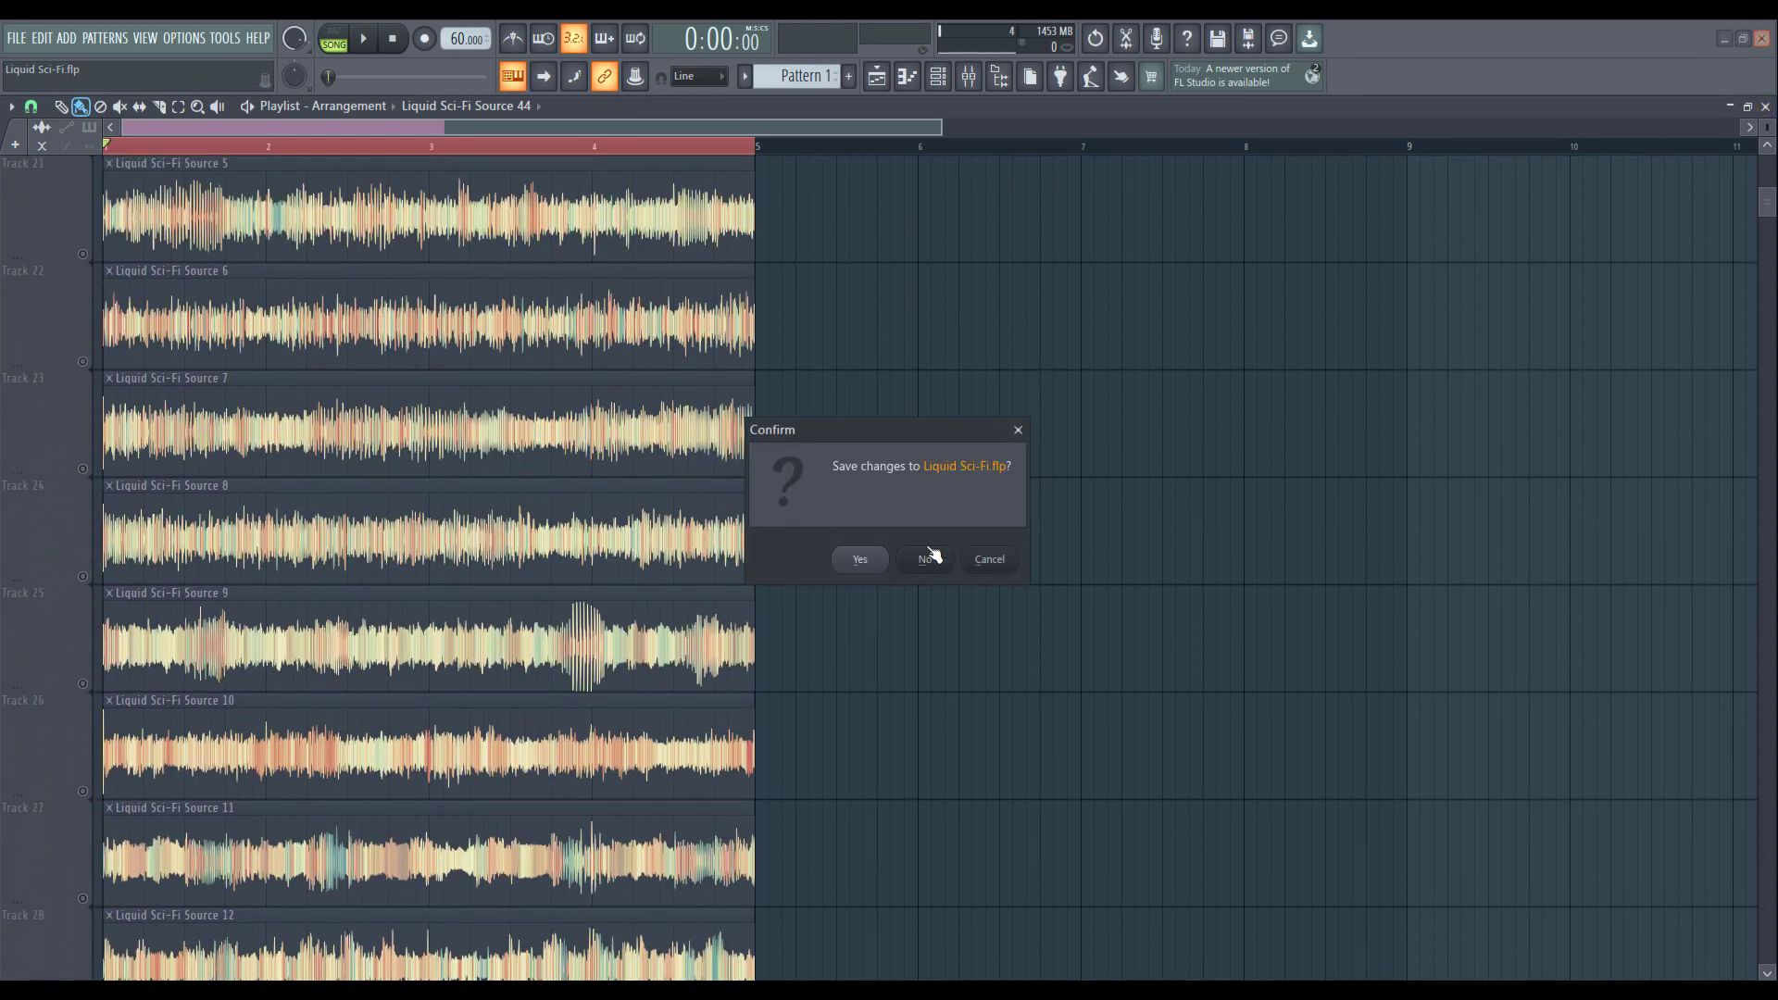
pyautogui.click(860, 559)
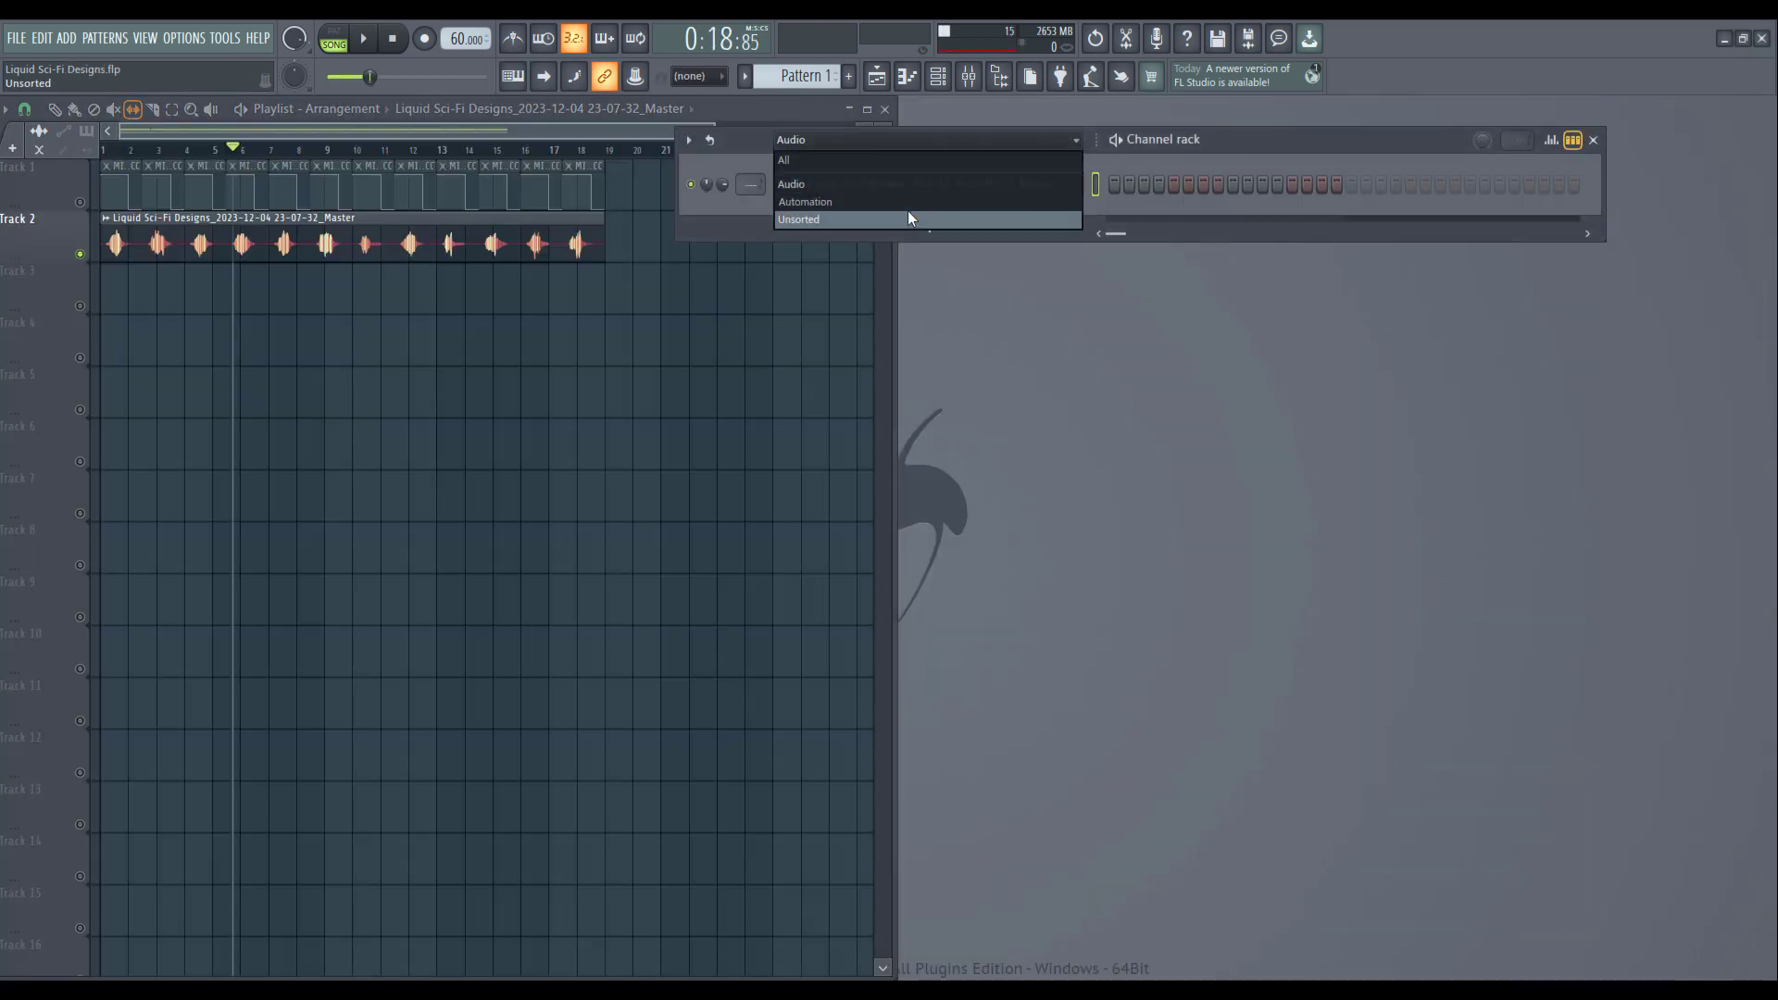
# Step: Filter the Liquid Sci-Fi Designs channel rack to Unsorted, open the BASE SOUND Reaktor 6 channel and move its window clear of the playlist clips
pyautogui.click(907, 213)
pyautogui.click(892, 213)
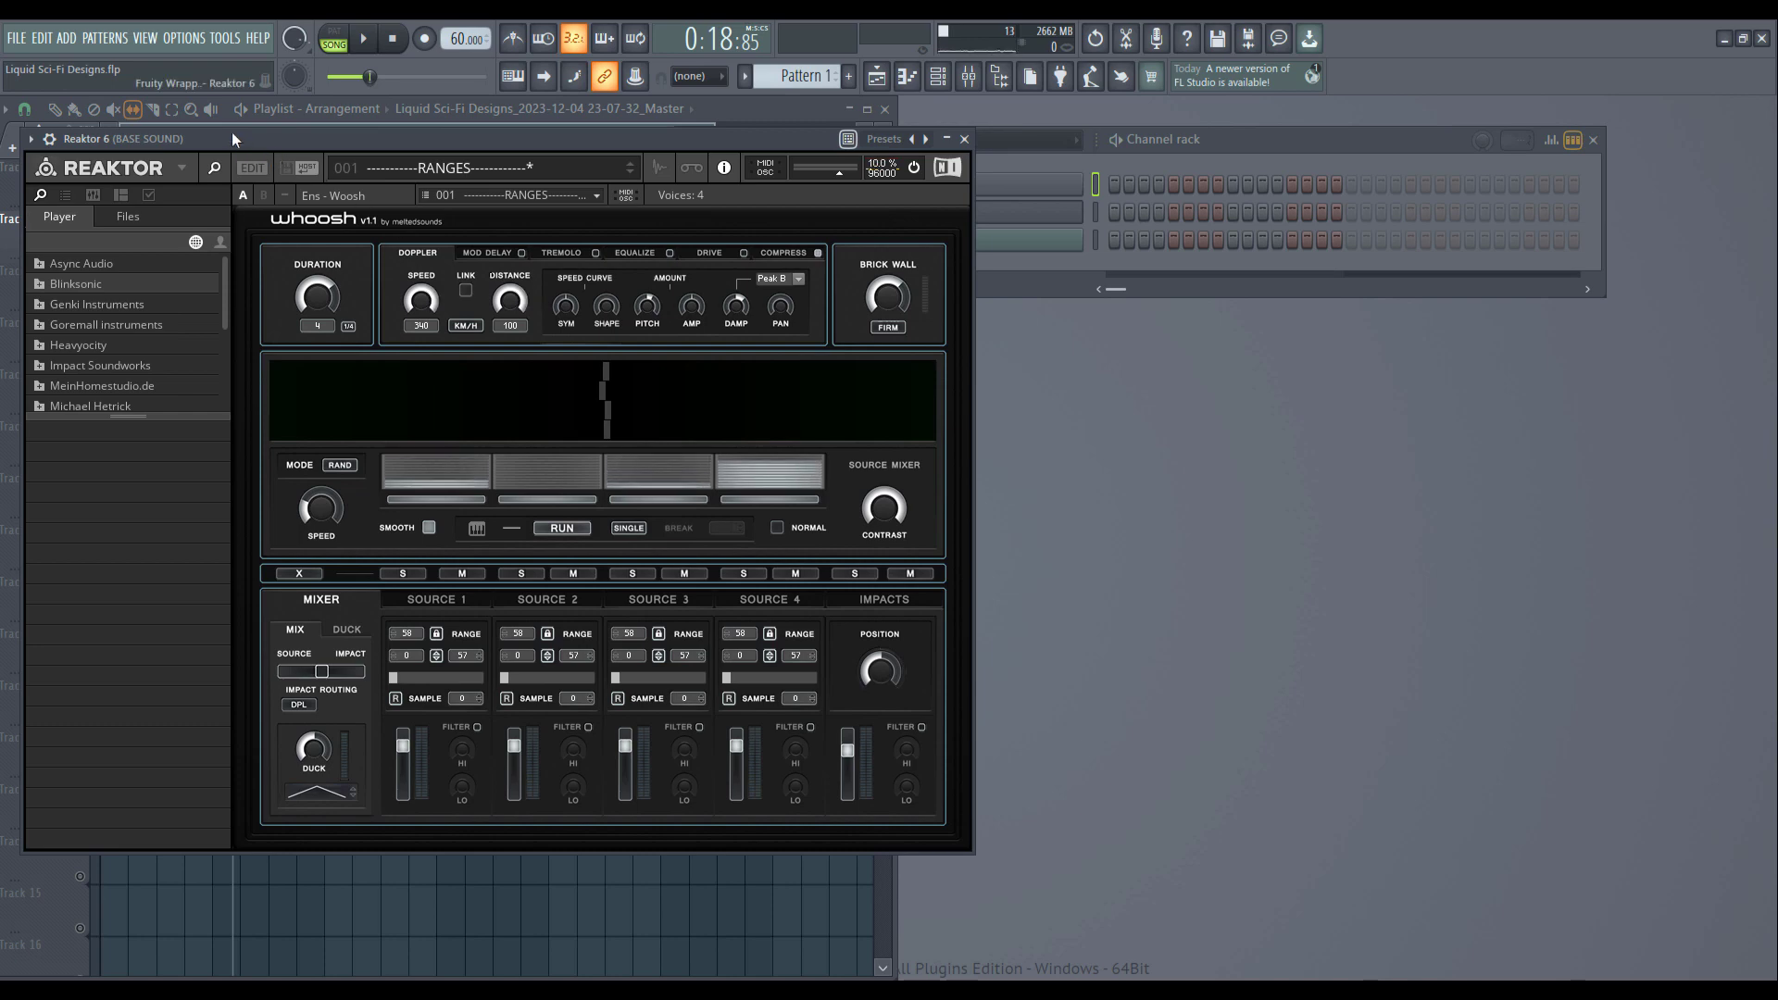
pyautogui.moveTo(233, 139); pyautogui.dragTo(995, 152)
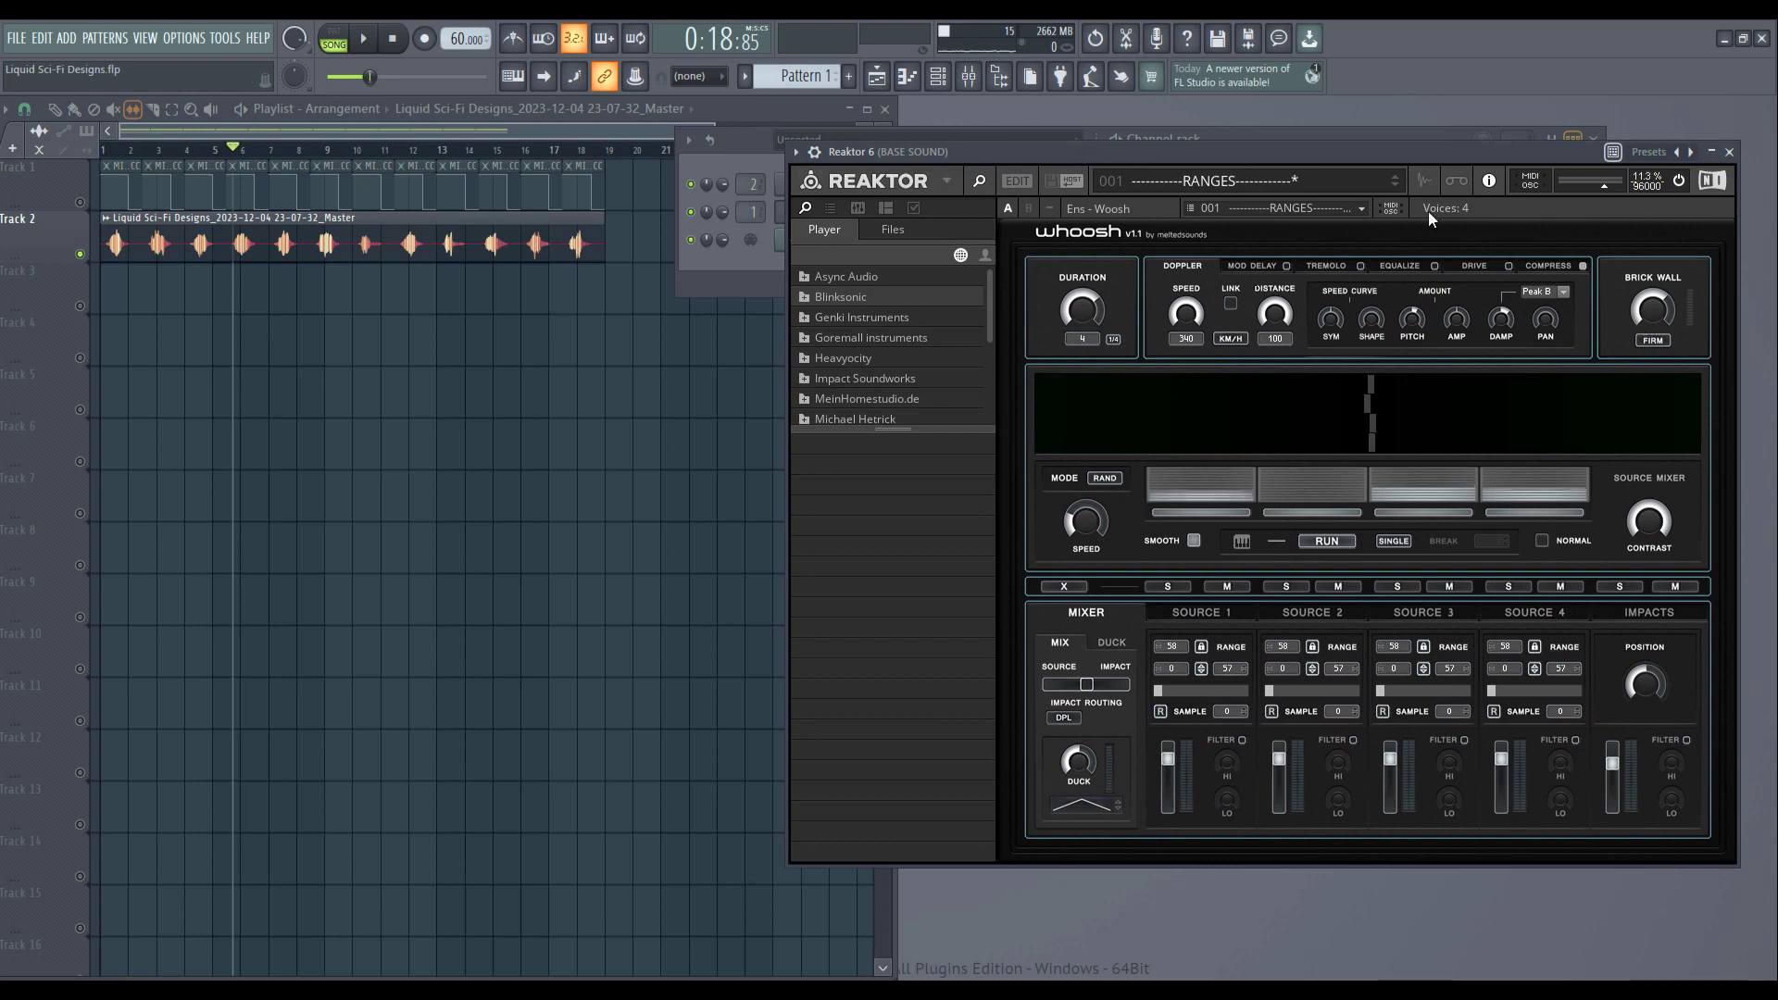
# Step: Show Reaktor's sample map for Source 1, reposition the window to fit it, and look through the list of loaded samples
pyautogui.click(1418, 189)
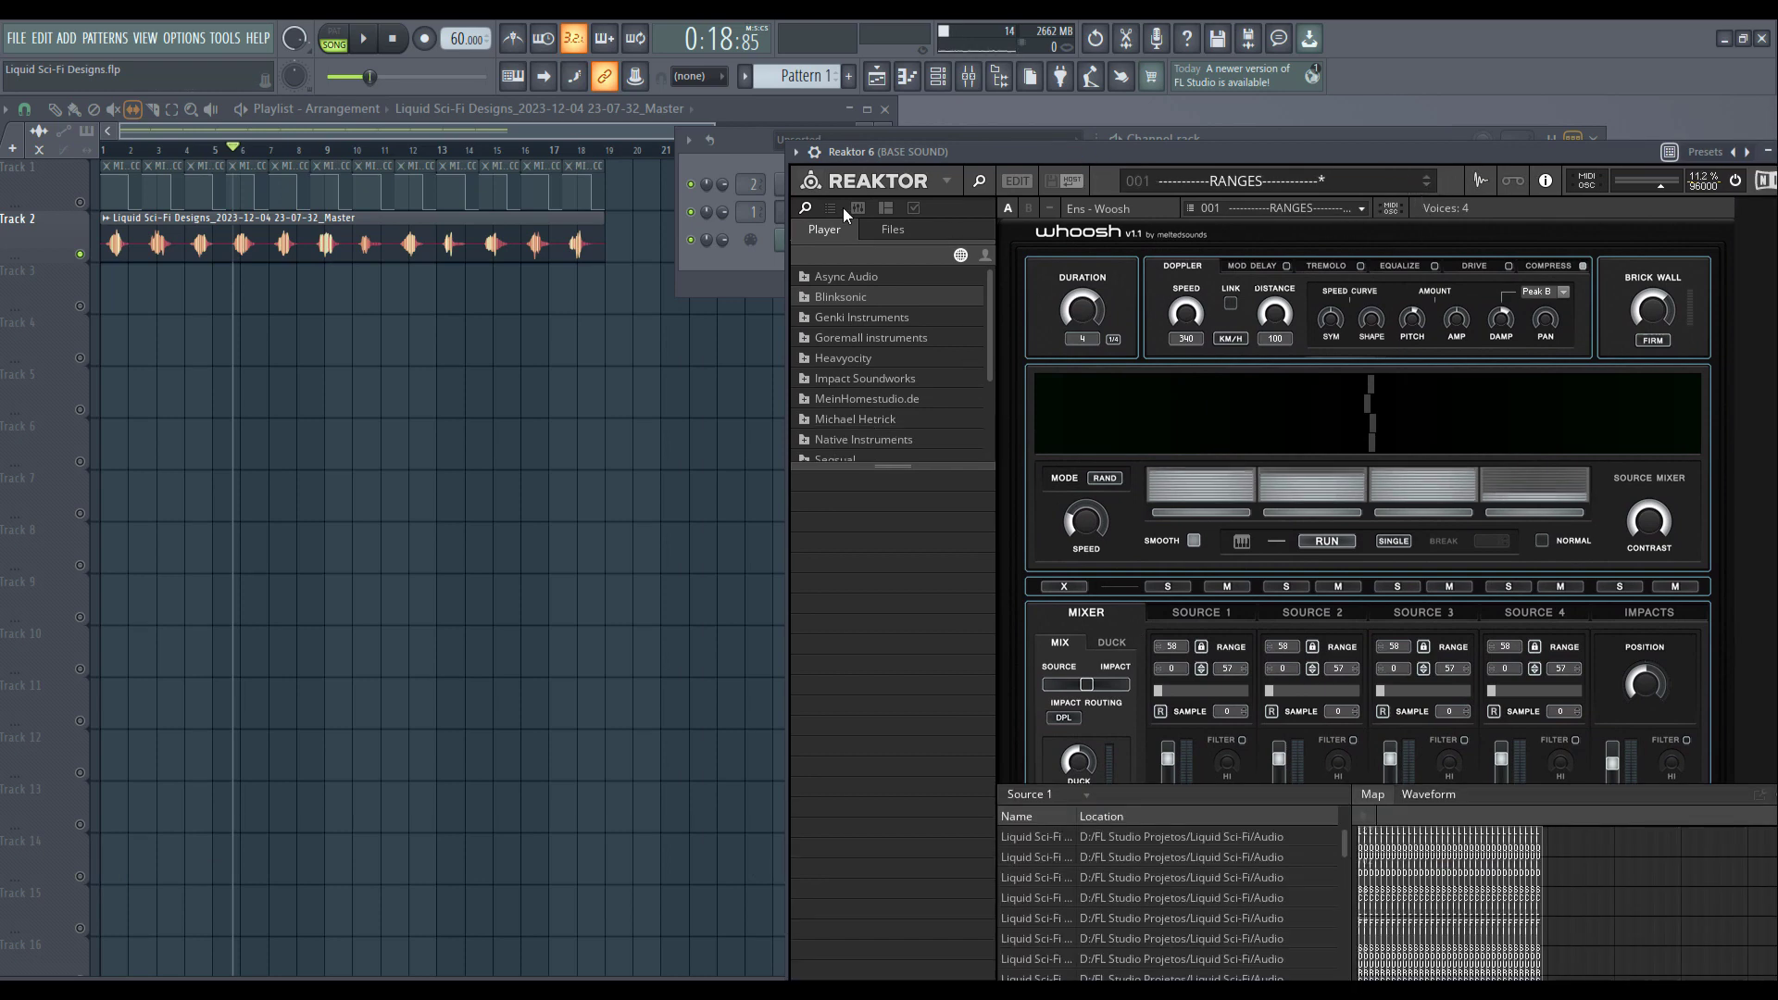
pyautogui.moveTo(944, 157); pyautogui.dragTo(831, 102)
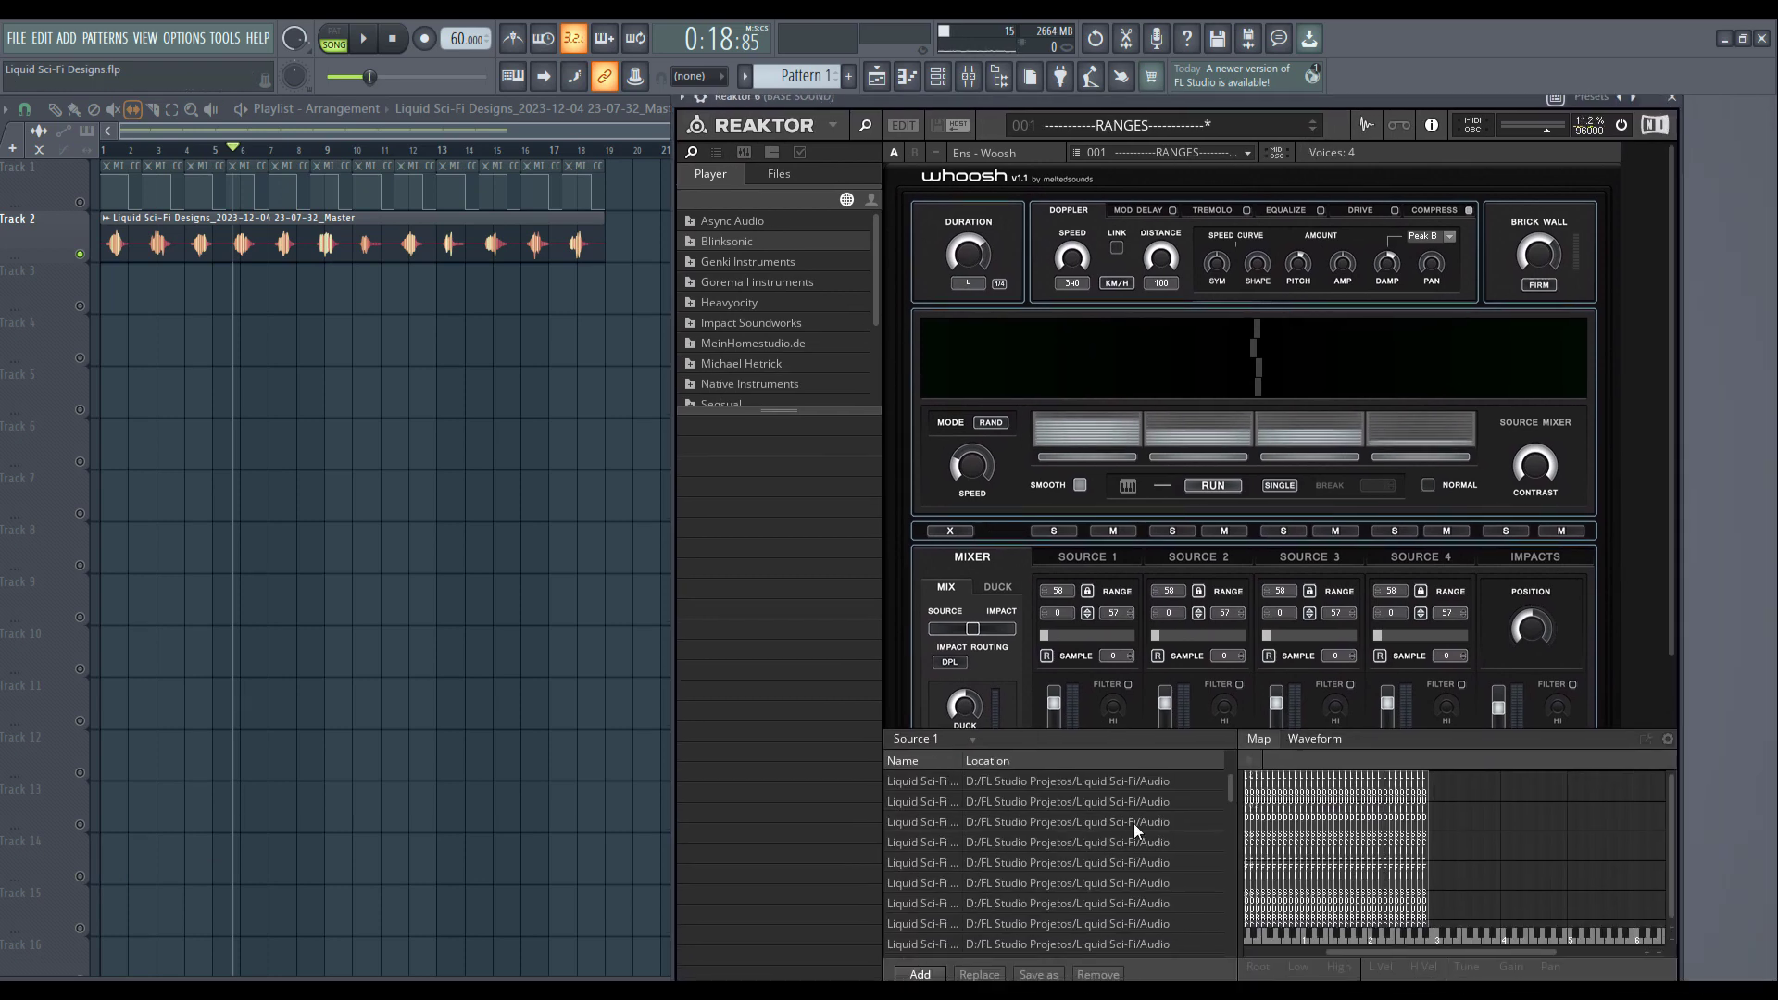
pyautogui.moveTo(1230, 791); pyautogui.dragTo(1248, 946)
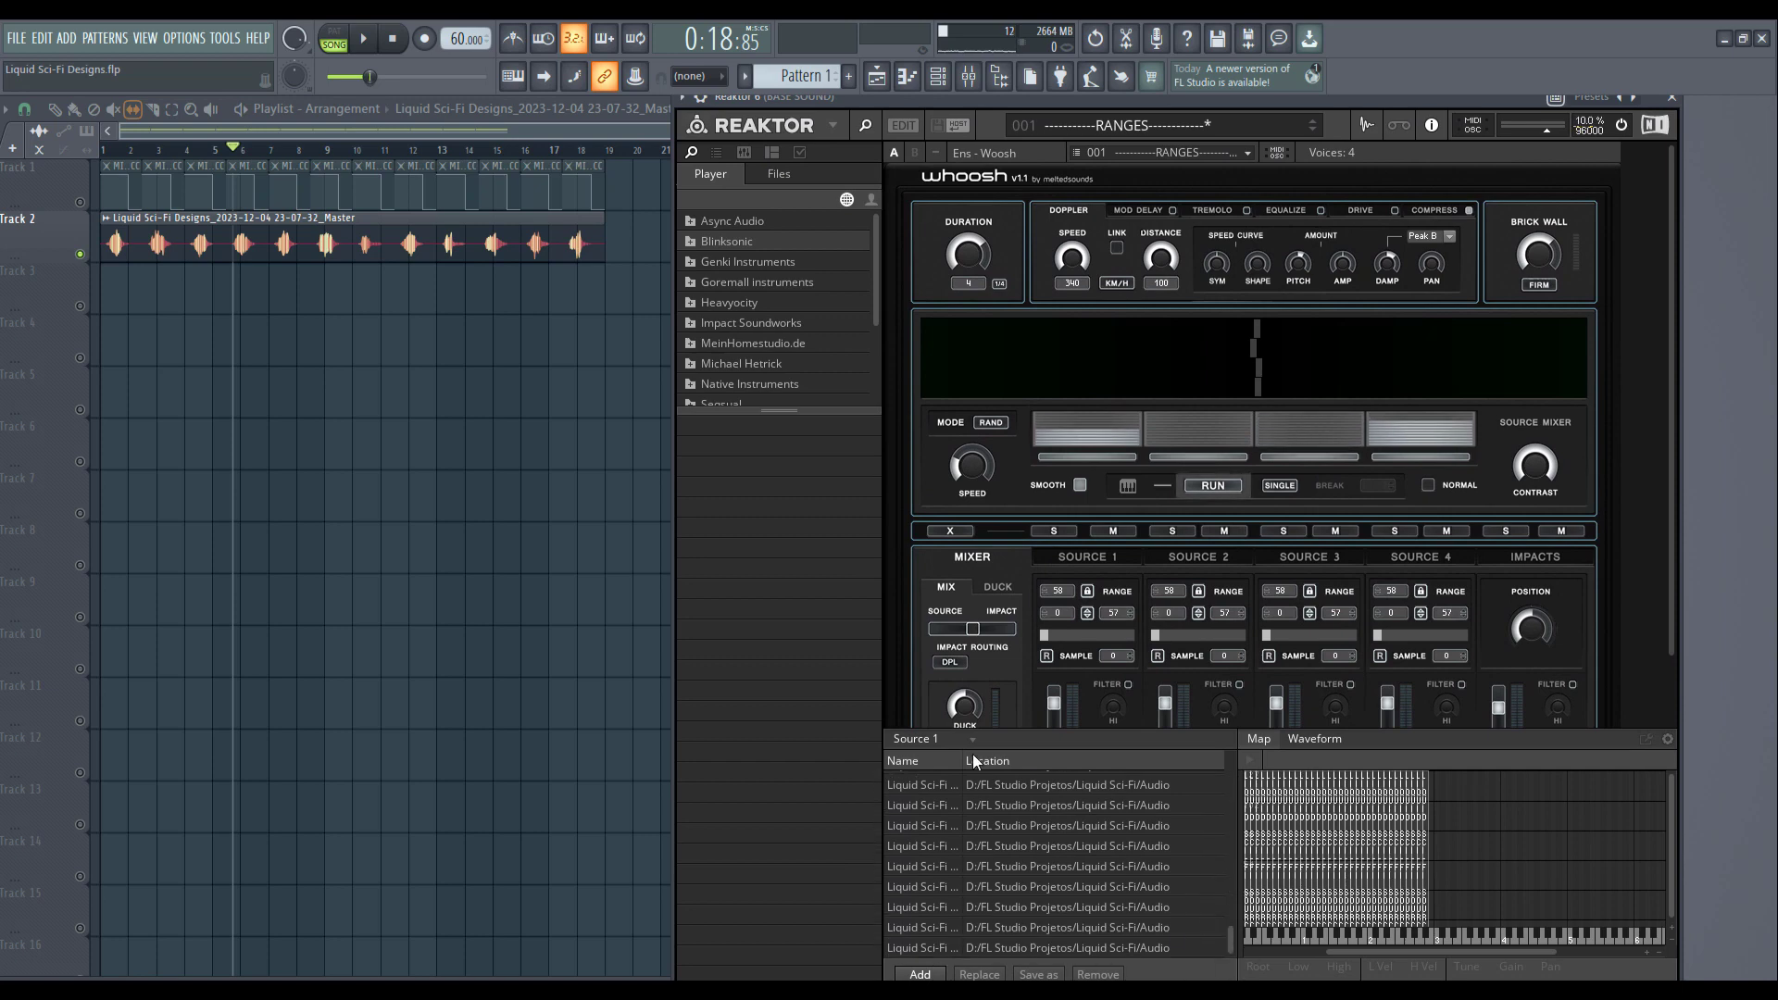
# Step: Switch the sample map to Source 2, look at the Source 2 and Source 3 pages in Whoosh, and return to its Mixer page
pyautogui.click(923, 775)
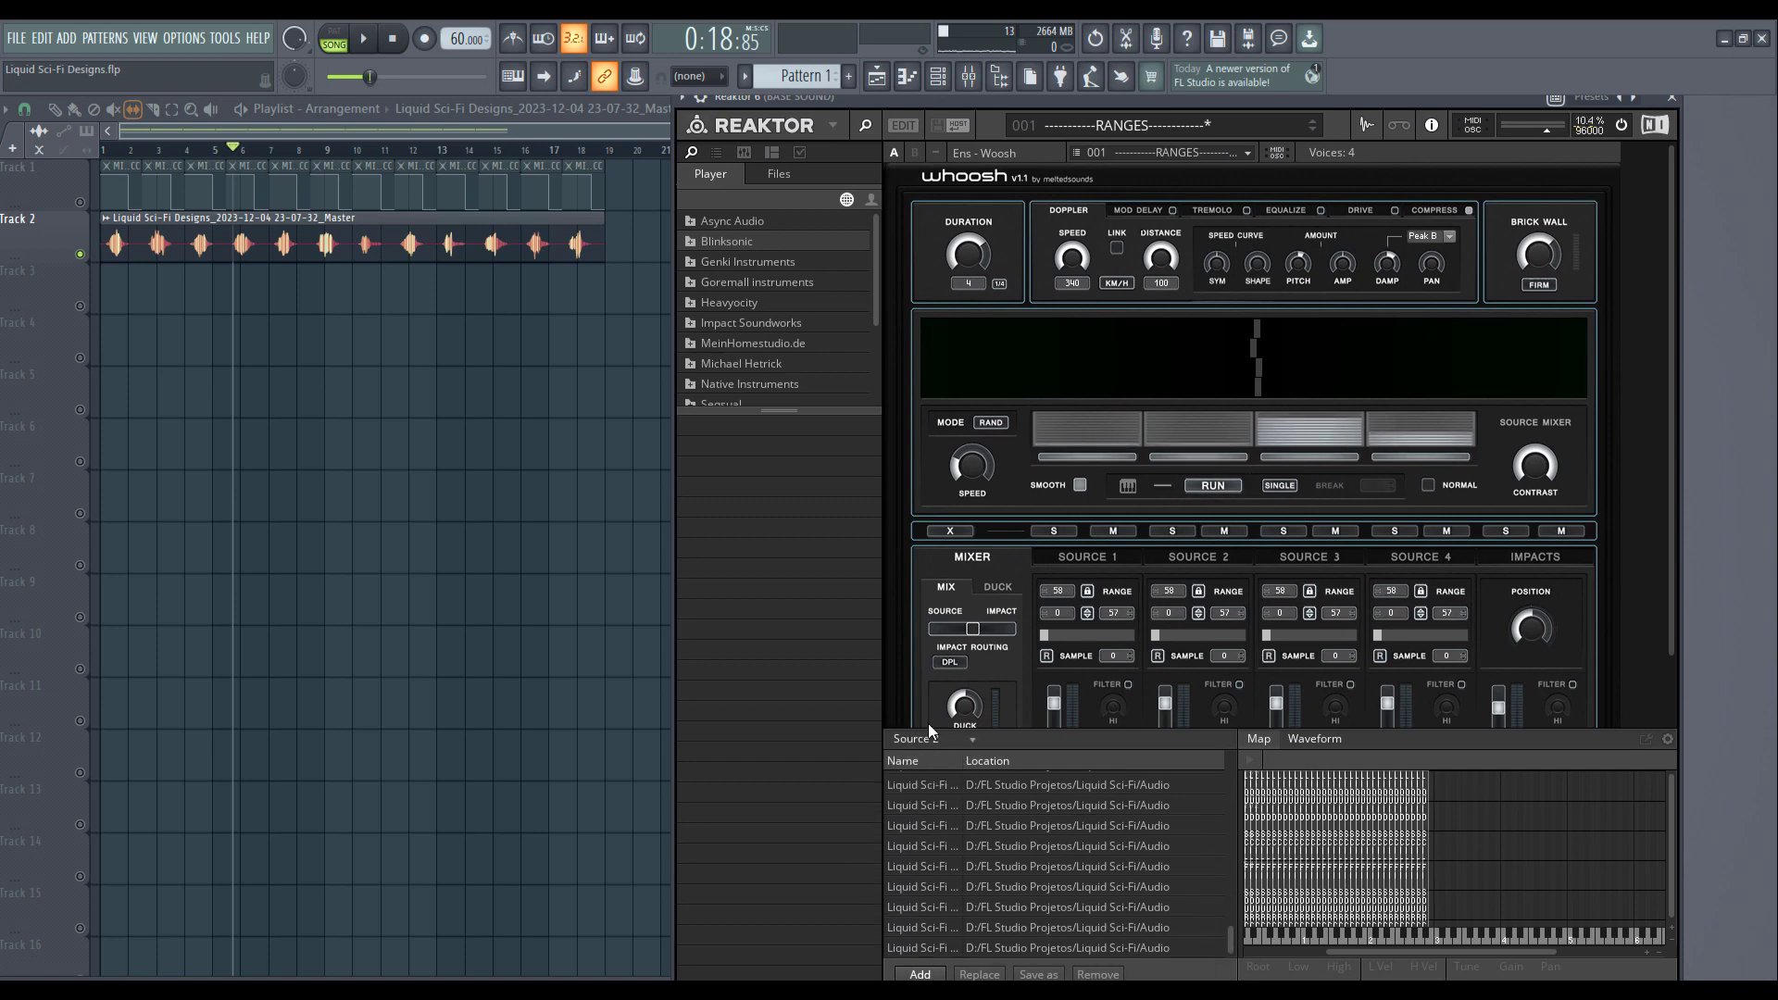
pyautogui.click(1200, 558)
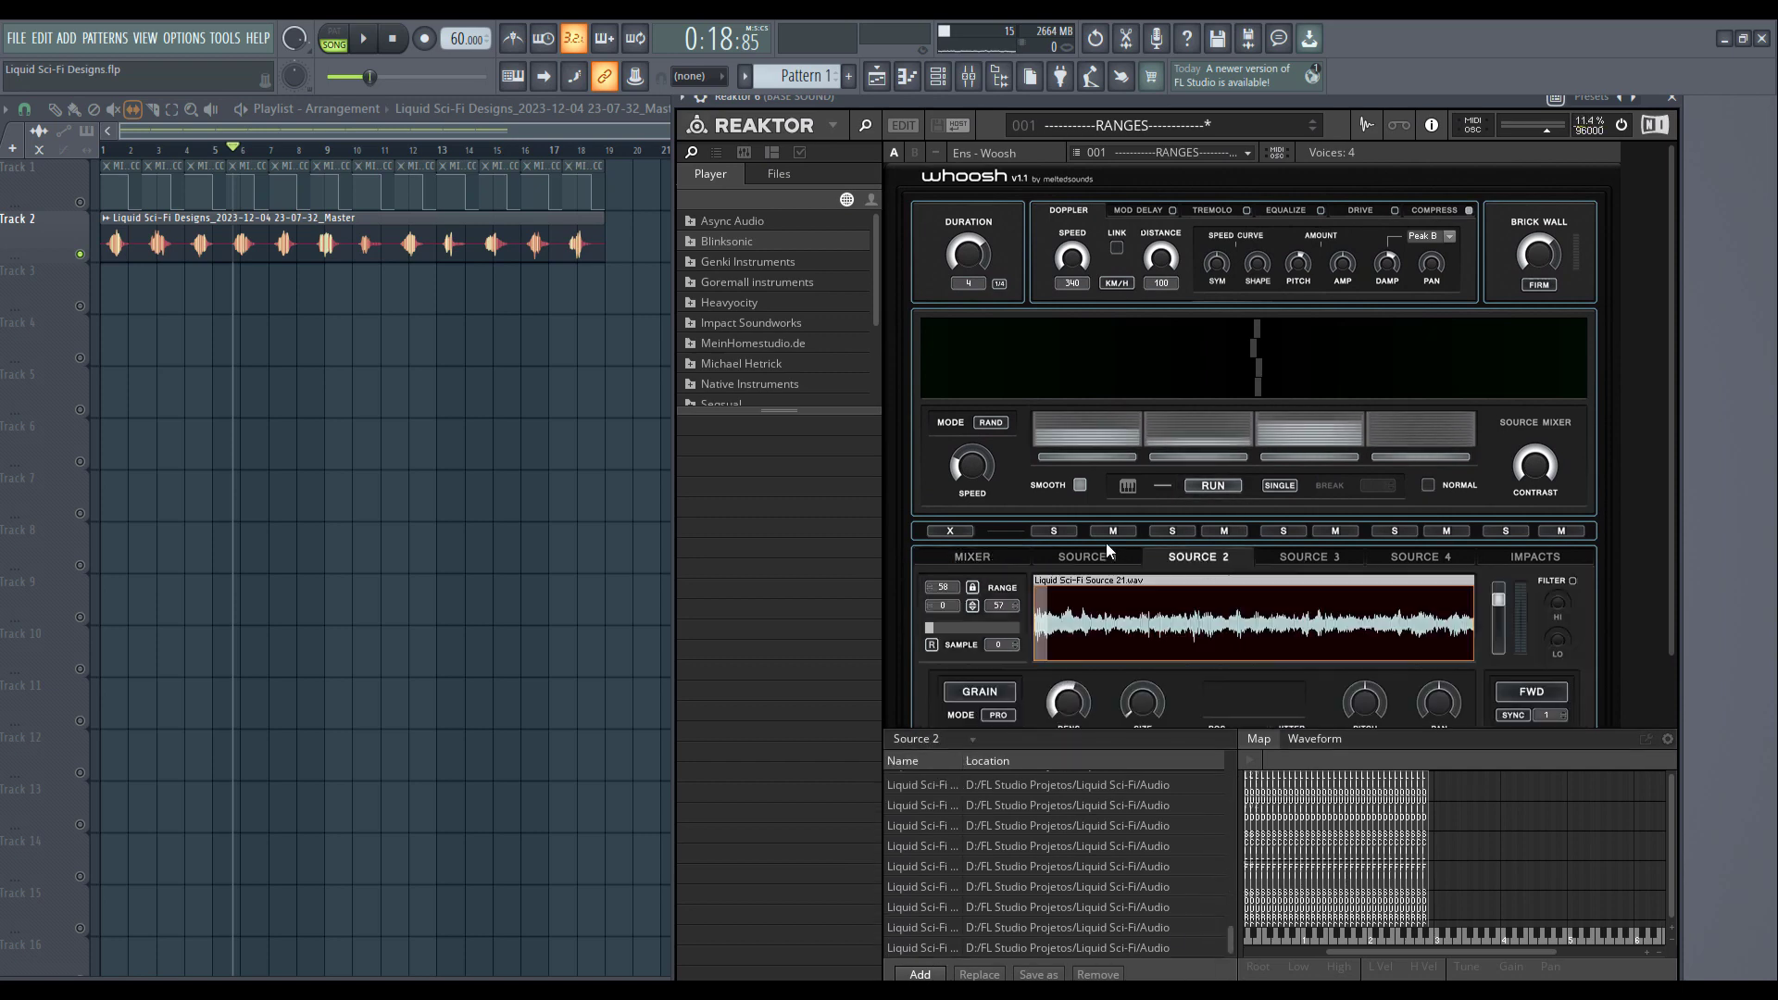
pyautogui.click(1105, 546)
pyautogui.click(1319, 560)
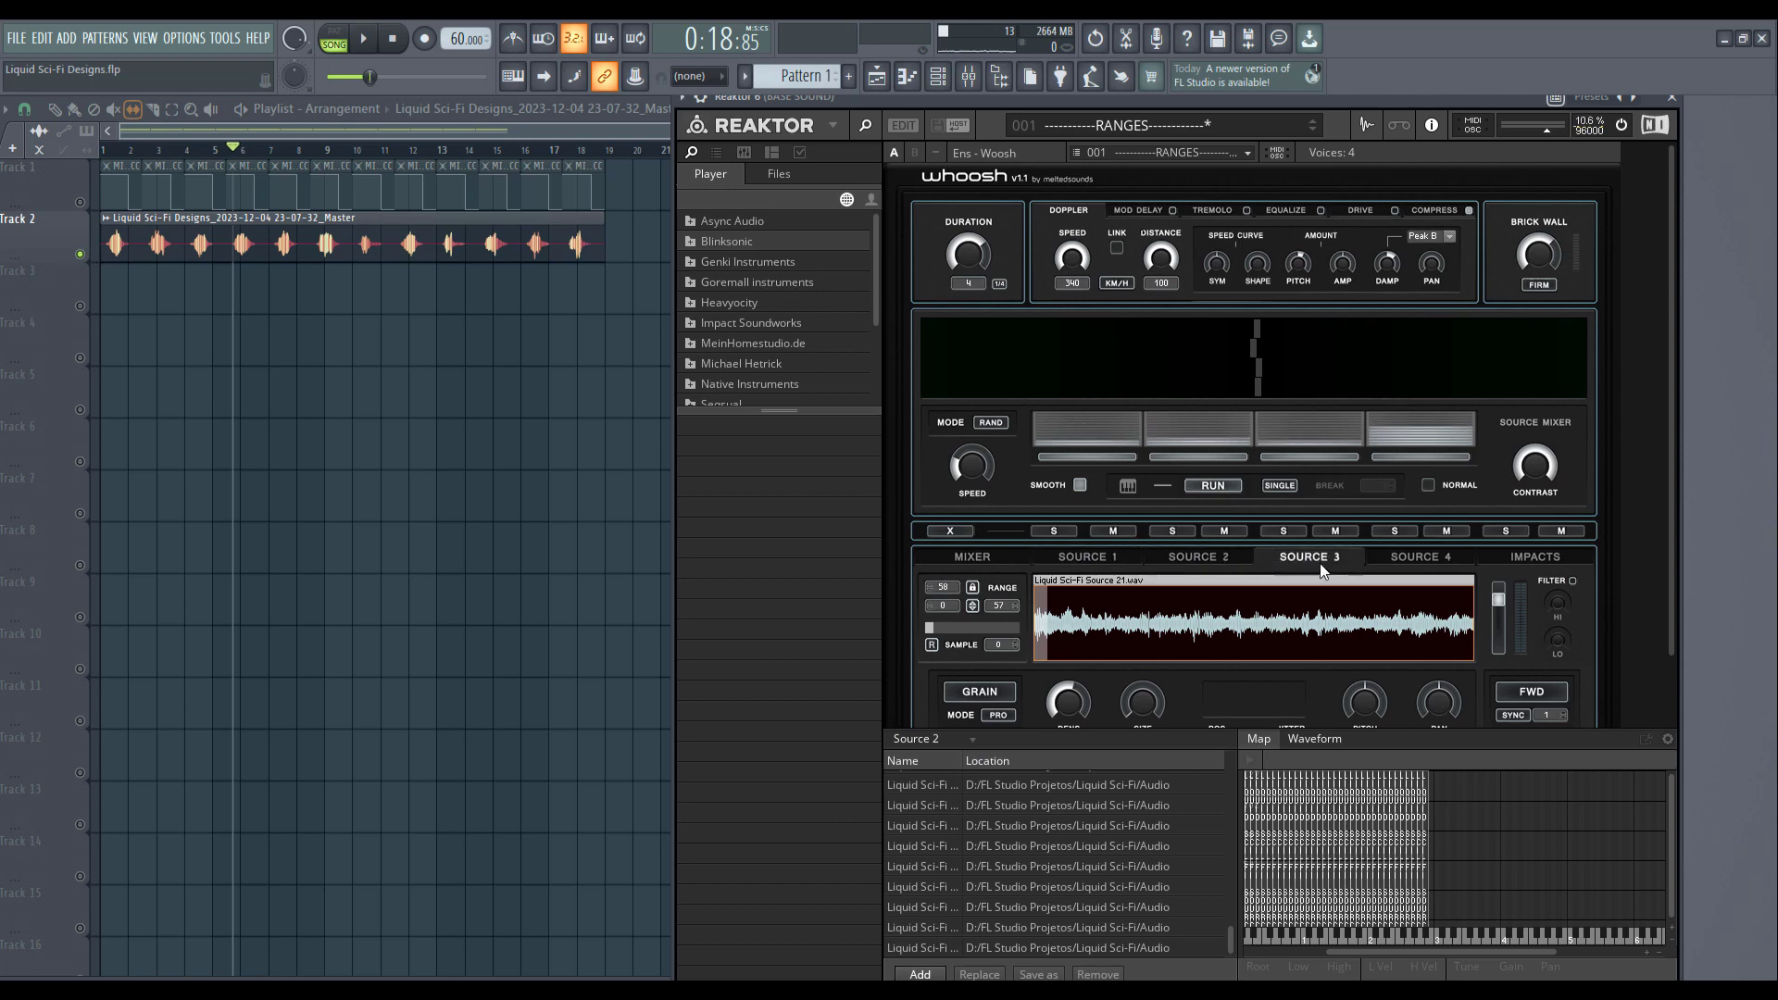
pyautogui.click(957, 557)
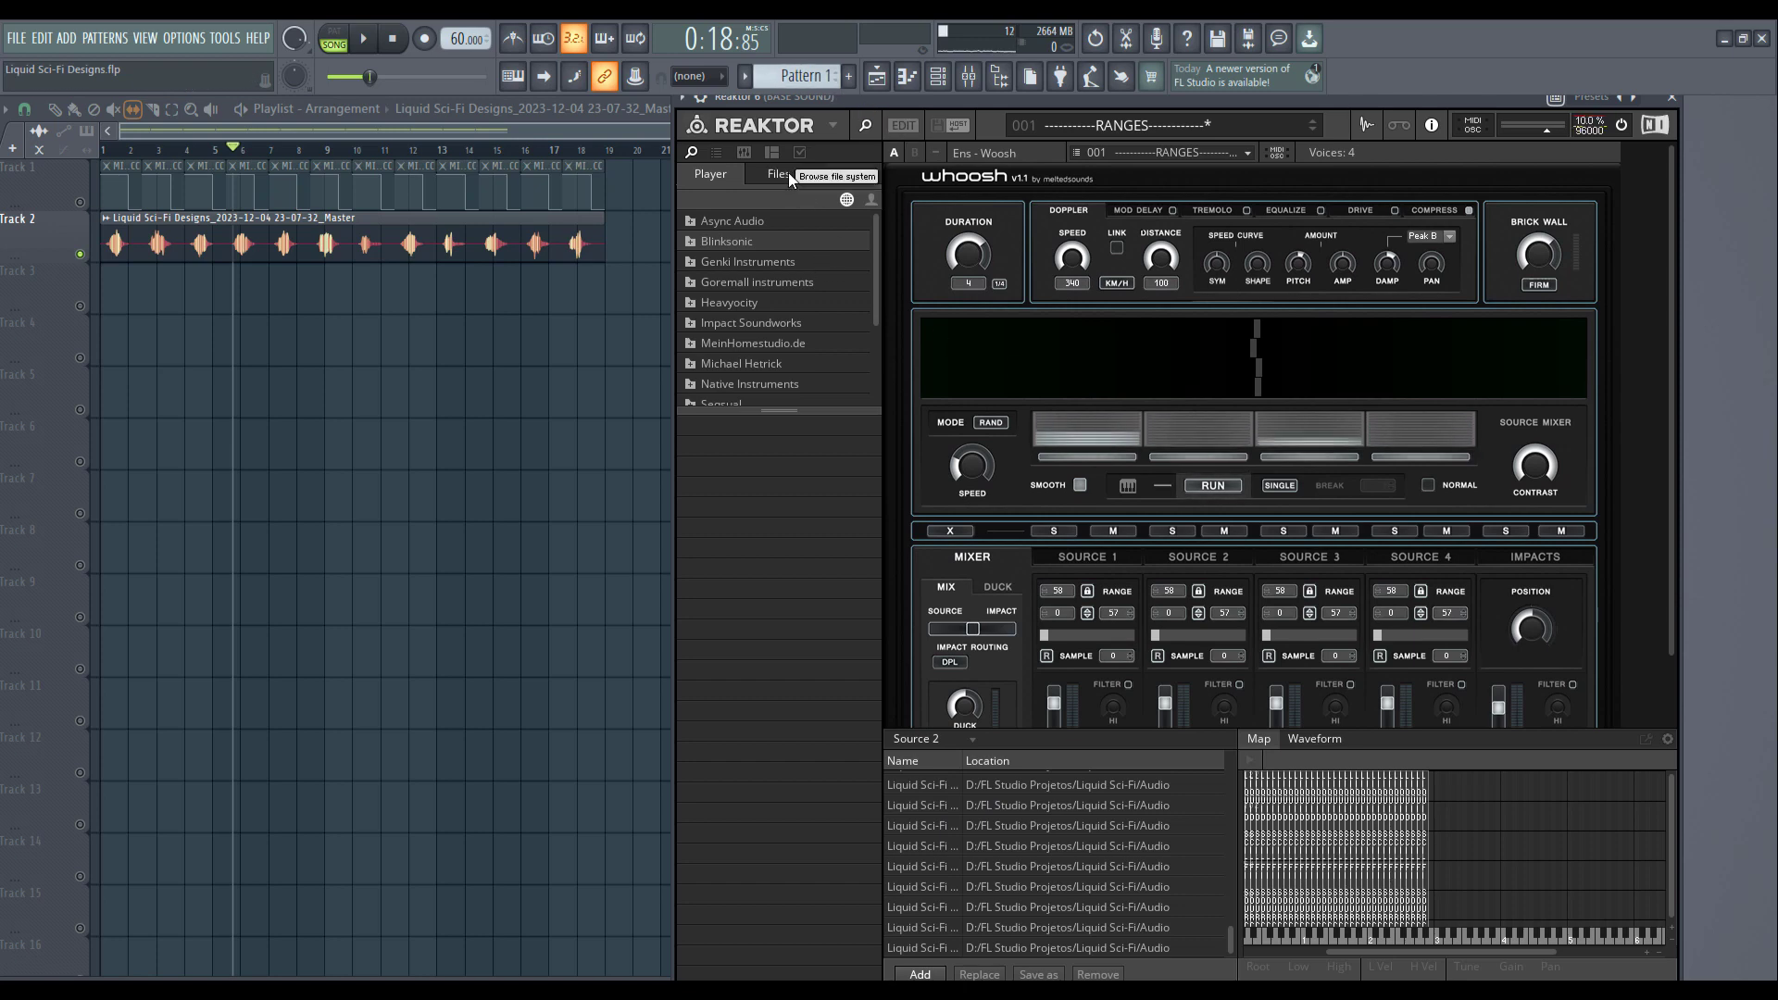
# Step: Switch the sample map to Source 1 and view the loaded samples on the Source 1 and Source 2 pages
pyautogui.click(922, 741)
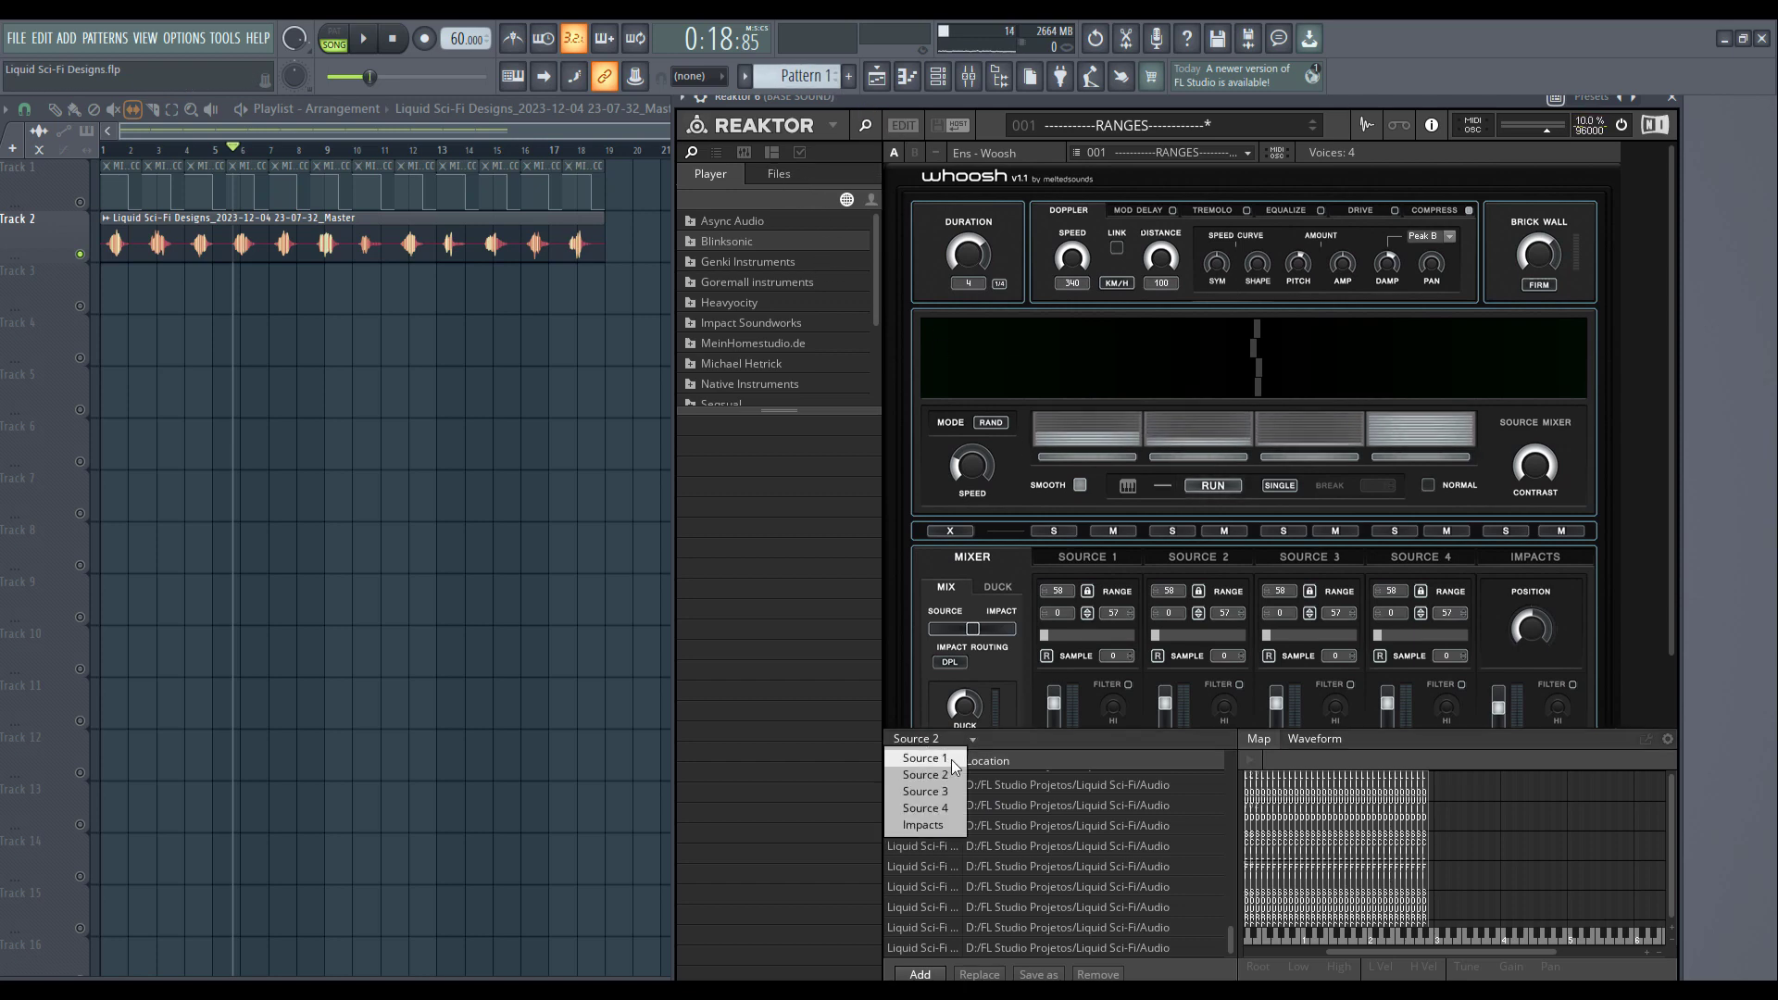
pyautogui.click(952, 759)
pyautogui.click(1070, 558)
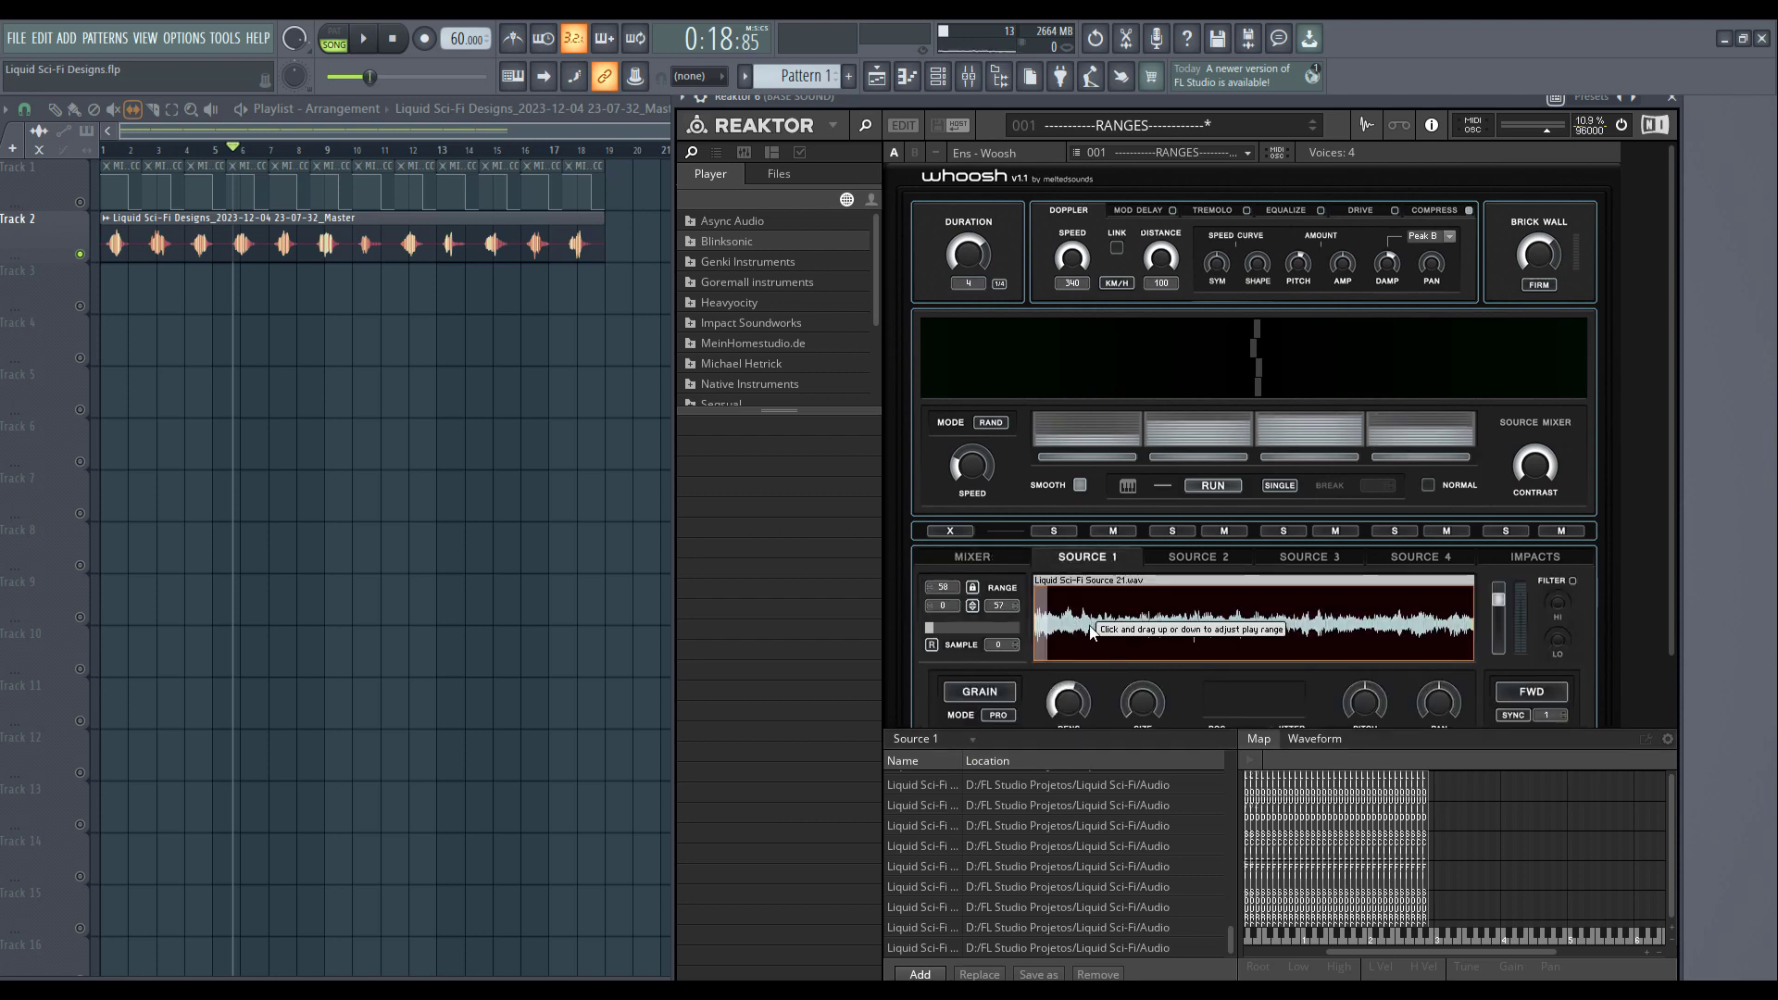
pyautogui.click(1188, 558)
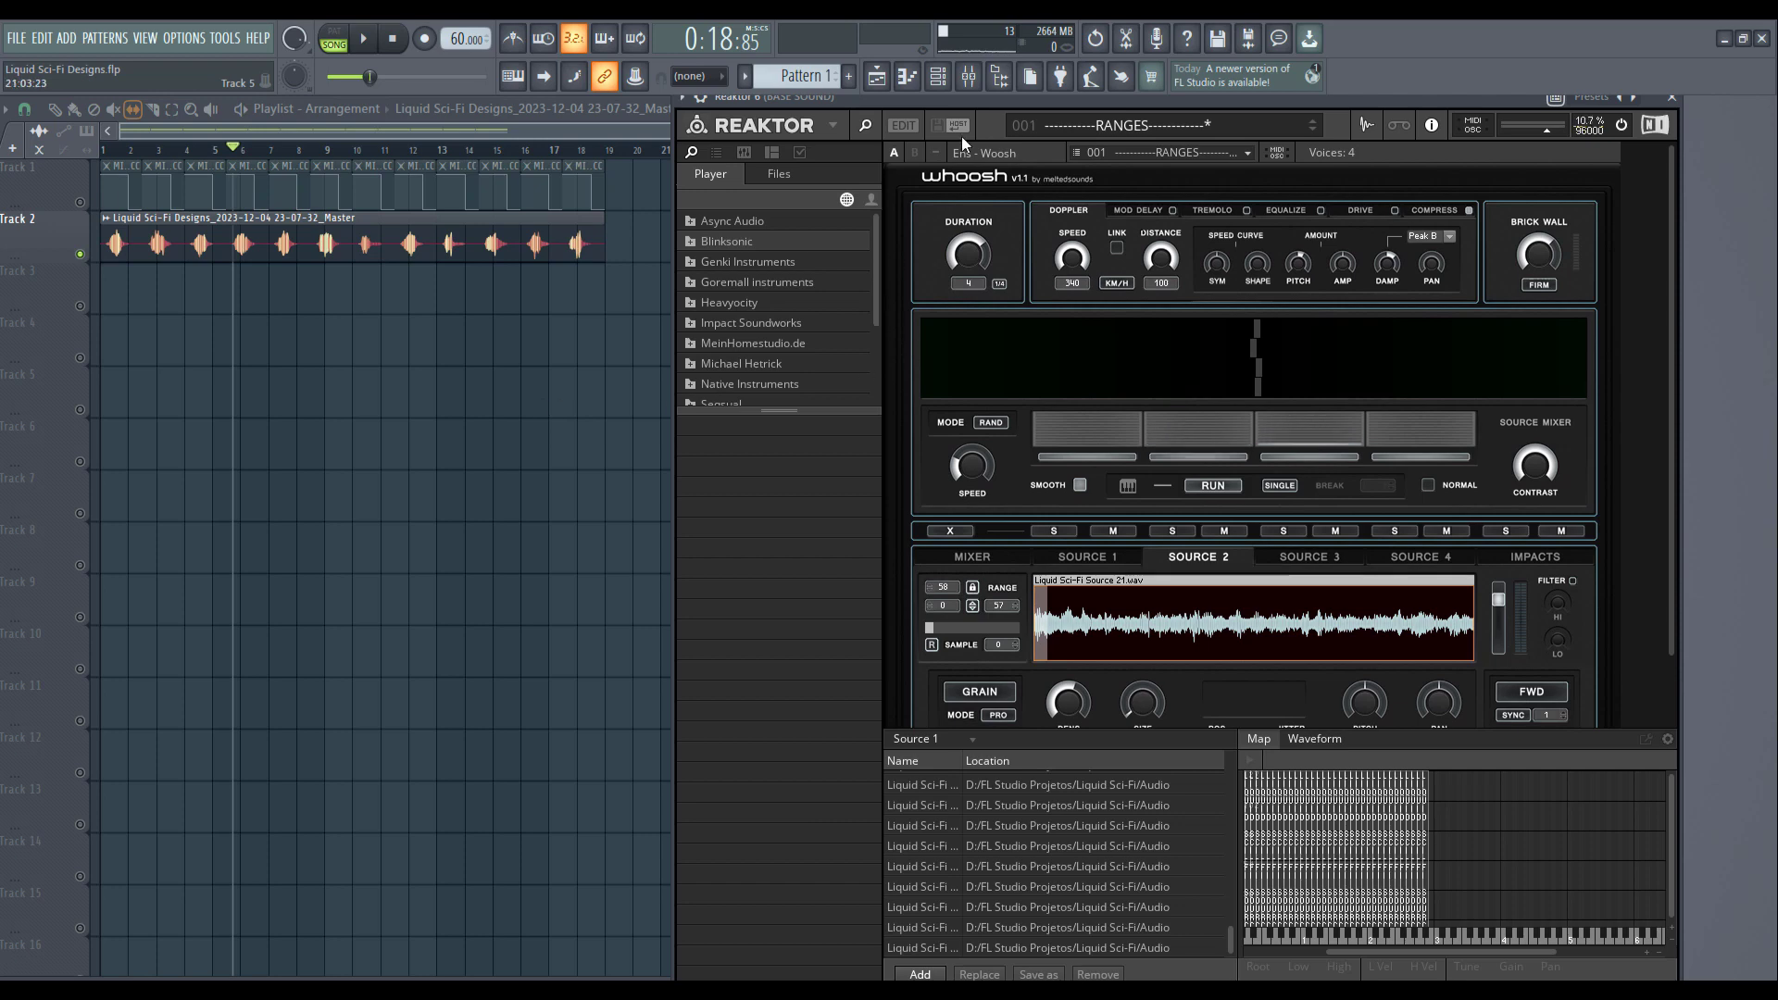
# Step: Open the mixer and enable effects on the BASE SOUND track only, leaving MAIN SOUND and both delta tracks off
pyautogui.click(978, 78)
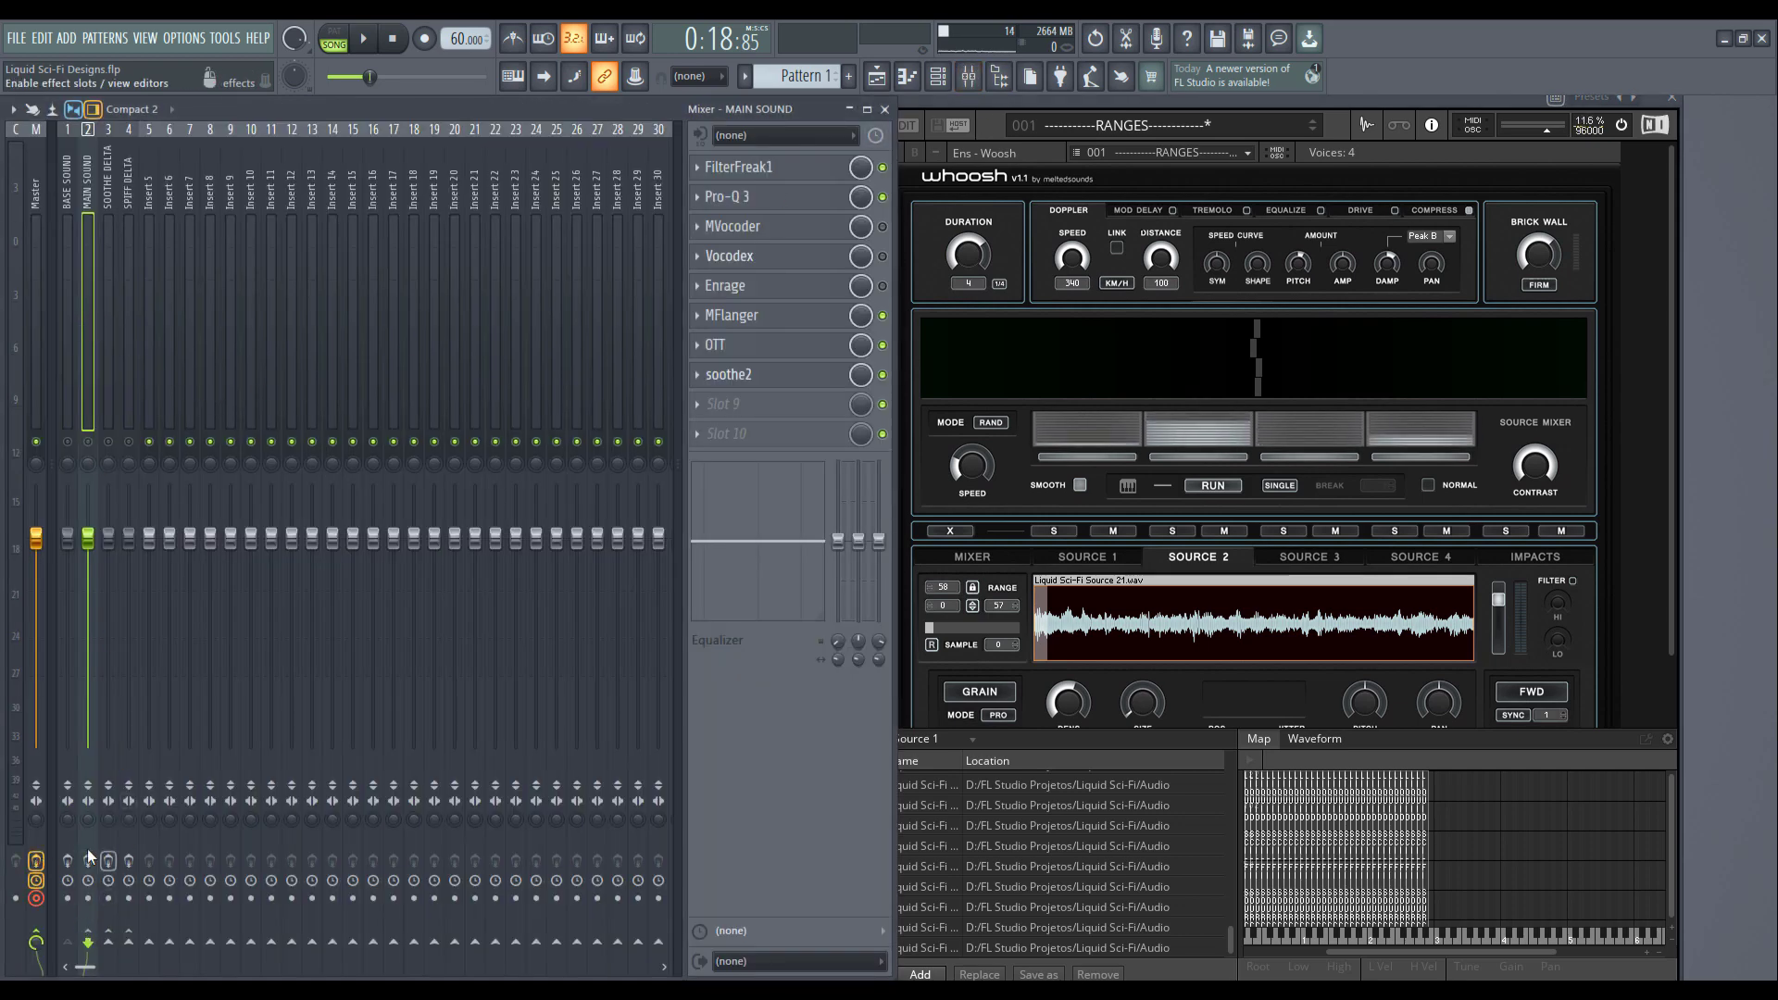
pyautogui.moveTo(67, 858); pyautogui.dragTo(125, 870)
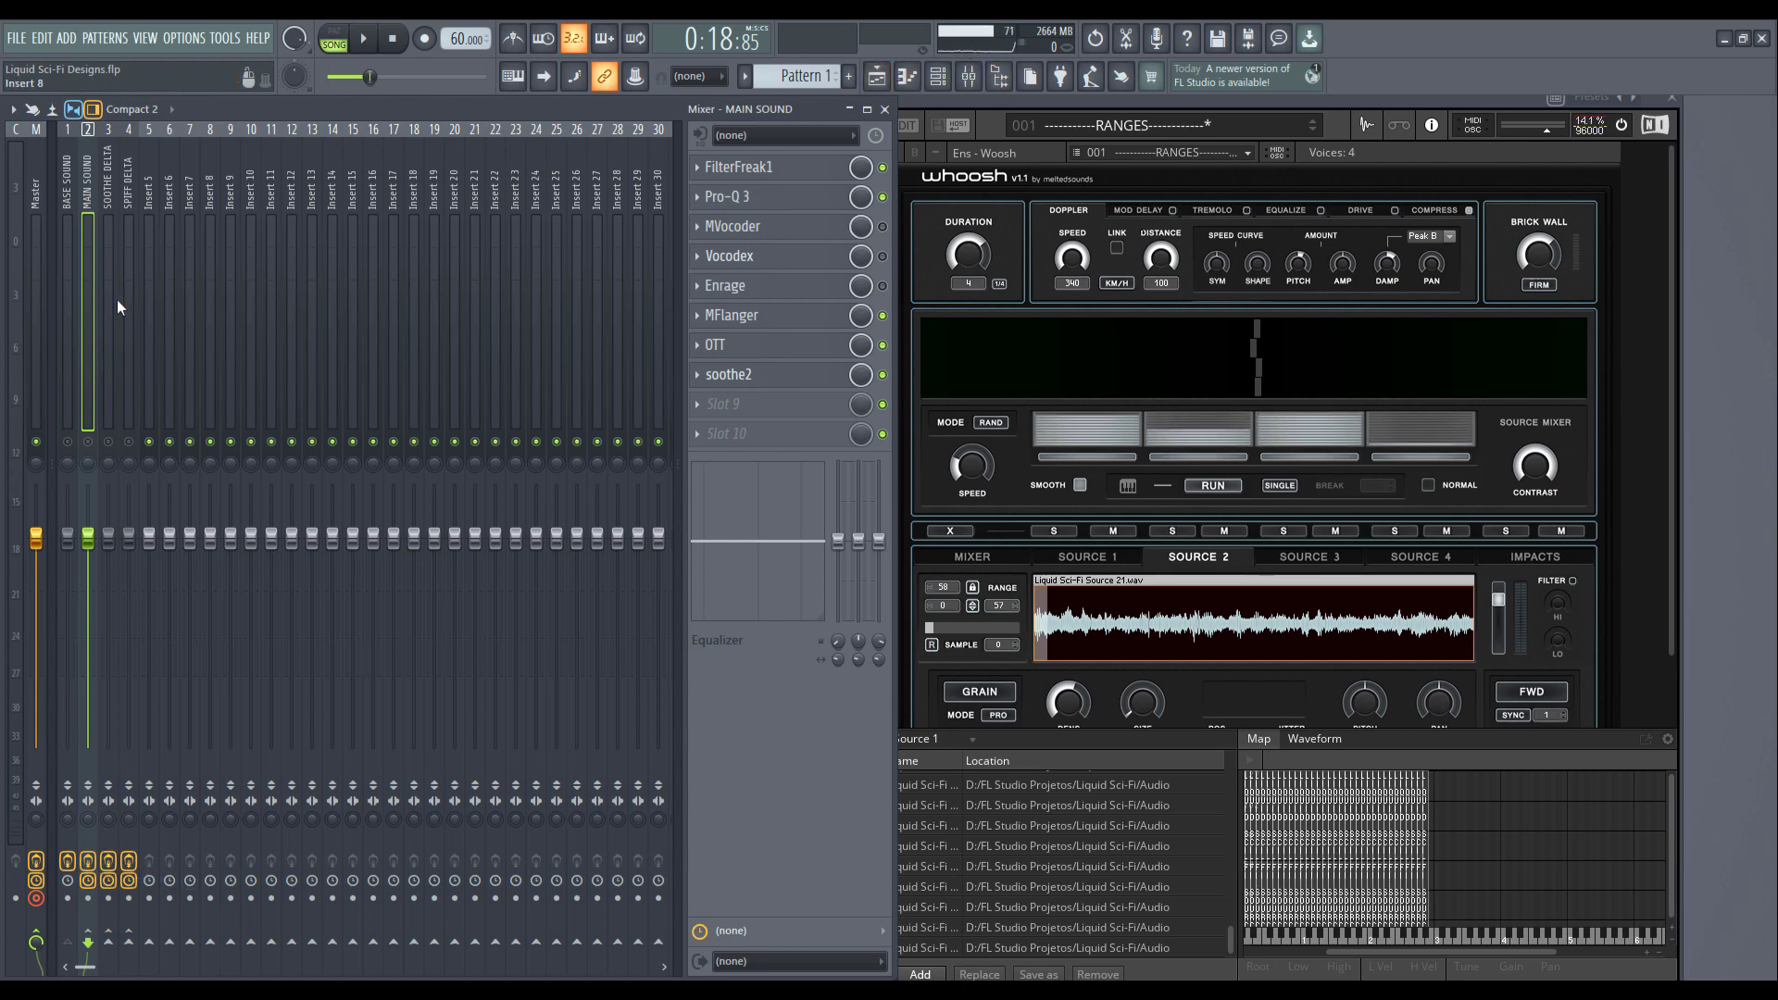
pyautogui.click(70, 280)
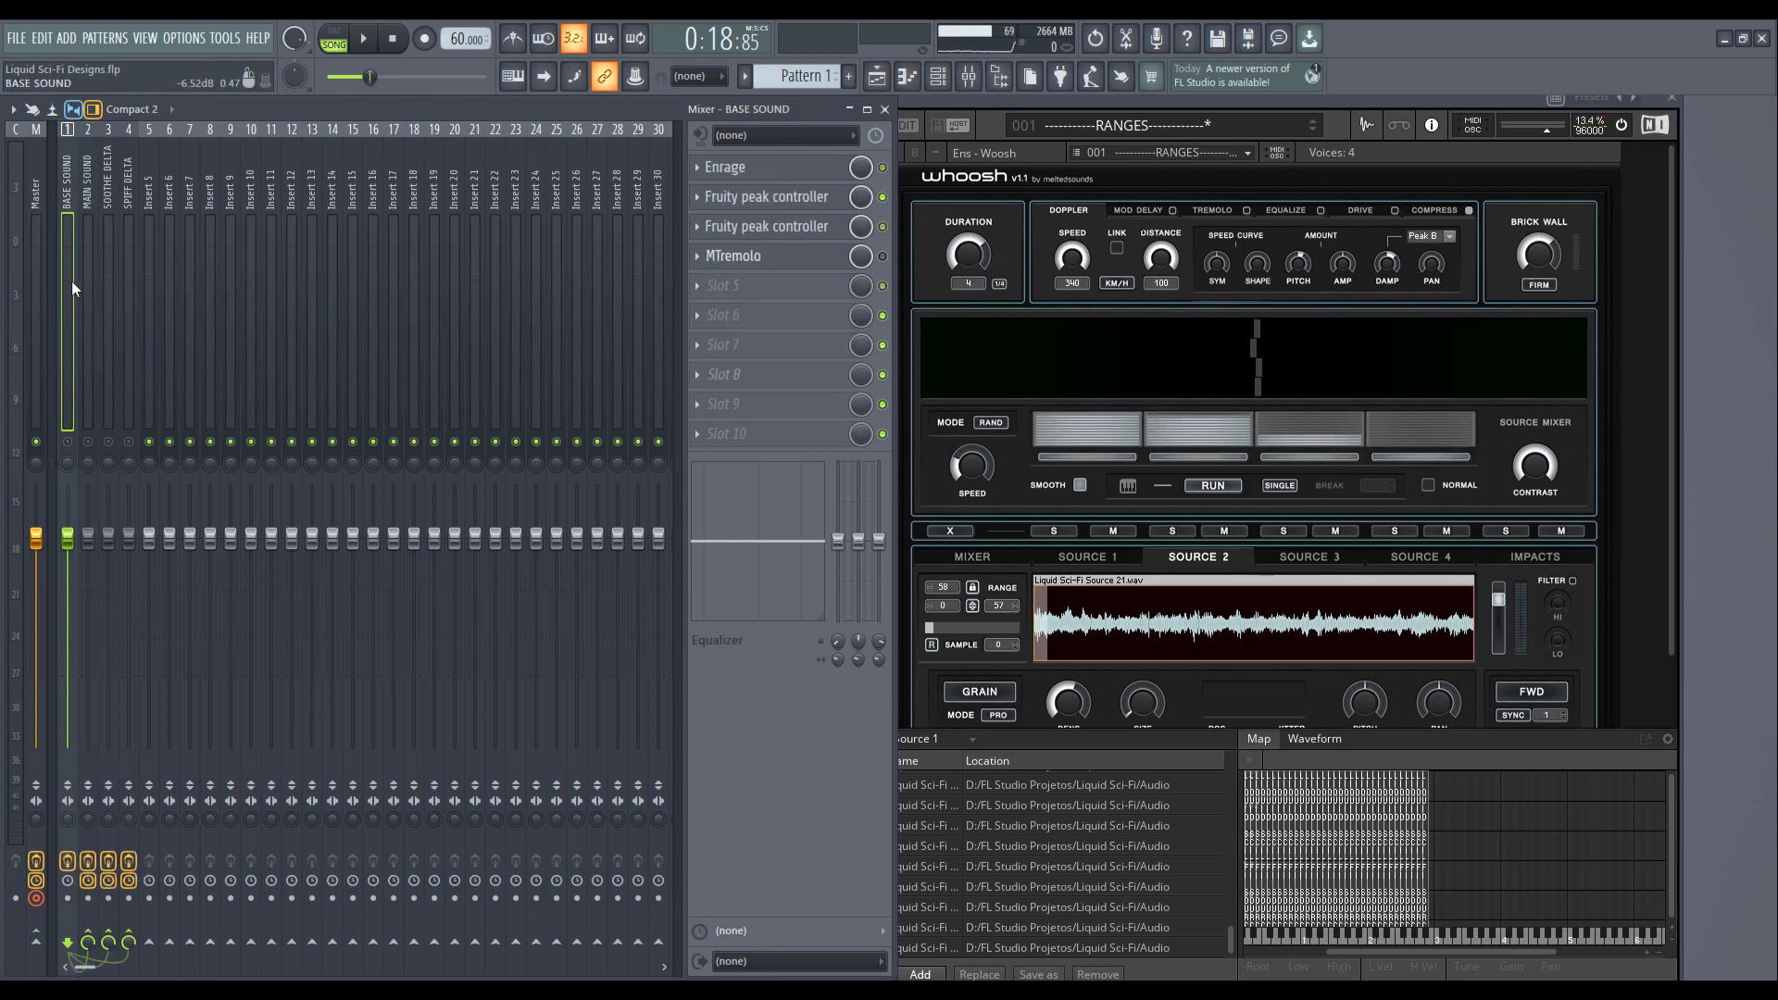
pyautogui.click(132, 859)
# Step: Inspect the settings of MTremolo and the second Fruity peak controller on the BASE SOUND track, and close both windows
pyautogui.click(779, 262)
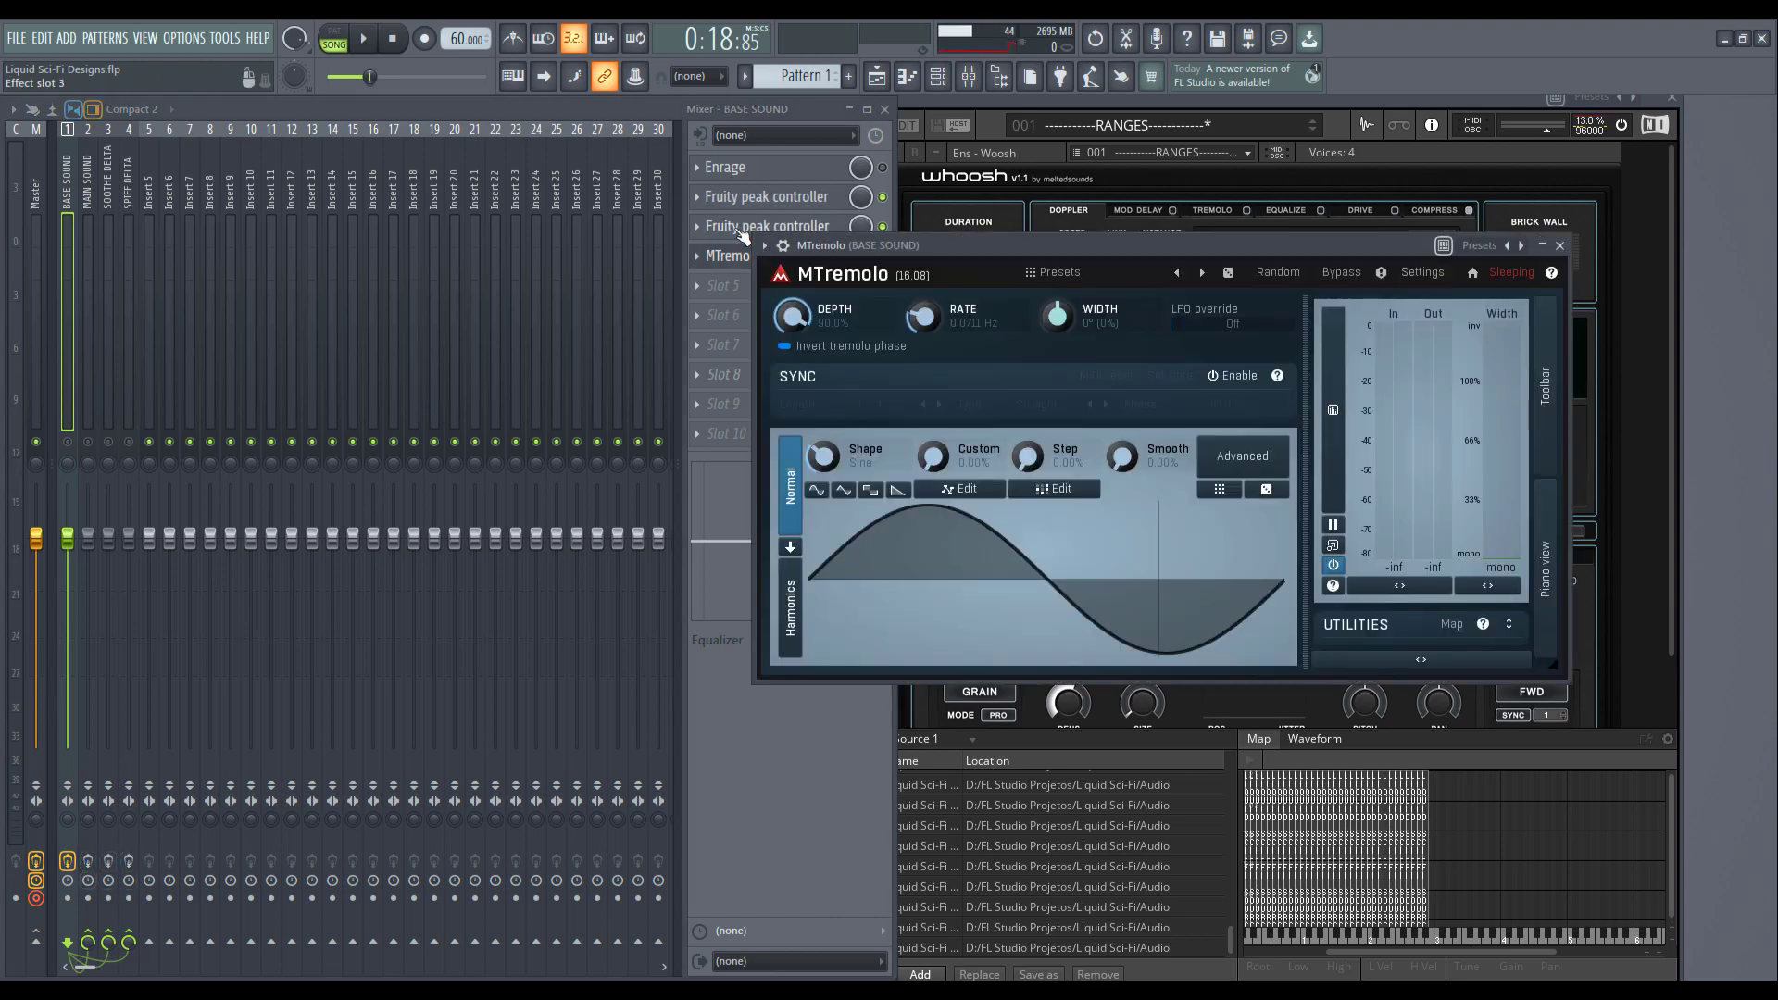
pyautogui.click(740, 232)
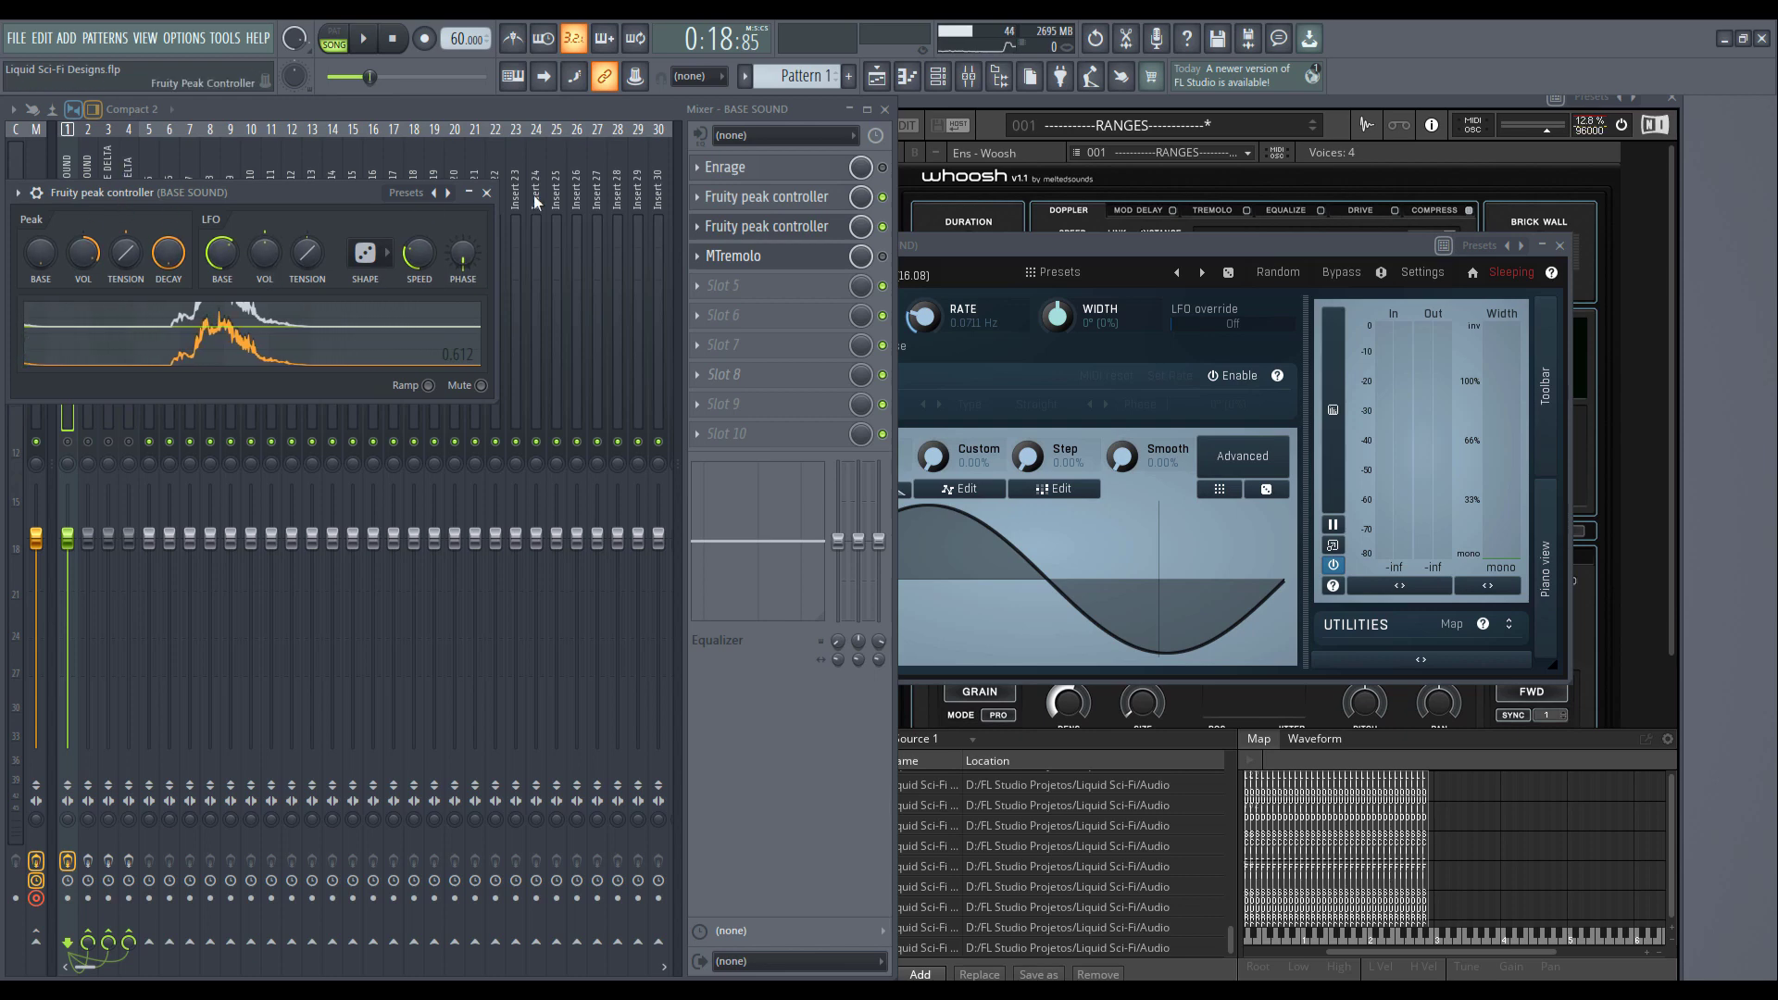
pyautogui.moveTo(963, 243); pyautogui.dragTo(885, 204)
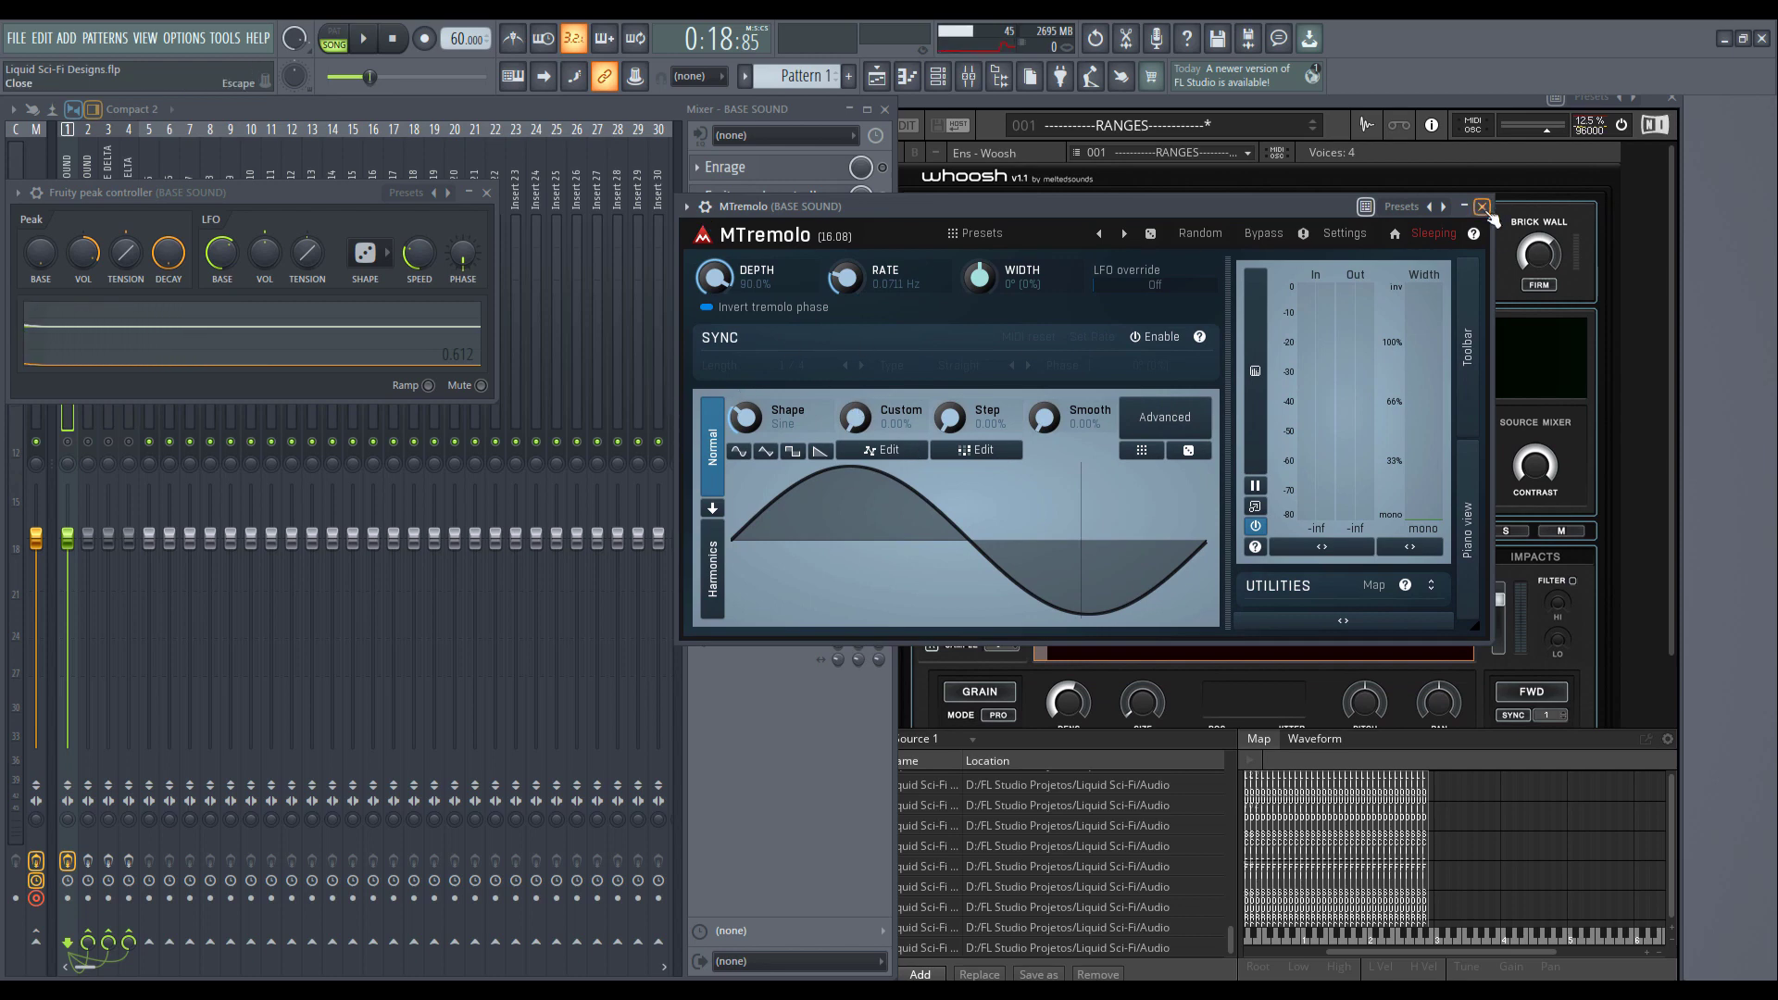
pyautogui.click(1482, 206)
pyautogui.click(486, 193)
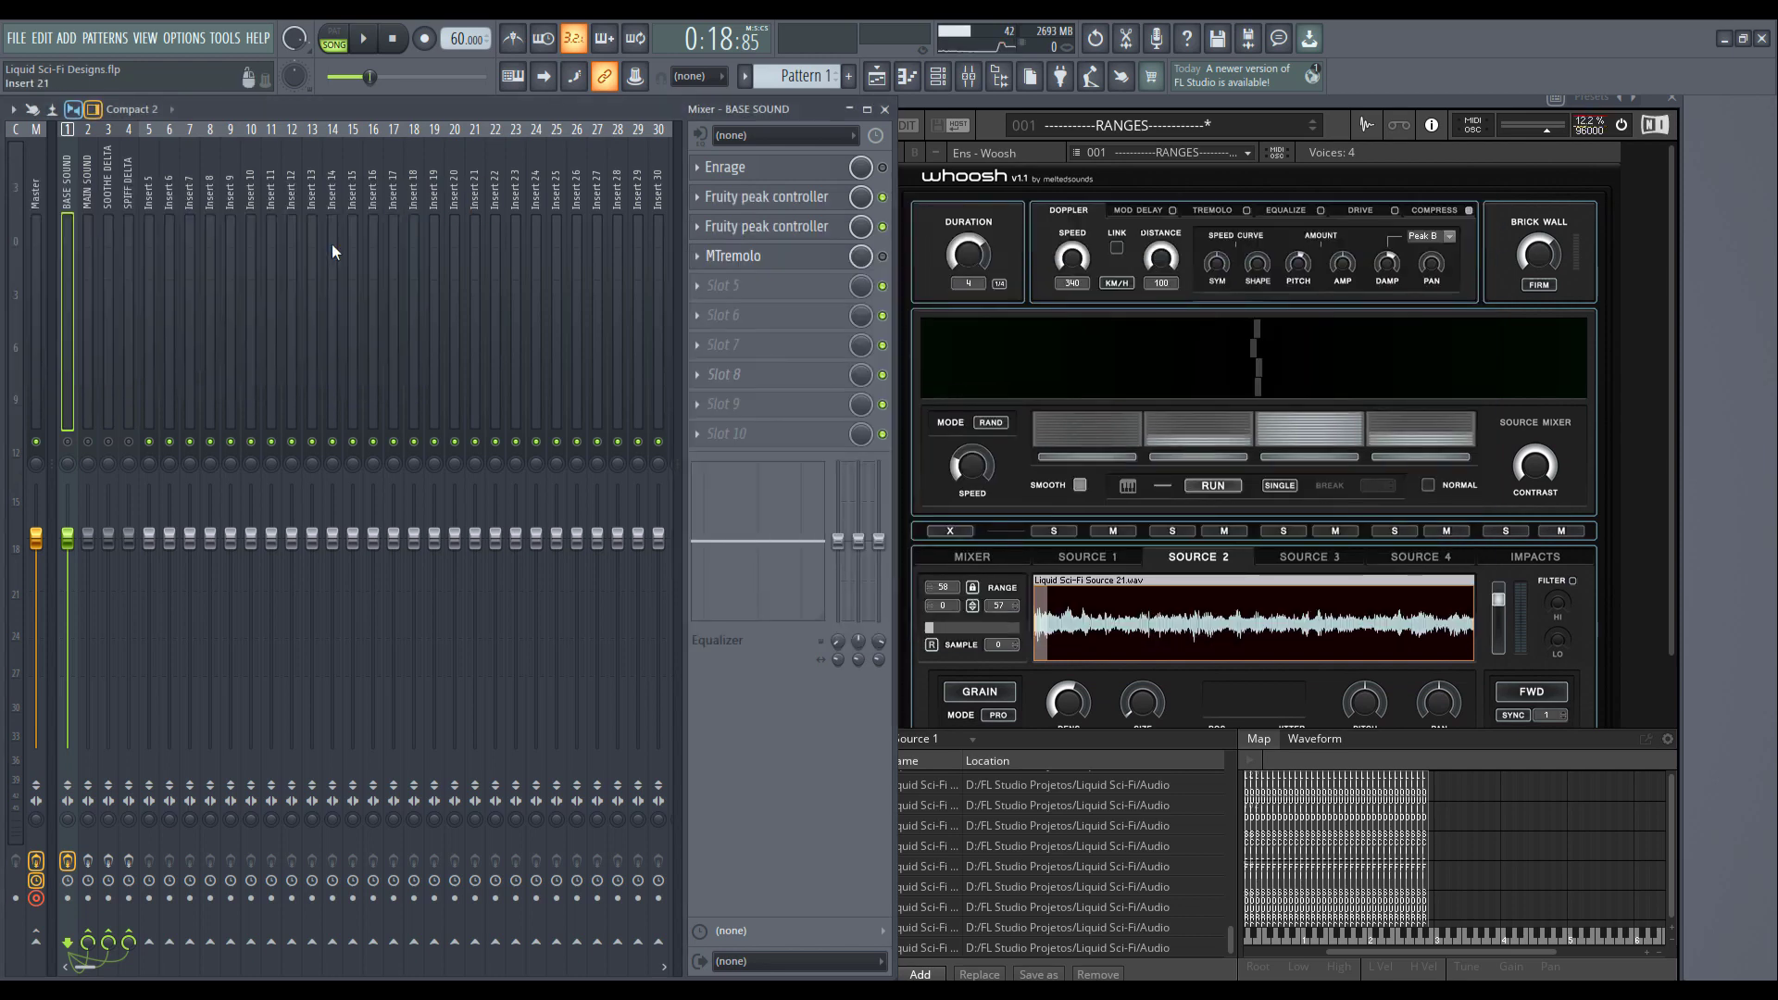
# Step: Compare the effect chains of the MAIN SOUND and delta mixer tracks, ending on MAIN SOUND with its effects enabled
pyautogui.click(89, 322)
pyautogui.click(107, 327)
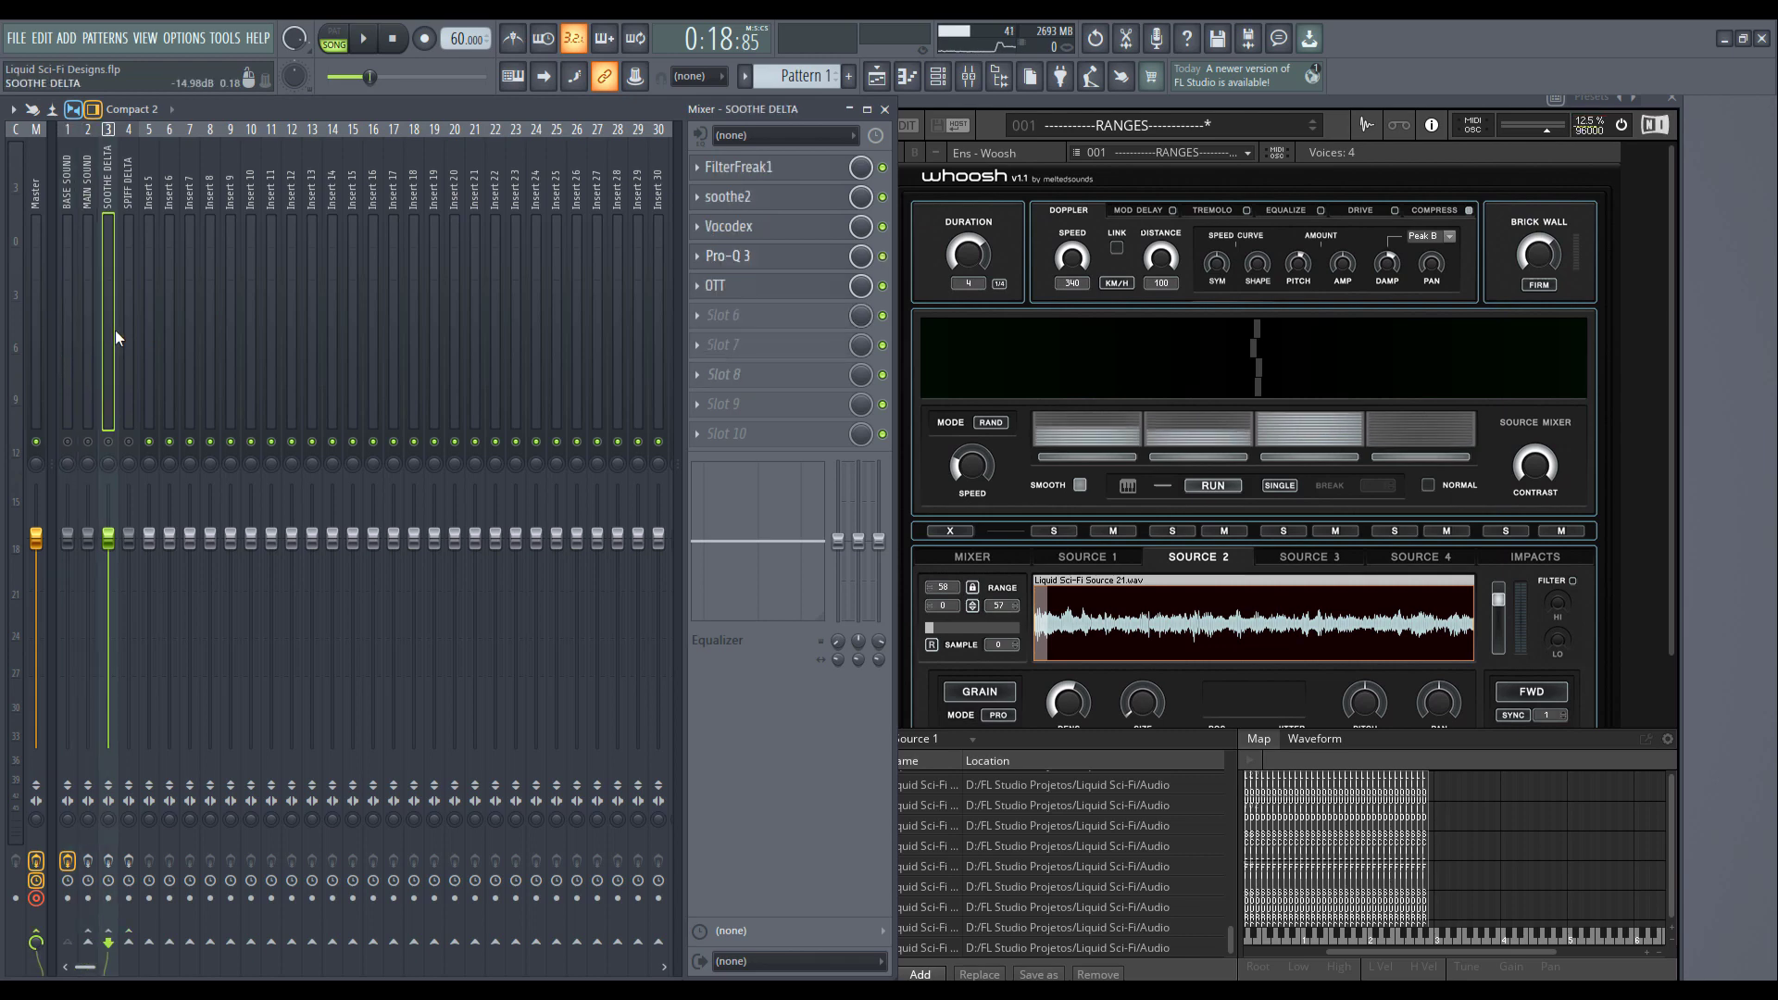
pyautogui.click(89, 320)
pyautogui.click(74, 317)
pyautogui.click(91, 320)
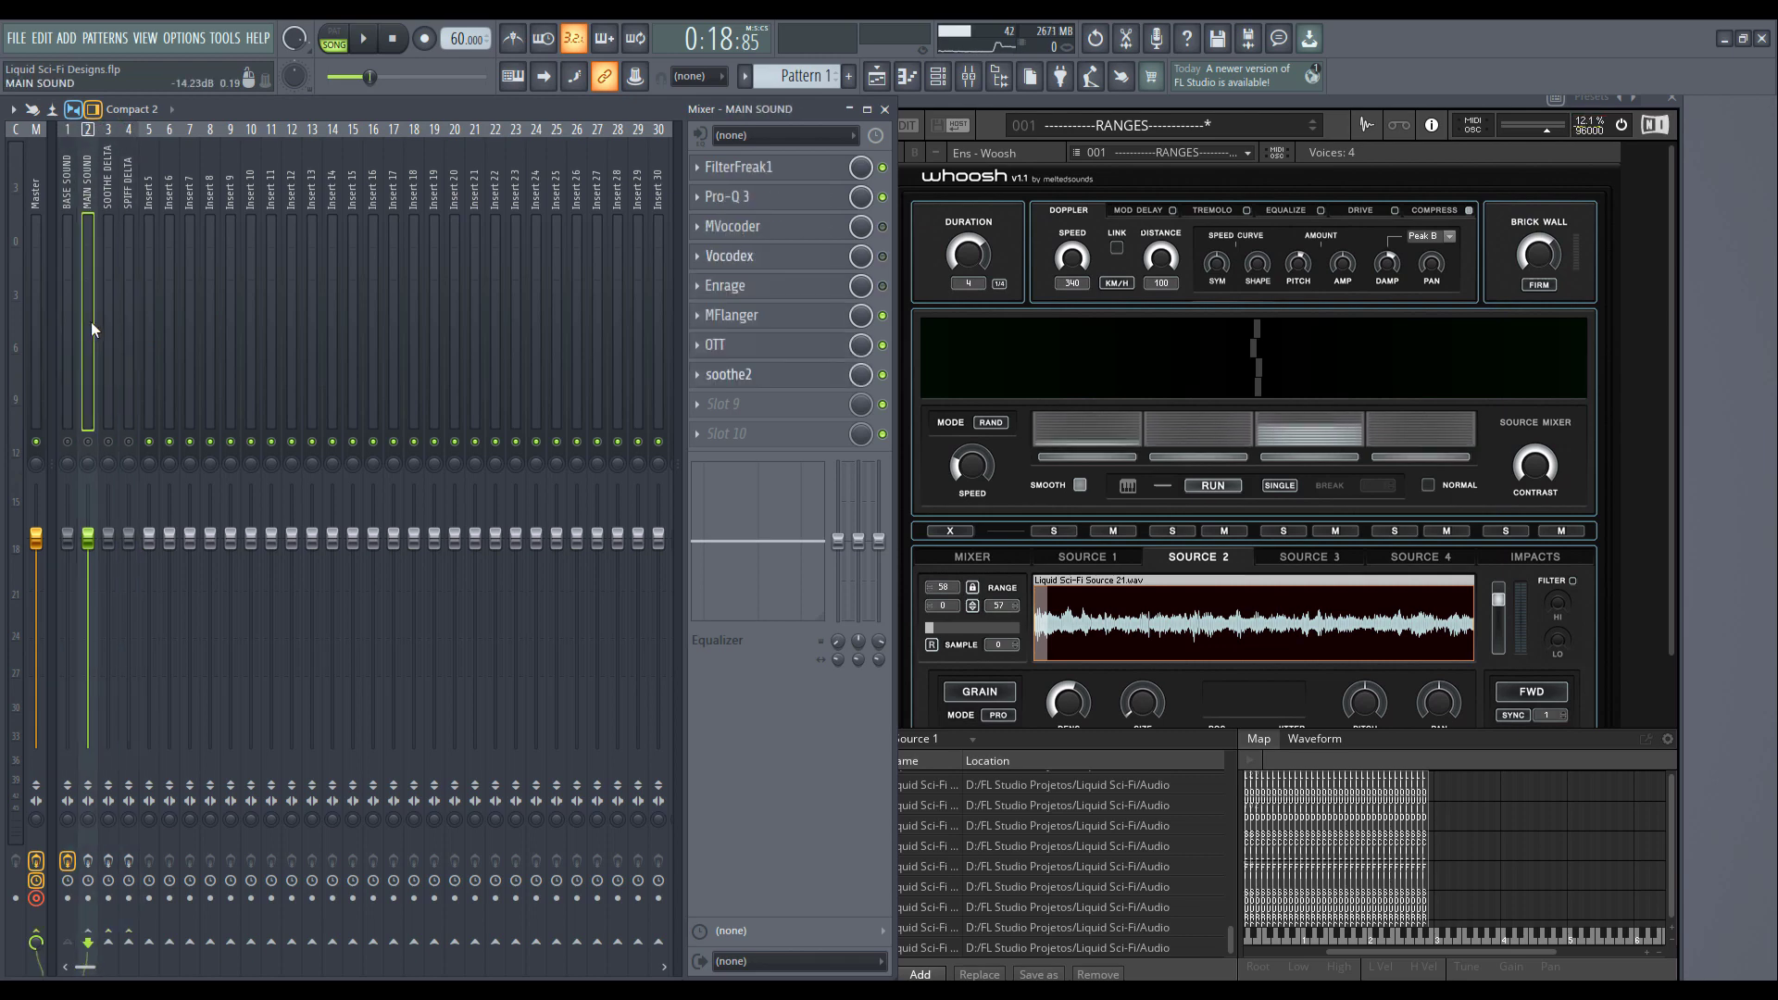
pyautogui.click(109, 326)
pyautogui.click(126, 330)
pyautogui.click(89, 319)
pyautogui.click(109, 319)
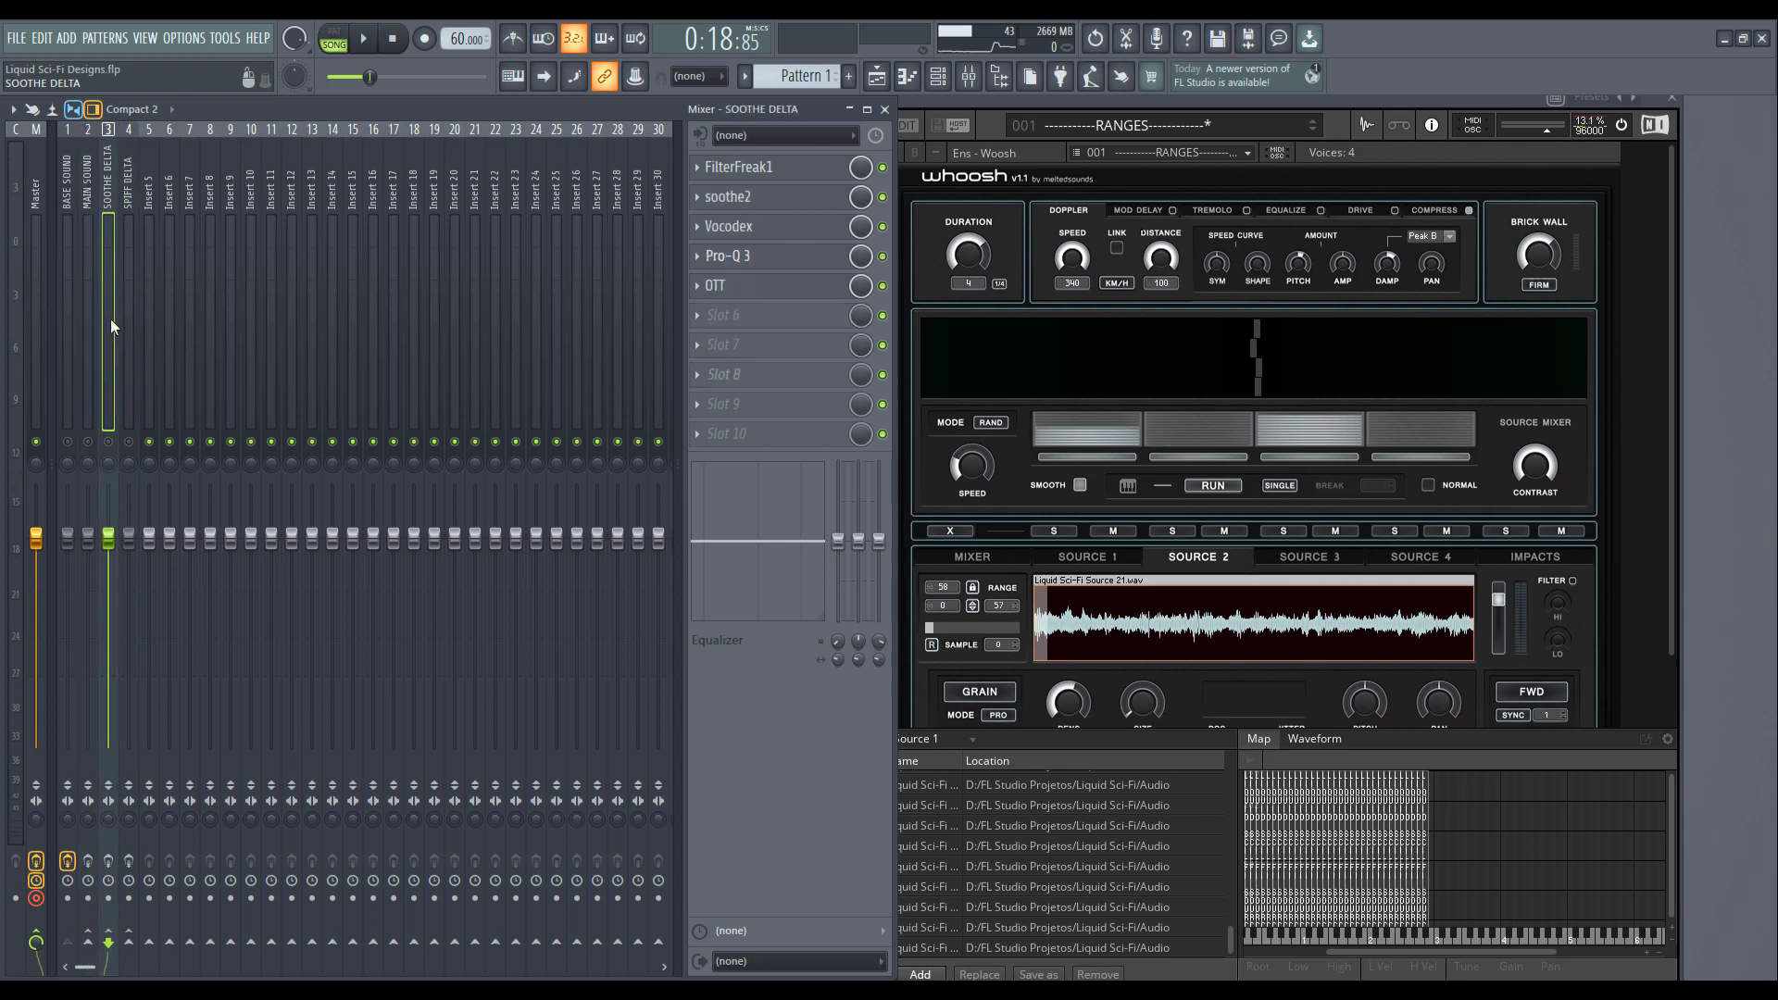
pyautogui.click(89, 318)
pyautogui.click(108, 314)
pyautogui.click(126, 304)
pyautogui.click(110, 300)
pyautogui.click(87, 292)
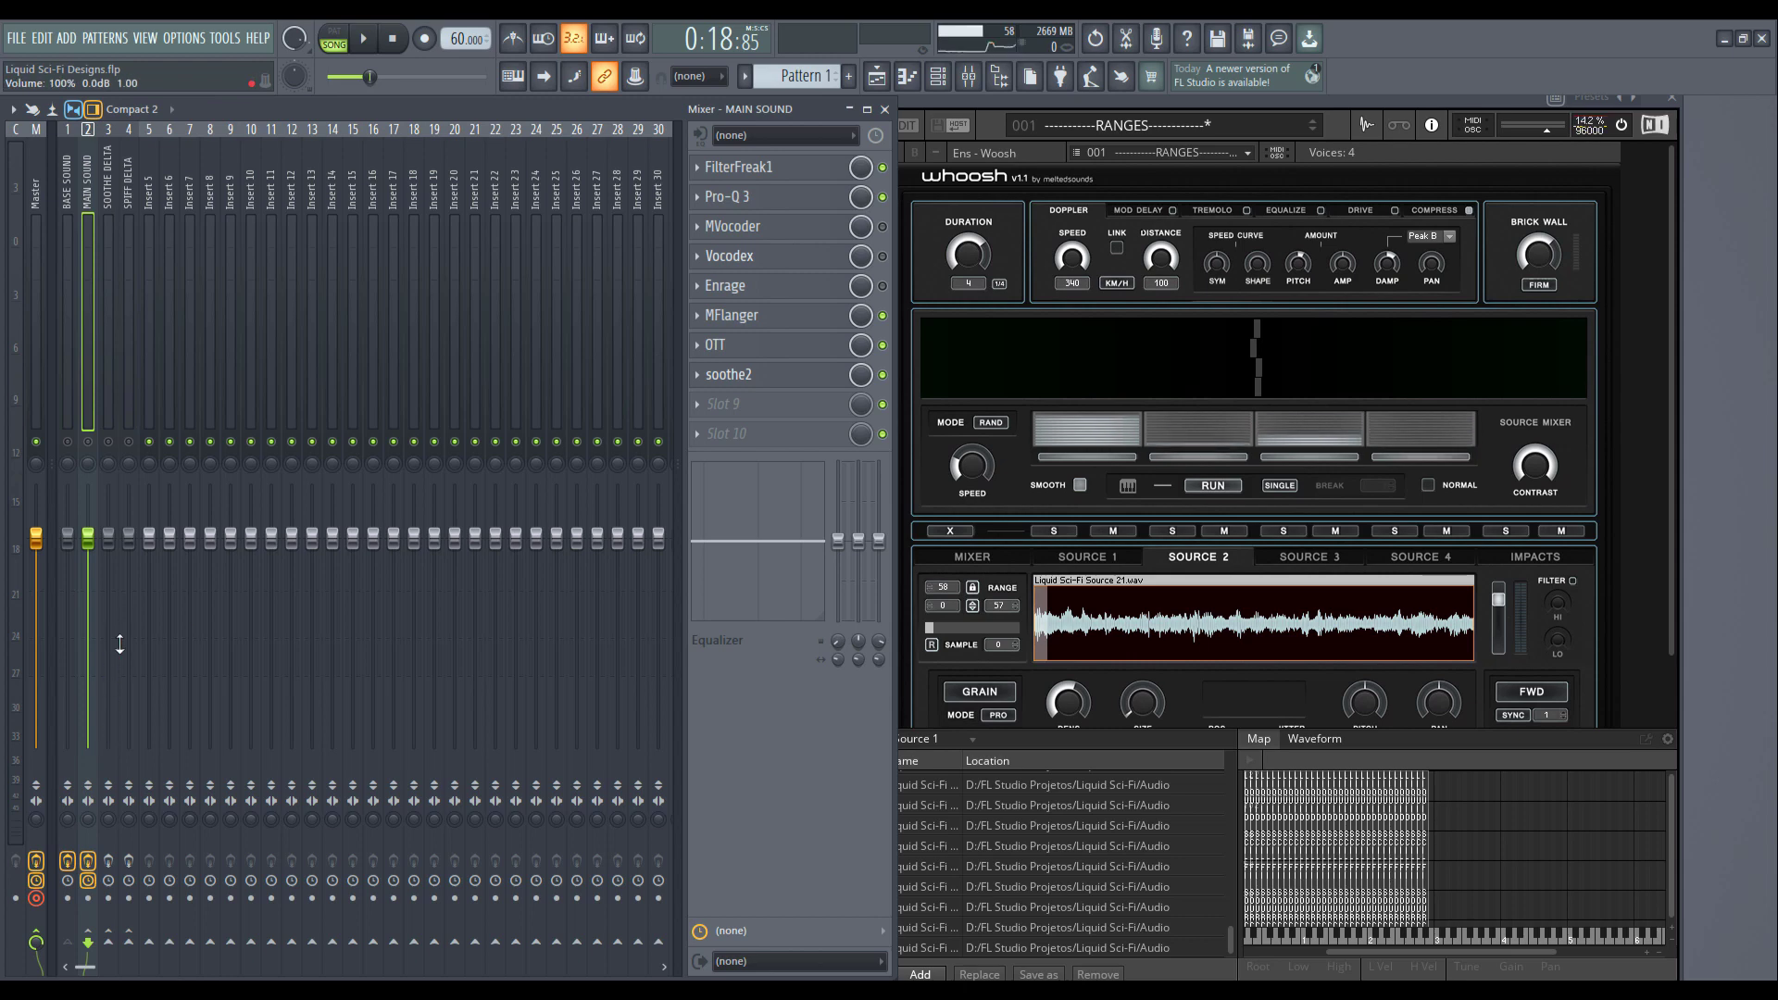
# Step: Play the arrangement briefly from the playlist, return to the mixer and stop playback
pyautogui.click(874, 78)
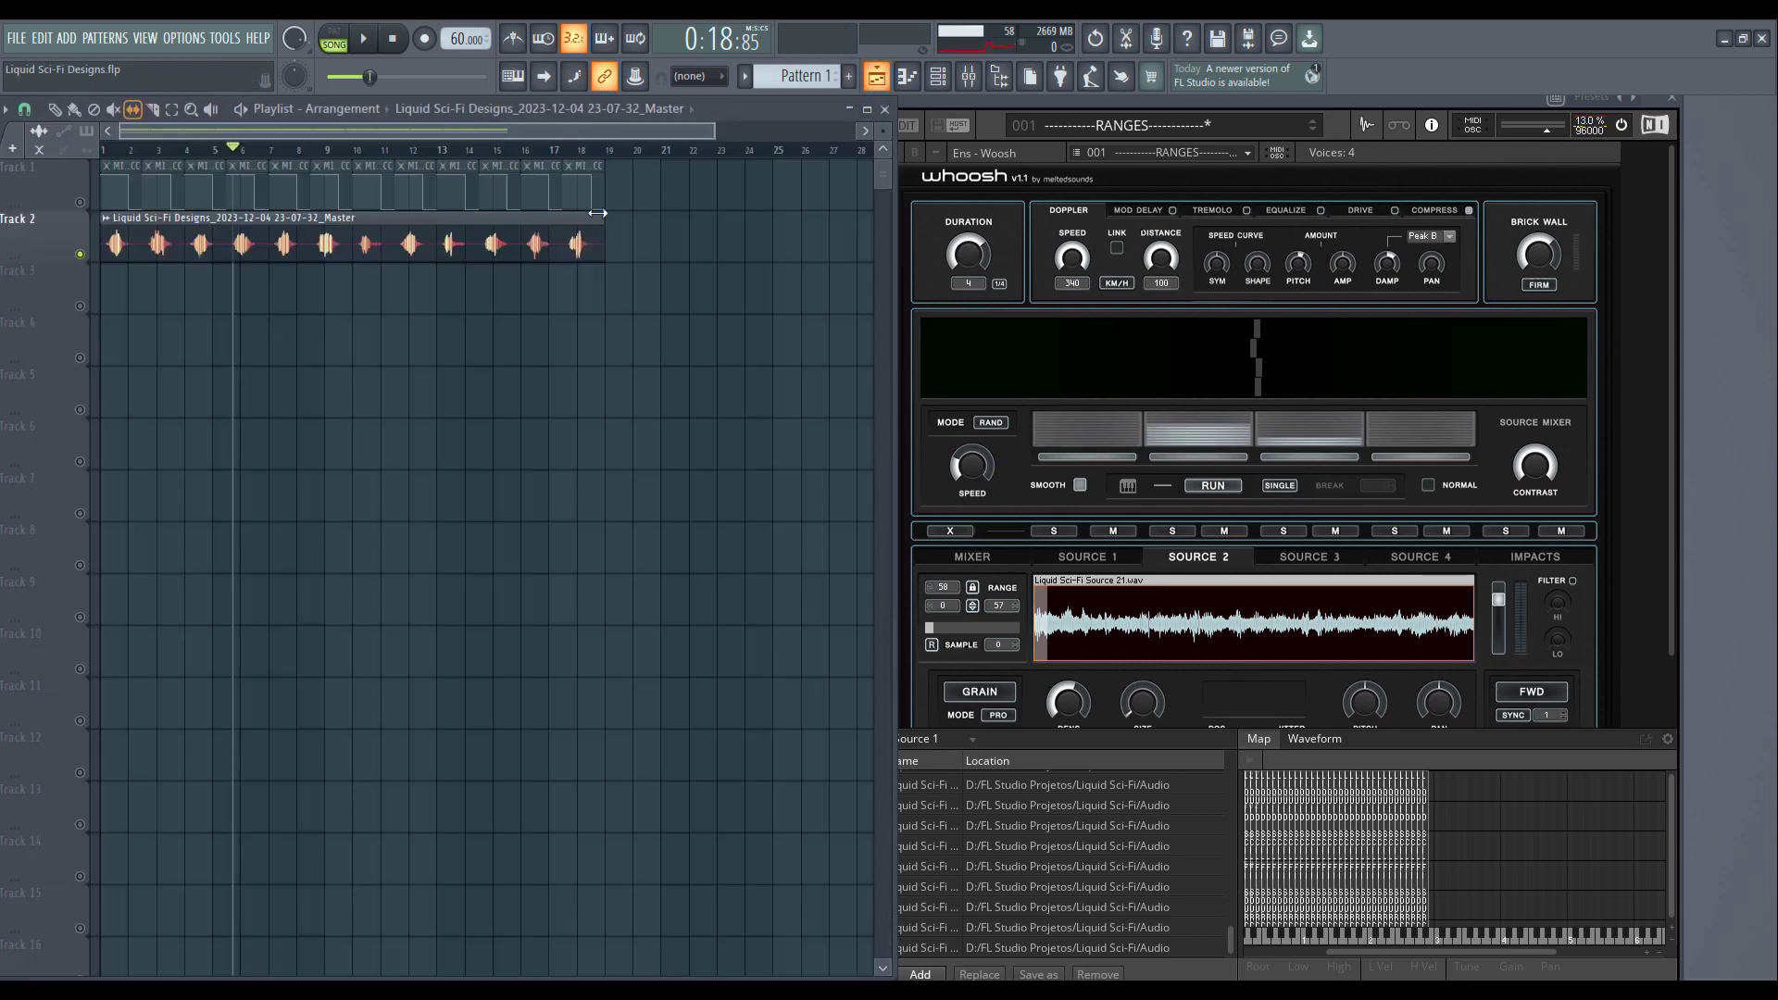
pyautogui.press('space')
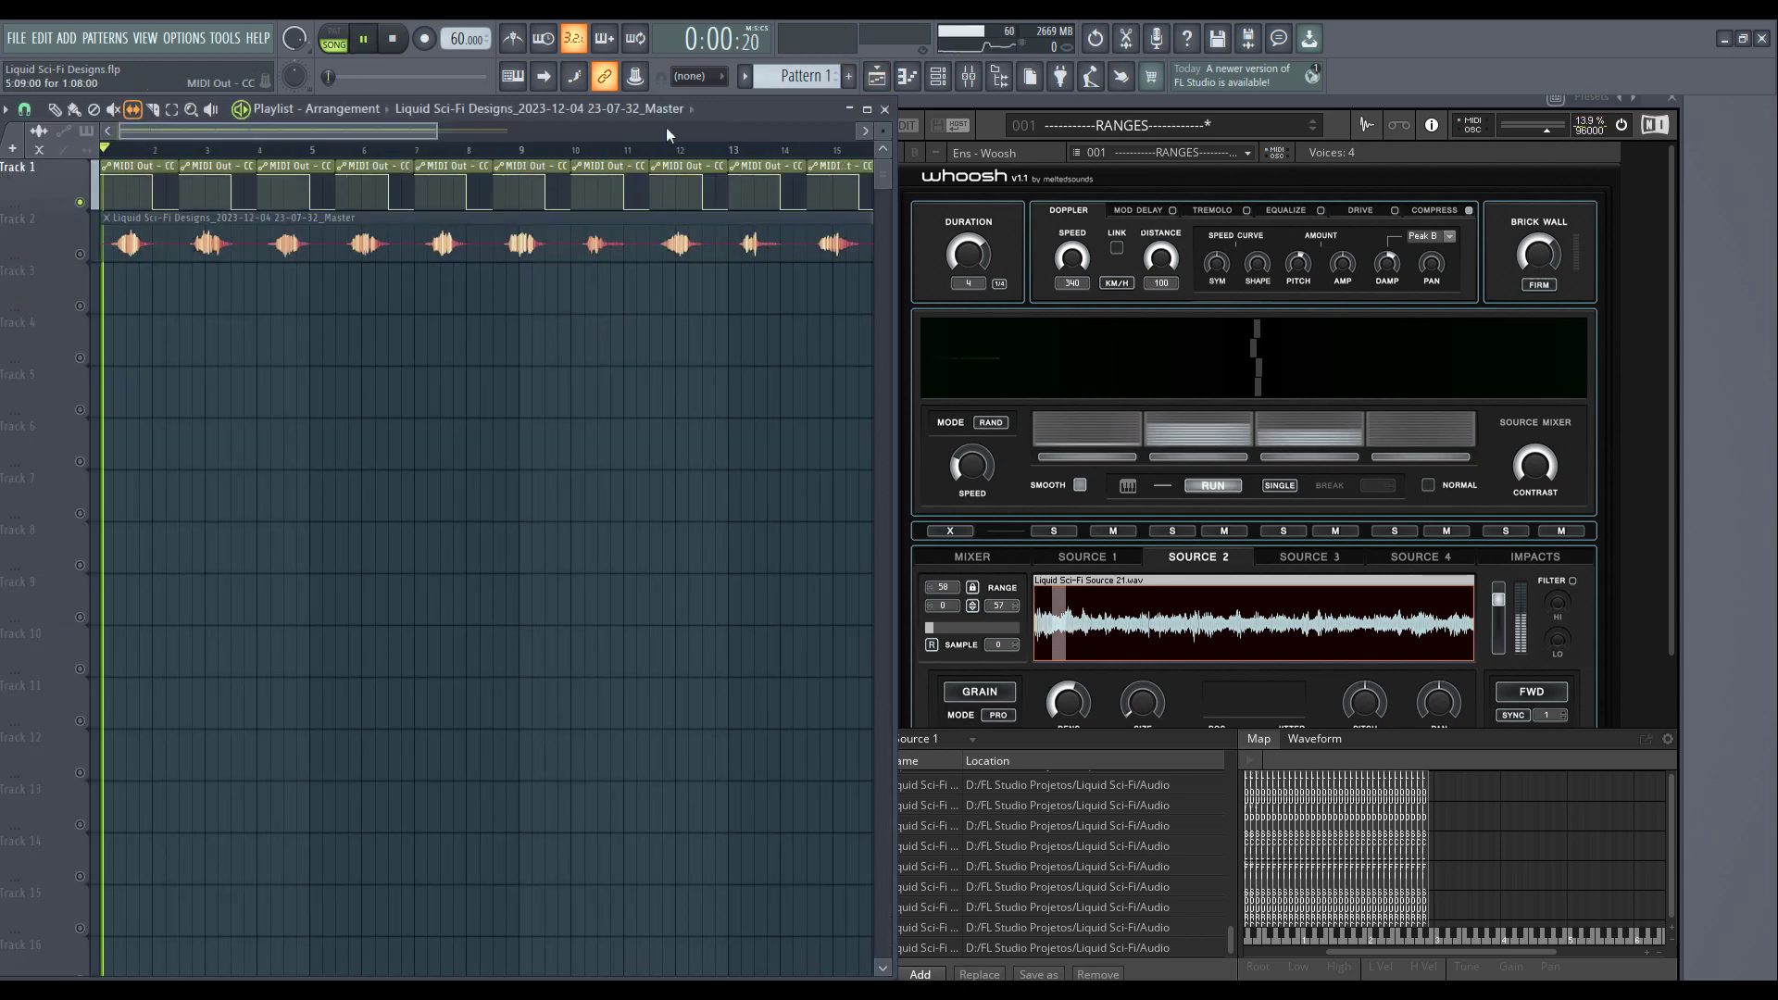
pyautogui.click(968, 77)
pyautogui.press('space')
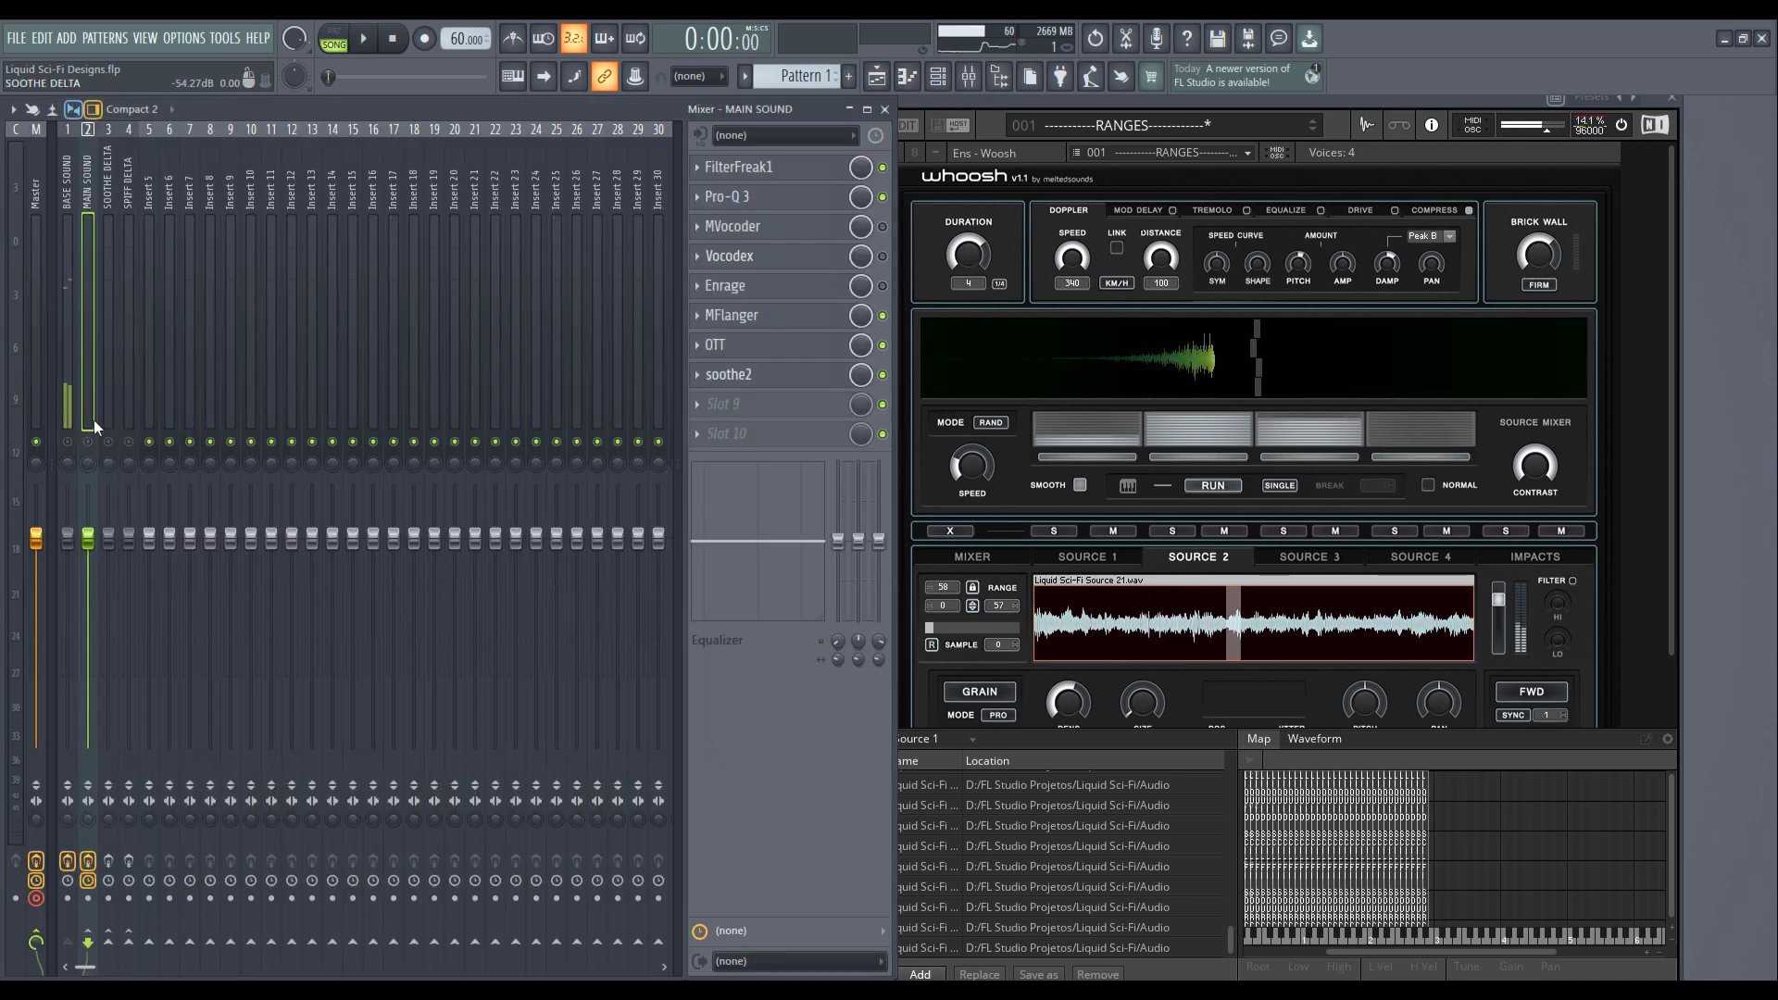
# Step: Audition the mix with only BASE SOUND and MAIN SOUND unmuted, and shift the mixer to uncover the start of the playlist
pyautogui.rightClick(74, 446)
pyautogui.press('space')
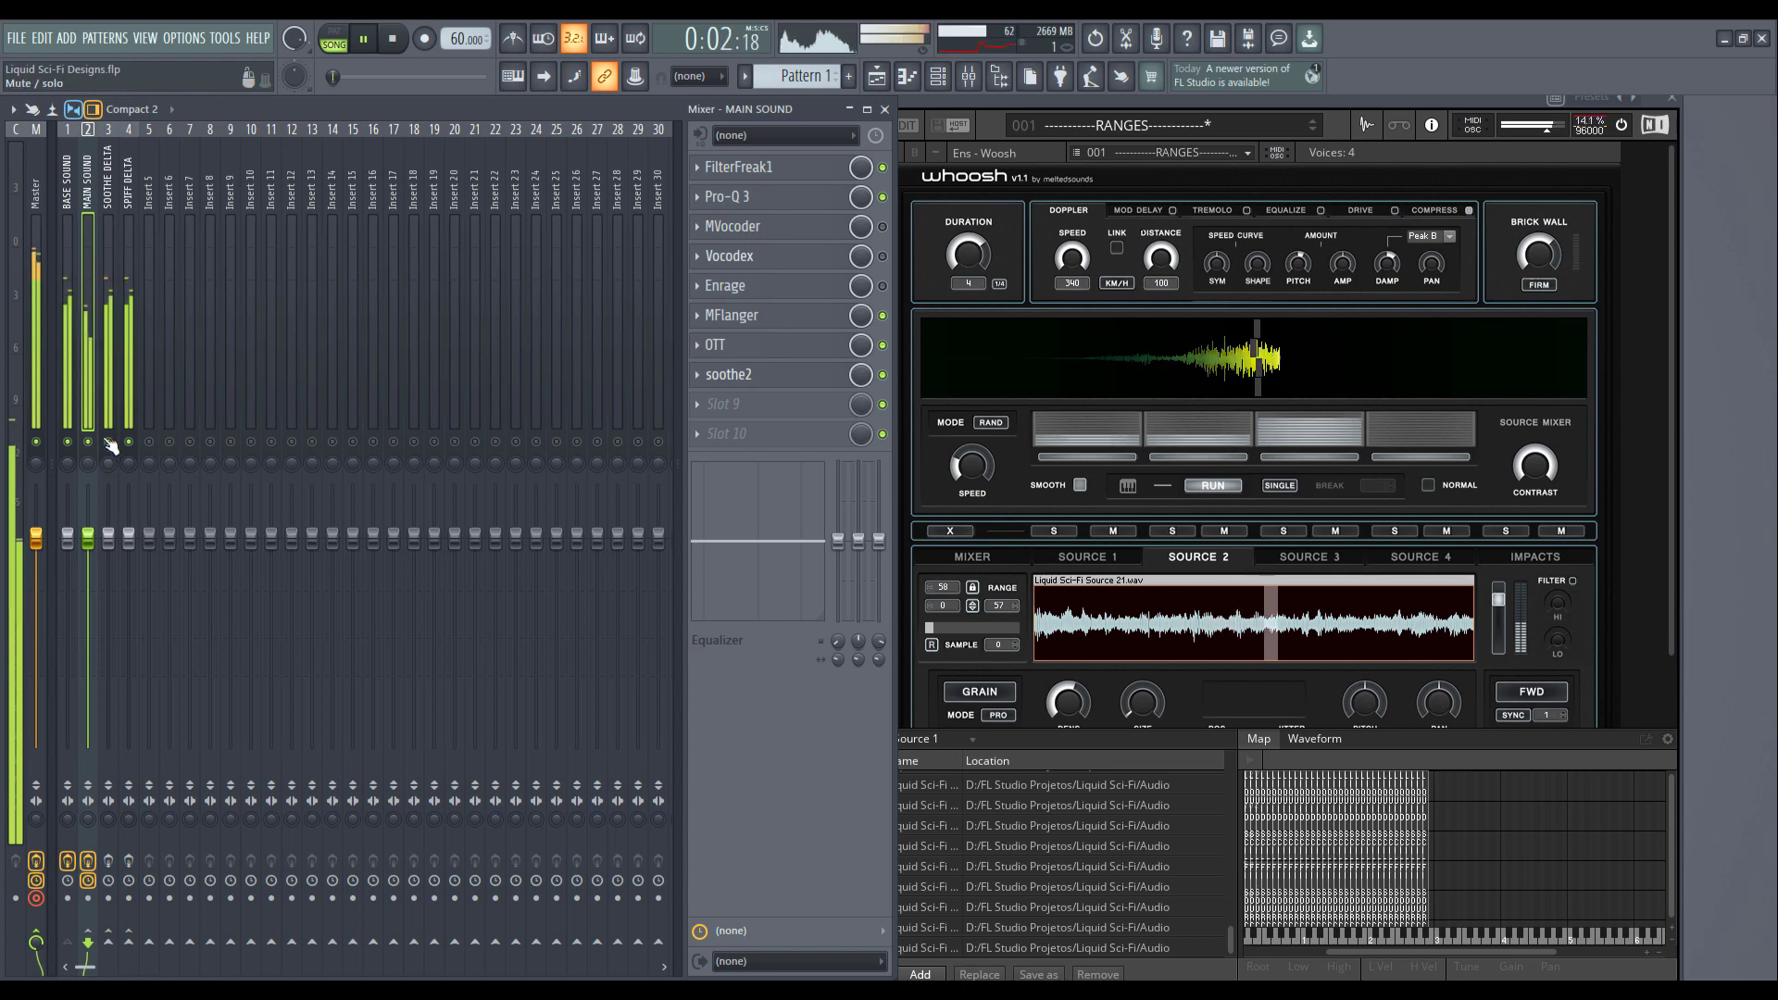
pyautogui.click(108, 443)
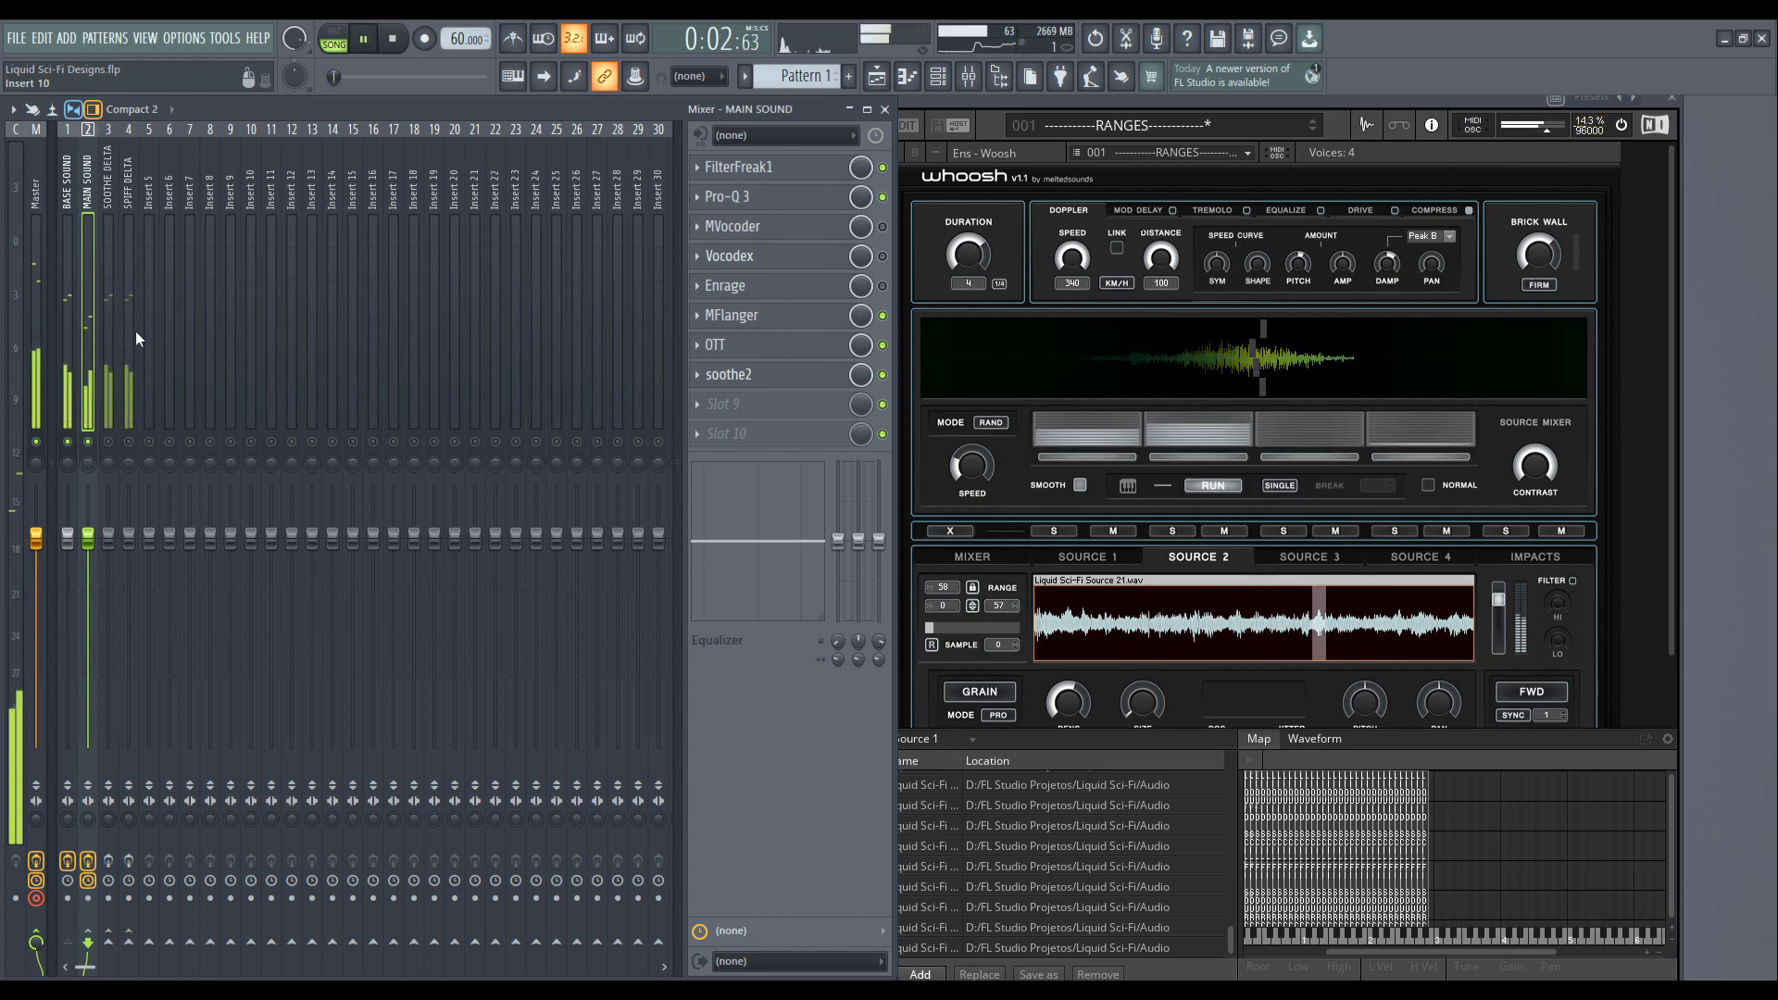
pyautogui.click(72, 382)
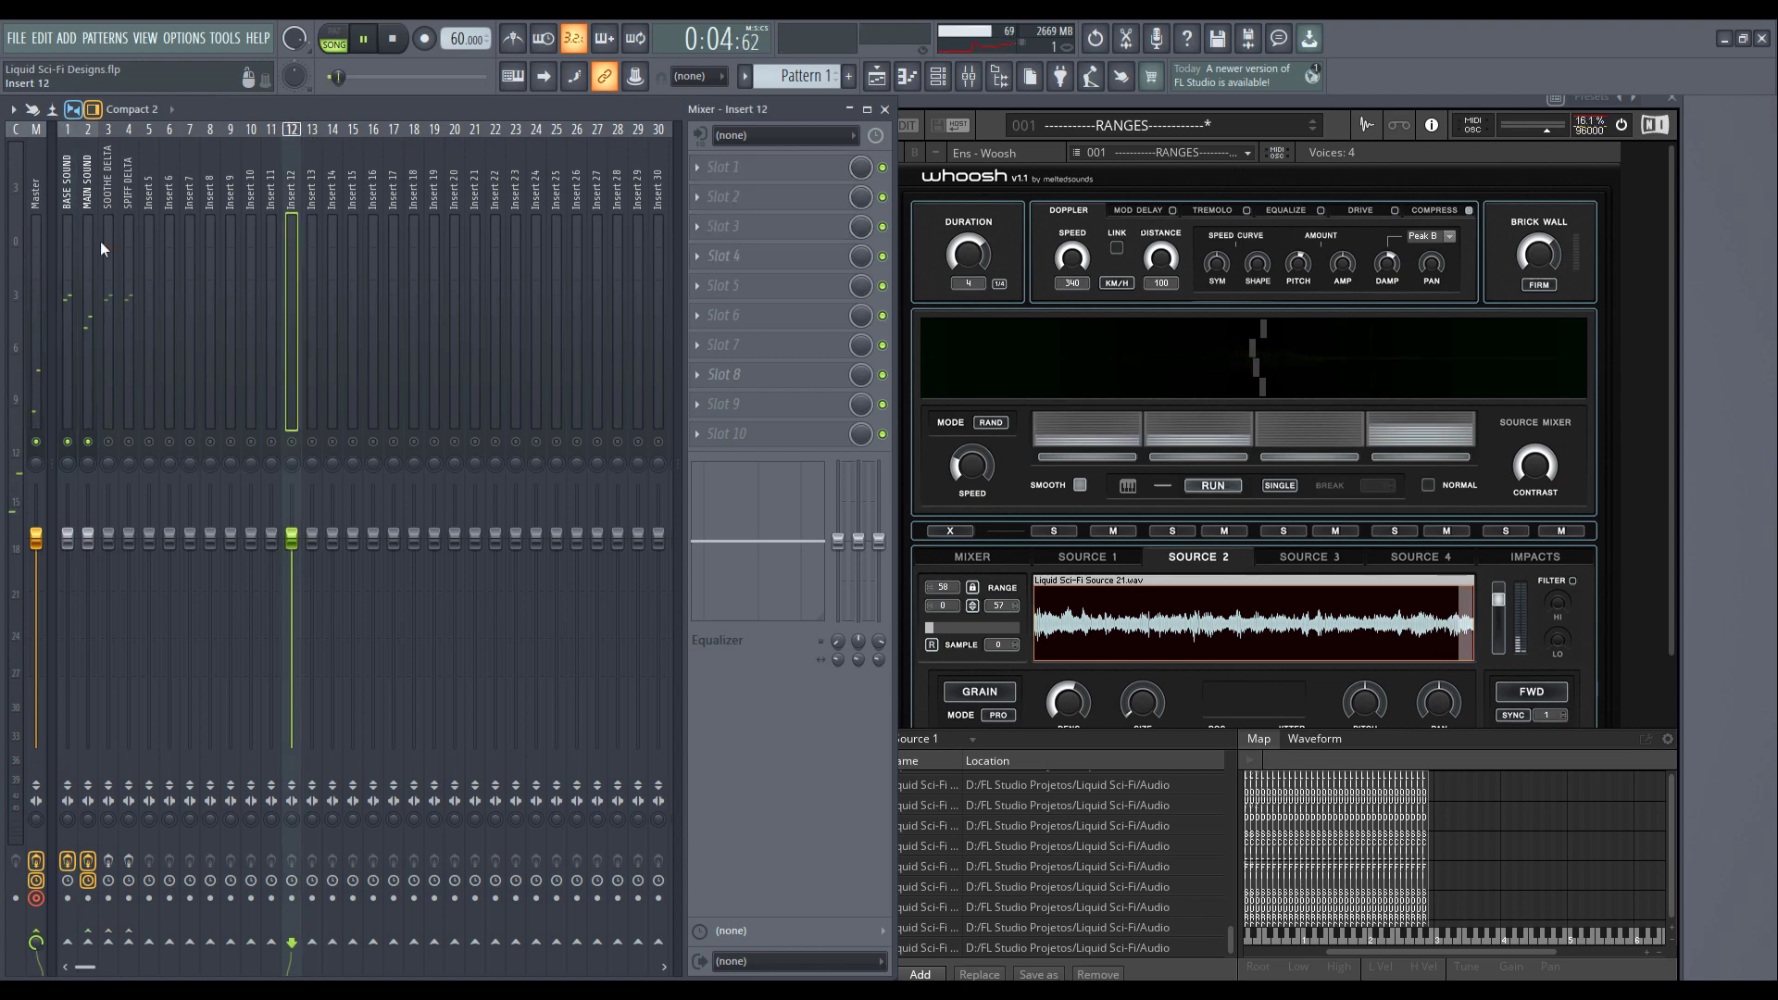
pyautogui.click(84, 301)
pyautogui.moveTo(258, 113); pyautogui.dragTo(425, 115)
pyautogui.press('space')
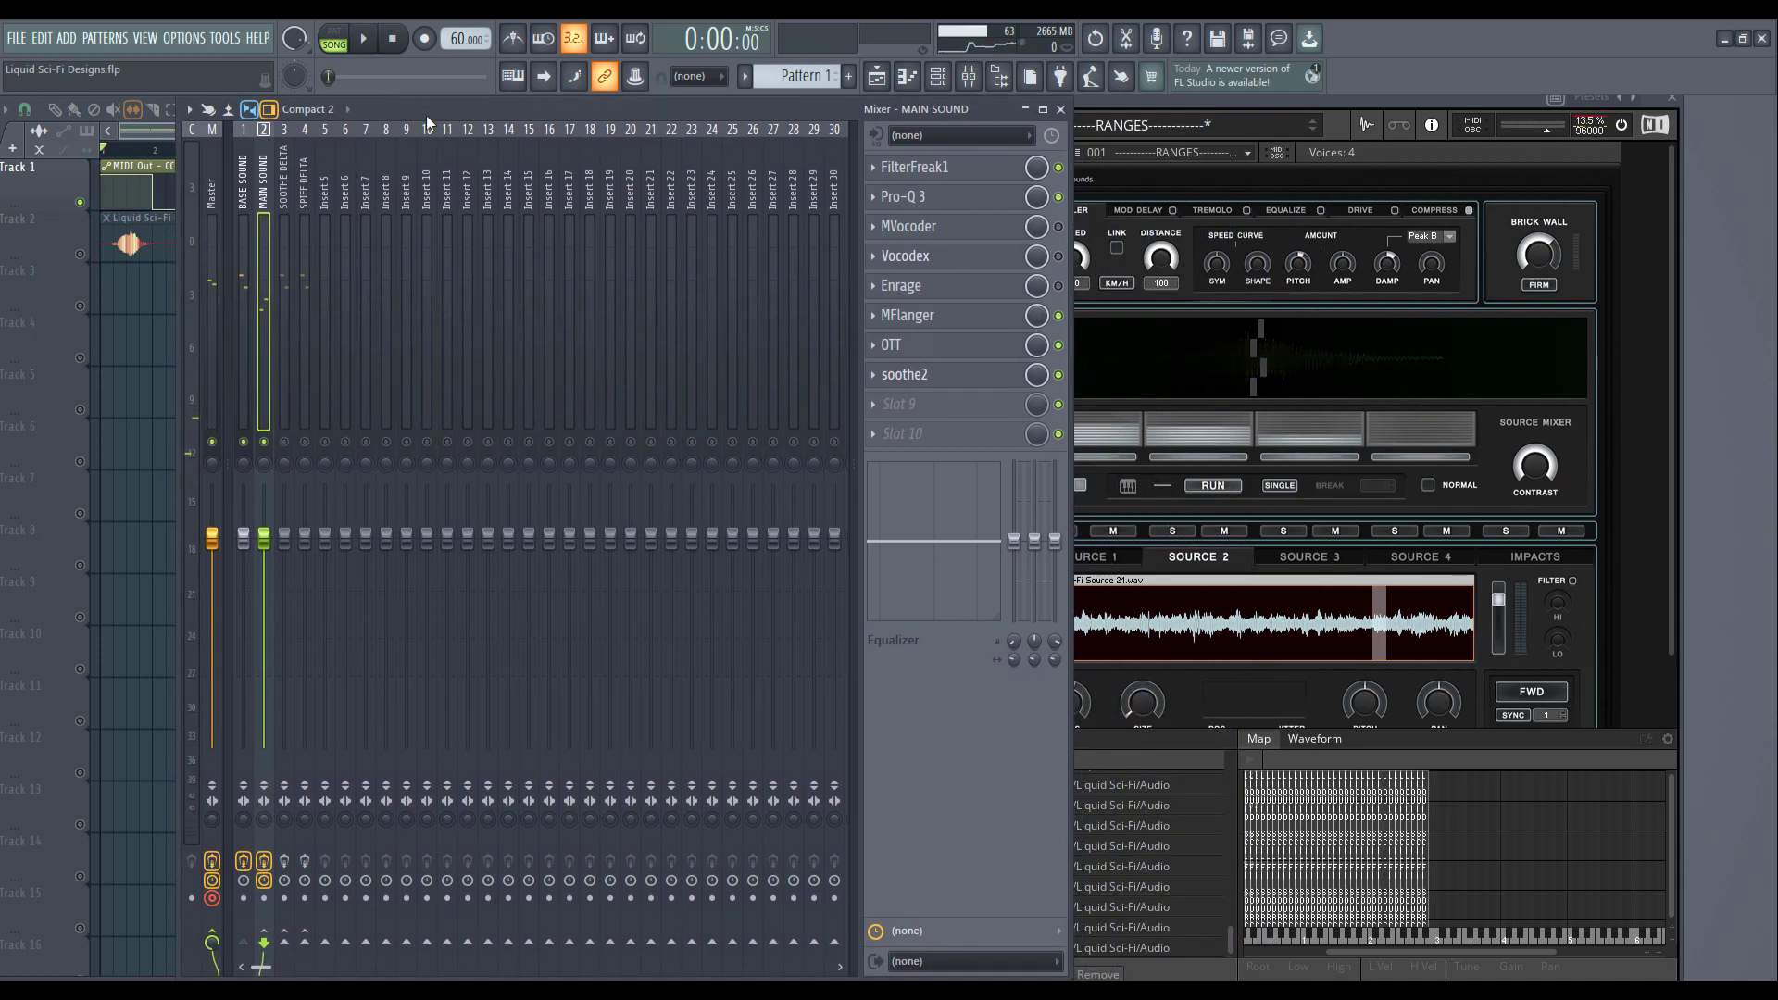
# Step: Play the arrangement with the BASE SOUND effect chain shown, moving the mixer further off the playlist clips
pyautogui.click(245, 311)
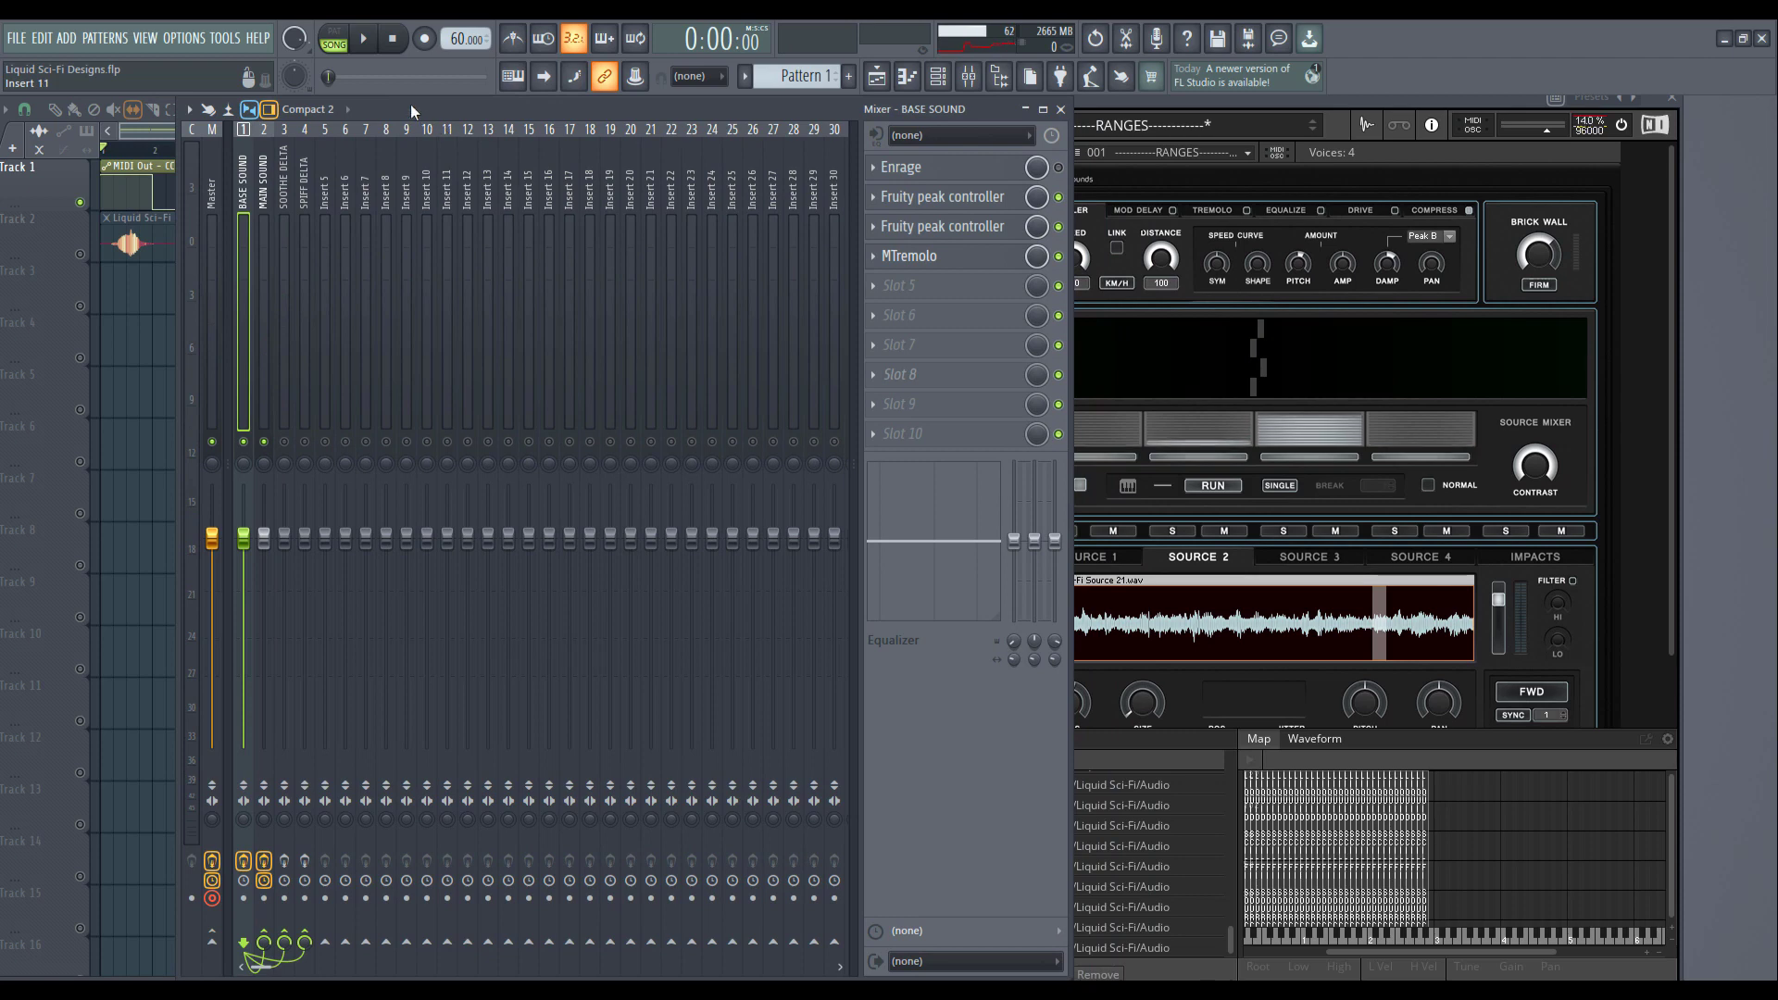
pyautogui.press('space')
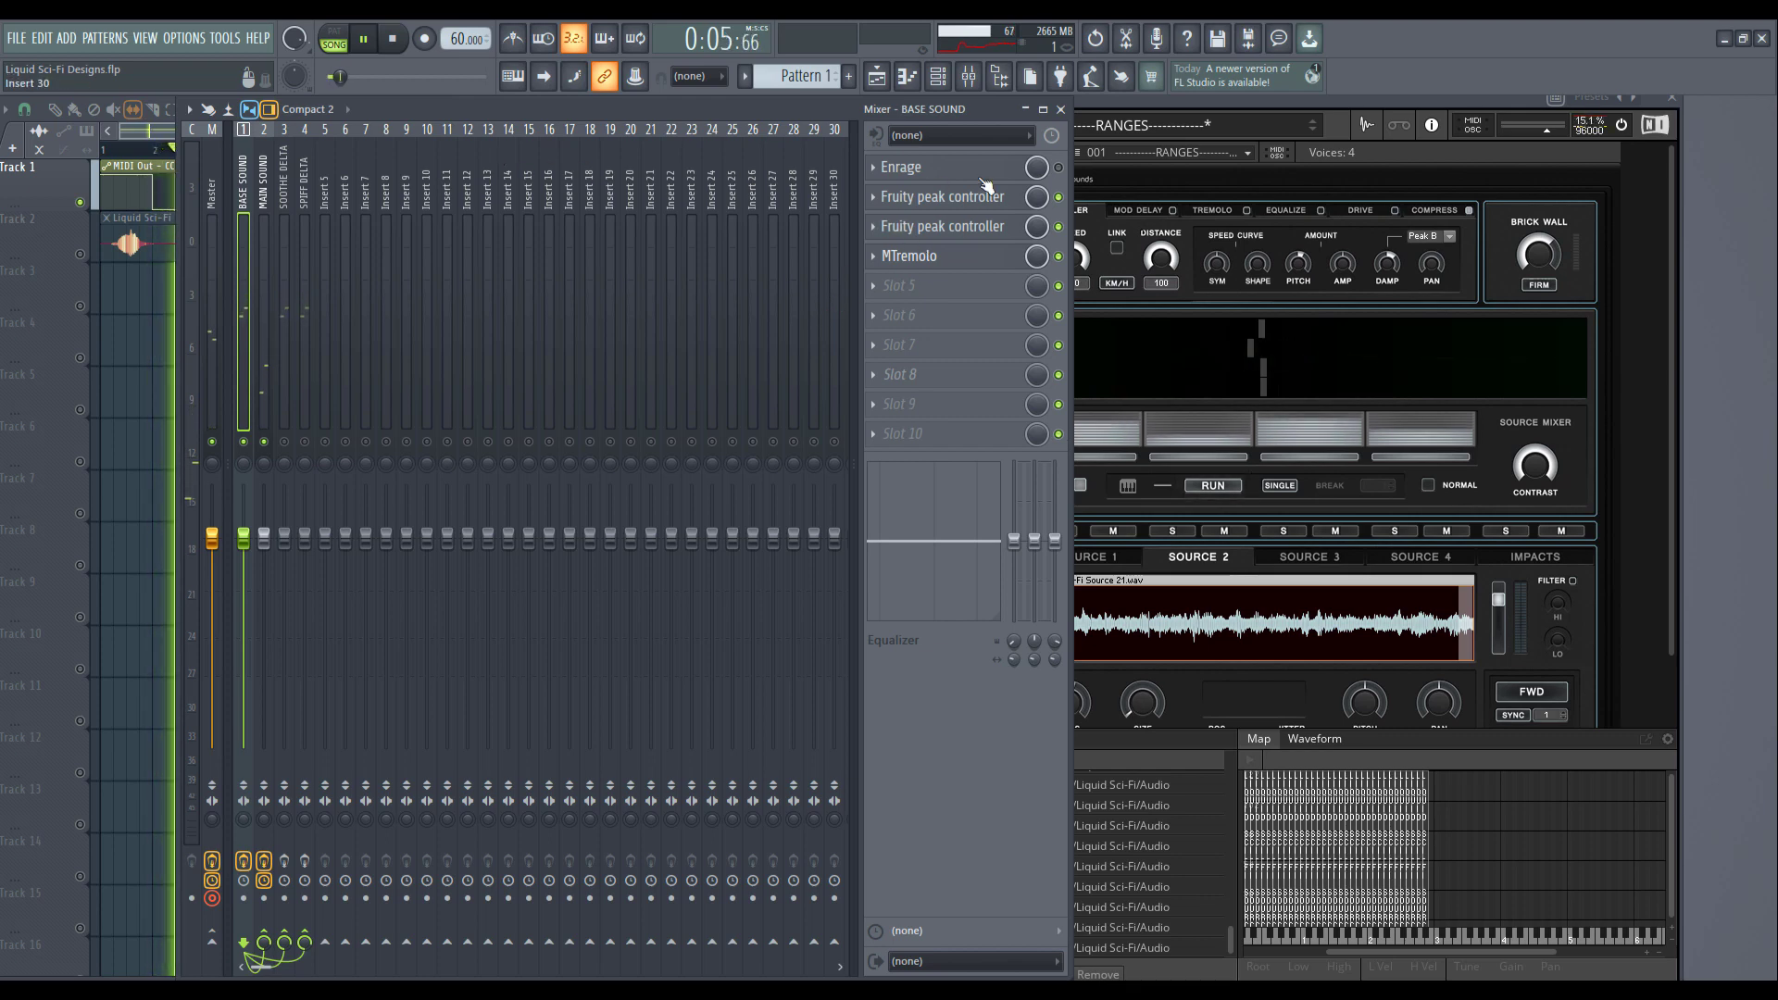
pyautogui.moveTo(560, 109); pyautogui.dragTo(691, 113)
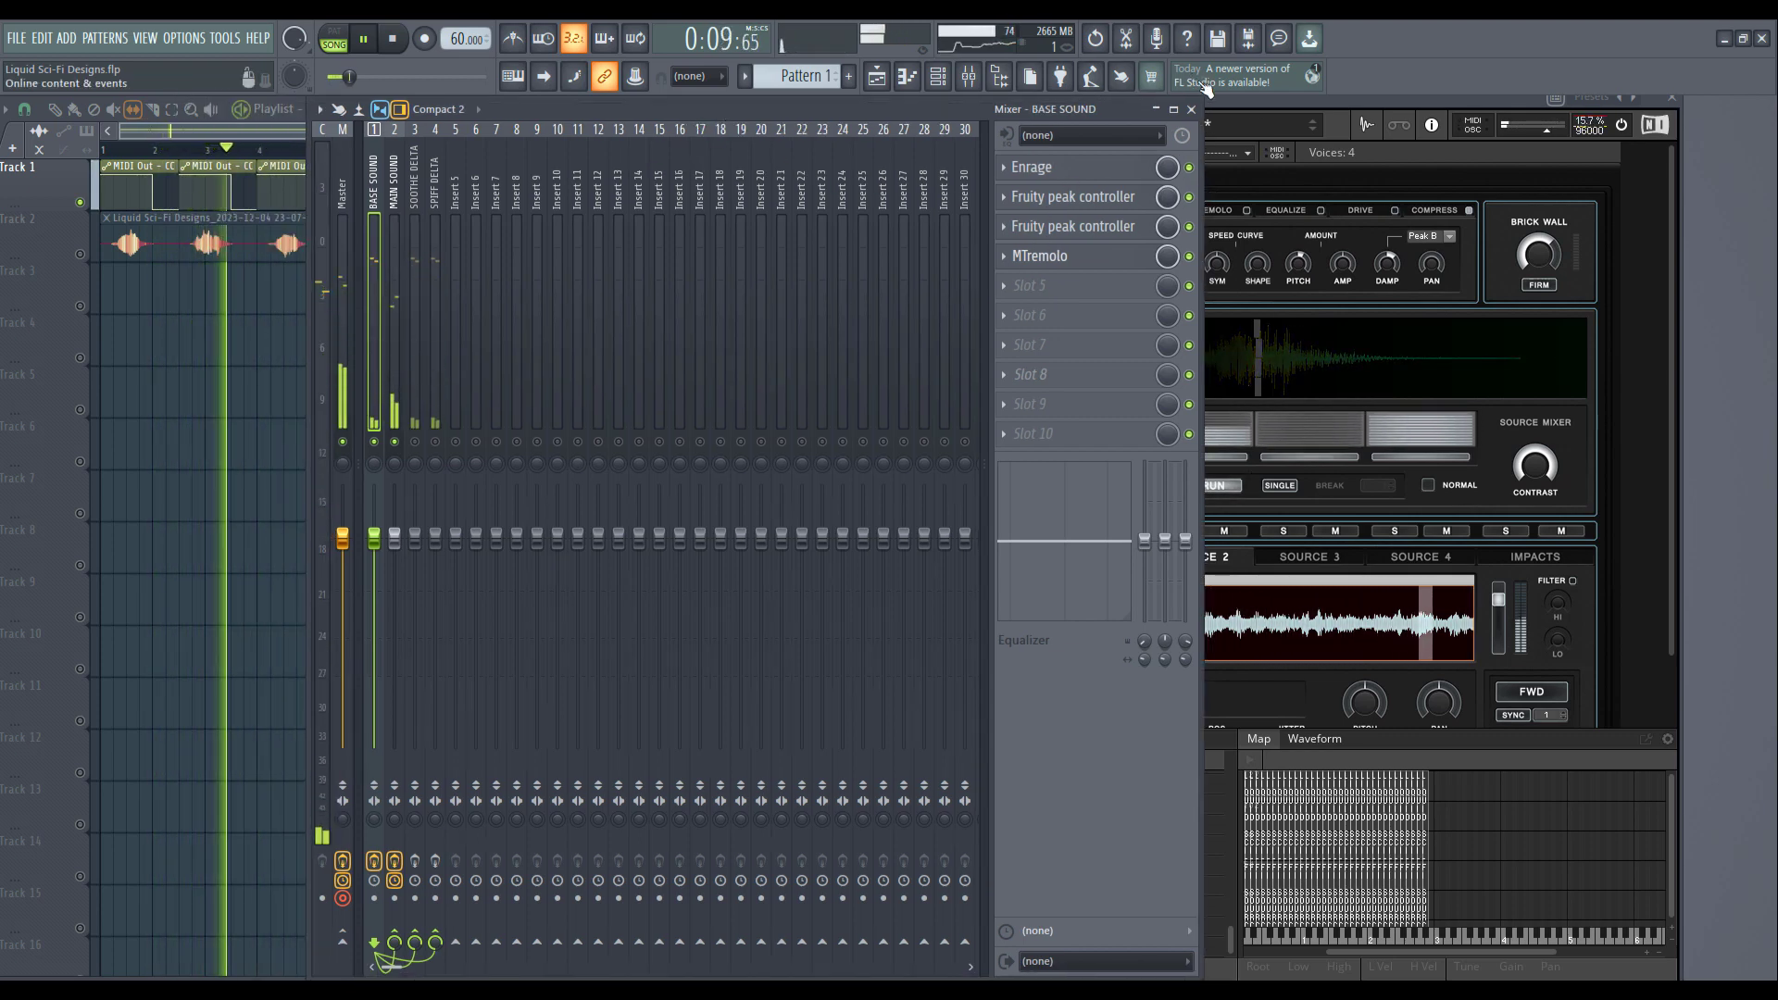
pyautogui.press('space')
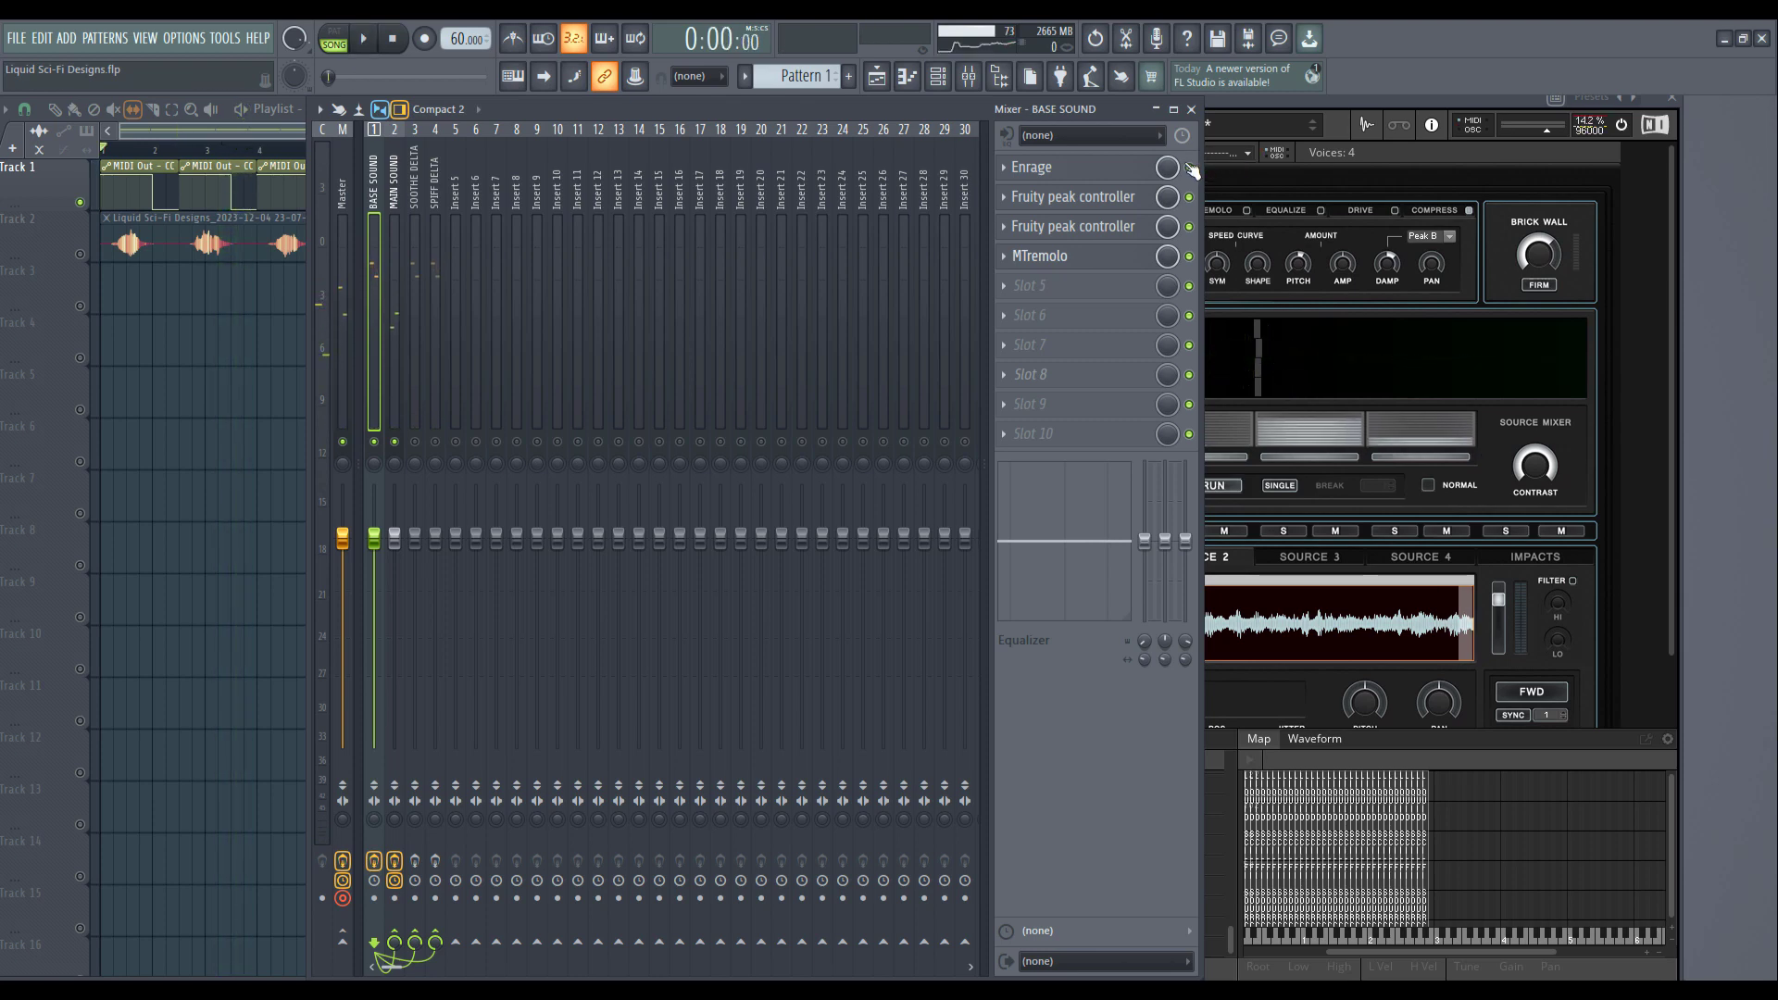
# Step: Inspect the MFlanger and FilterFreak1 settings on the MAIN SOUND mixer track, closing each effect window
pyautogui.click(414, 412)
pyautogui.click(394, 408)
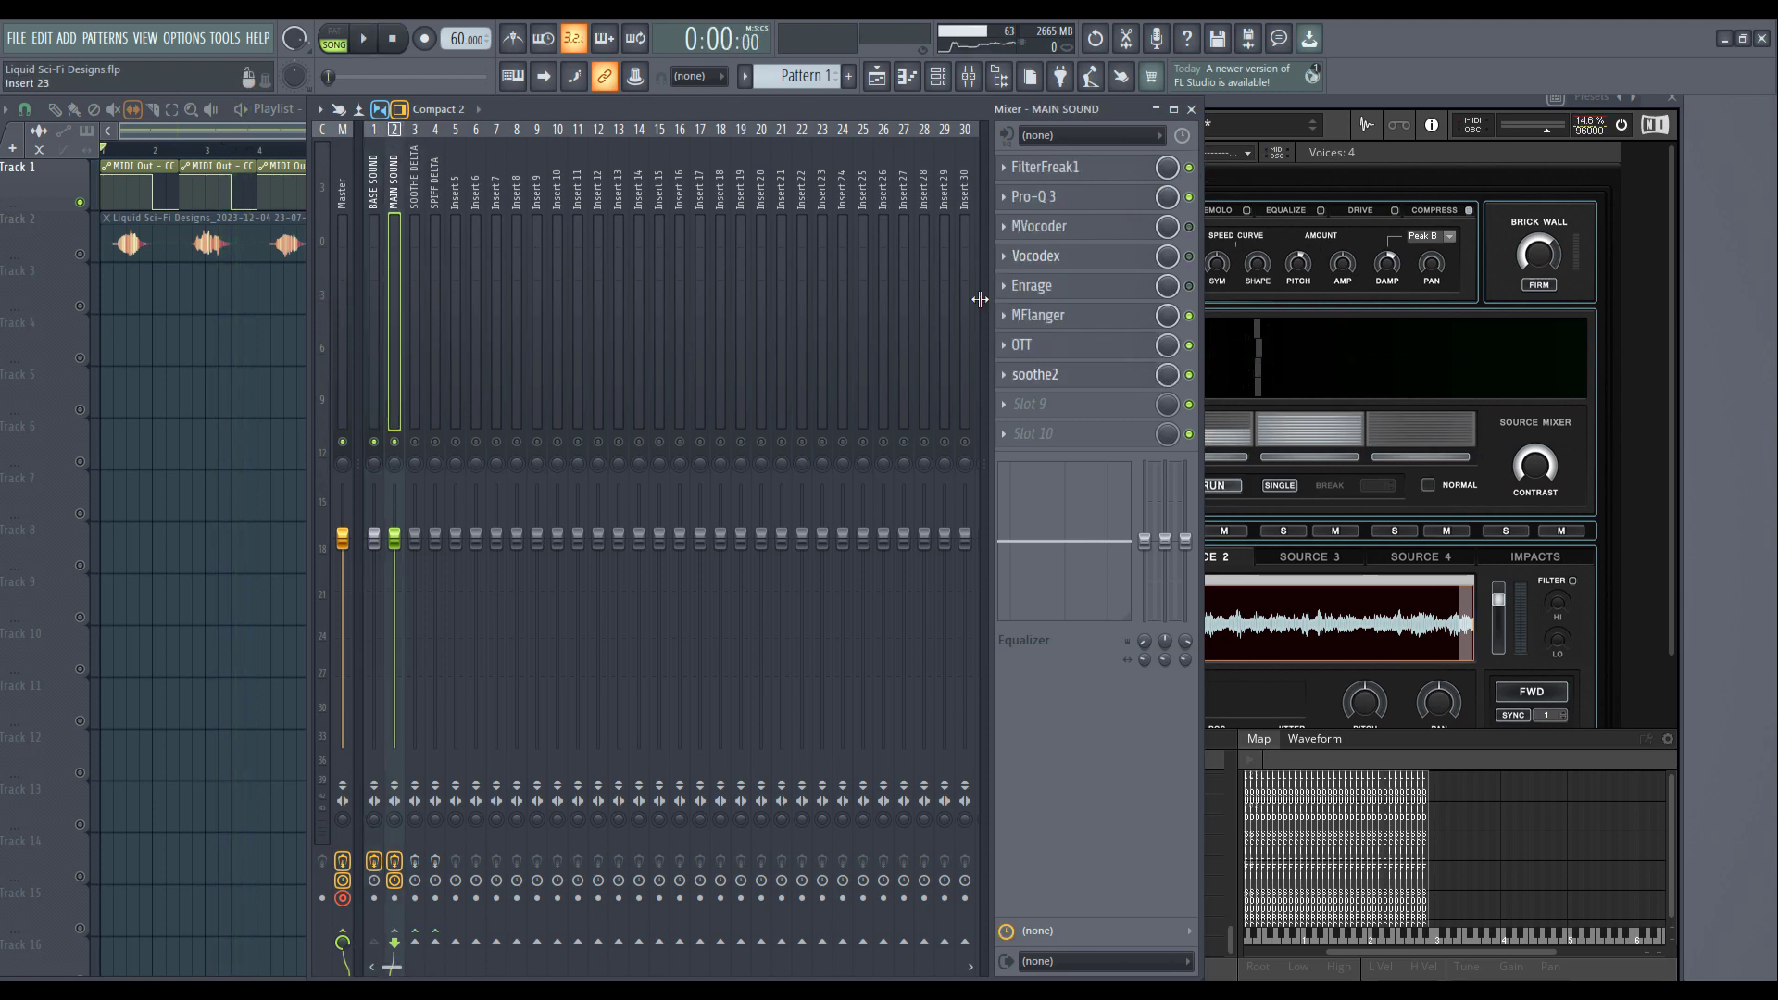
pyautogui.click(1046, 320)
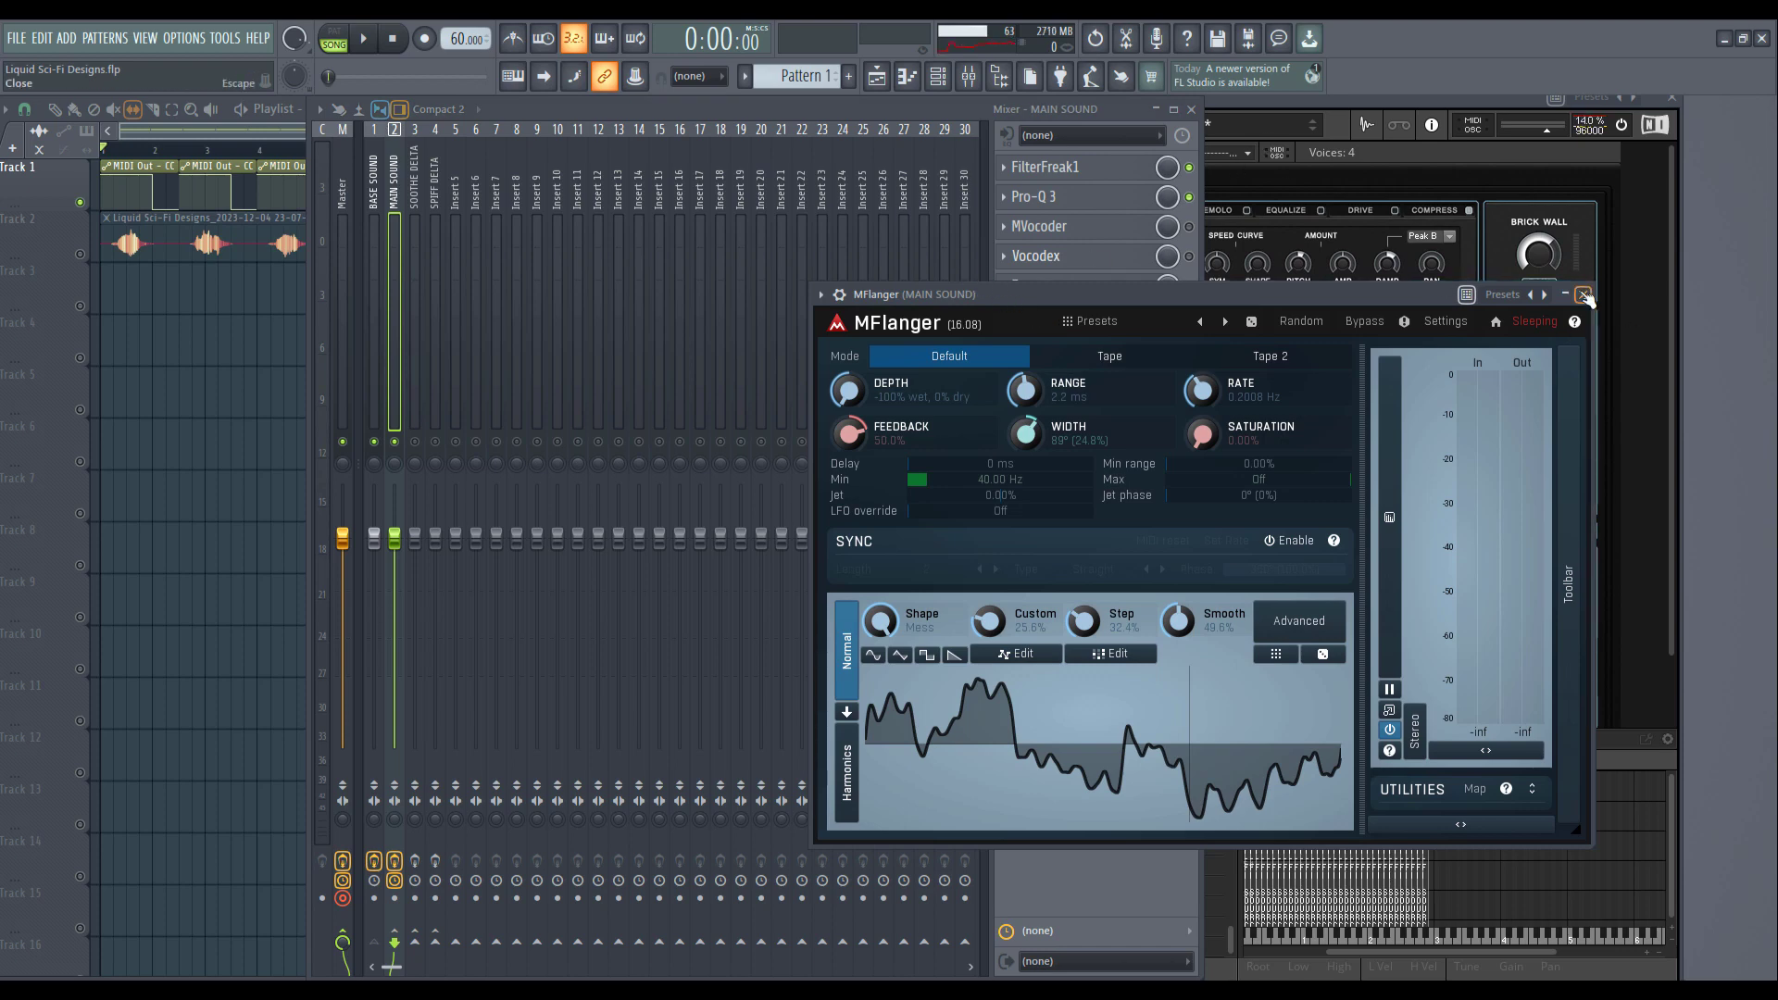
pyautogui.click(1584, 295)
pyautogui.click(1073, 314)
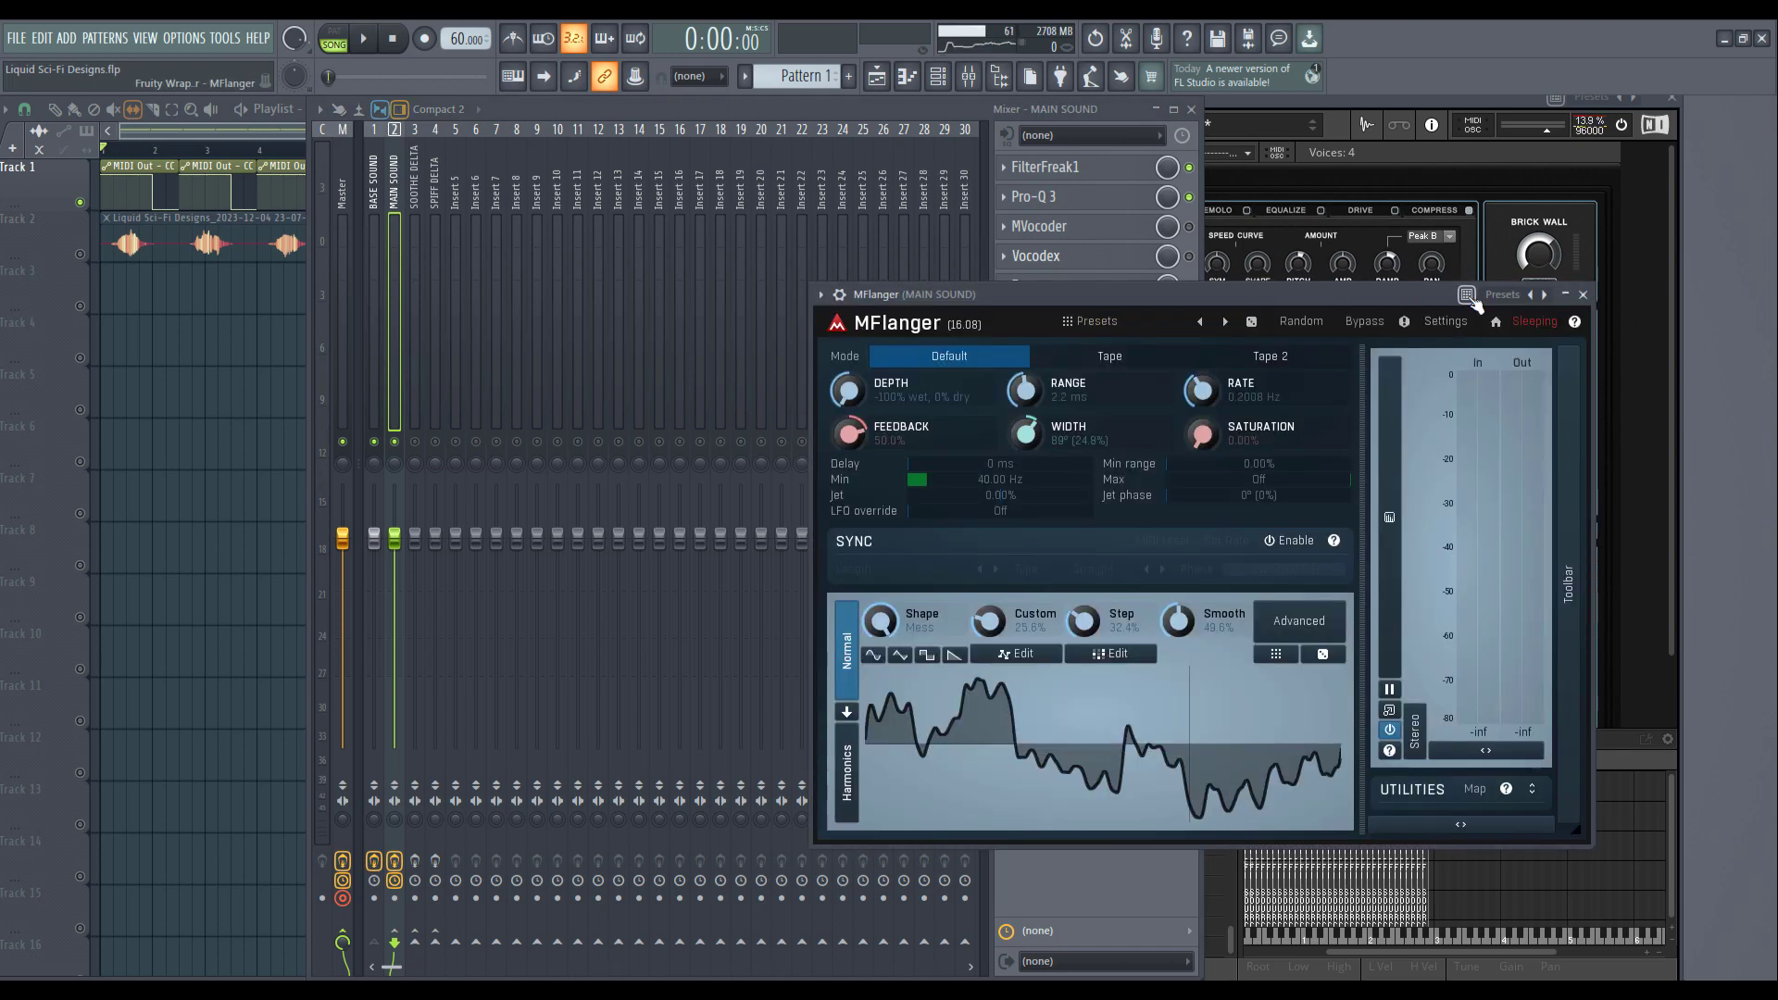
pyautogui.click(1582, 294)
pyautogui.click(1103, 173)
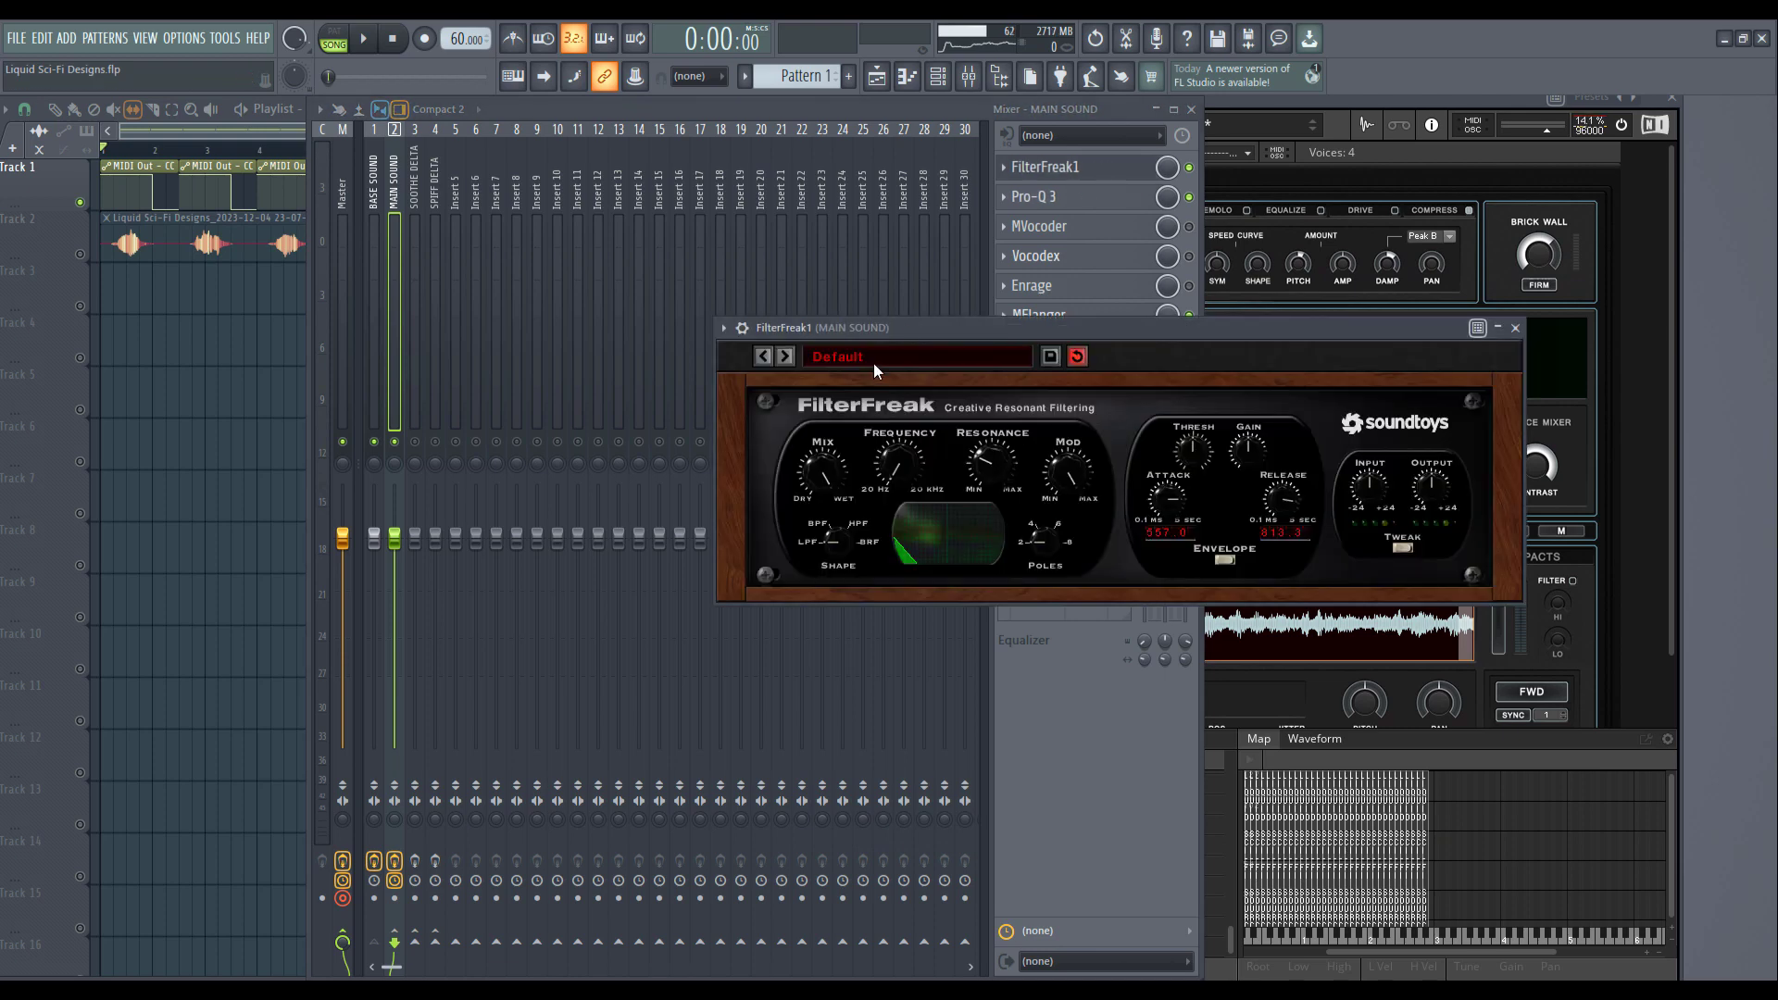
pyautogui.moveTo(827, 333); pyautogui.dragTo(460, 323)
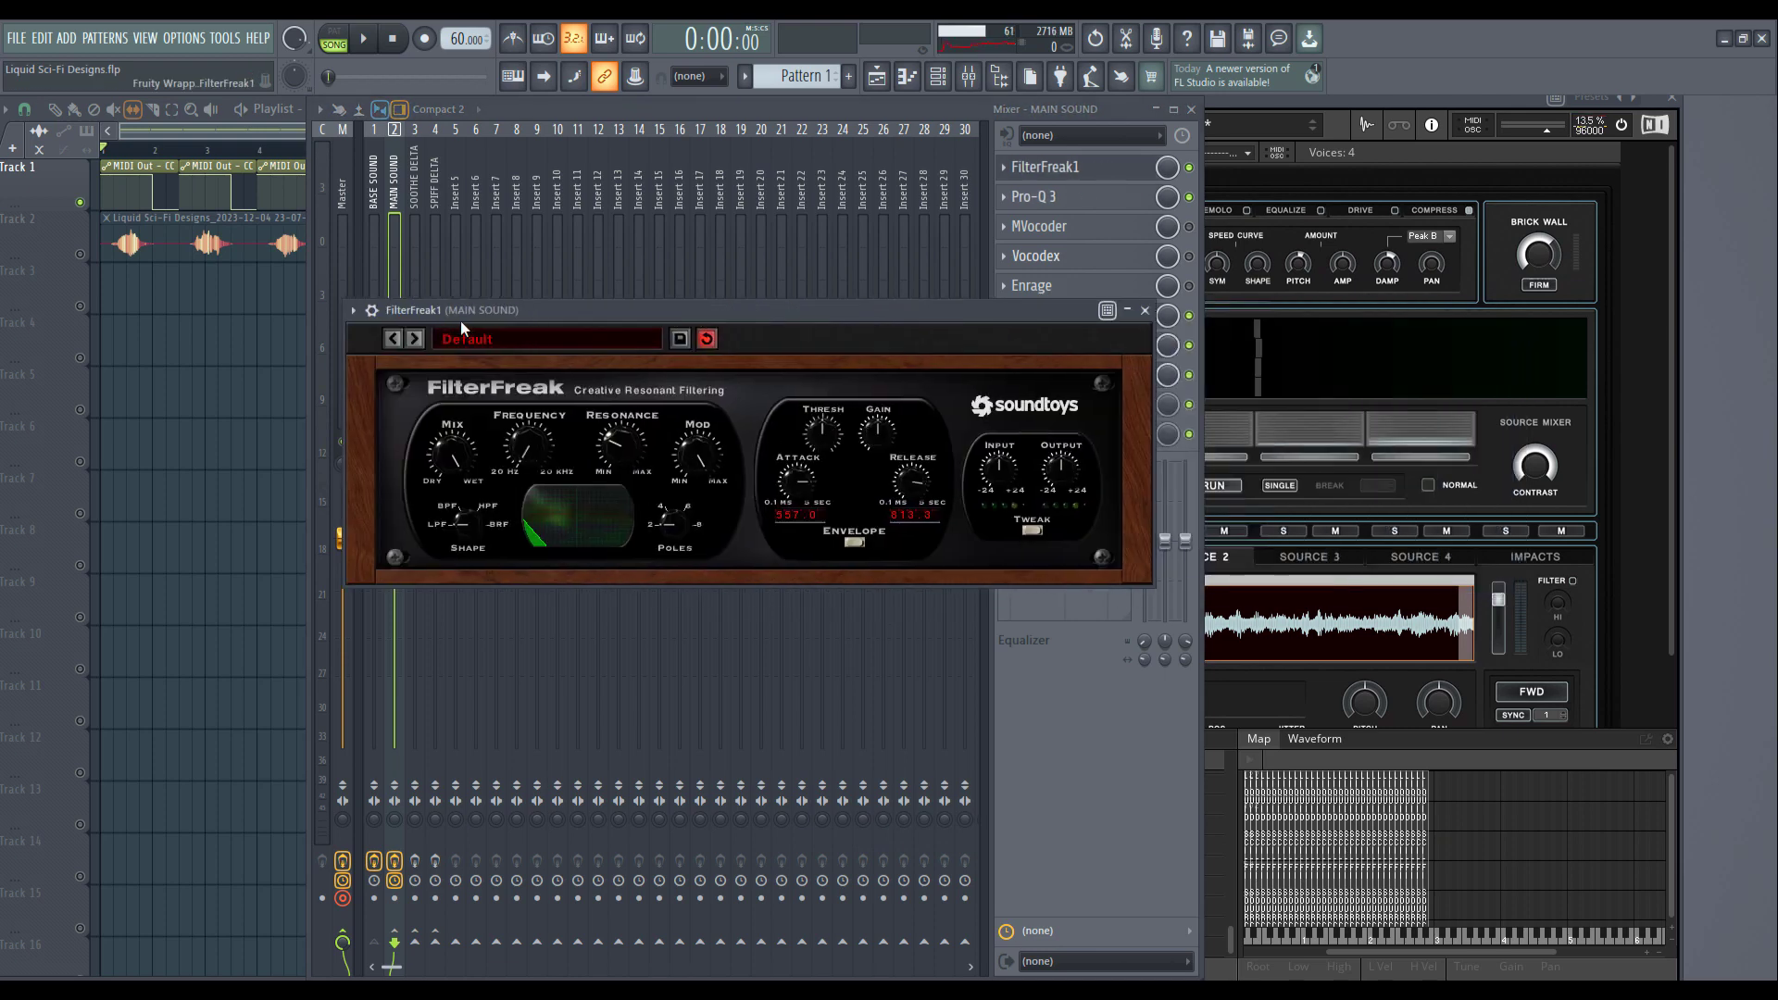
pyautogui.click(1144, 312)
# Step: Switch from MAIN SOUND to SOOTHE DELTA with its effects enabled, and inspect its soothe2 and Vocodex settings
pyautogui.moveTo(1305, 99); pyautogui.dragTo(1230, 109)
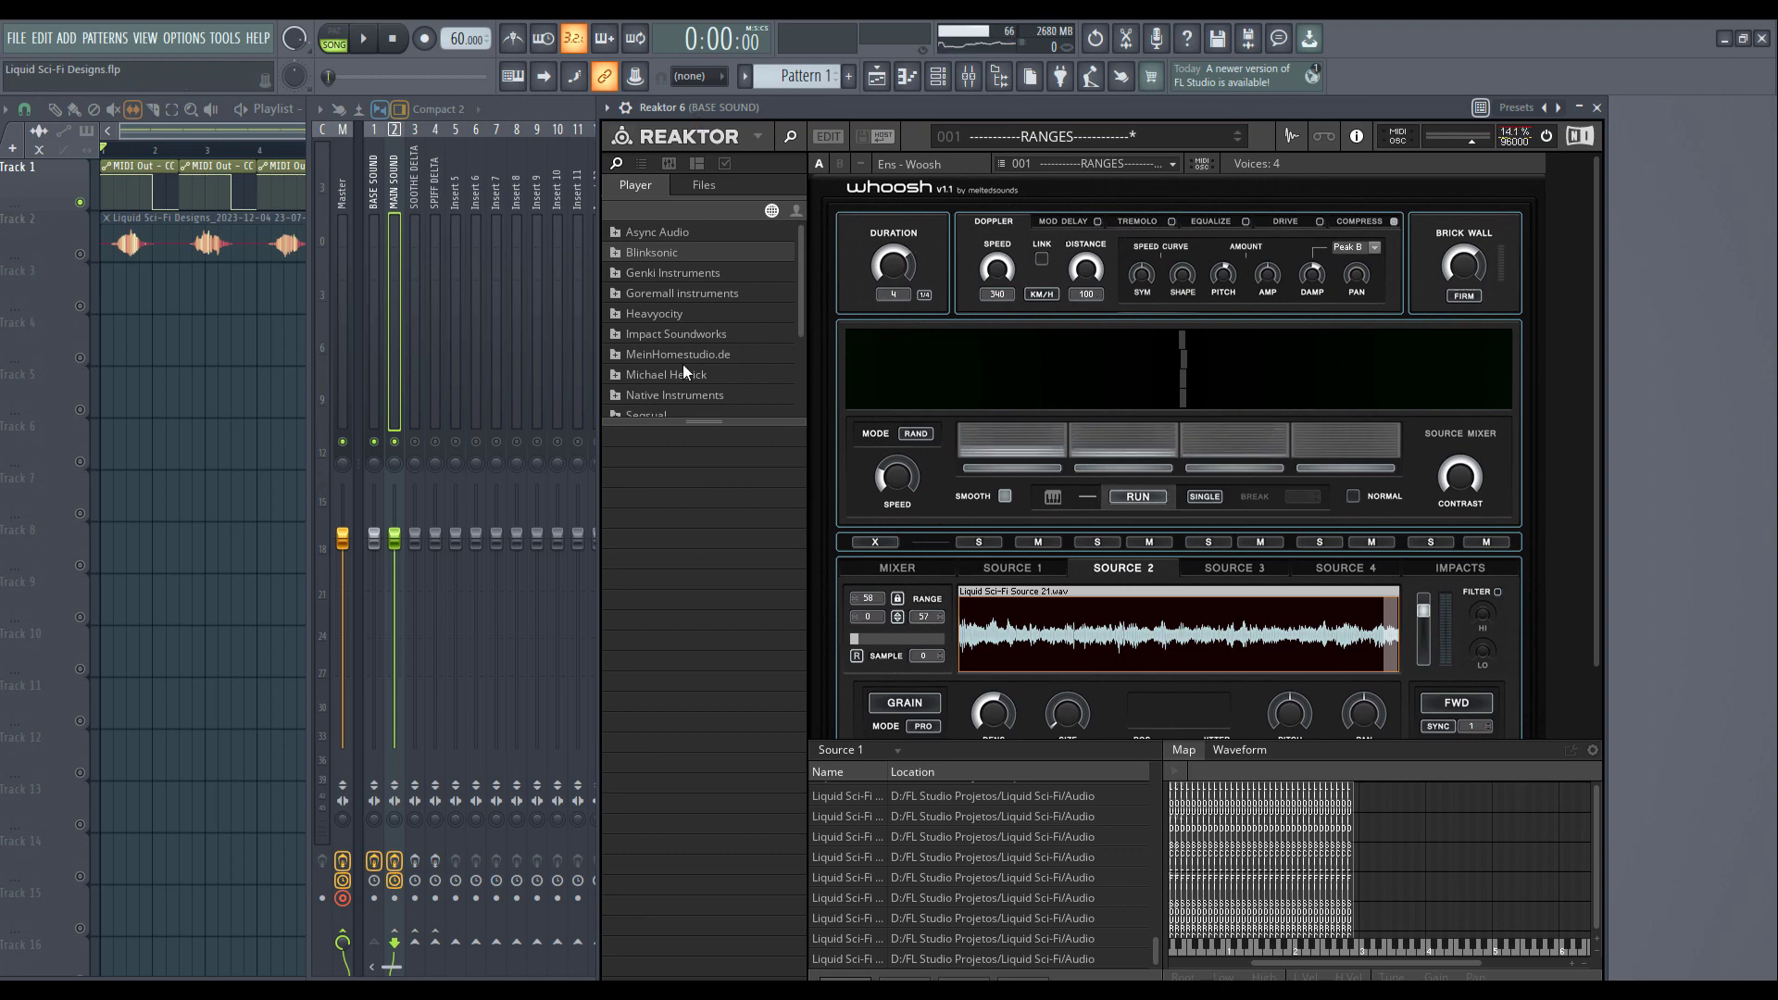
pyautogui.click(413, 344)
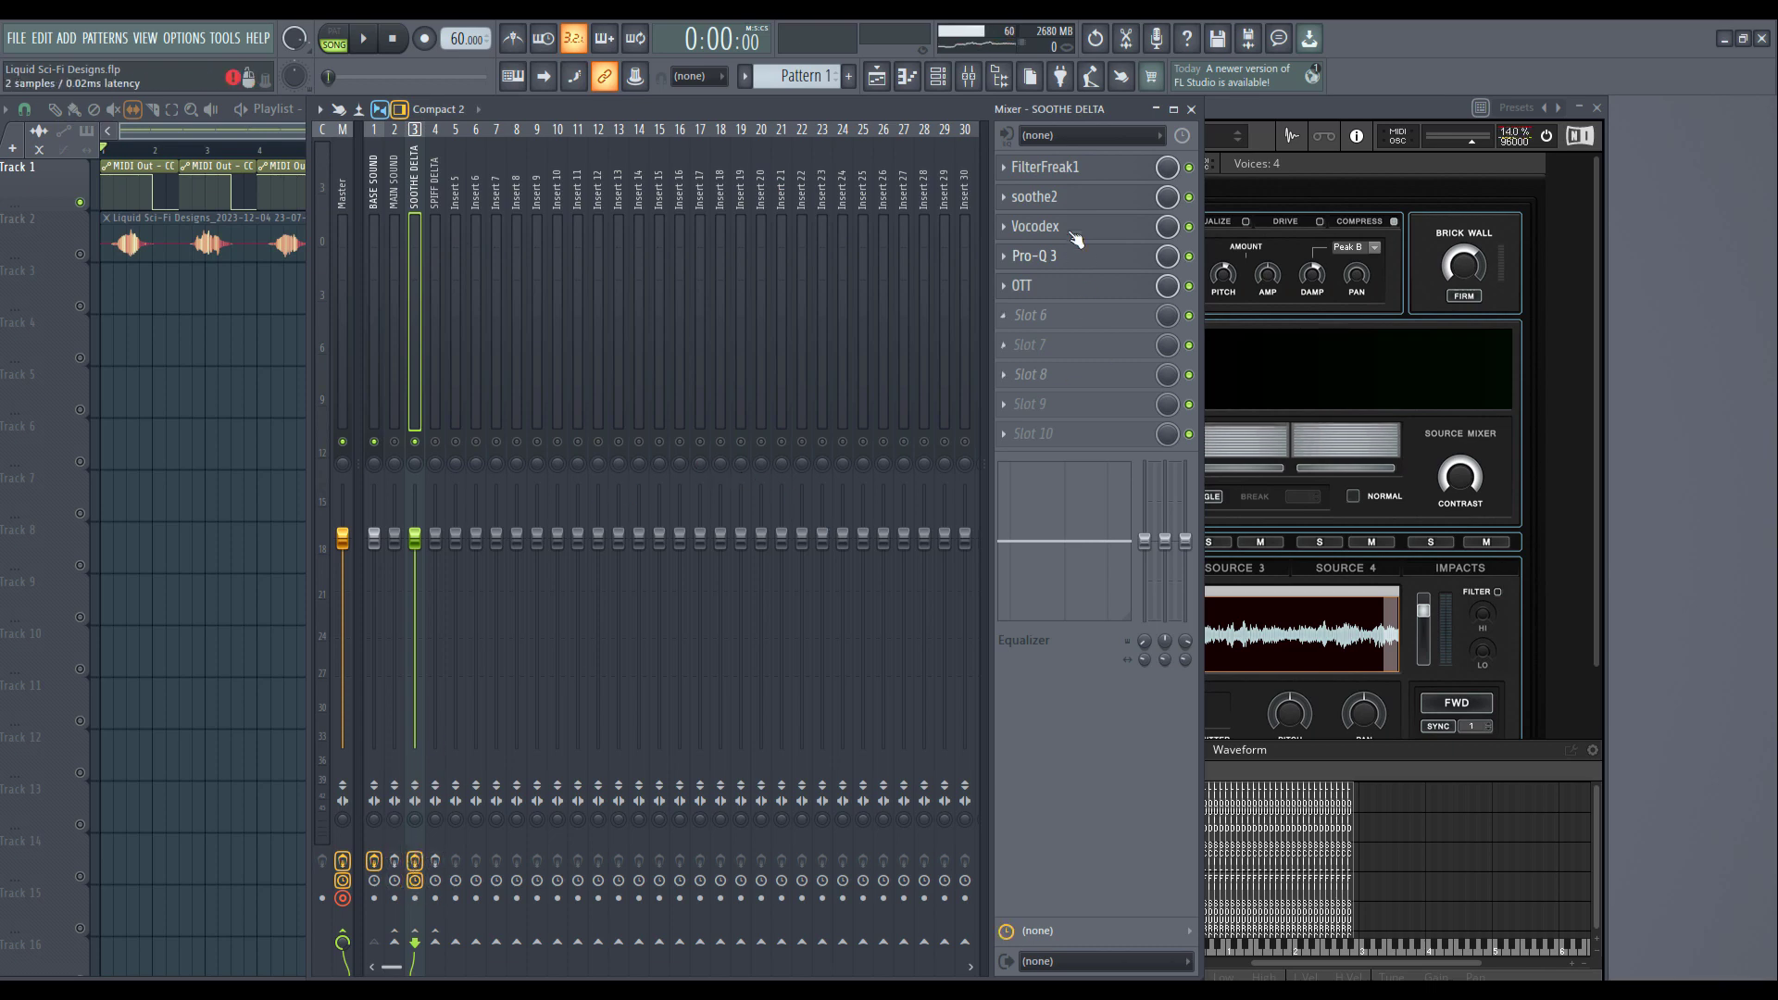
pyautogui.click(1035, 197)
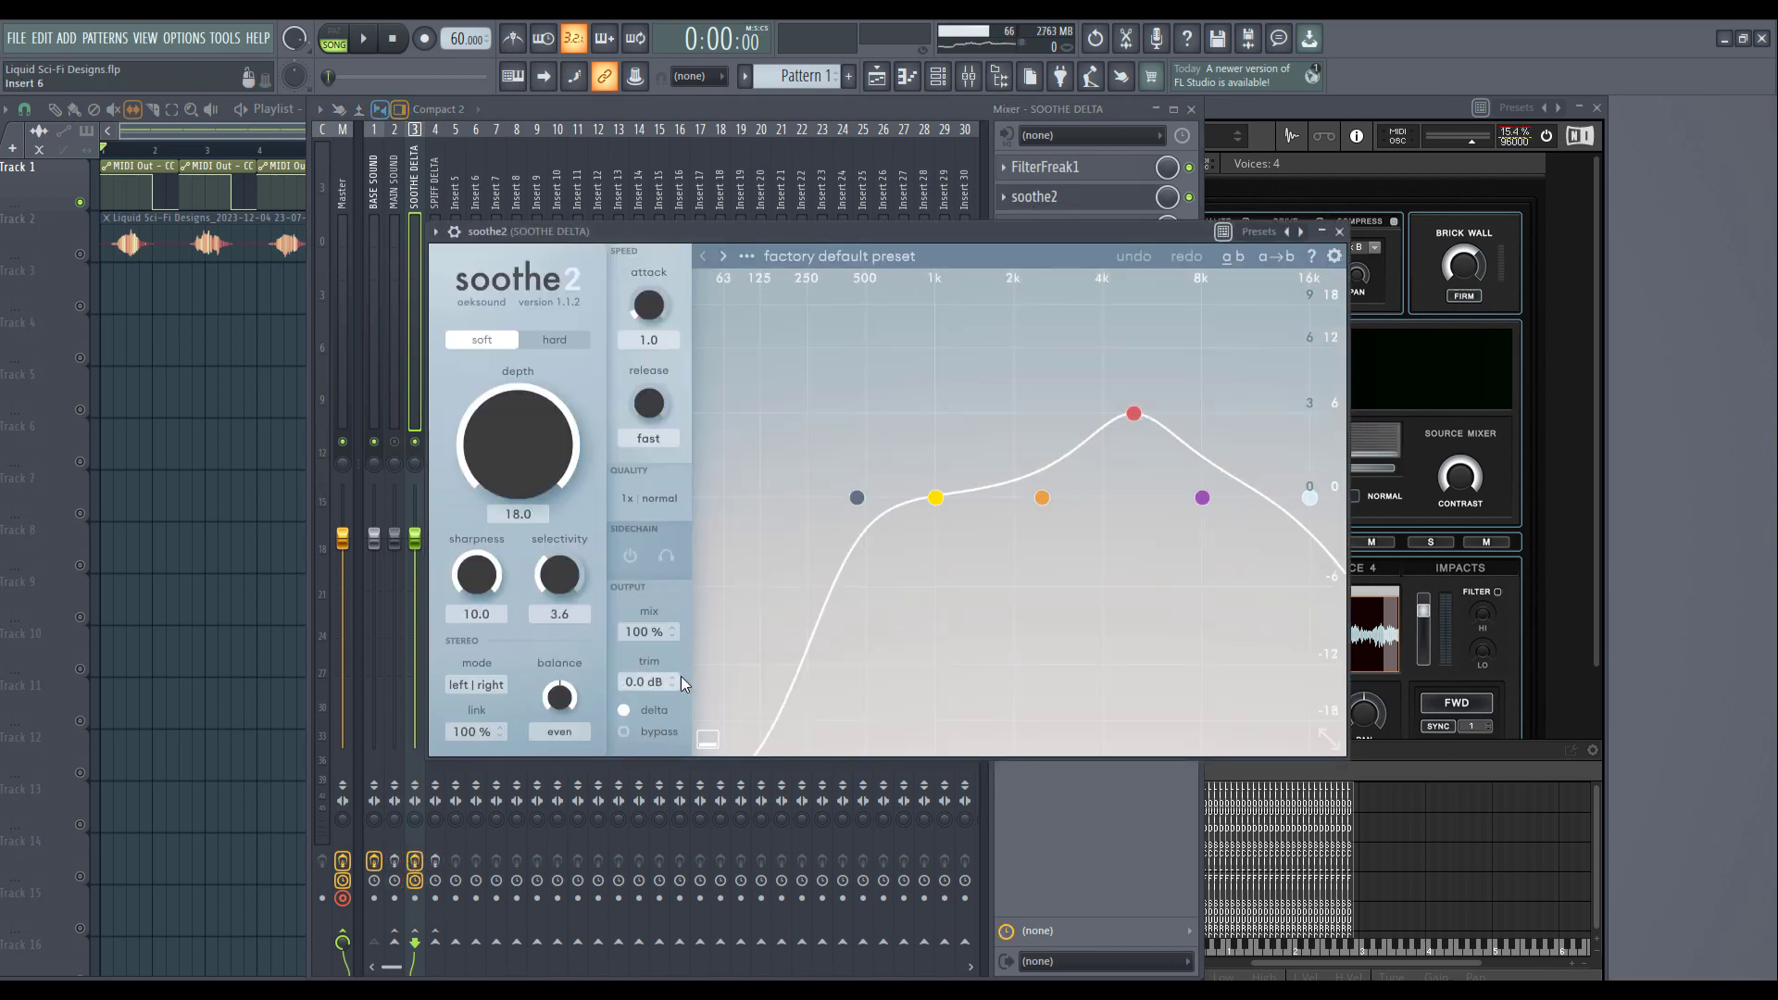
pyautogui.click(1341, 231)
pyautogui.click(1070, 230)
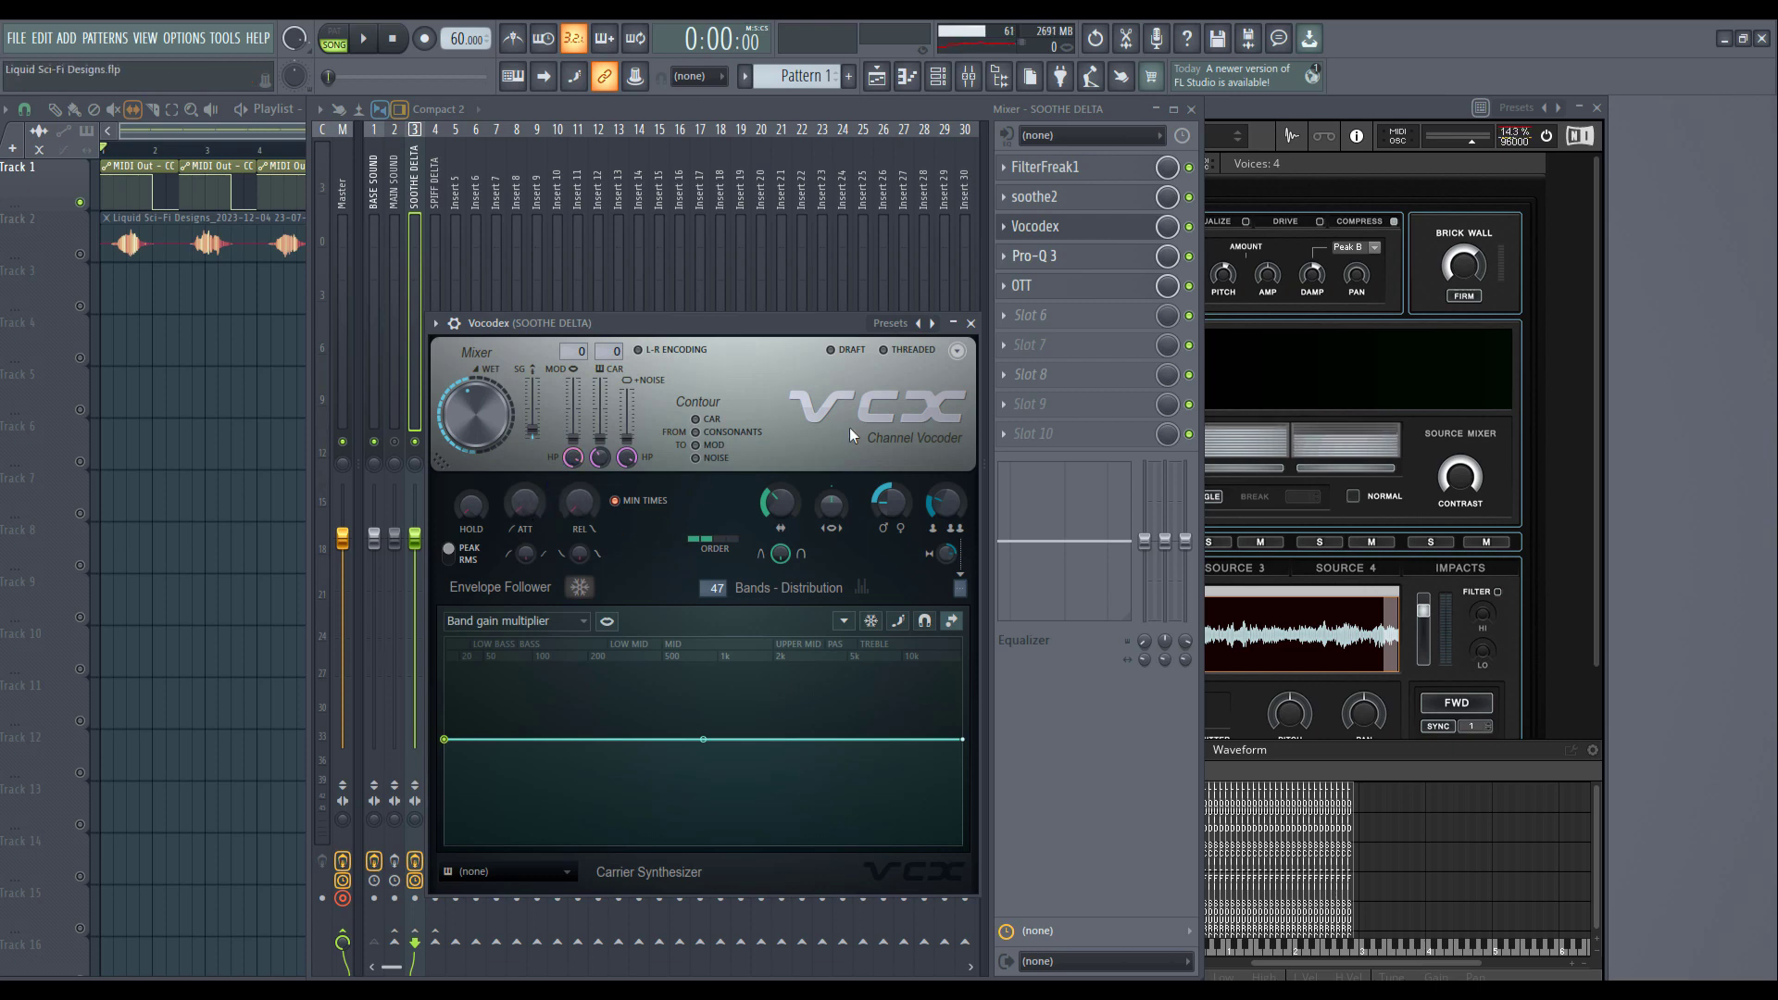
pyautogui.click(970, 324)
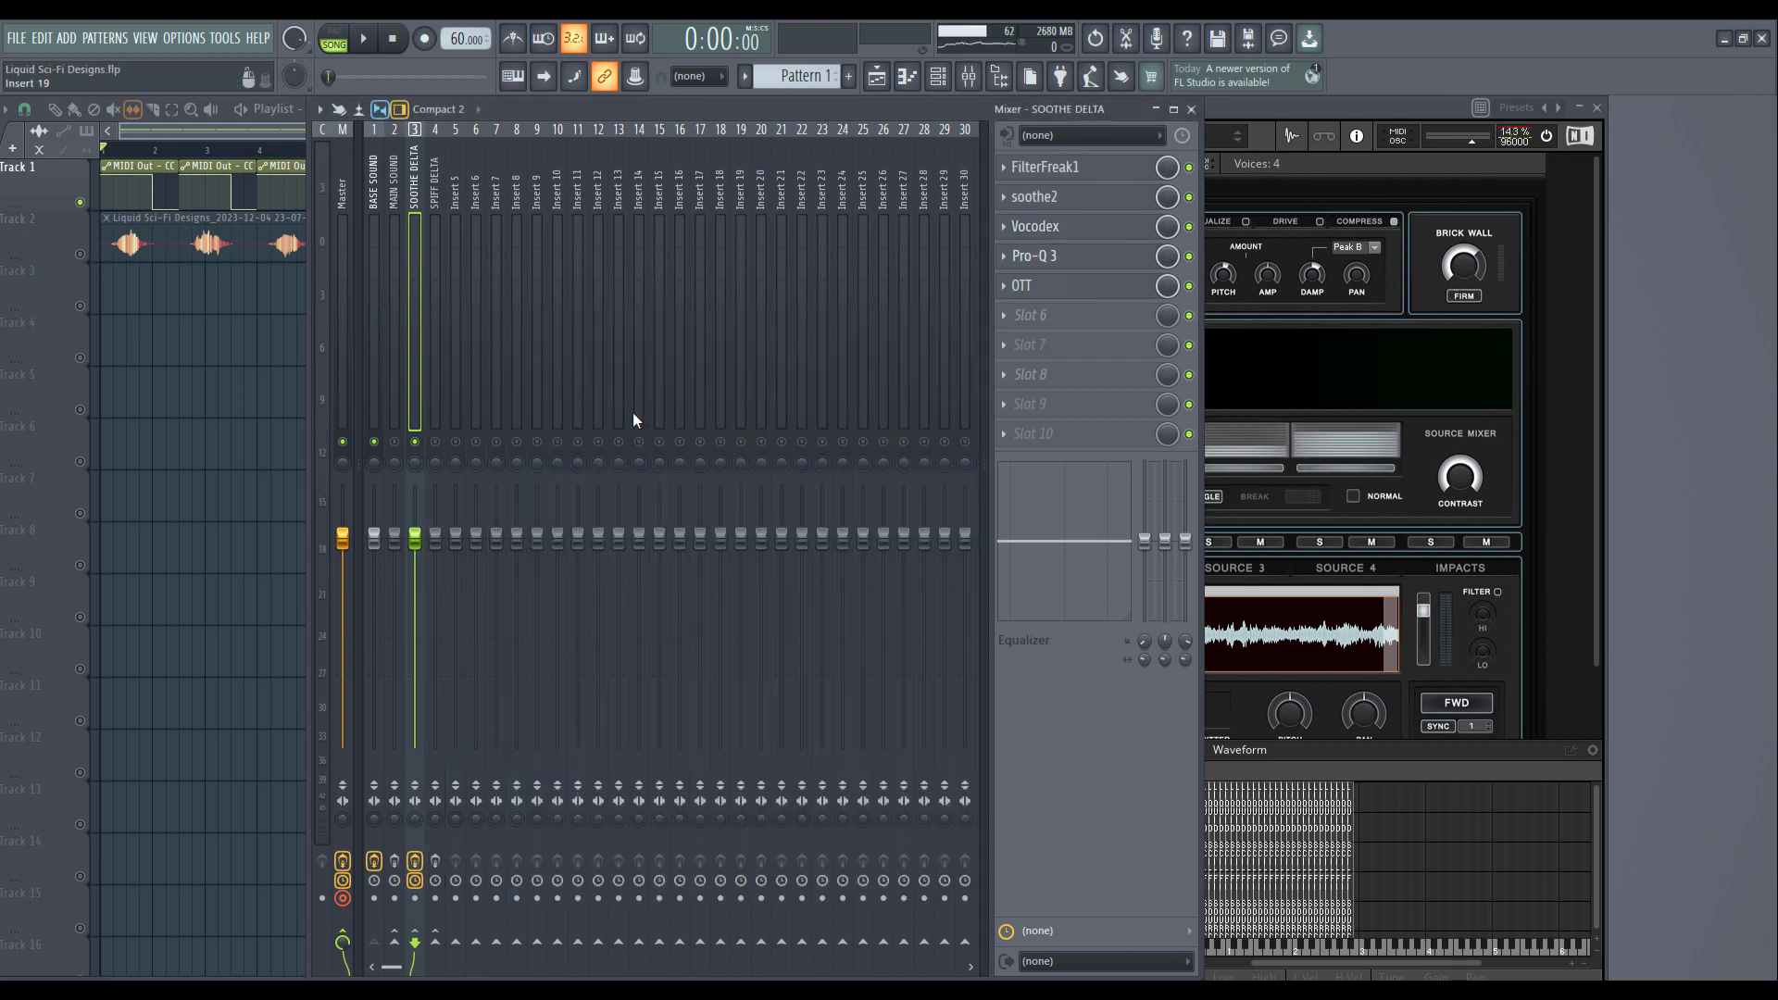
# Step: Play the arrangement with SOOTHE DELTA's FilterFreak1 bypassed, and move the mixer clear of the playlist and the FilterFreak1 window
pyautogui.press('space')
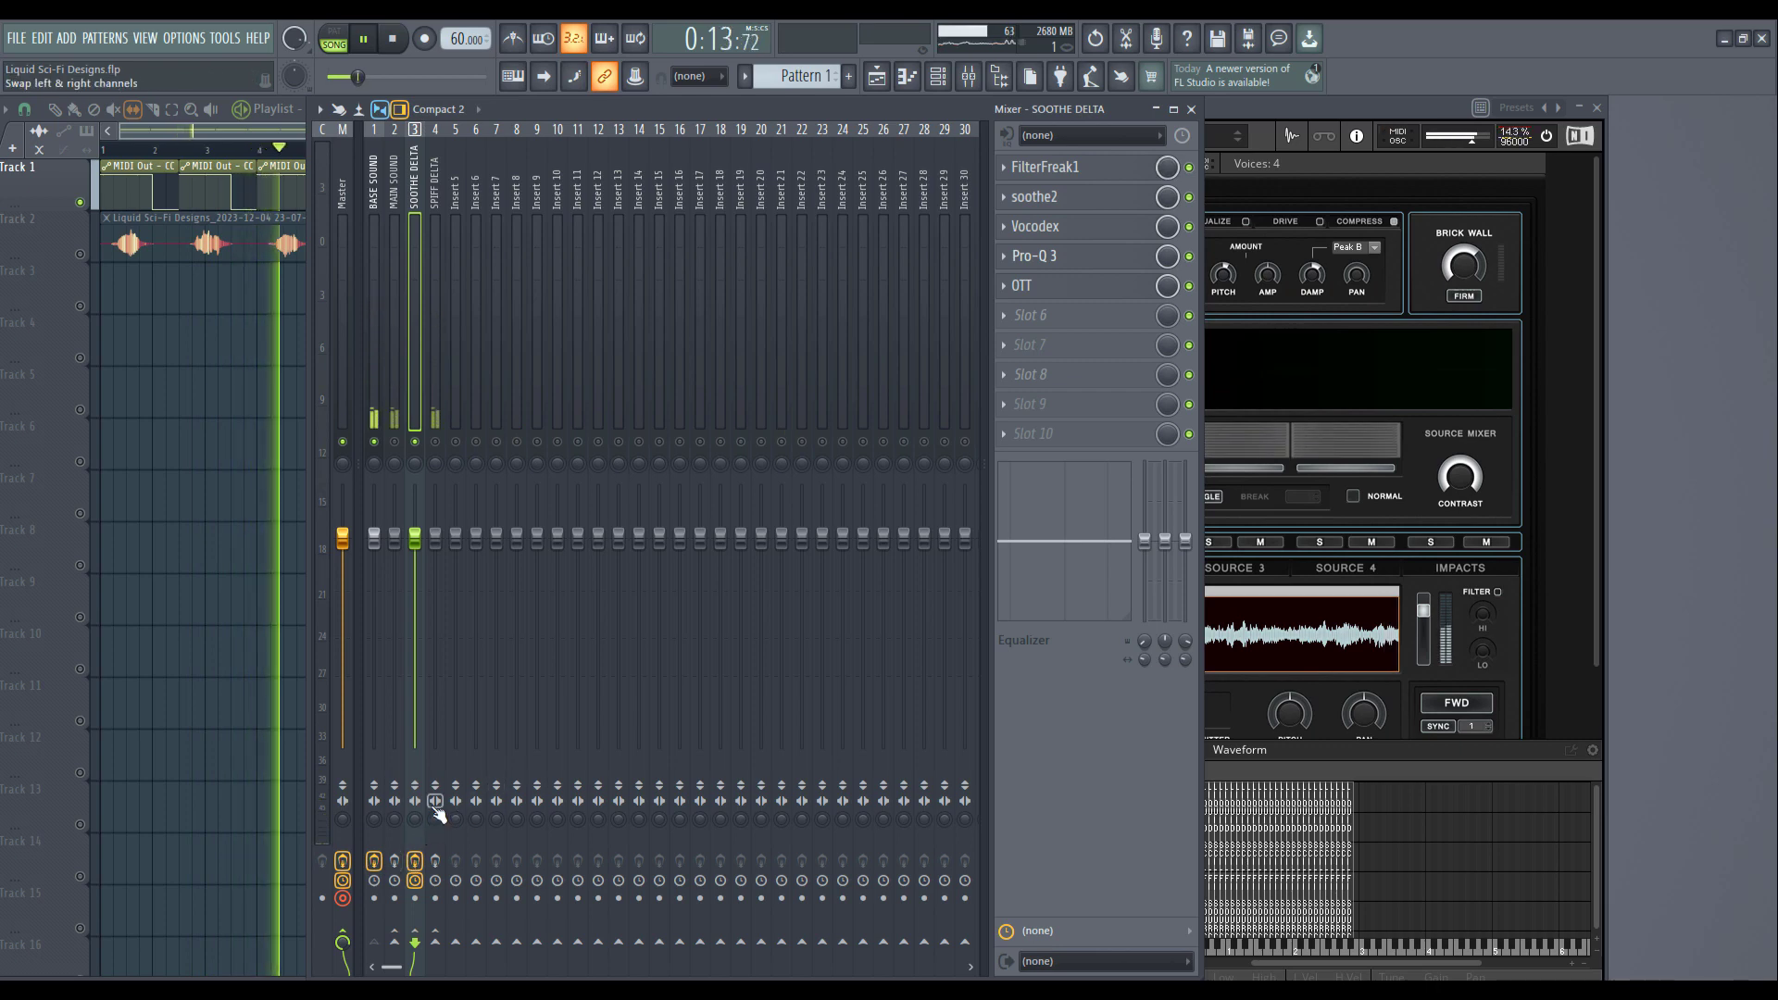
pyautogui.click(1064, 166)
pyautogui.click(815, 263)
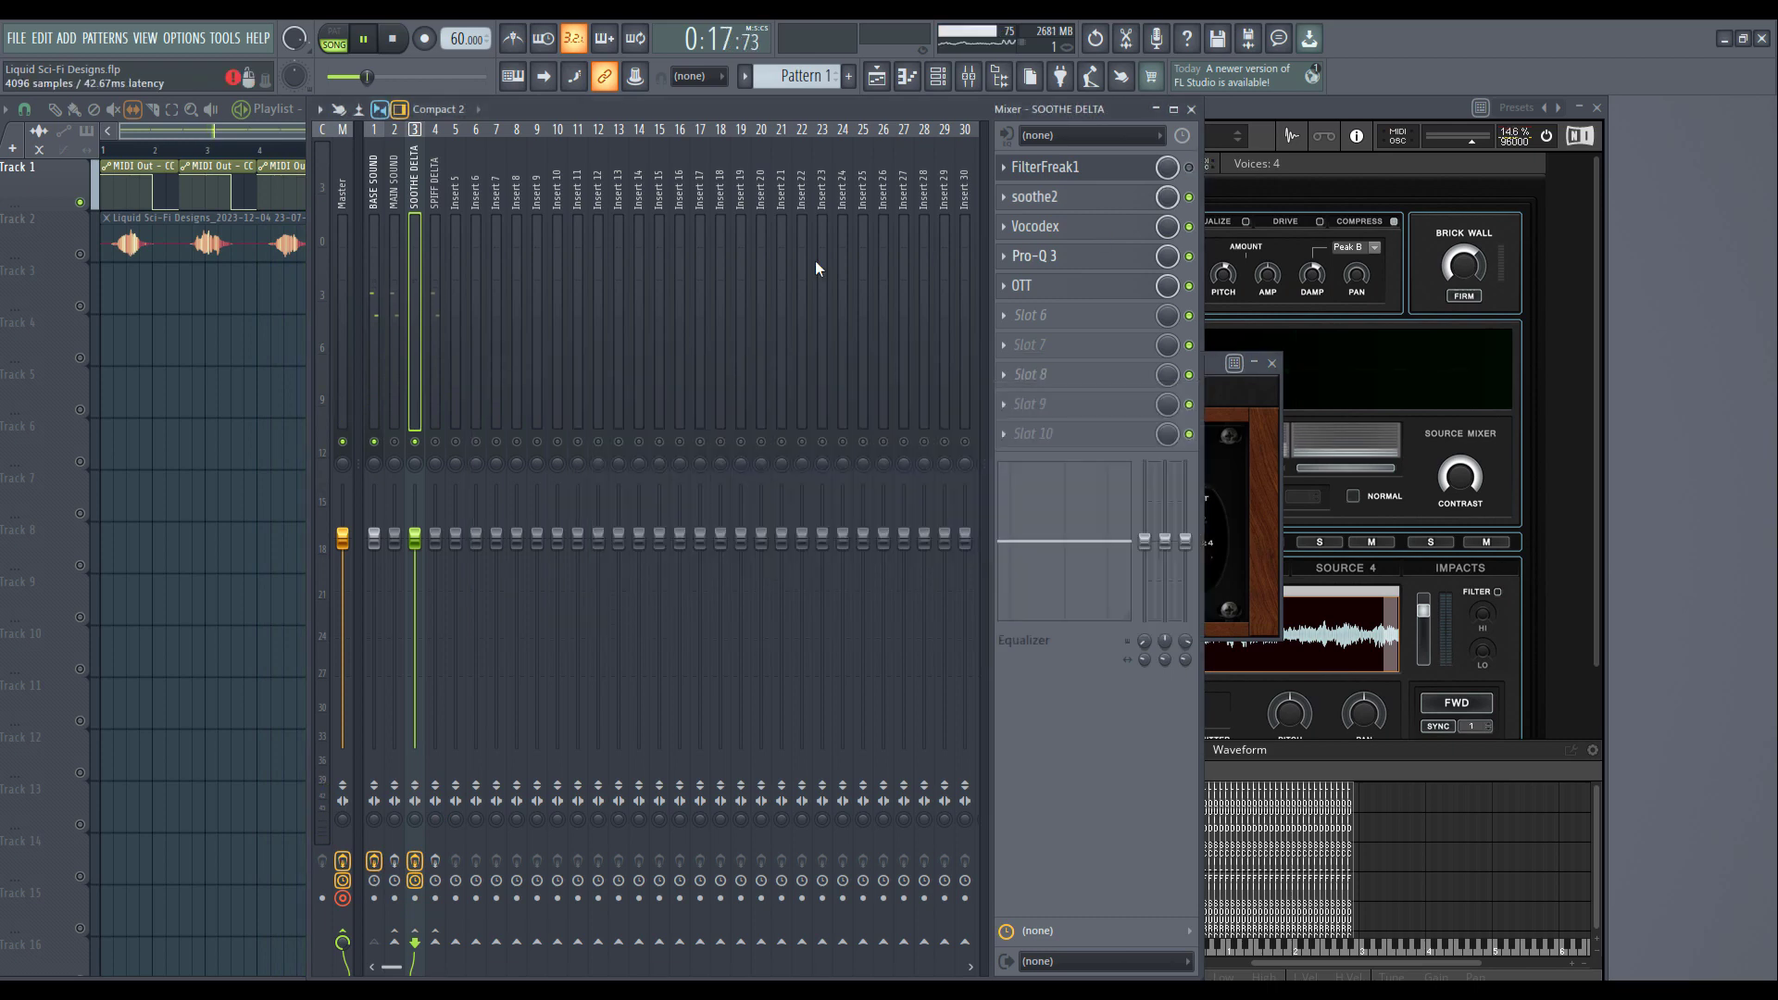
pyautogui.moveTo(513, 109); pyautogui.dragTo(937, 119)
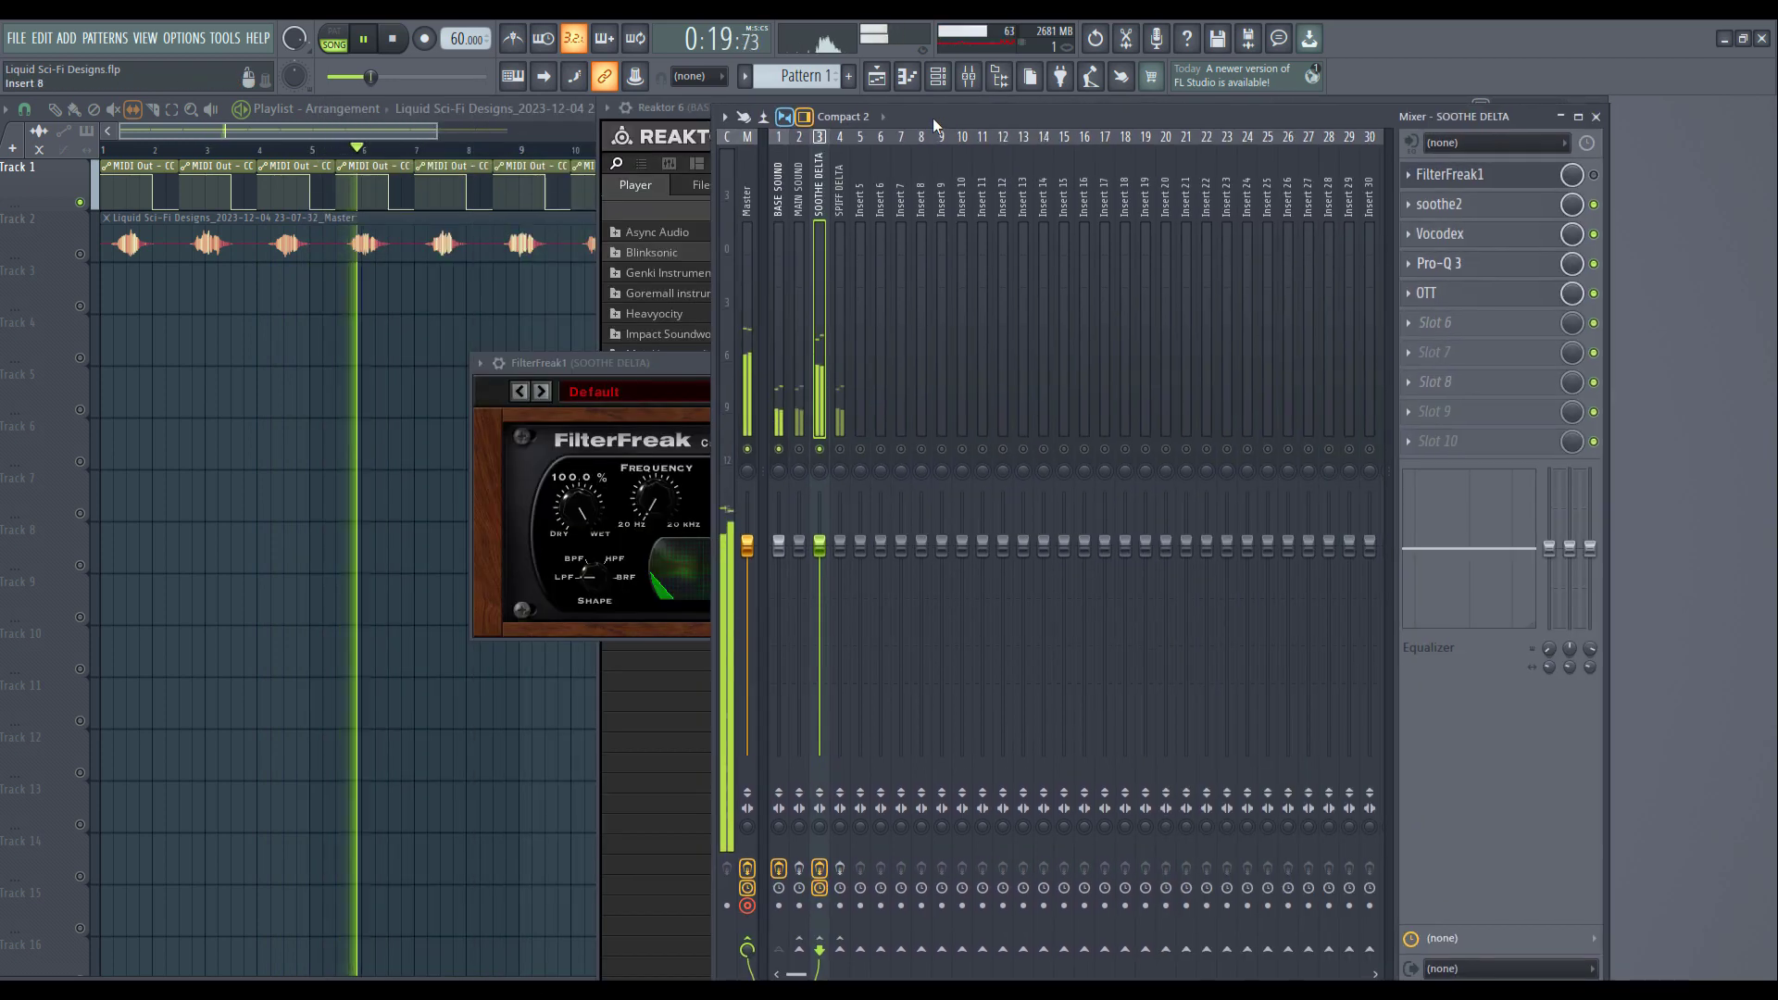
# Step: Move the SOOTHE DELTA FilterFreak1 window over the playlist, stop playback, and select the SOOTHE DELTA mixer track
pyautogui.click(658, 363)
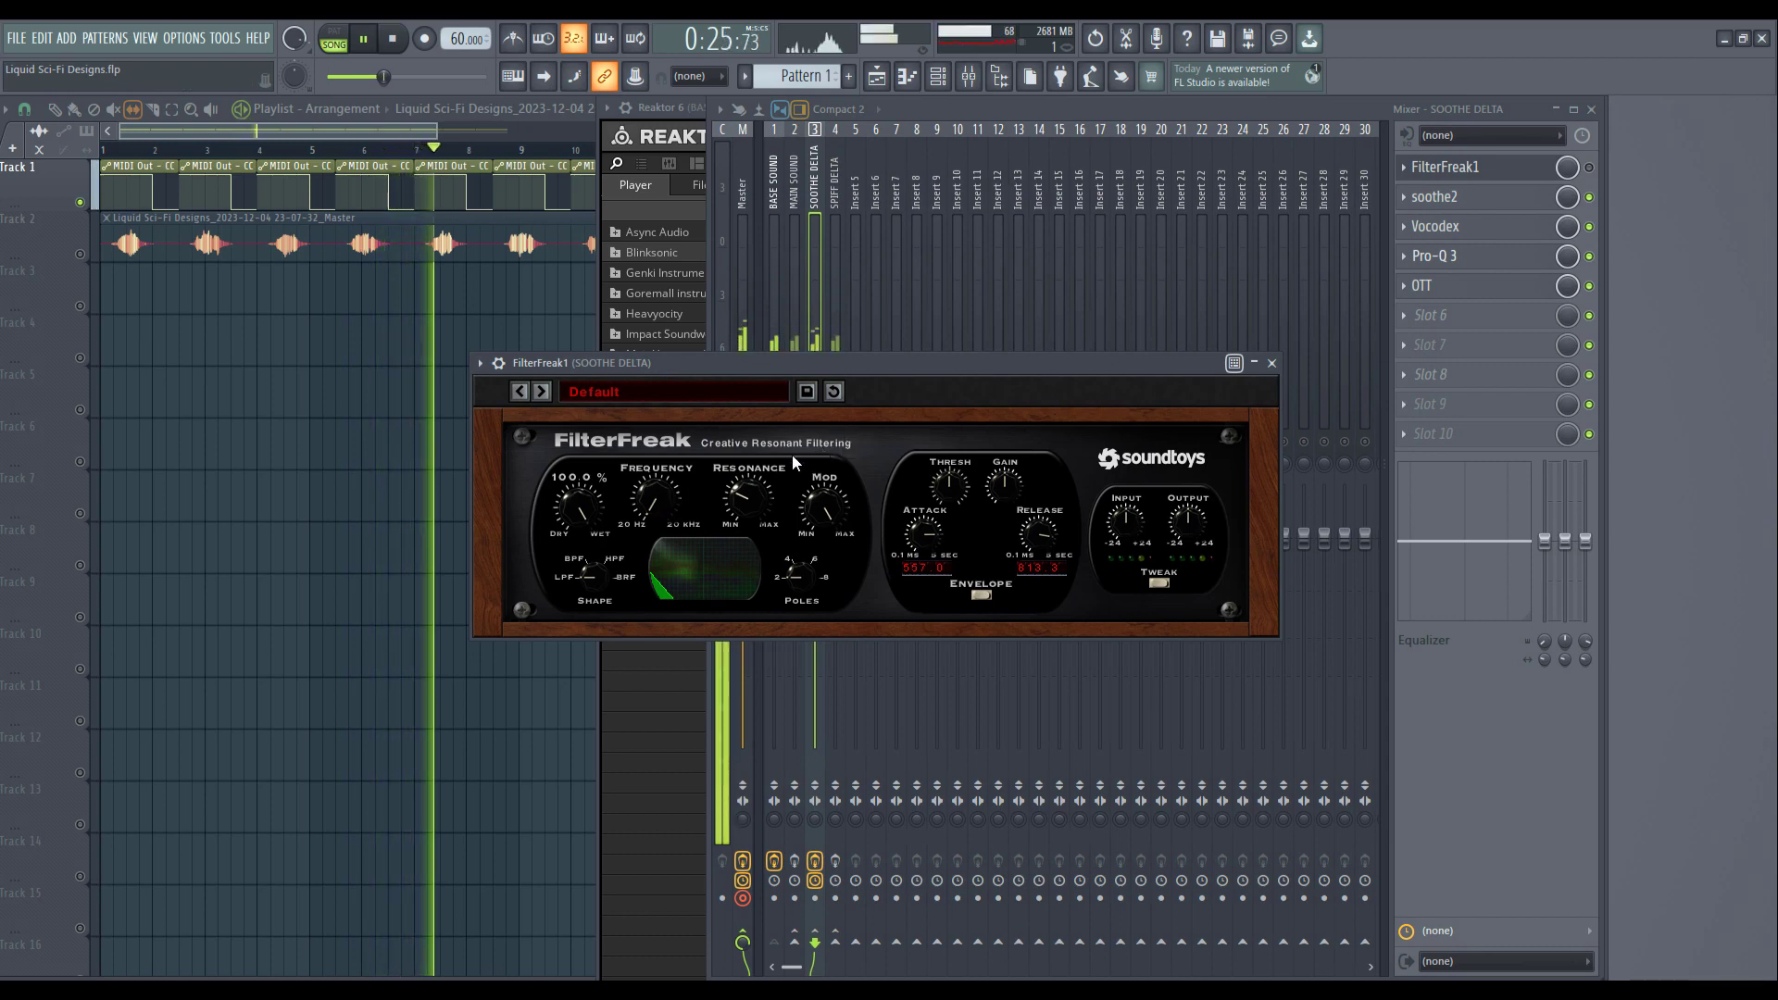
pyautogui.moveTo(676, 379); pyautogui.dragTo(315, 398)
pyautogui.press('space')
pyautogui.click(819, 348)
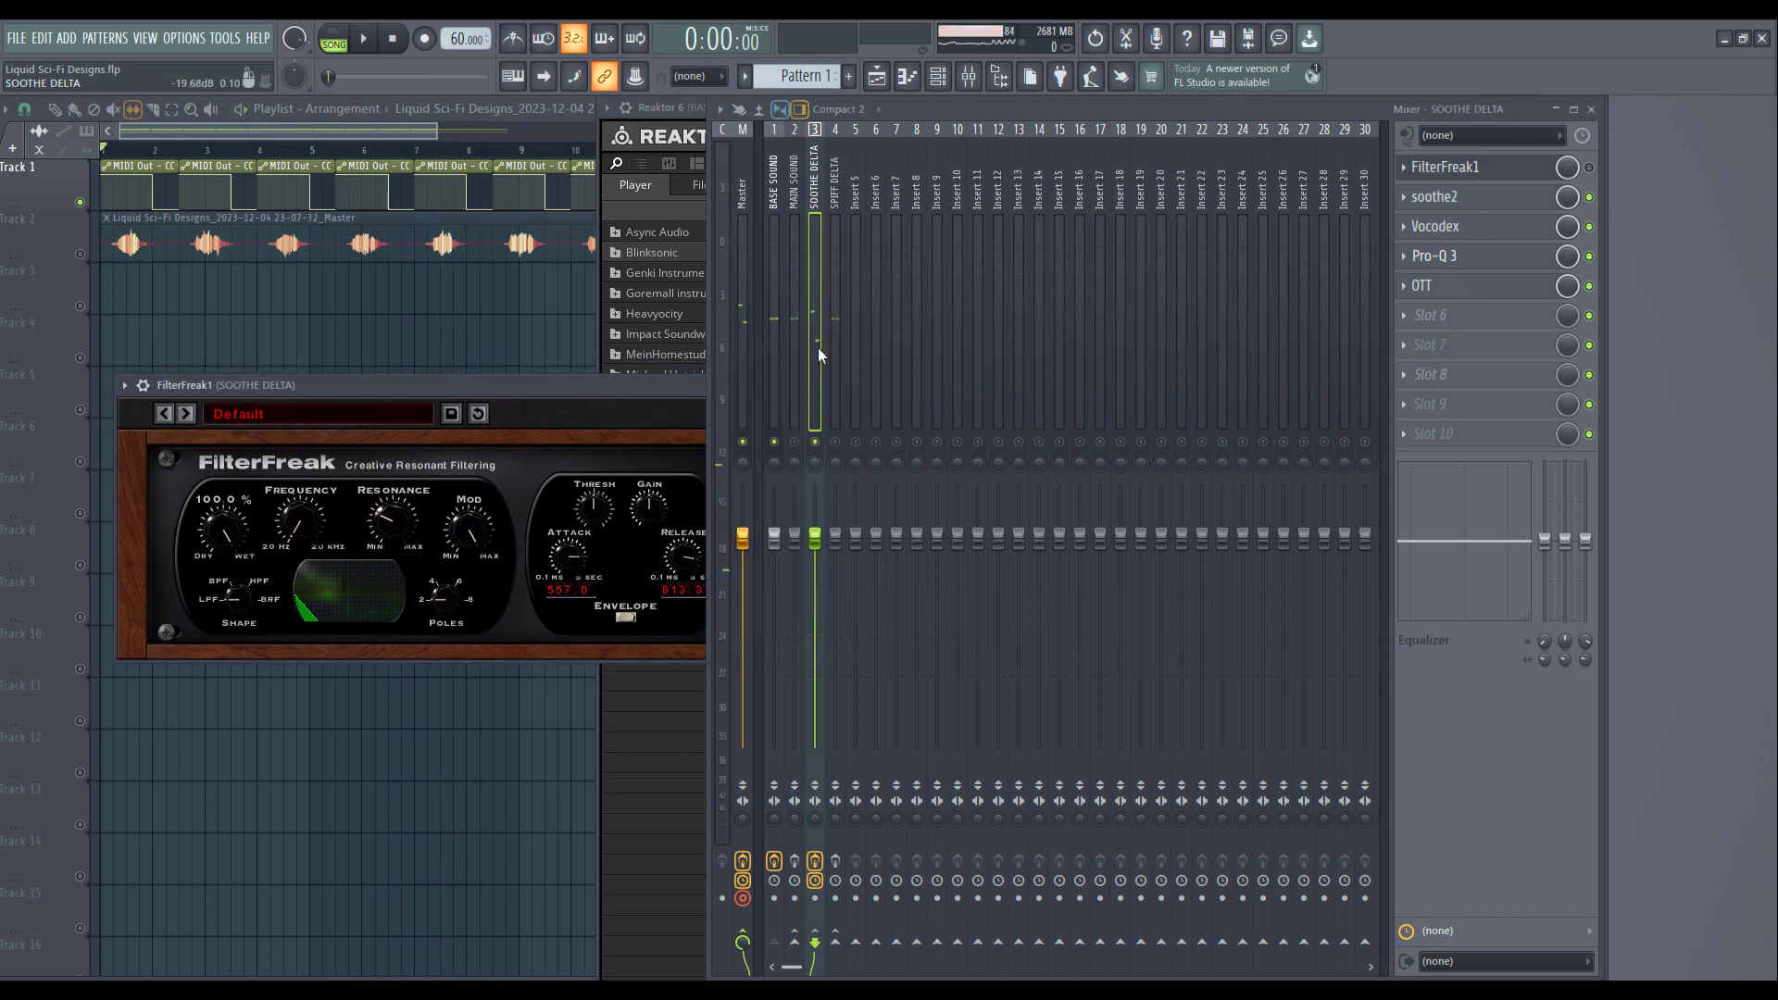
# Step: Inspect the soothe2 and Vocodex settings on SOOTHE DELTA, moving the soothe2 window aside
pyautogui.click(1453, 198)
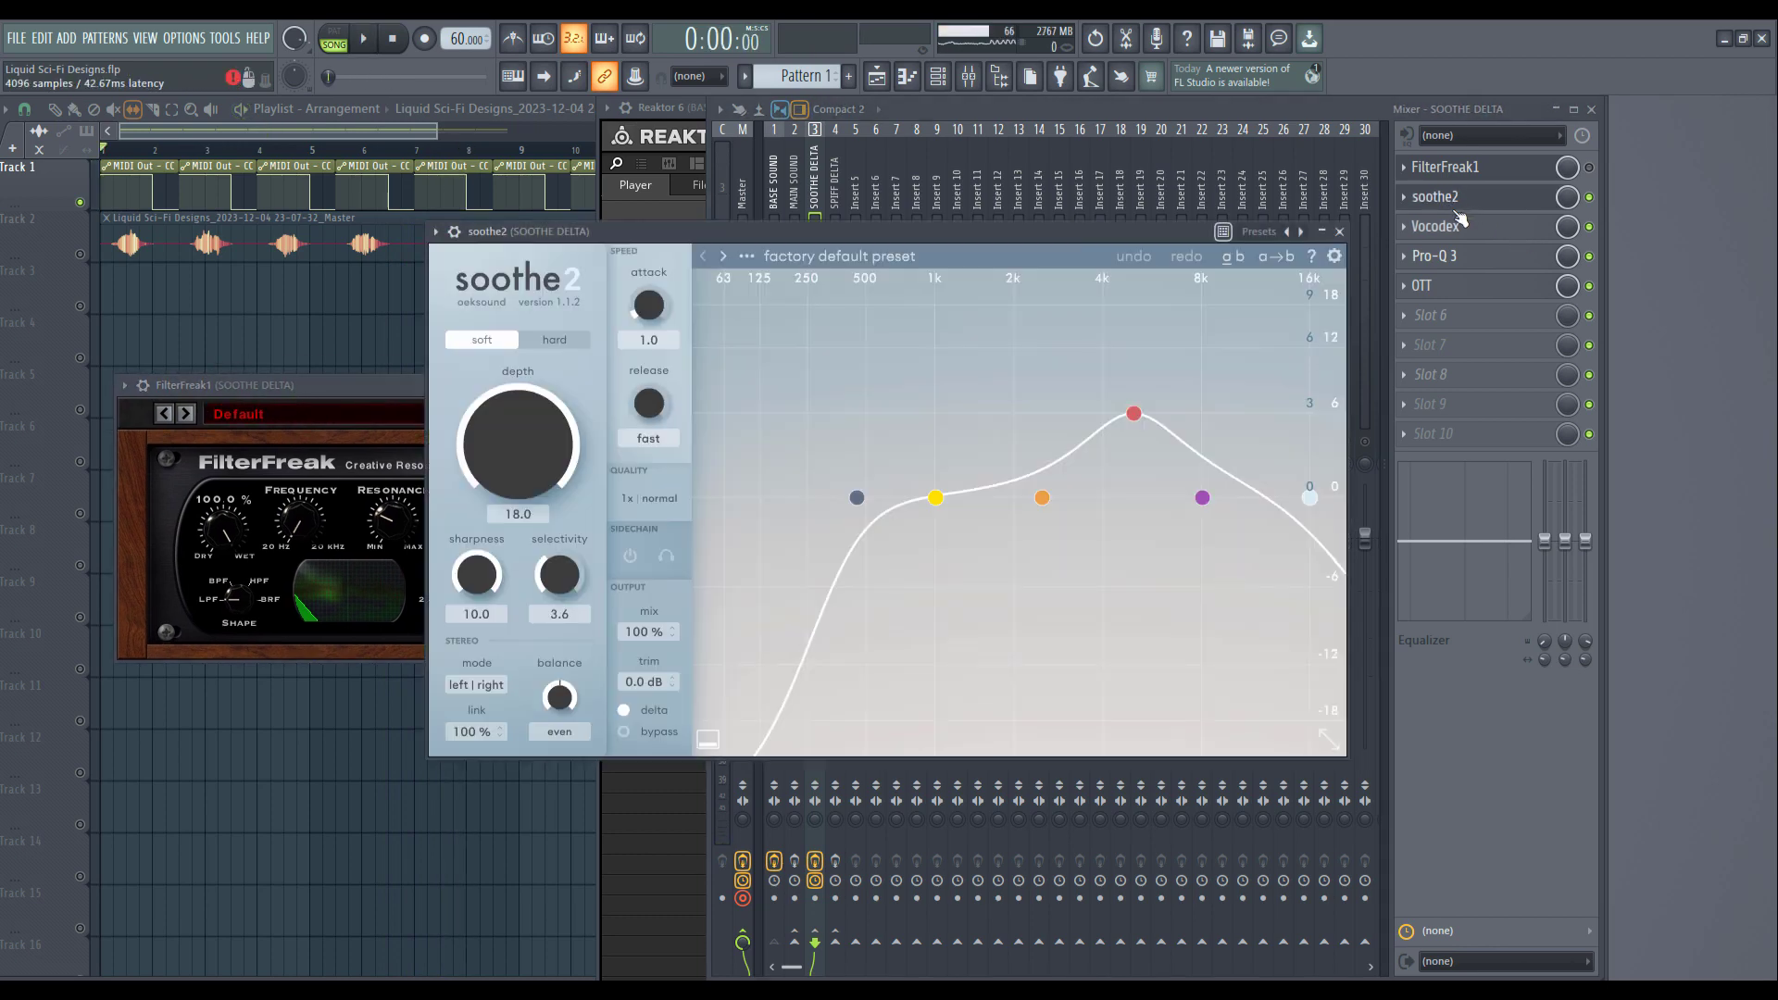
pyautogui.click(1460, 225)
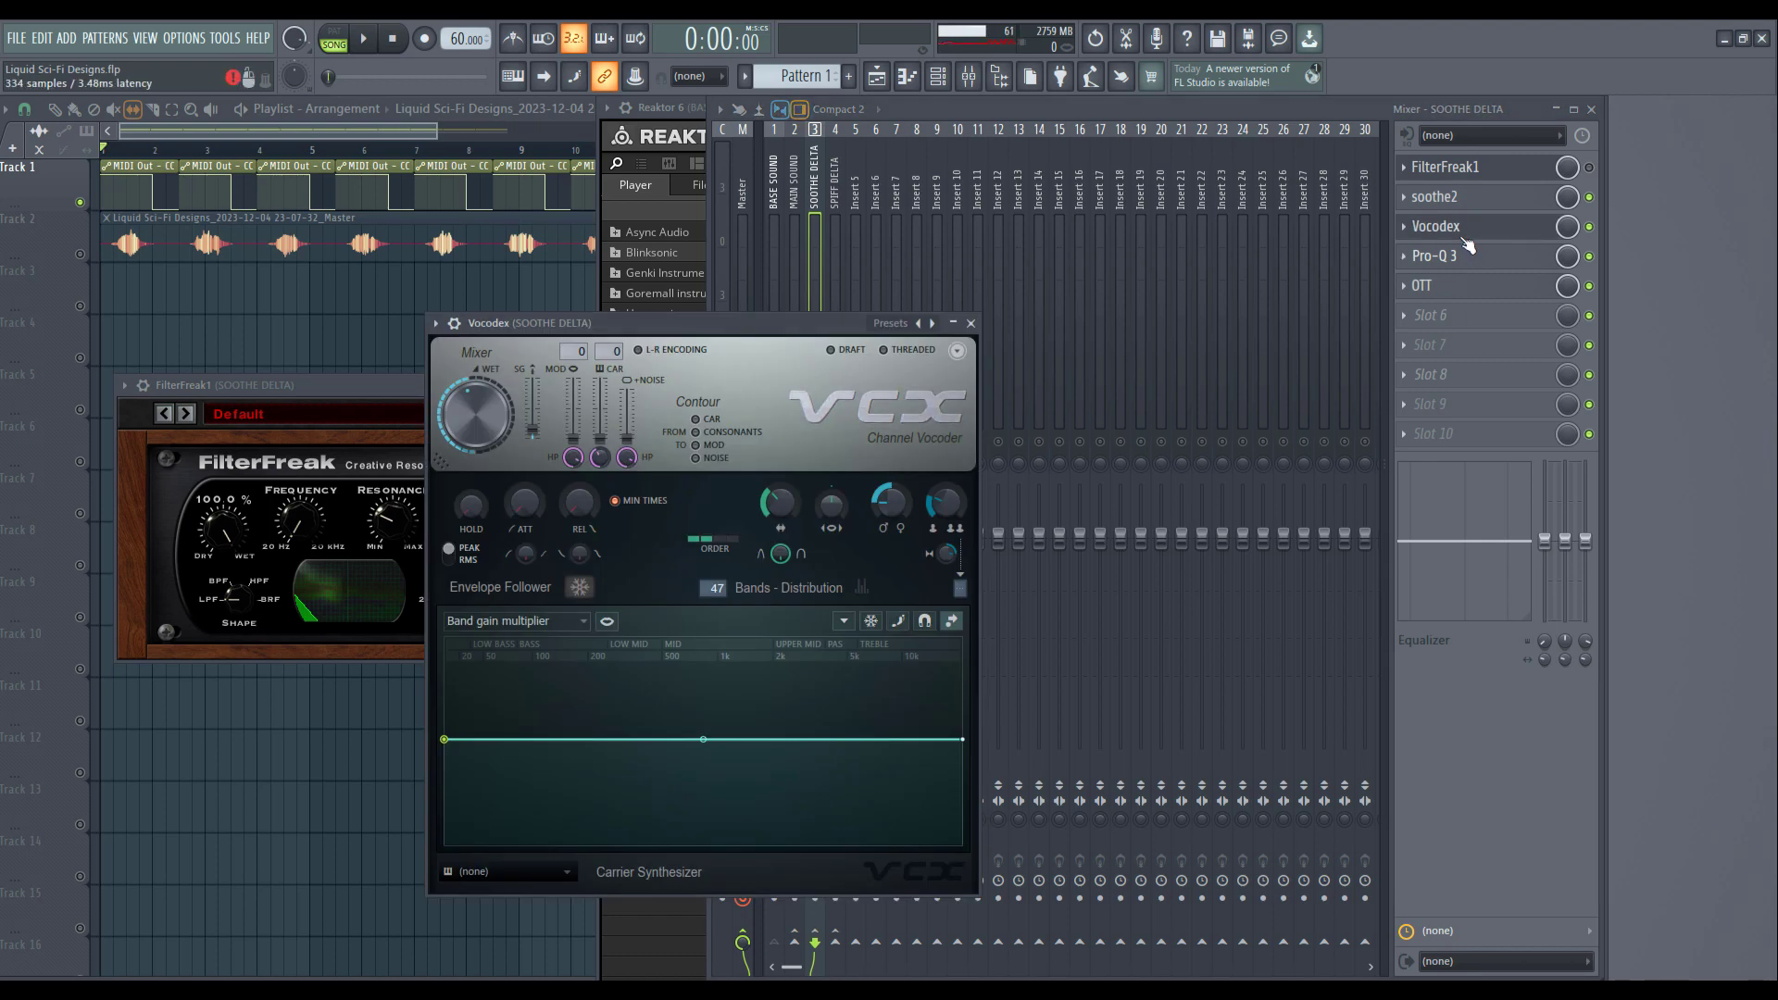
pyautogui.click(1435, 198)
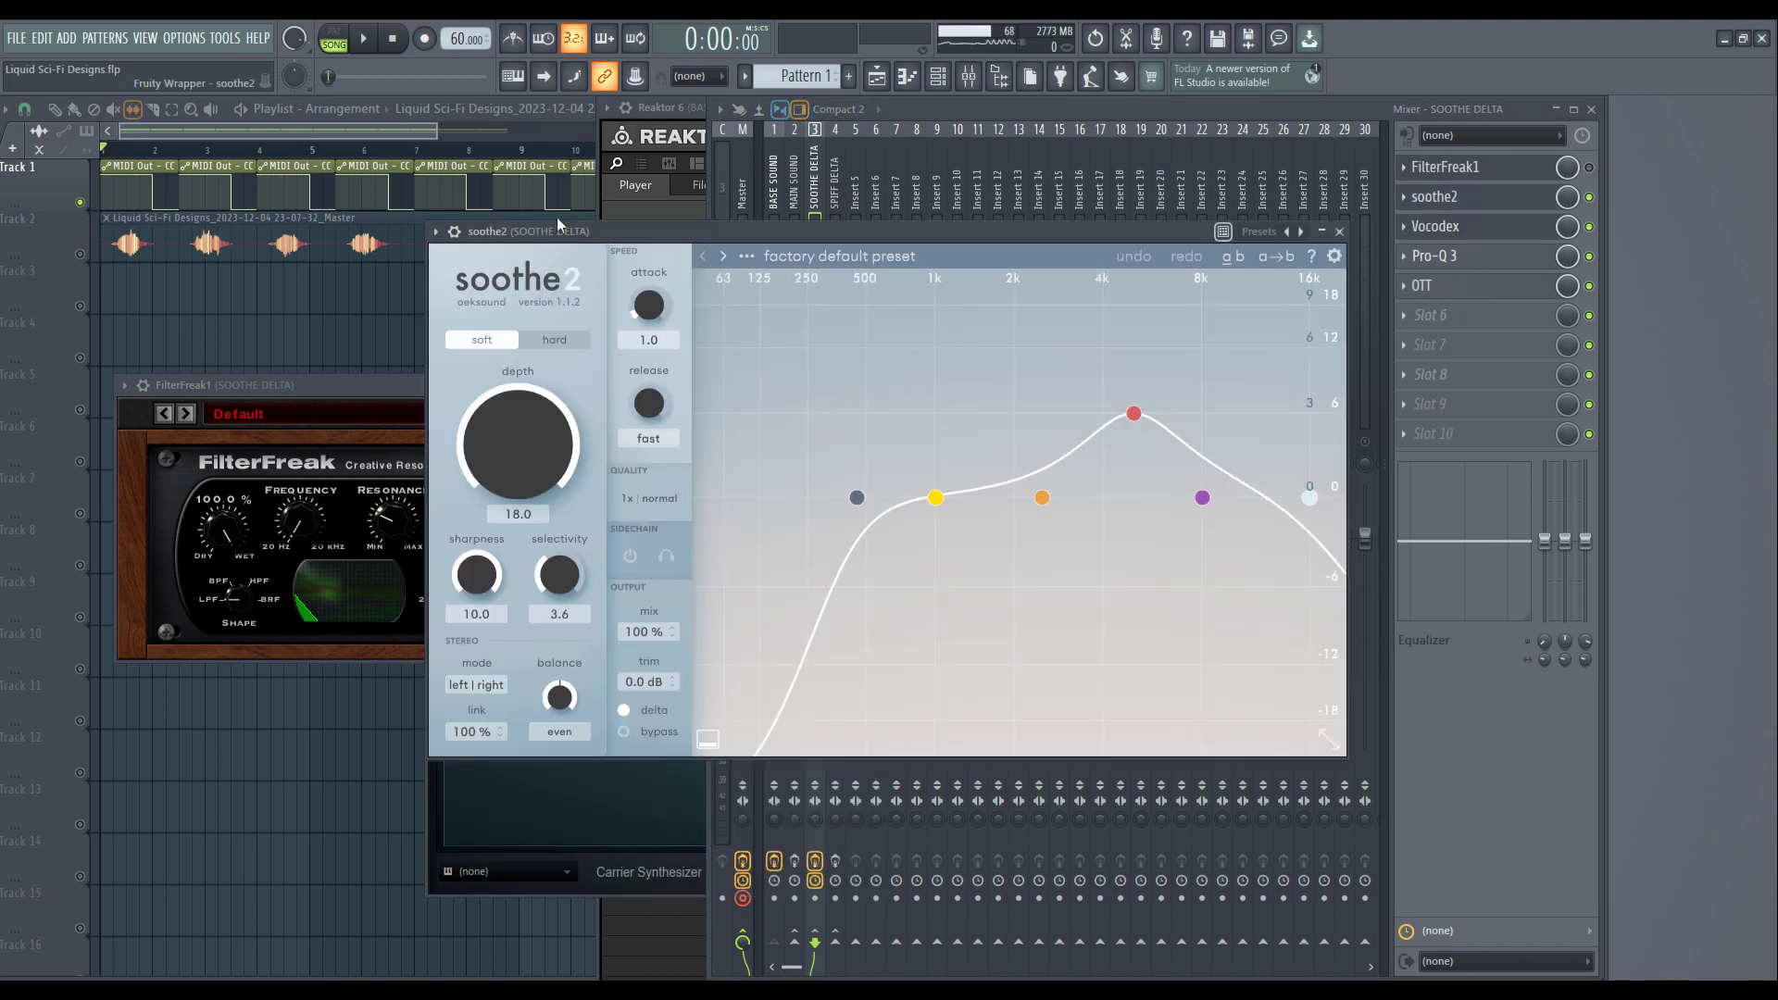
pyautogui.moveTo(597, 230); pyautogui.dragTo(870, 158)
# Step: Unmute MAIN SOUND, enable its effects, and audition the arrangement with BASE SOUND, MAIN SOUND and SOOTHE DELTA
pyautogui.click(827, 443)
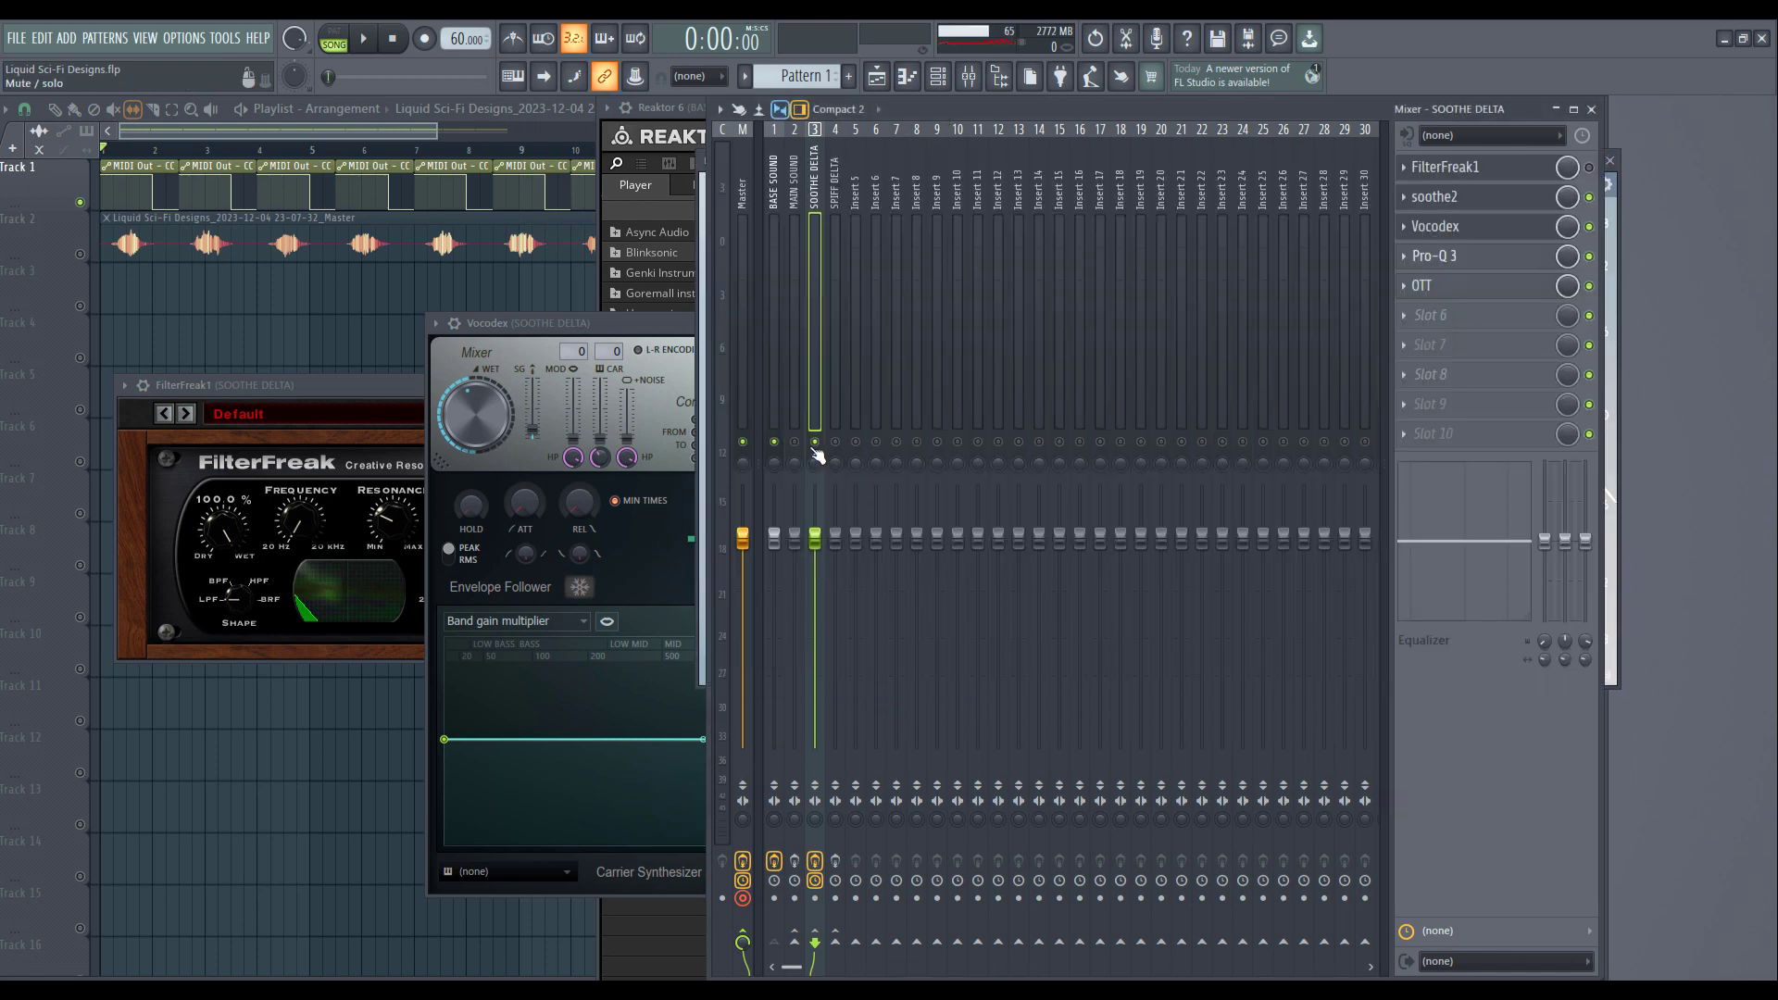
pyautogui.press('space')
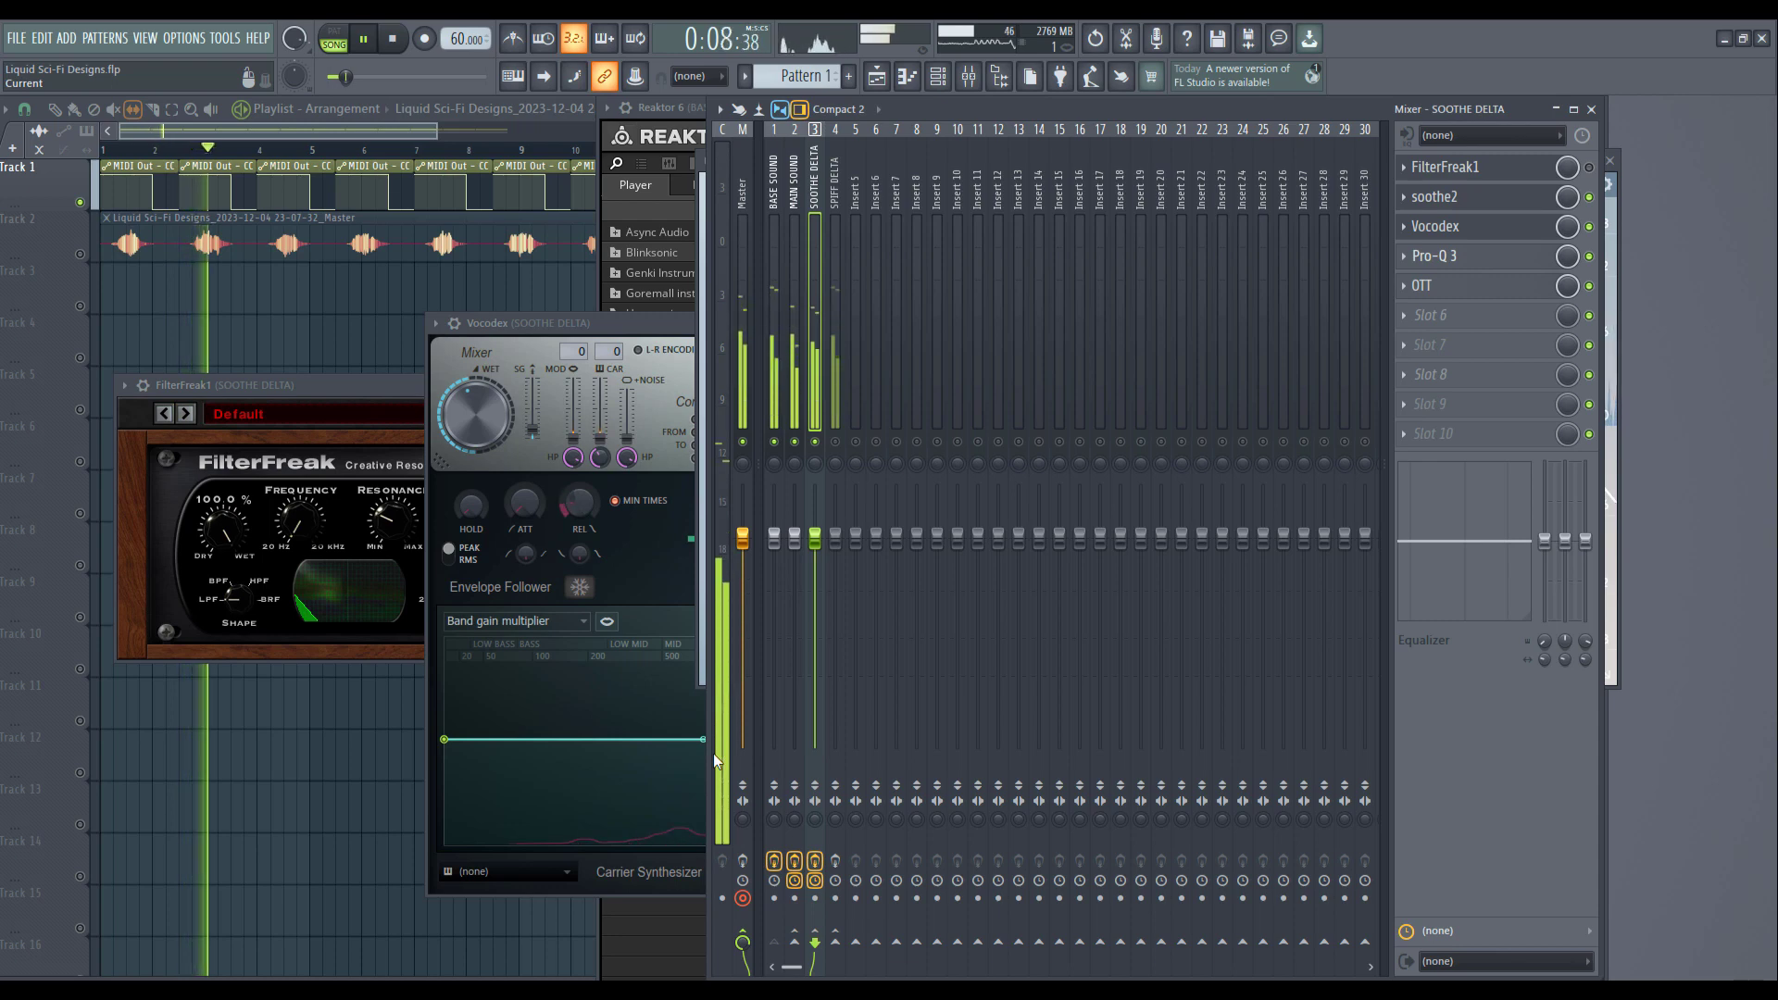
pyautogui.press('space')
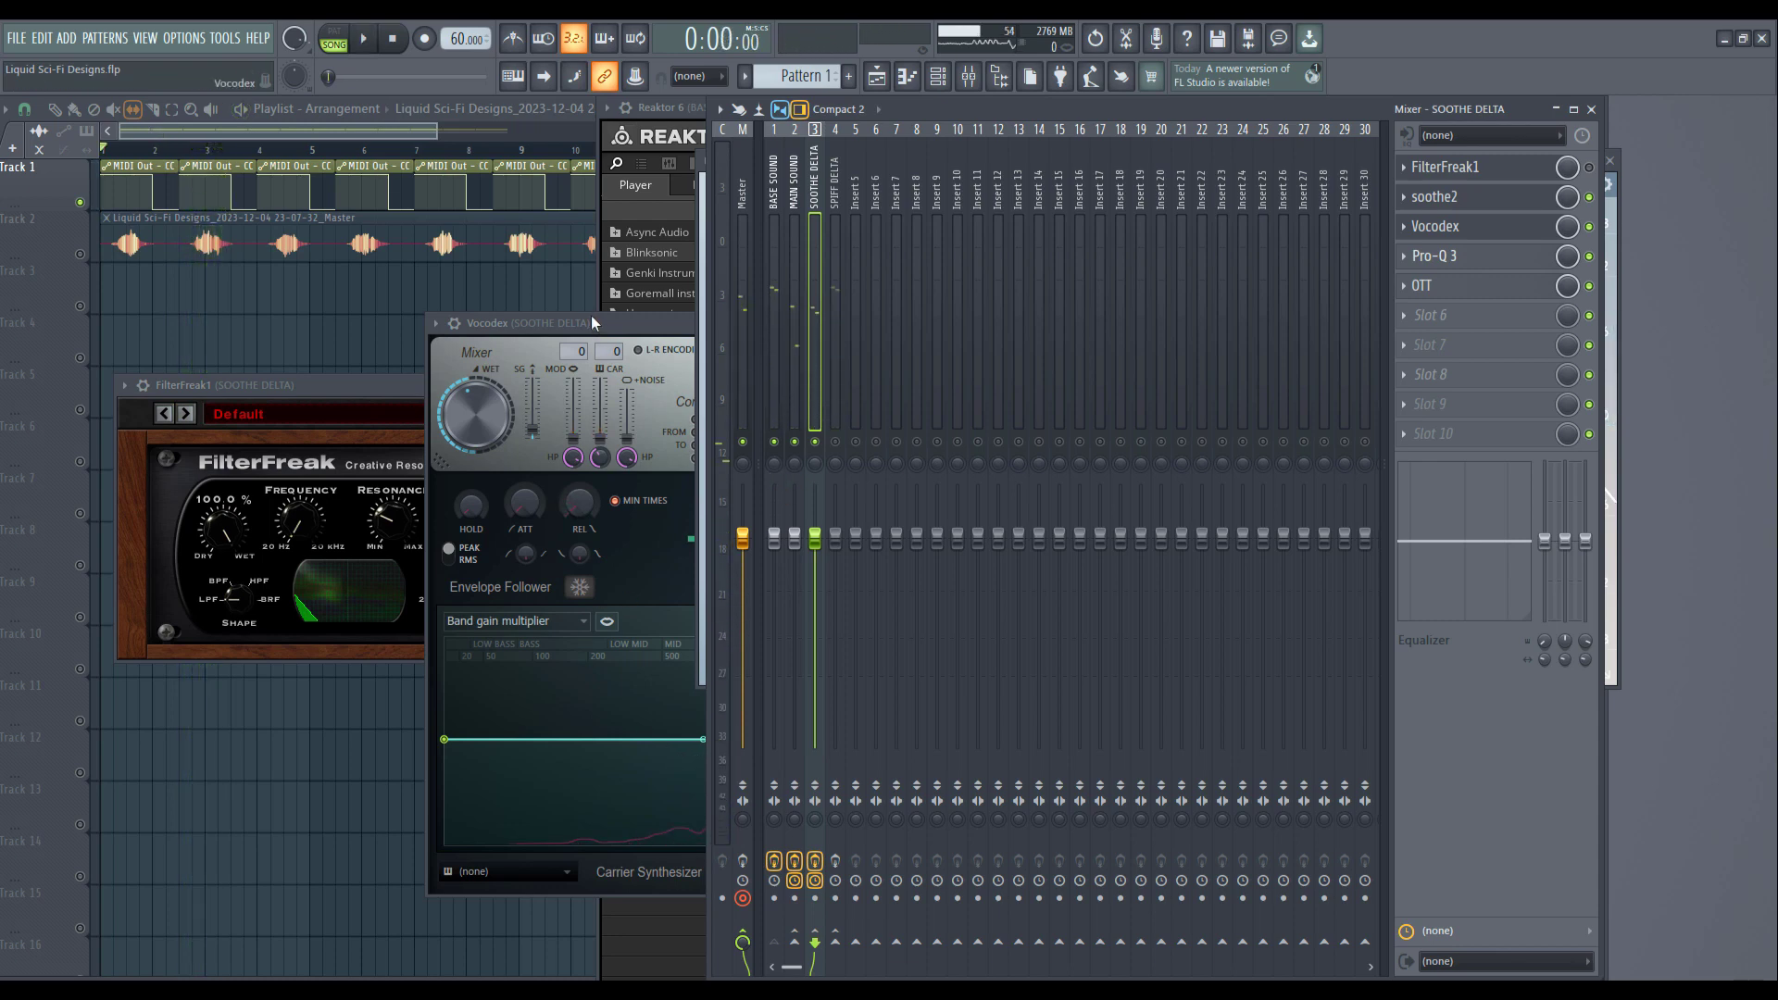
# Step: Close the SOOTHE DELTA Vocodex and FilterFreak1 windows to clear the mixer view
pyautogui.moveTo(591, 320); pyautogui.dragTo(369, 339)
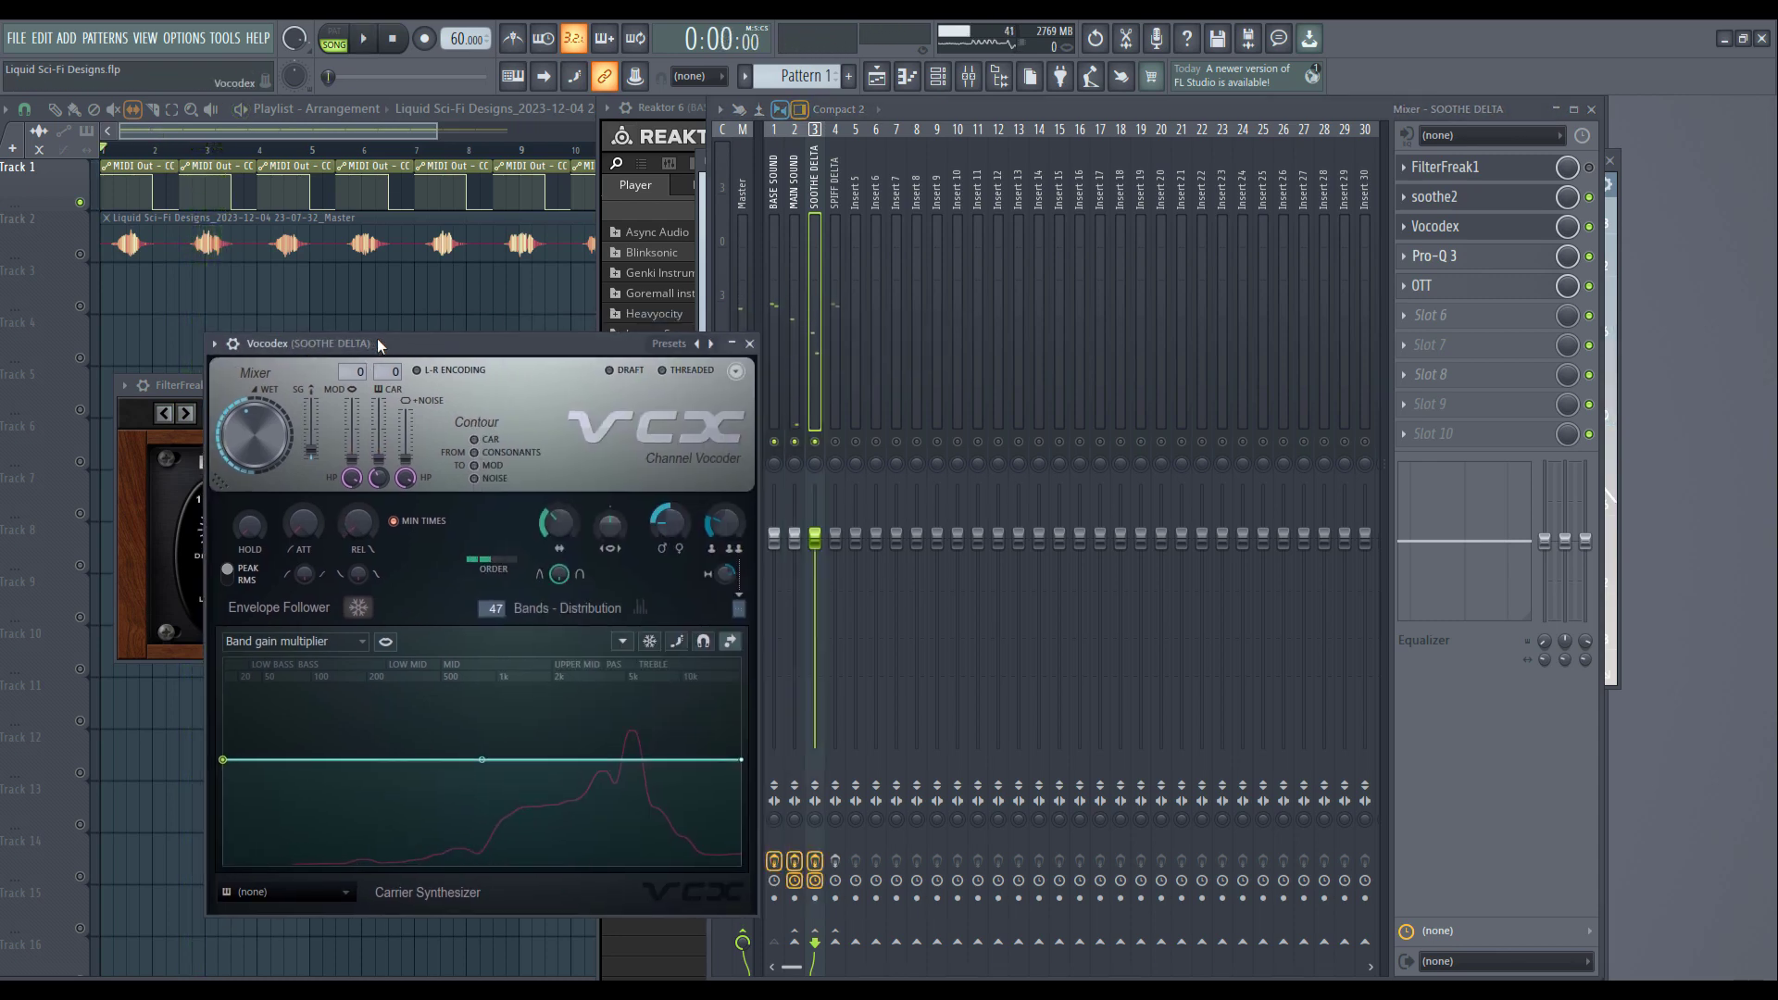
pyautogui.click(750, 346)
pyautogui.click(548, 397)
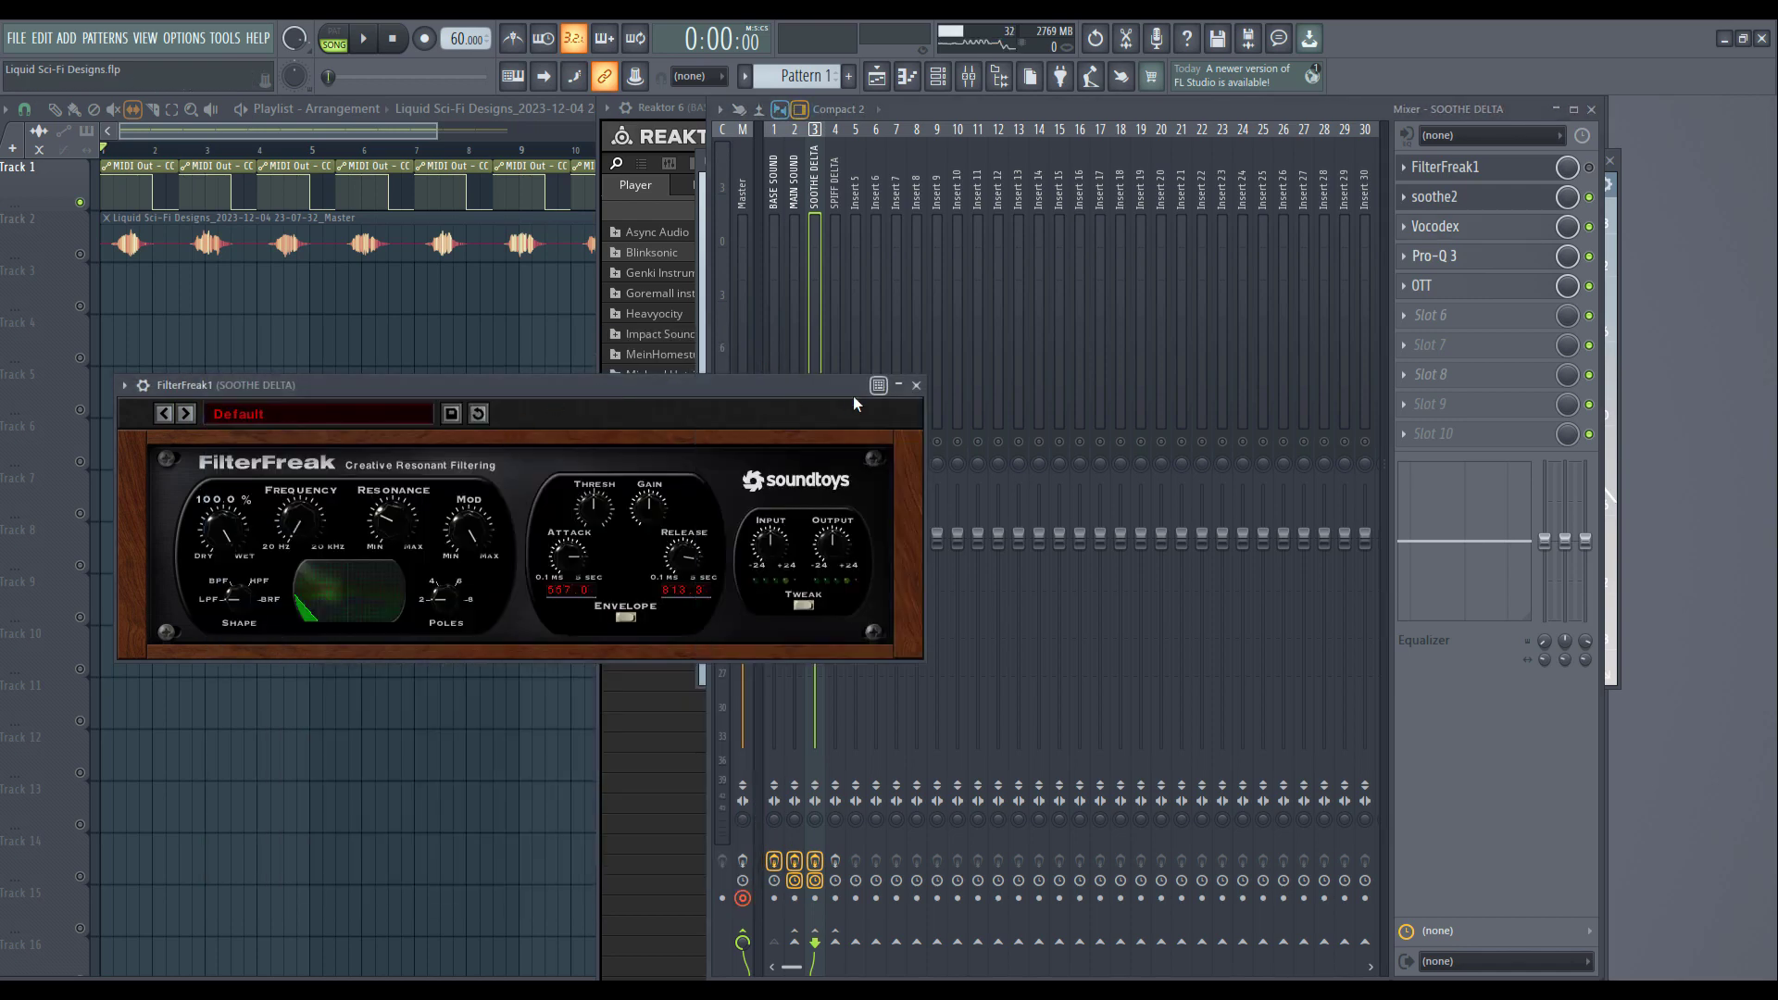
pyautogui.click(916, 385)
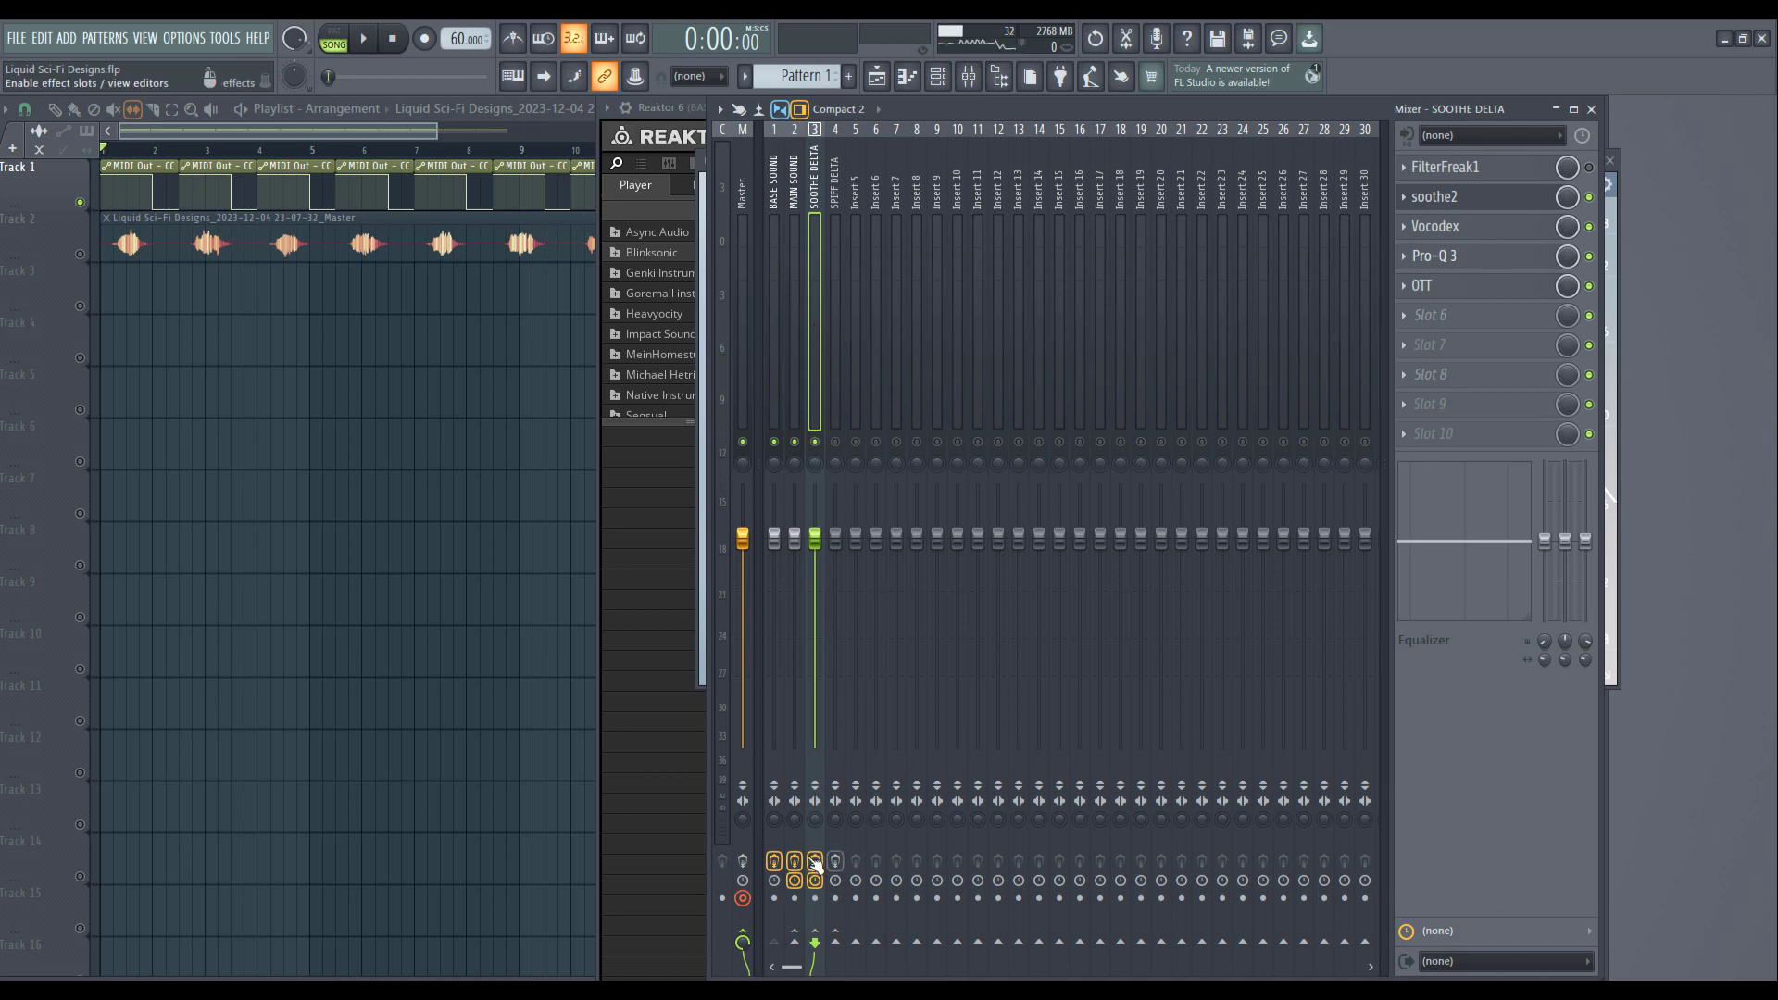
# Step: Disable SOOTHE DELTA's effects, enable those on SPIFF DELTA, and select the SPIFF DELTA track
pyautogui.click(814, 861)
pyautogui.click(815, 881)
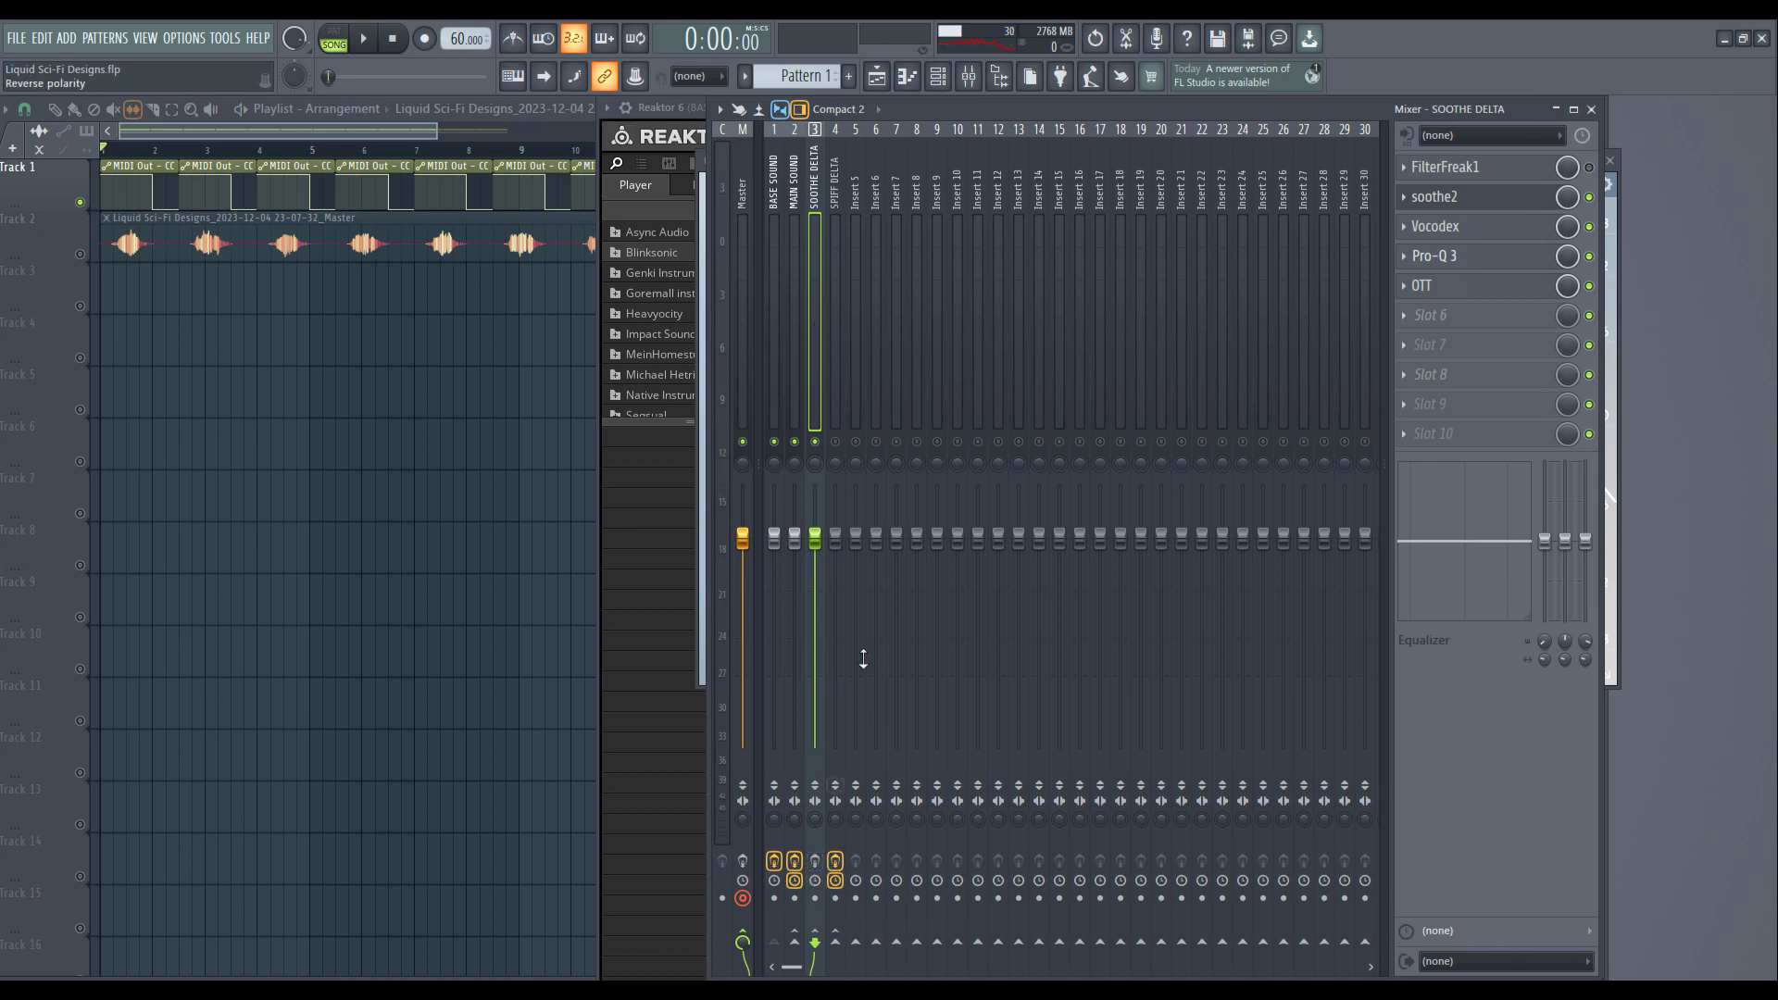
pyautogui.click(843, 353)
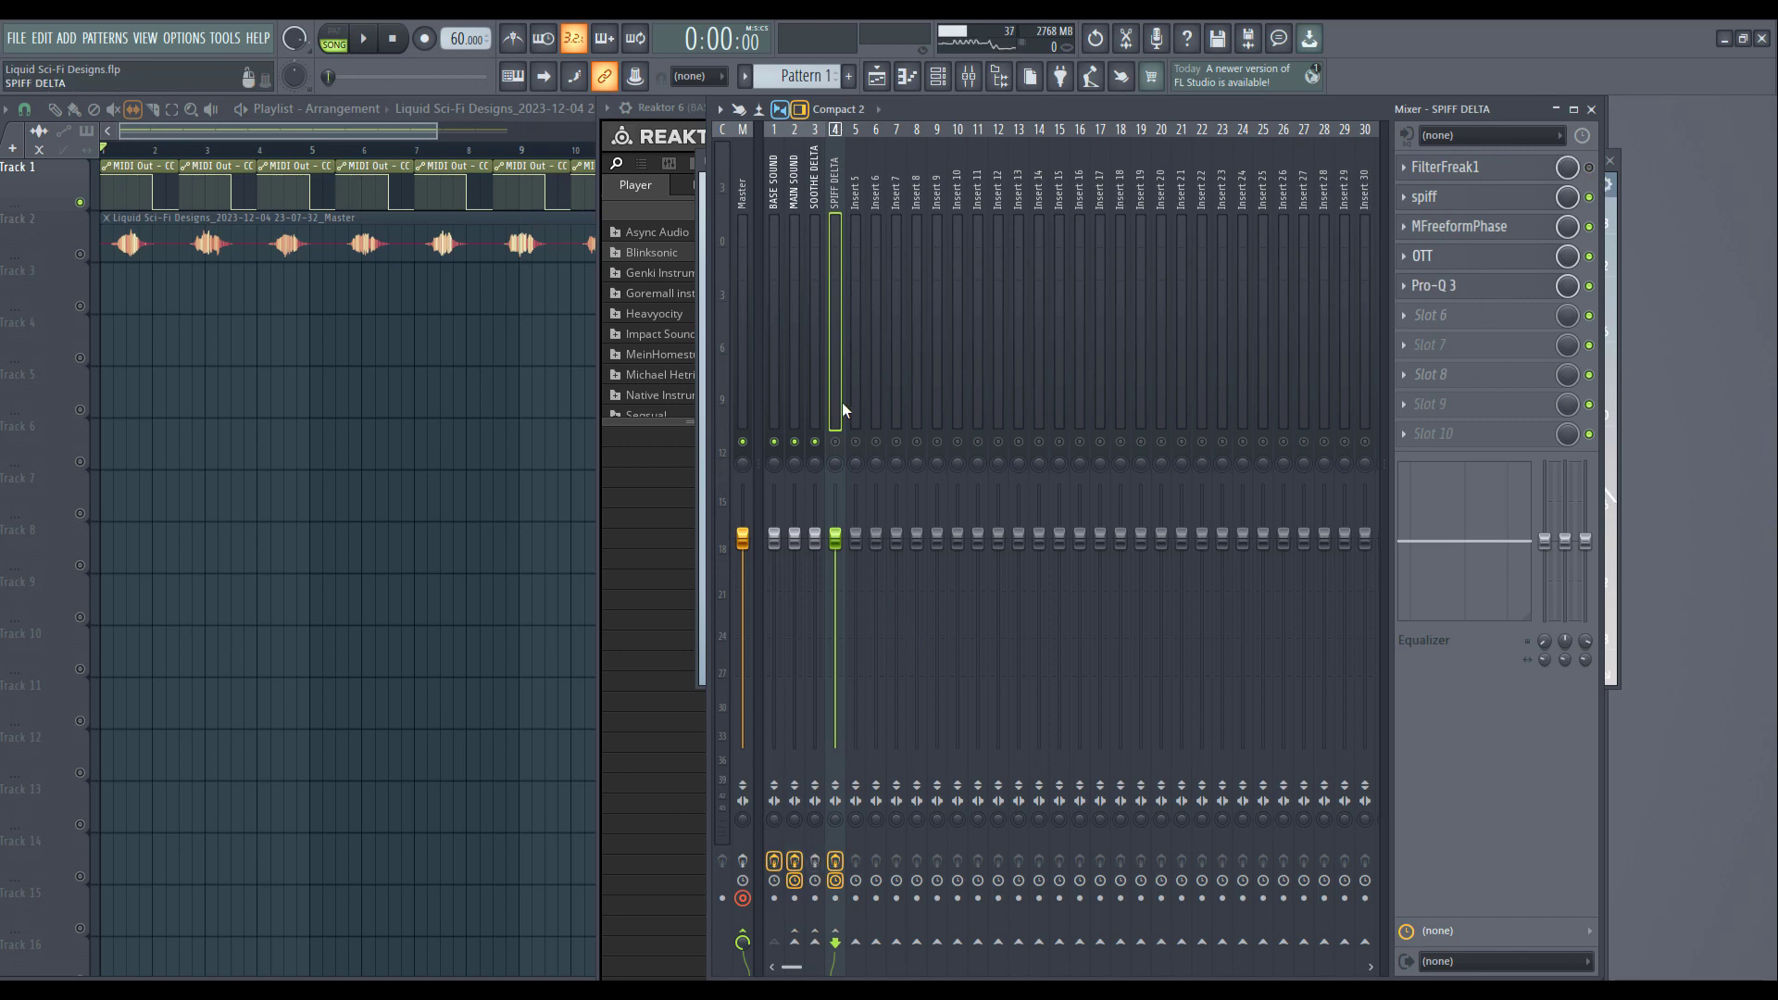
# Step: Inspect the spiff and MFreeformPhase settings on SPIFF DELTA, closing the MFreeformPhase window
pyautogui.click(1506, 198)
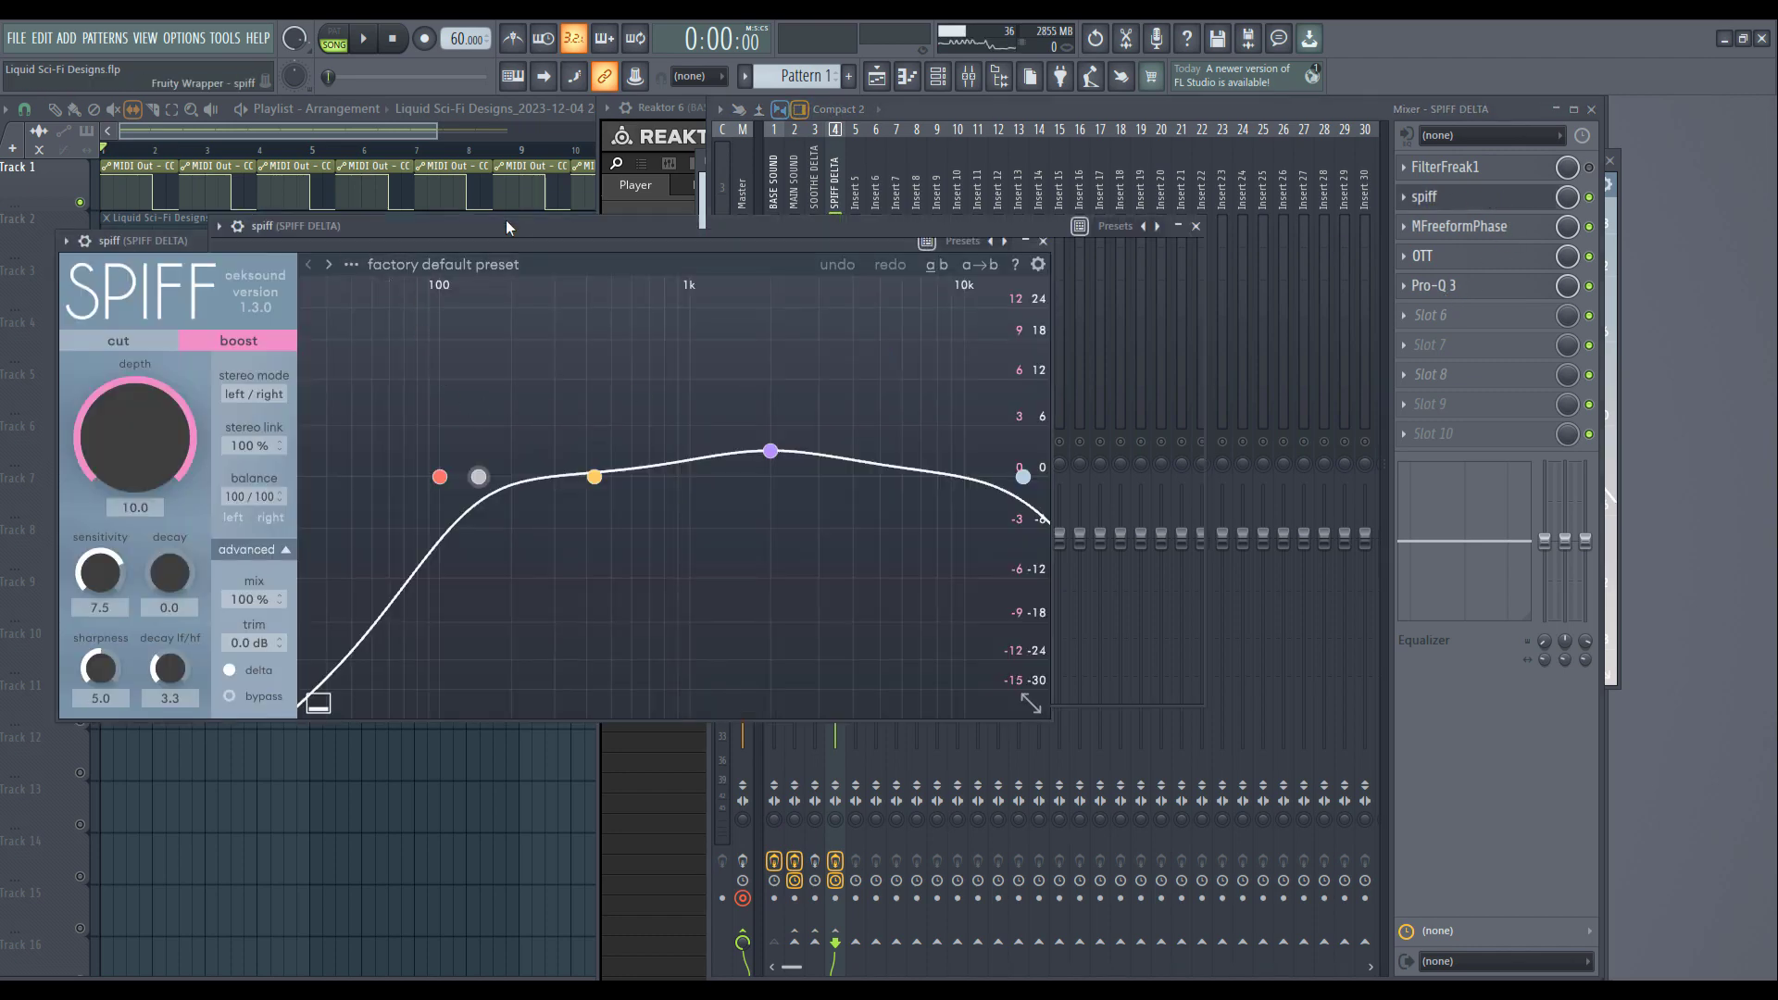
pyautogui.moveTo(353, 241); pyautogui.dragTo(505, 227)
pyautogui.moveTo(335, 236); pyautogui.dragTo(424, 235)
pyautogui.moveTo(623, 232)
pyautogui.mouseDown()
pyautogui.moveTo(672, 224)
pyautogui.moveTo(640, 220)
pyautogui.mouseUp()
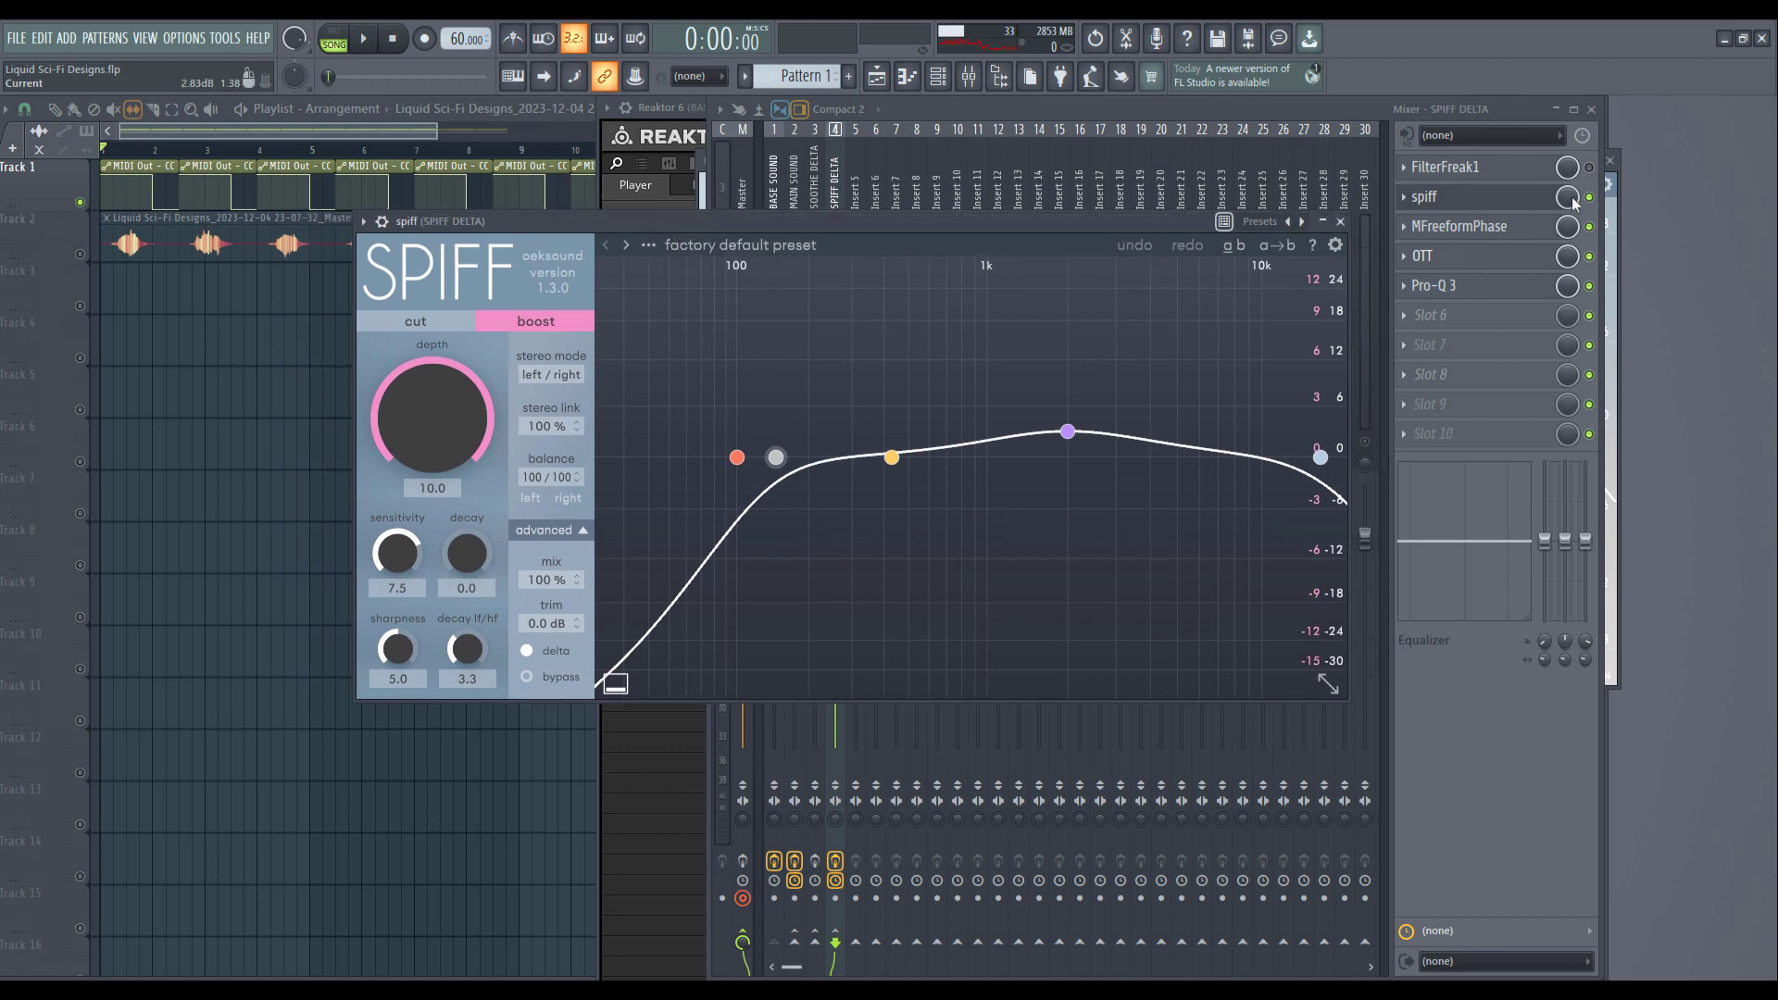
pyautogui.click(1476, 228)
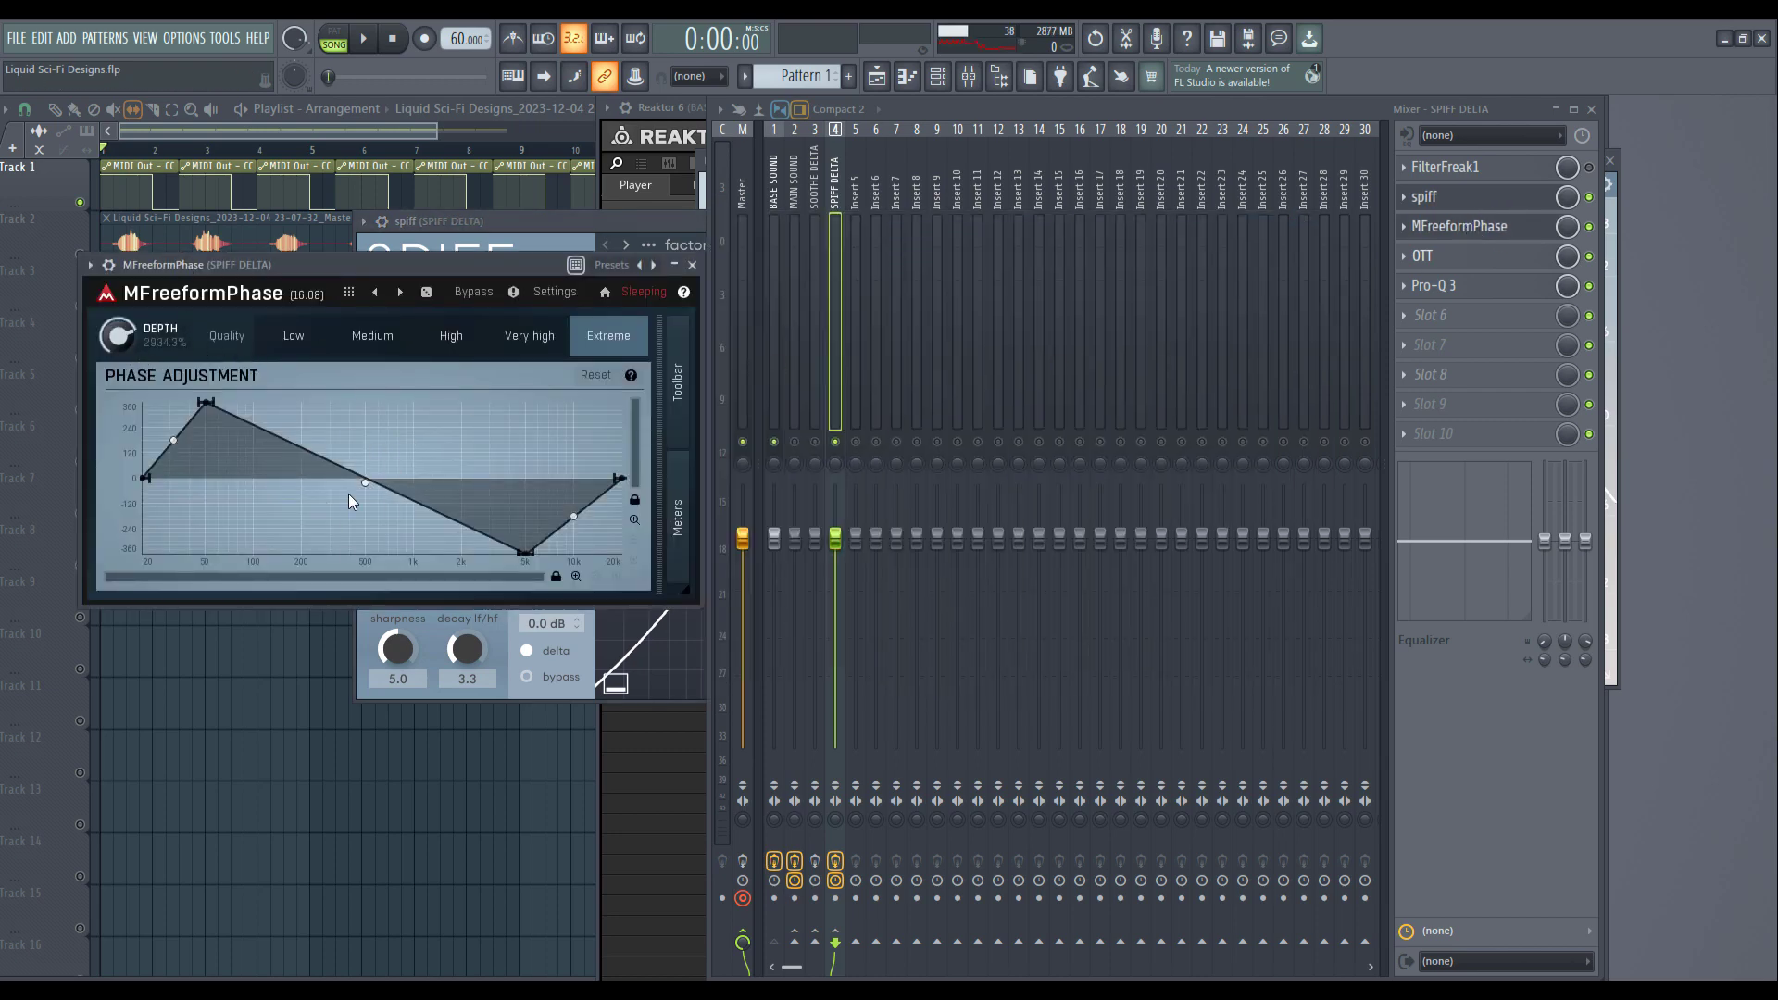
pyautogui.click(692, 267)
# Step: Close the spiff window and audition the arrangement with only BASE SOUND and SPIFF DELTA unmuted
pyautogui.click(526, 218)
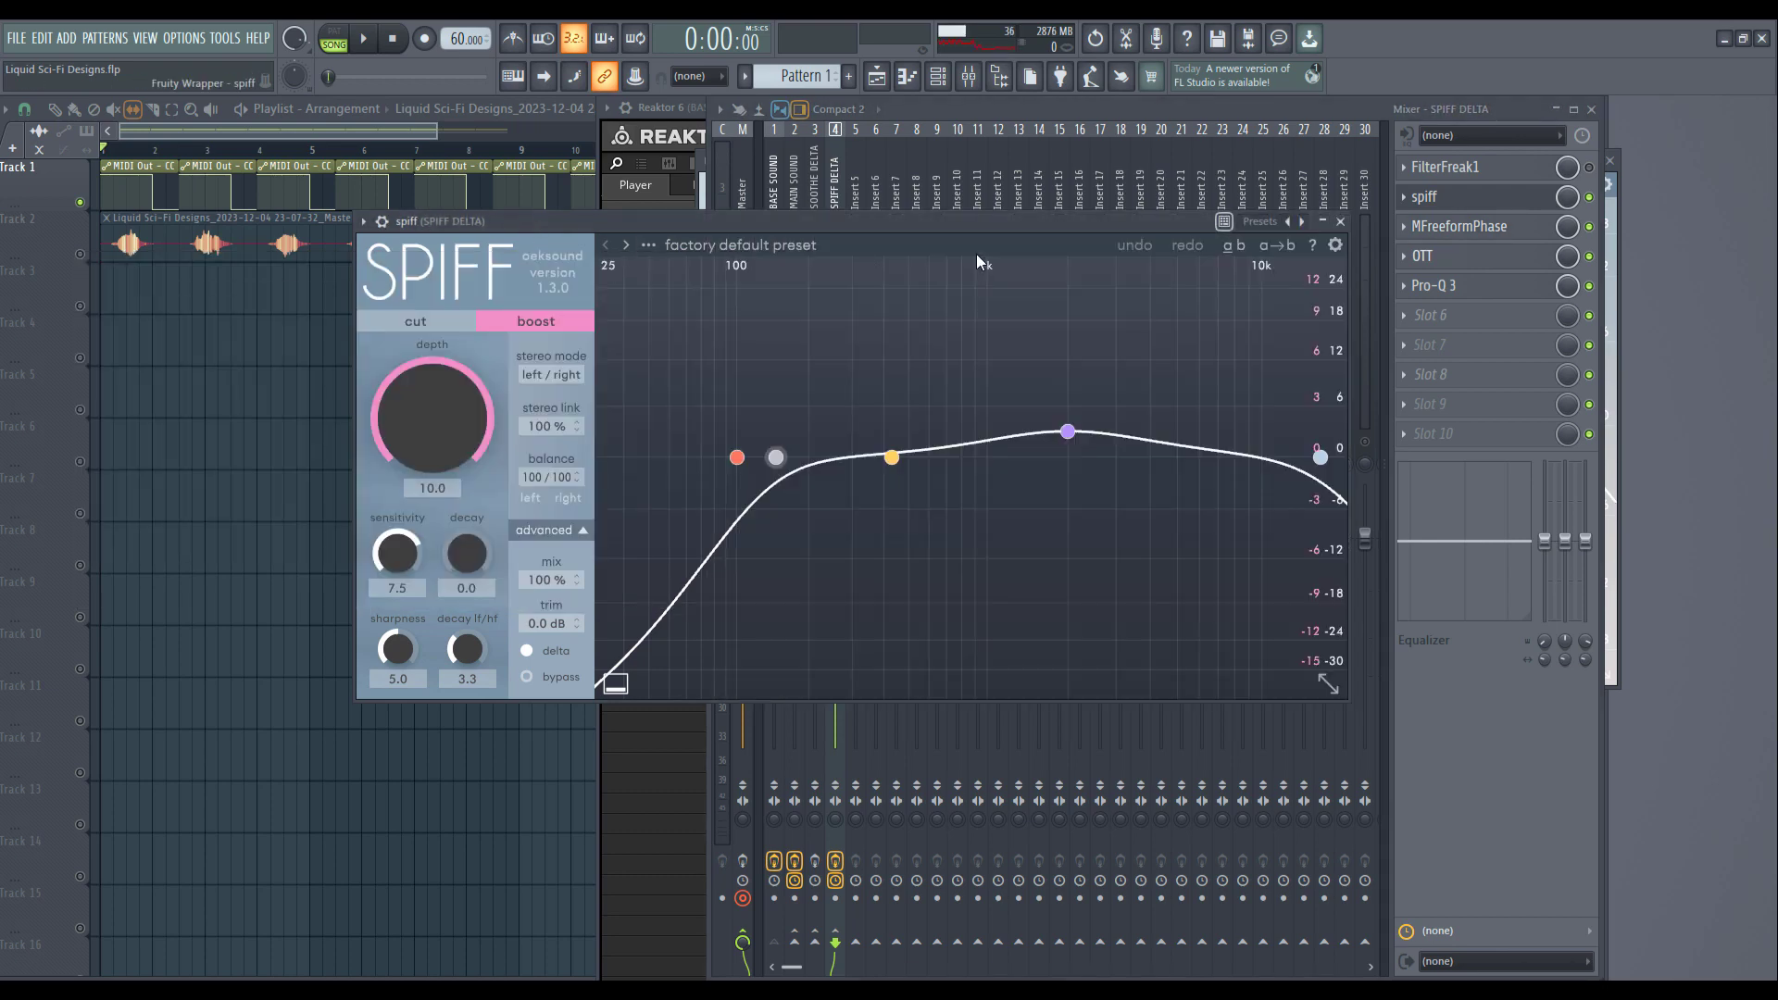
pyautogui.click(1340, 221)
pyautogui.press('space')
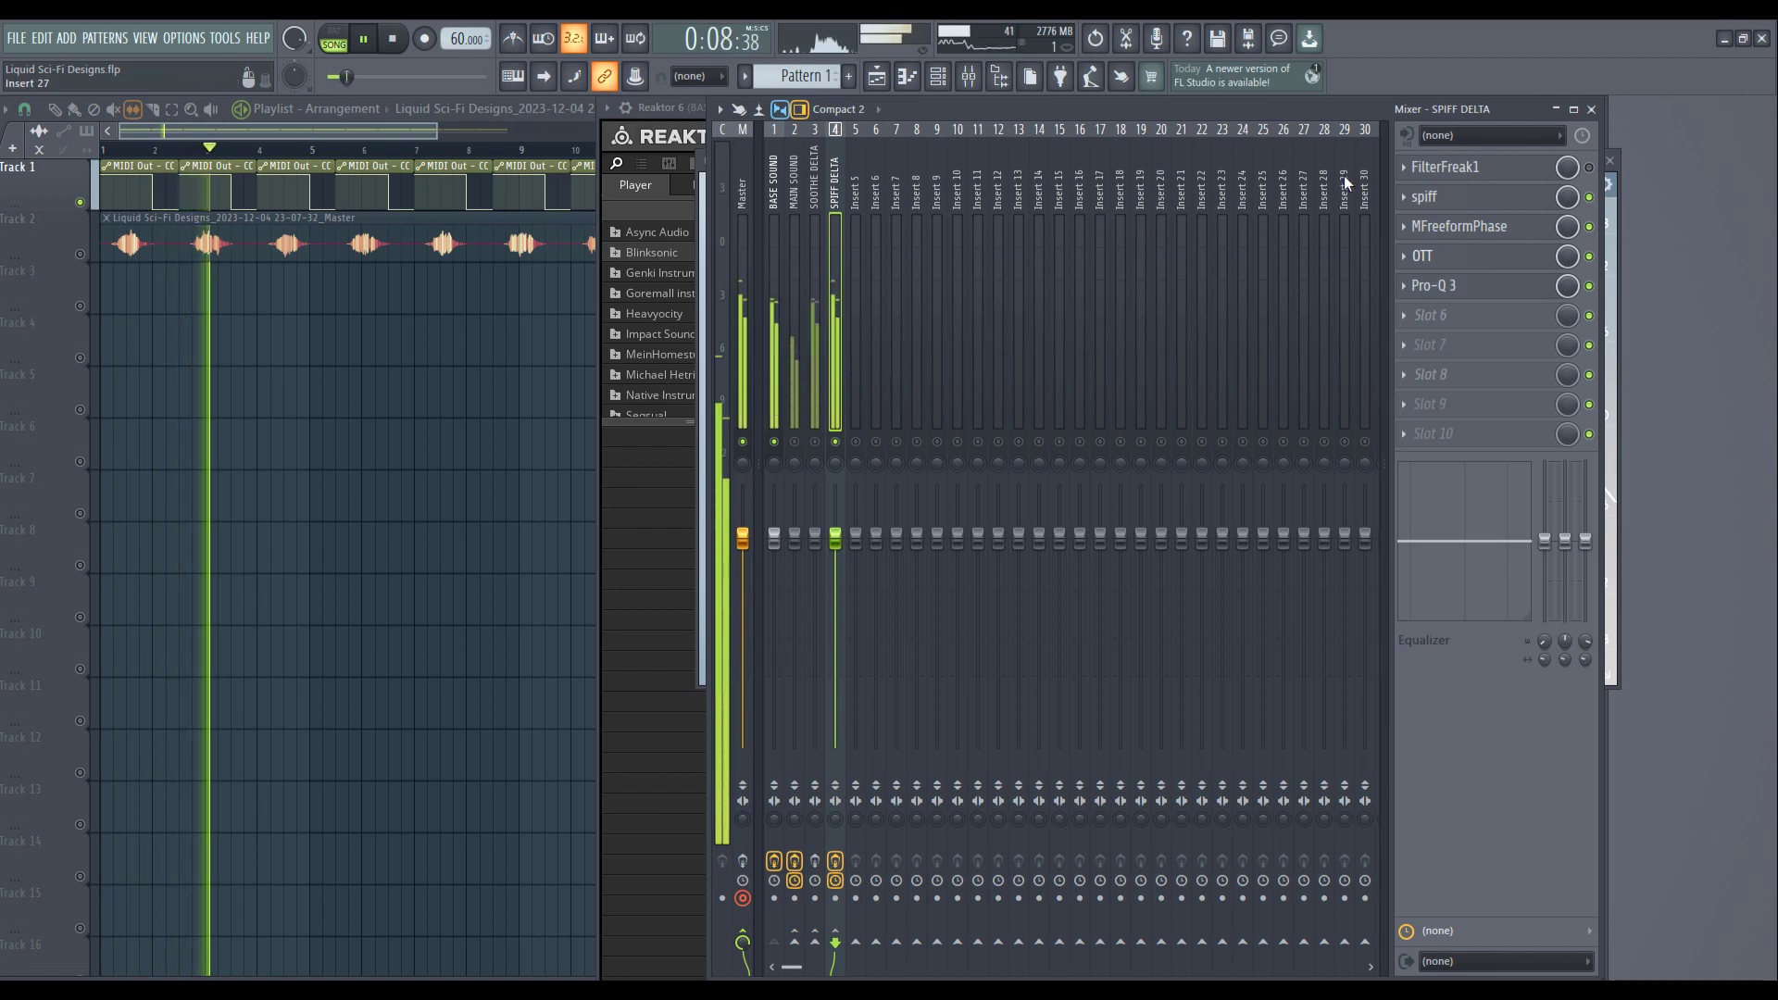
pyautogui.press('space')
# Step: Open SPIFF DELTA's FilterFreak1, raise its filter frequency, and reposition its window
pyautogui.click(1498, 176)
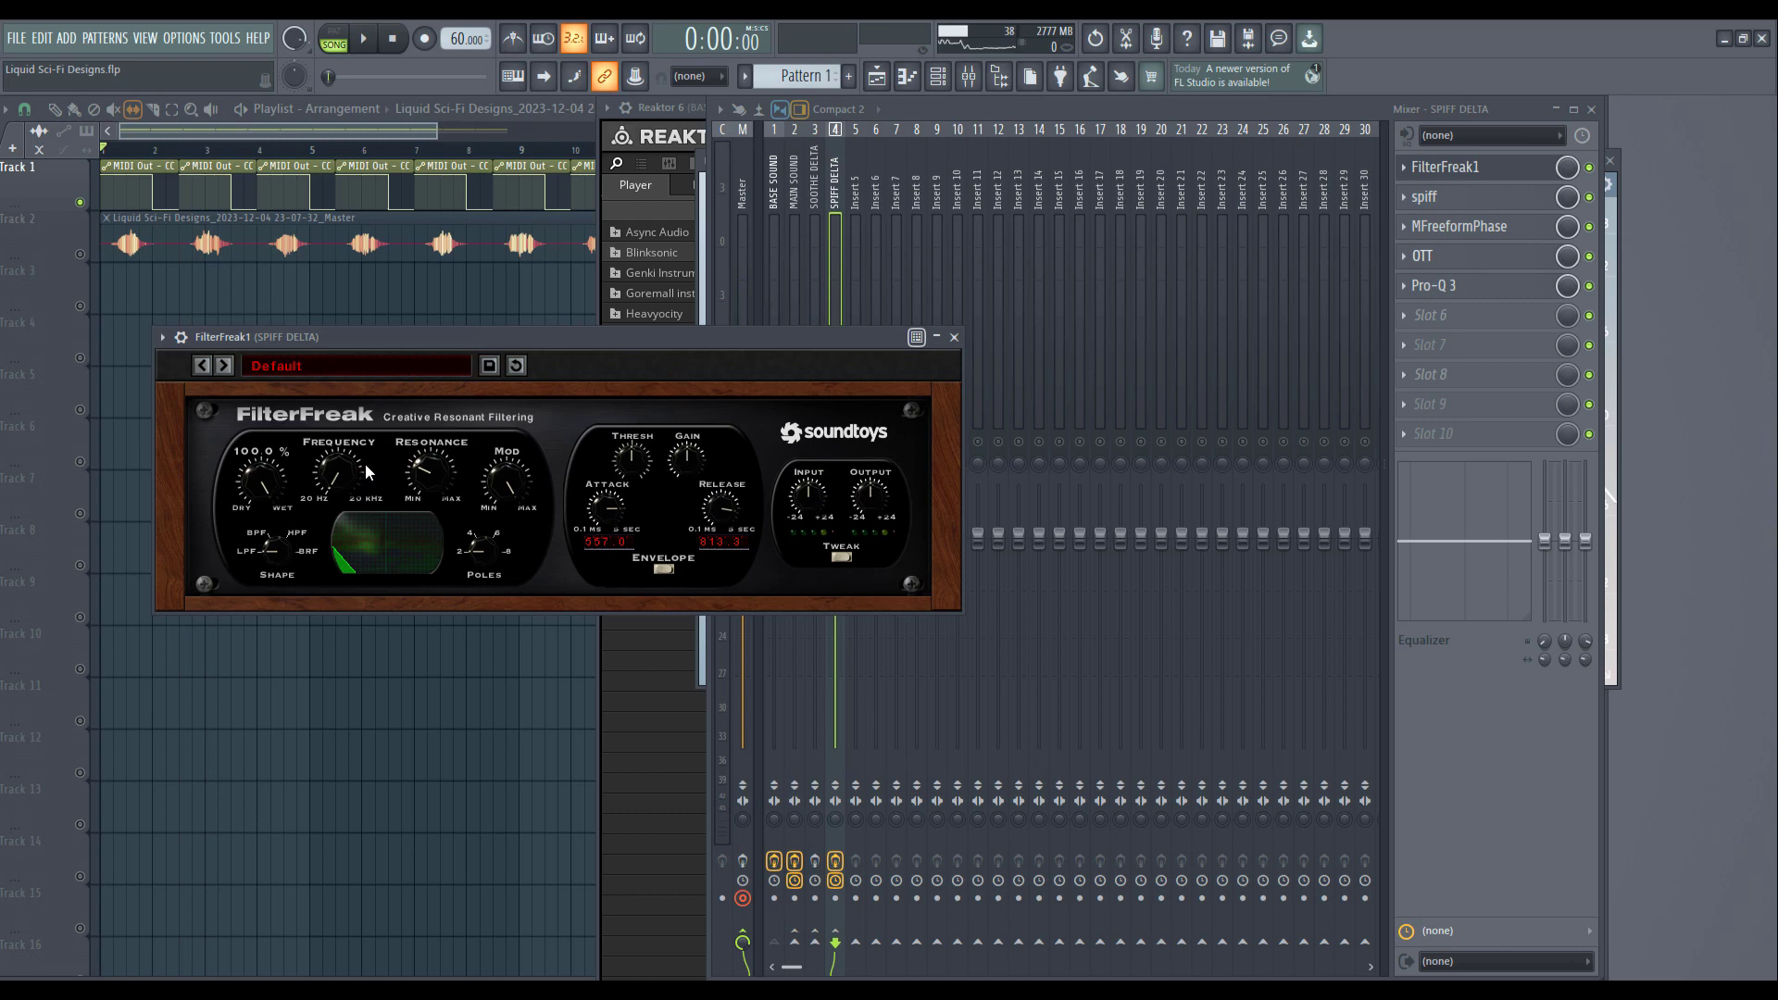
pyautogui.moveTo(390, 348); pyautogui.dragTo(464, 331)
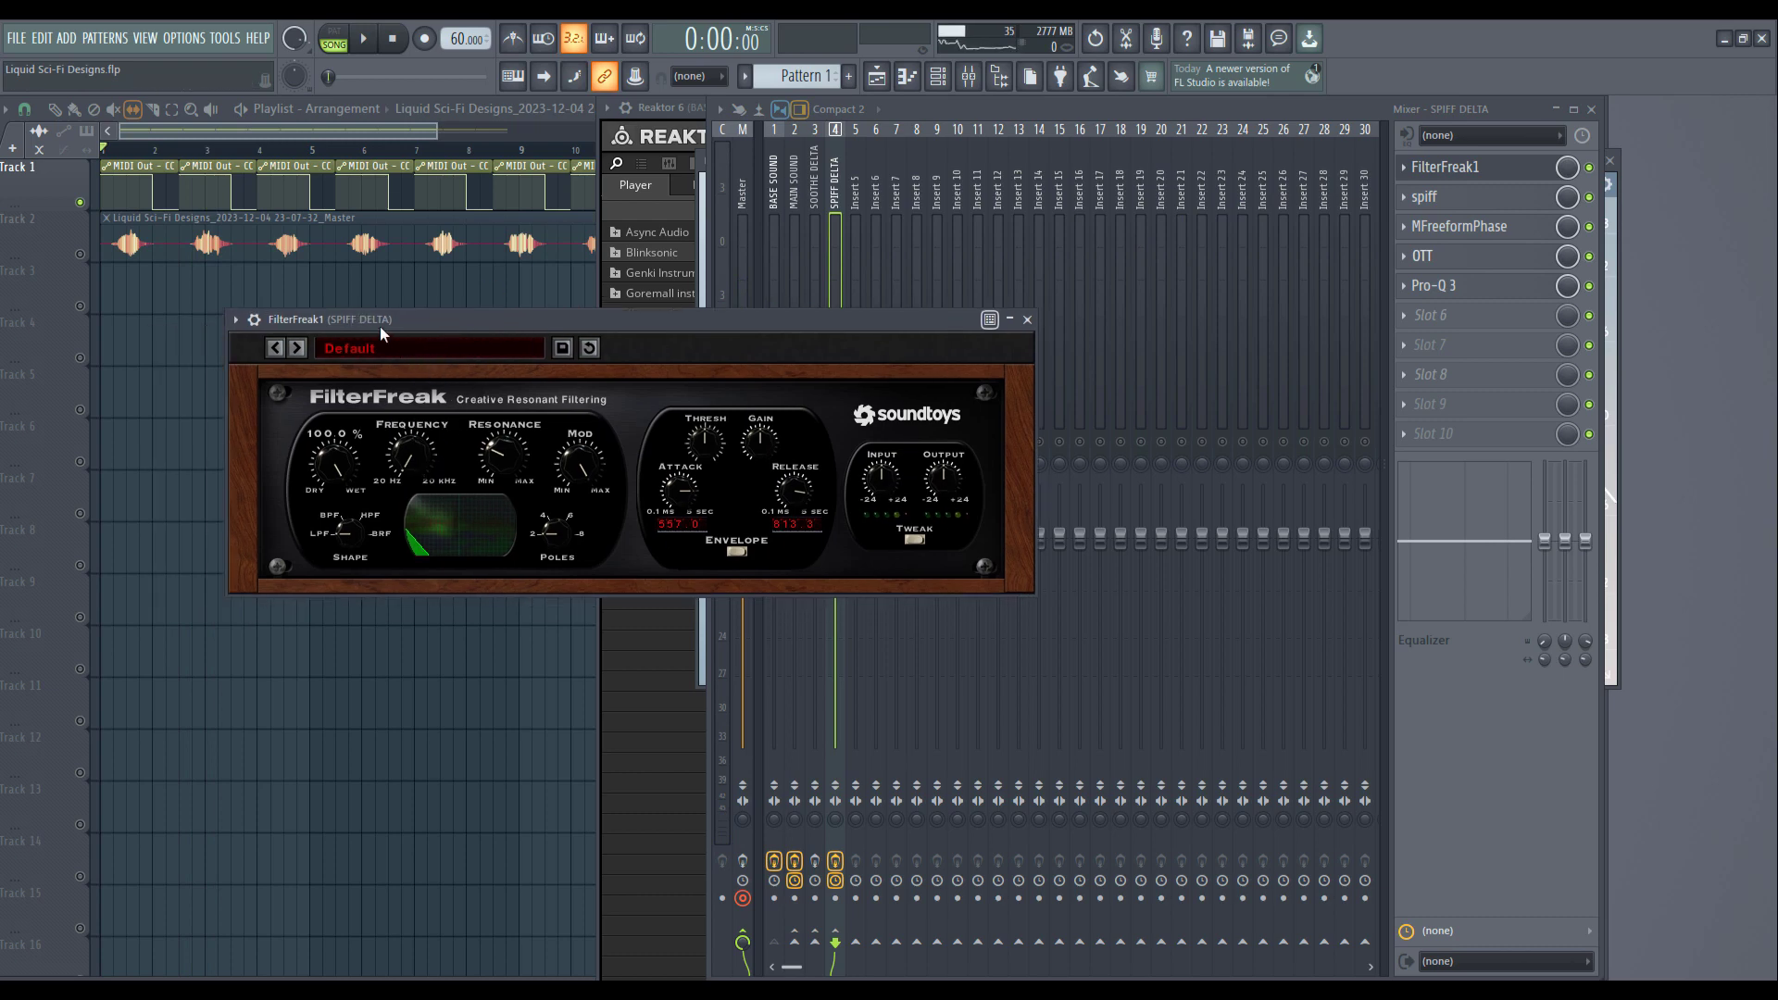
pyautogui.moveTo(380, 326); pyautogui.dragTo(427, 326)
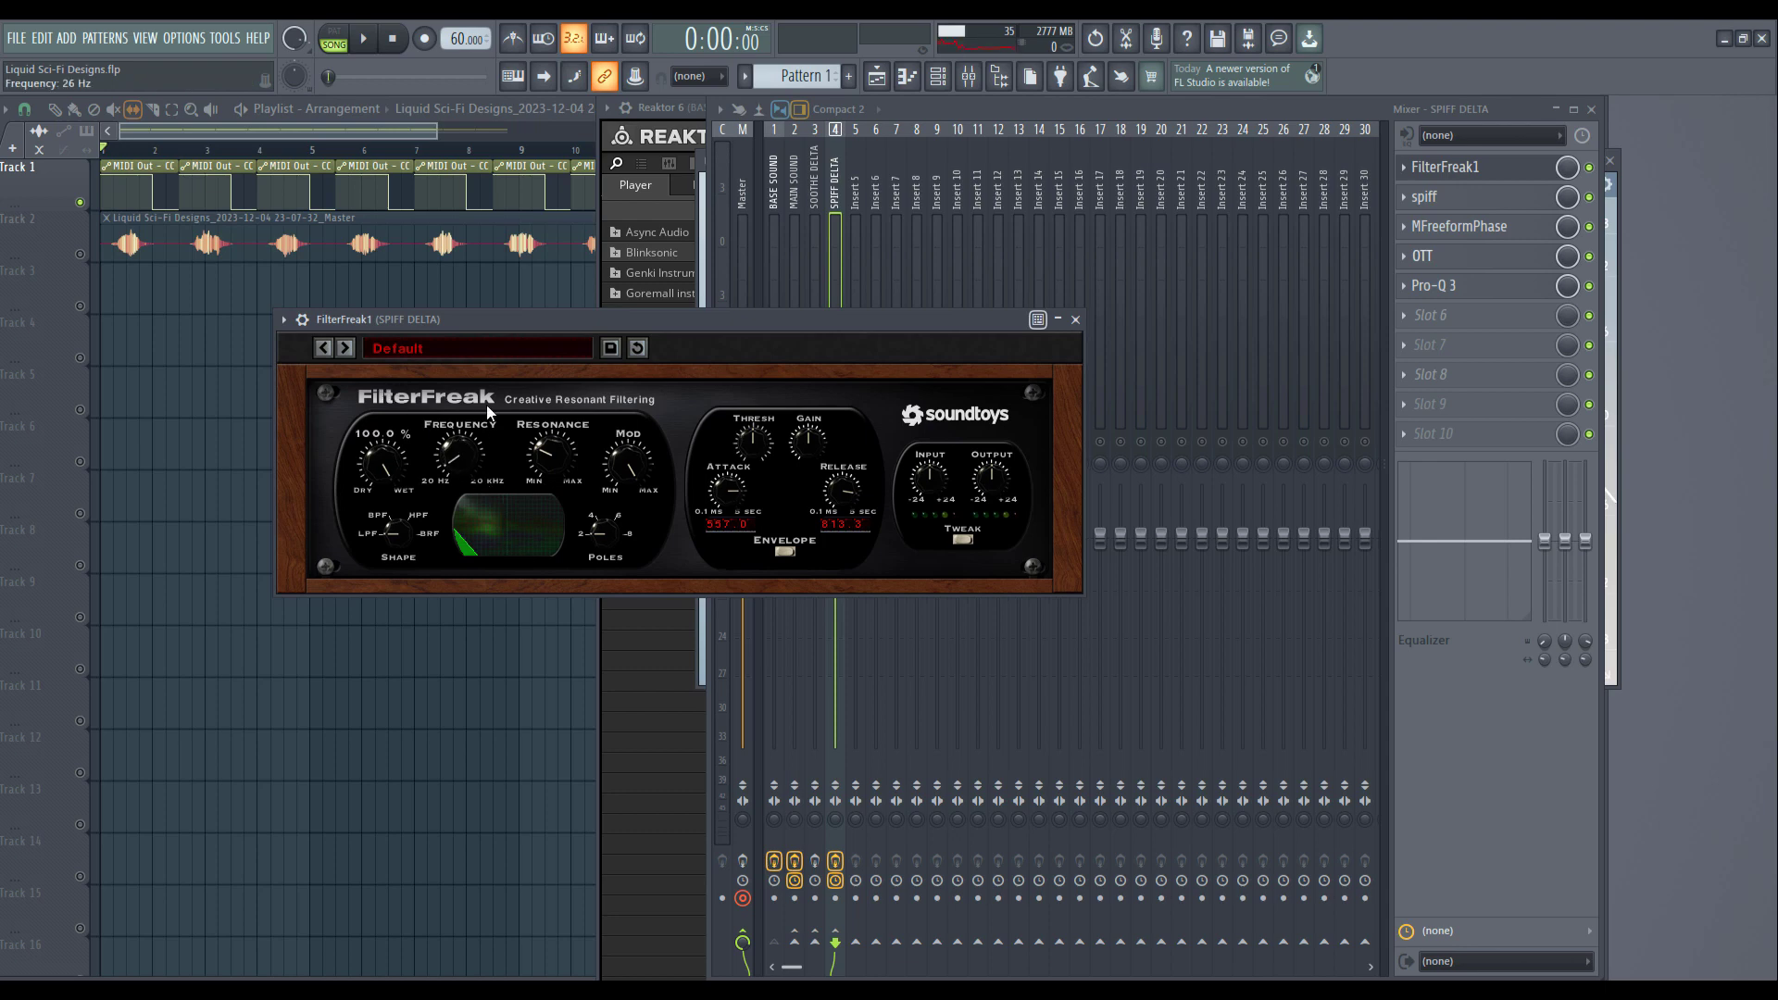
pyautogui.moveTo(463, 319); pyautogui.dragTo(499, 308)
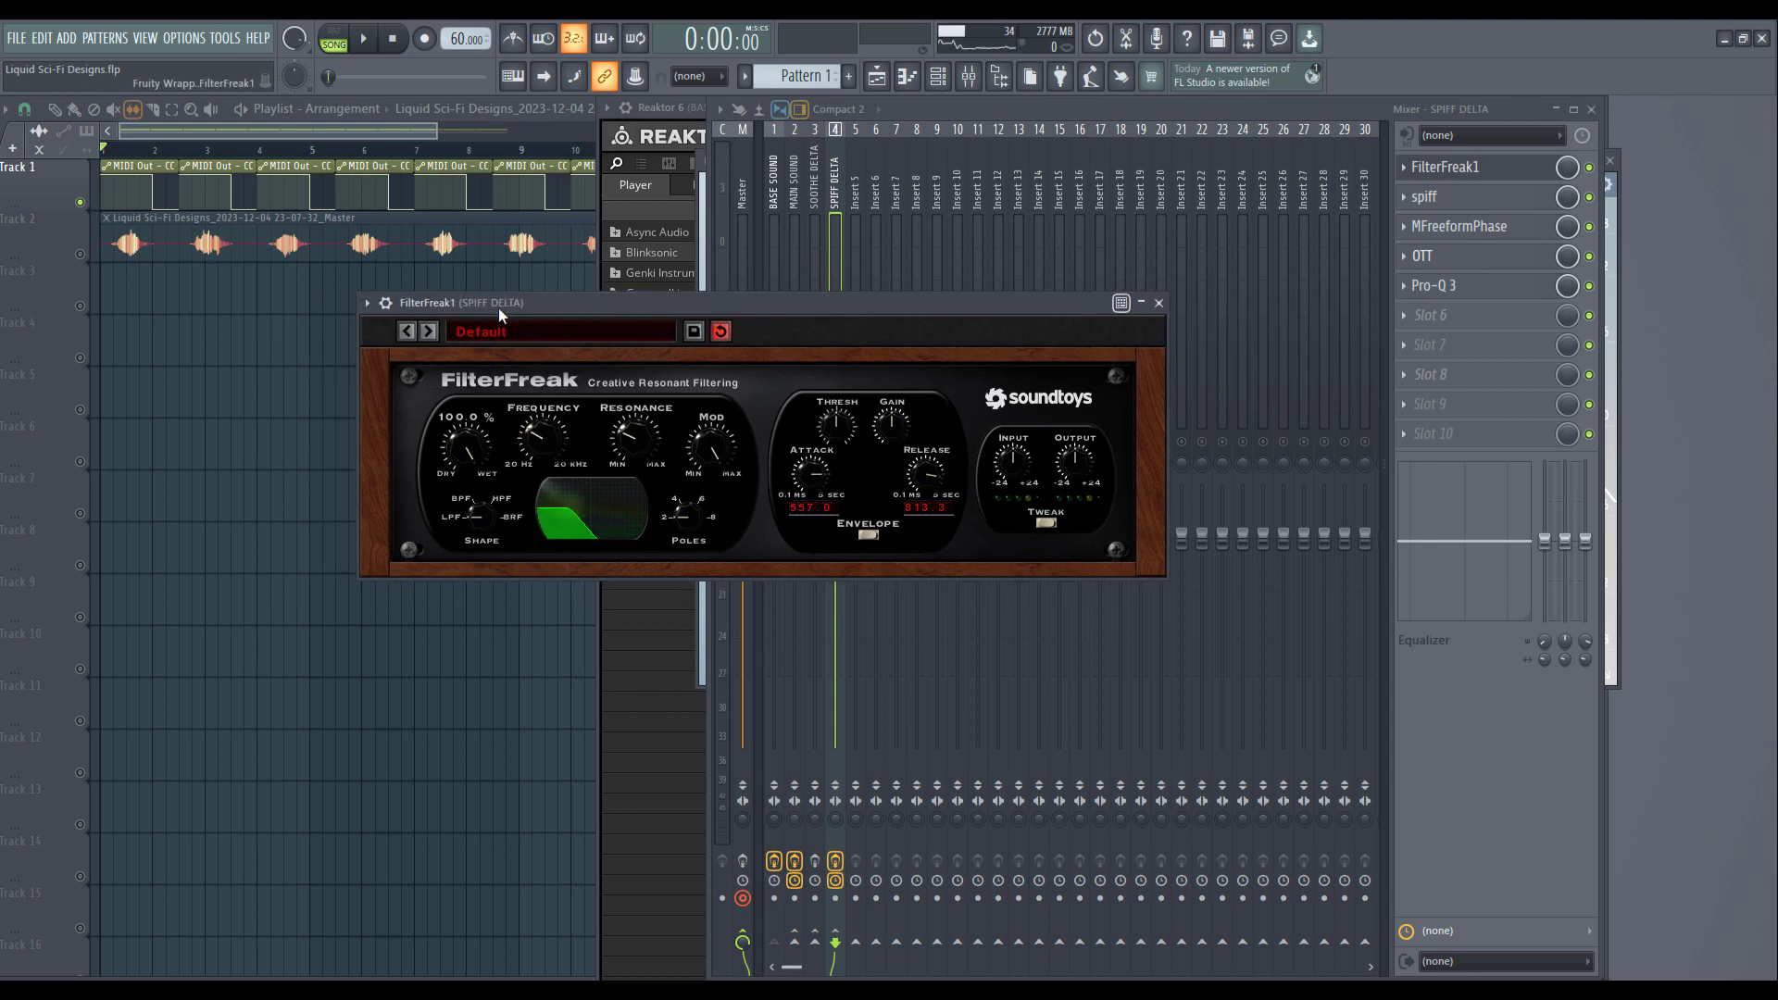
# Step: Audition the arrangement with SPIFF DELTA's FilterFreak1 shown, select BASE SOUND, close the FilterFreak1 window, and stop playback
pyautogui.press('space')
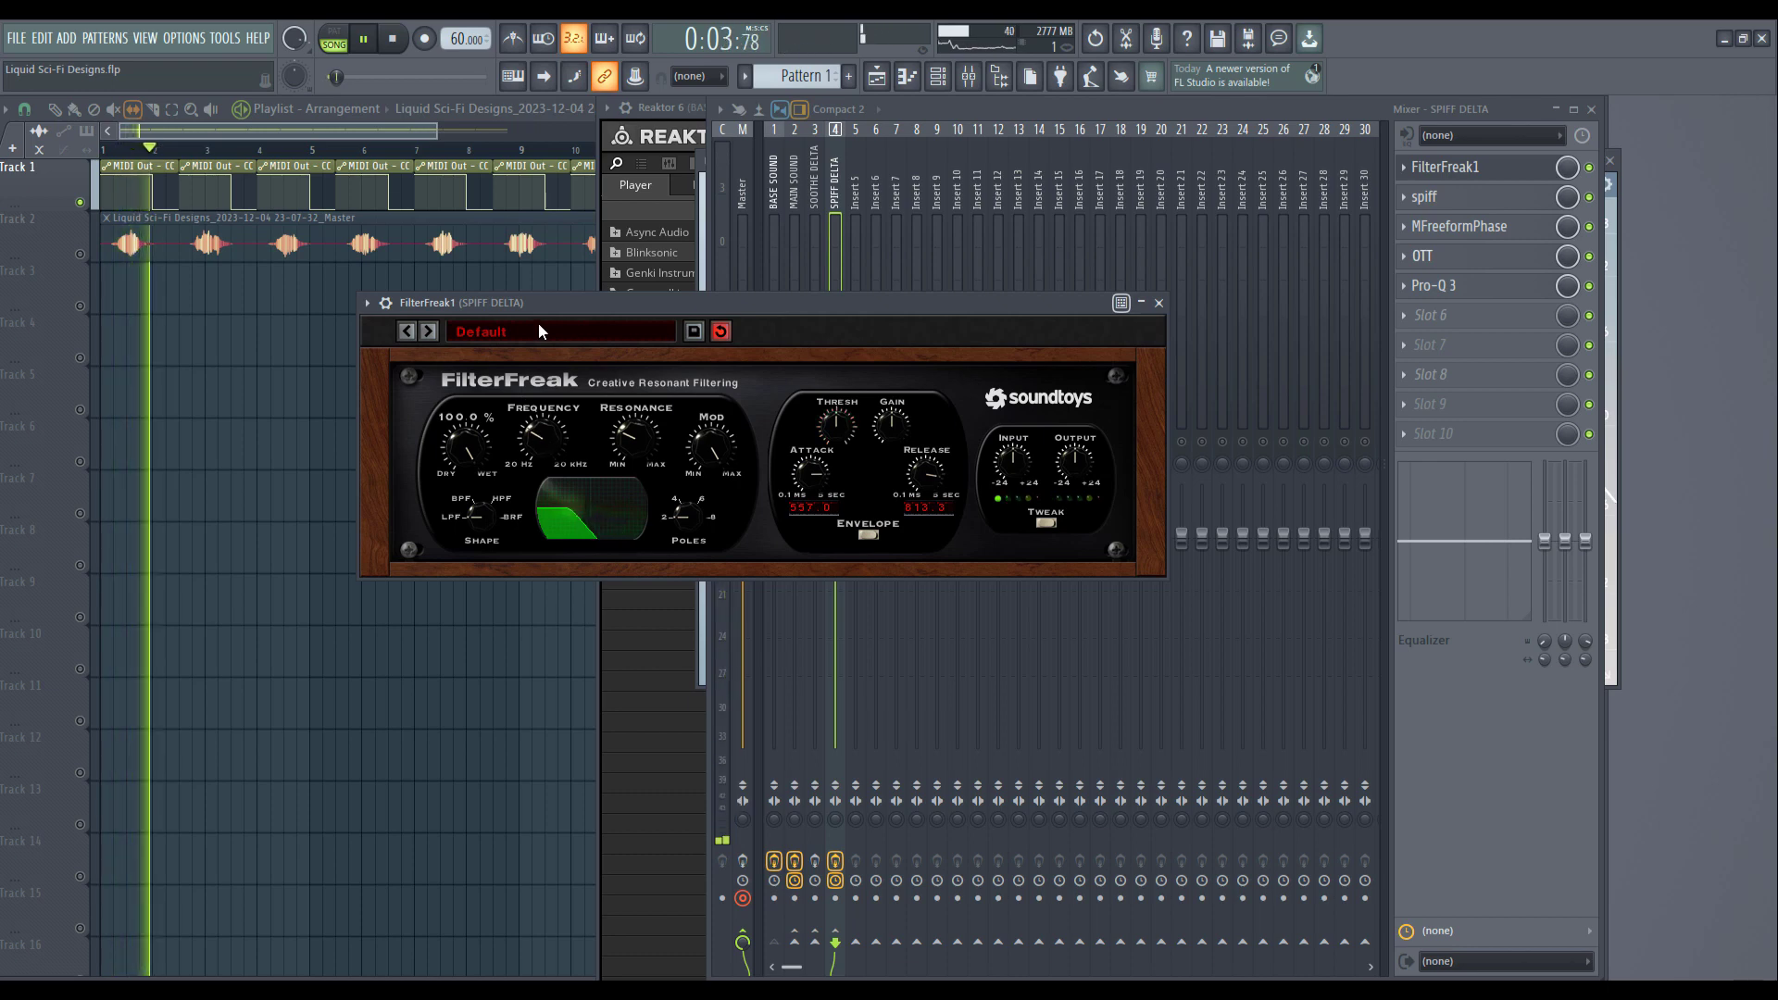
pyautogui.moveTo(592, 305); pyautogui.dragTo(749, 369)
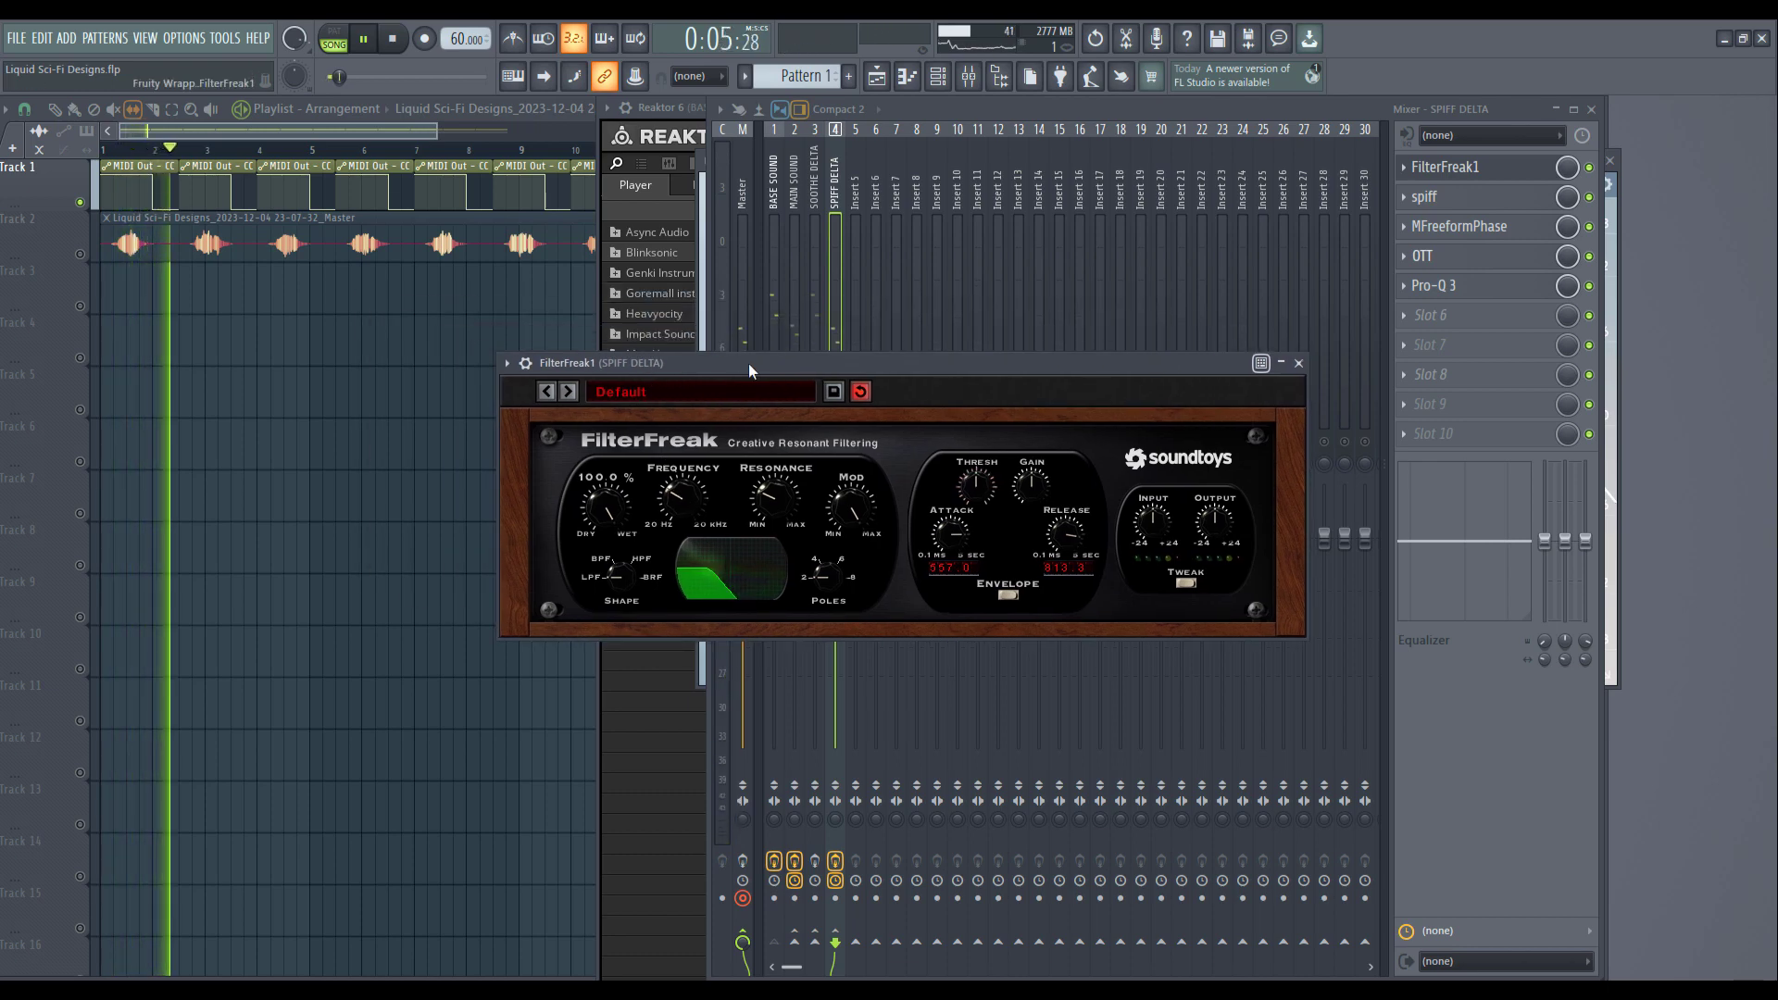
pyautogui.click(781, 311)
pyautogui.moveTo(580, 362); pyautogui.dragTo(315, 357)
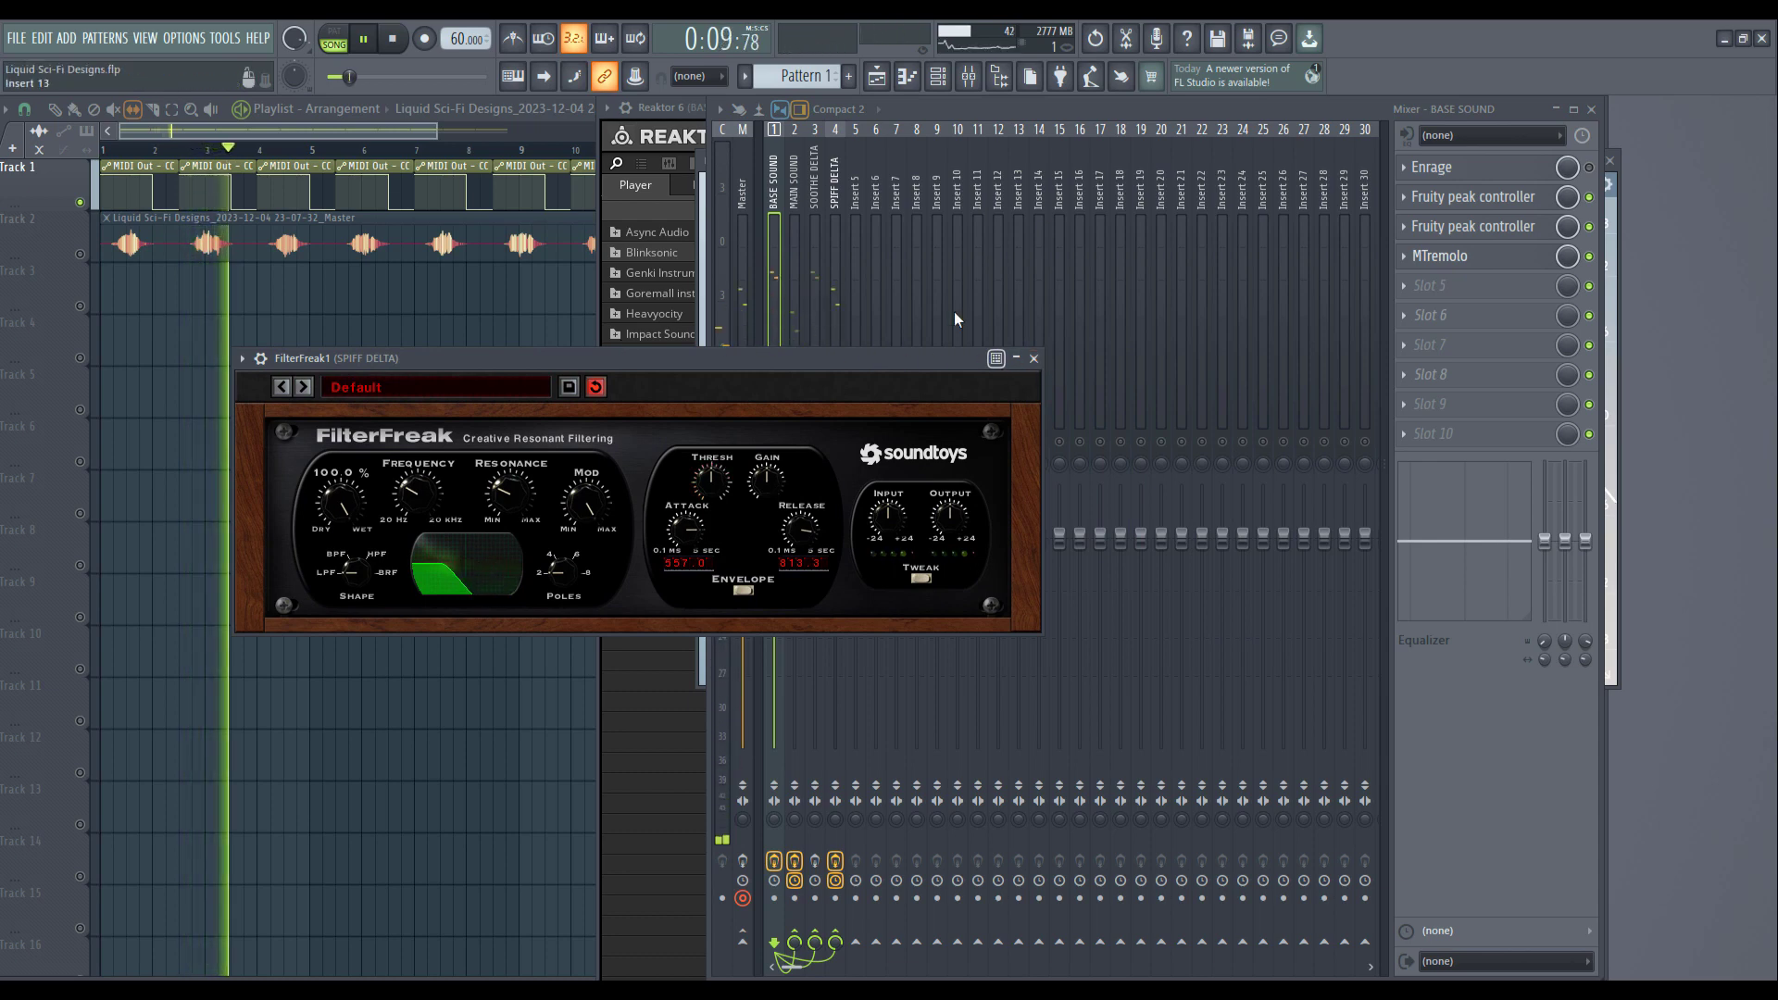
pyautogui.click(1034, 358)
pyautogui.press('space')
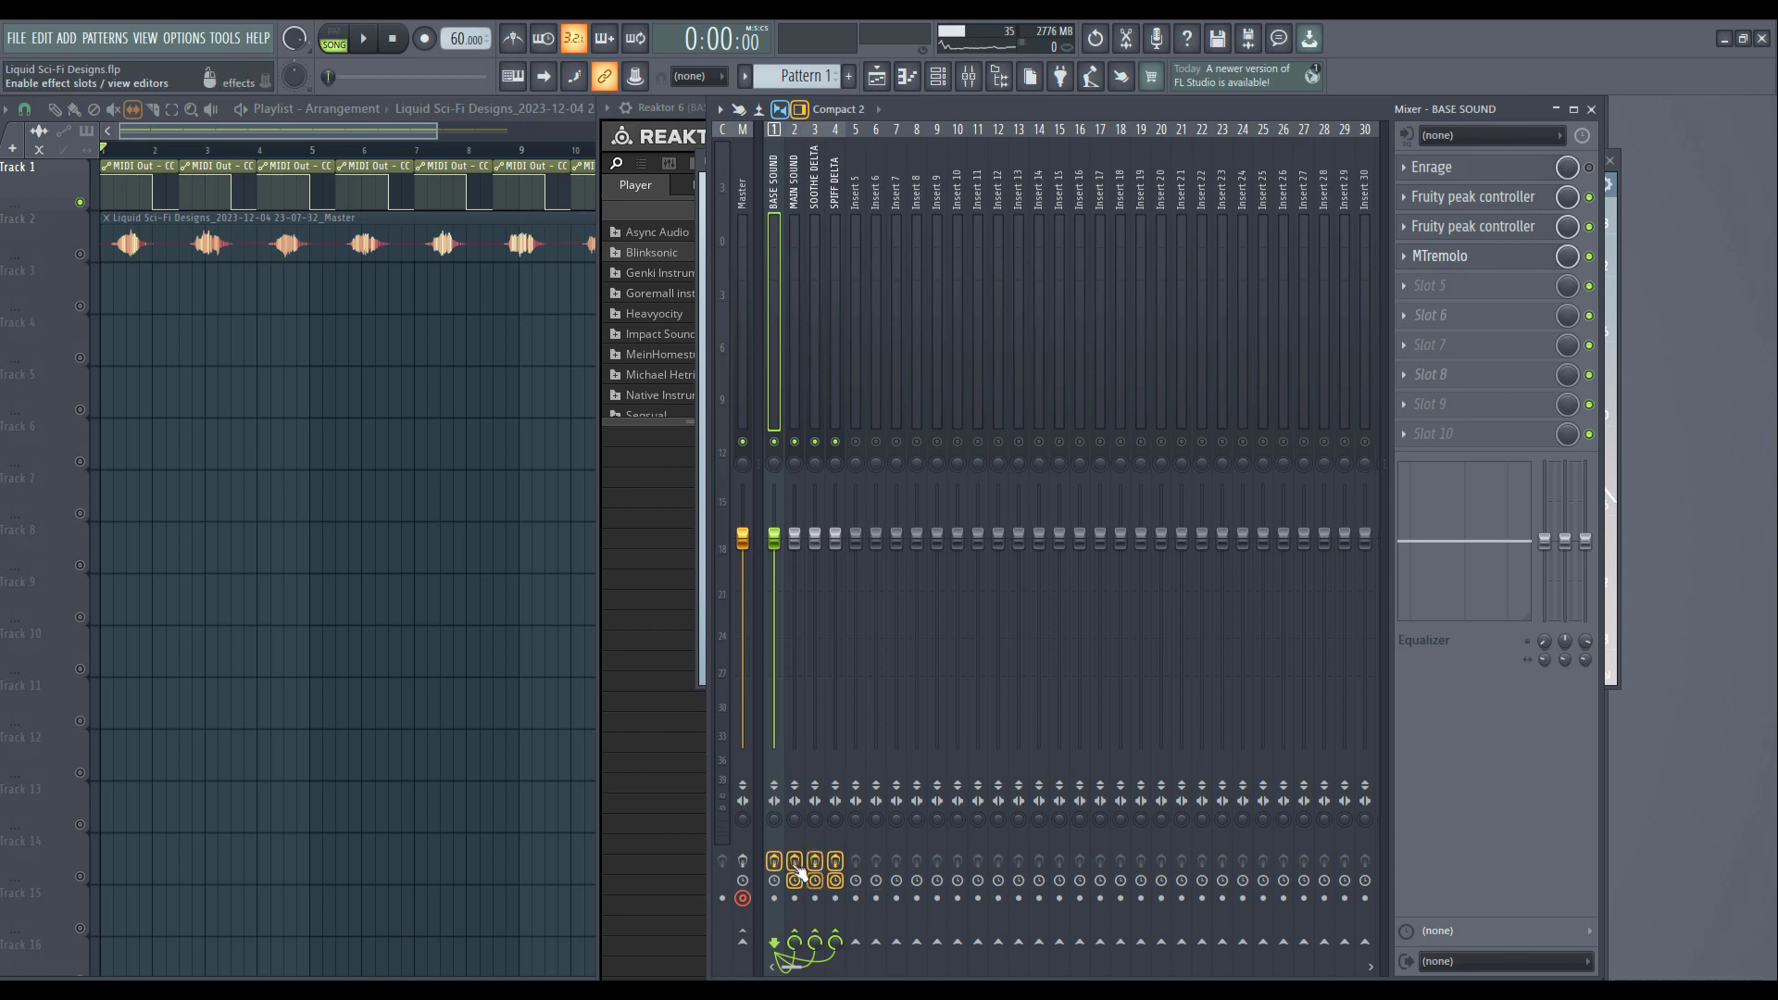
# Step: Select the Master track, enable its effects, and play the arrangement with all four sound tracks unmuted
pyautogui.click(741, 397)
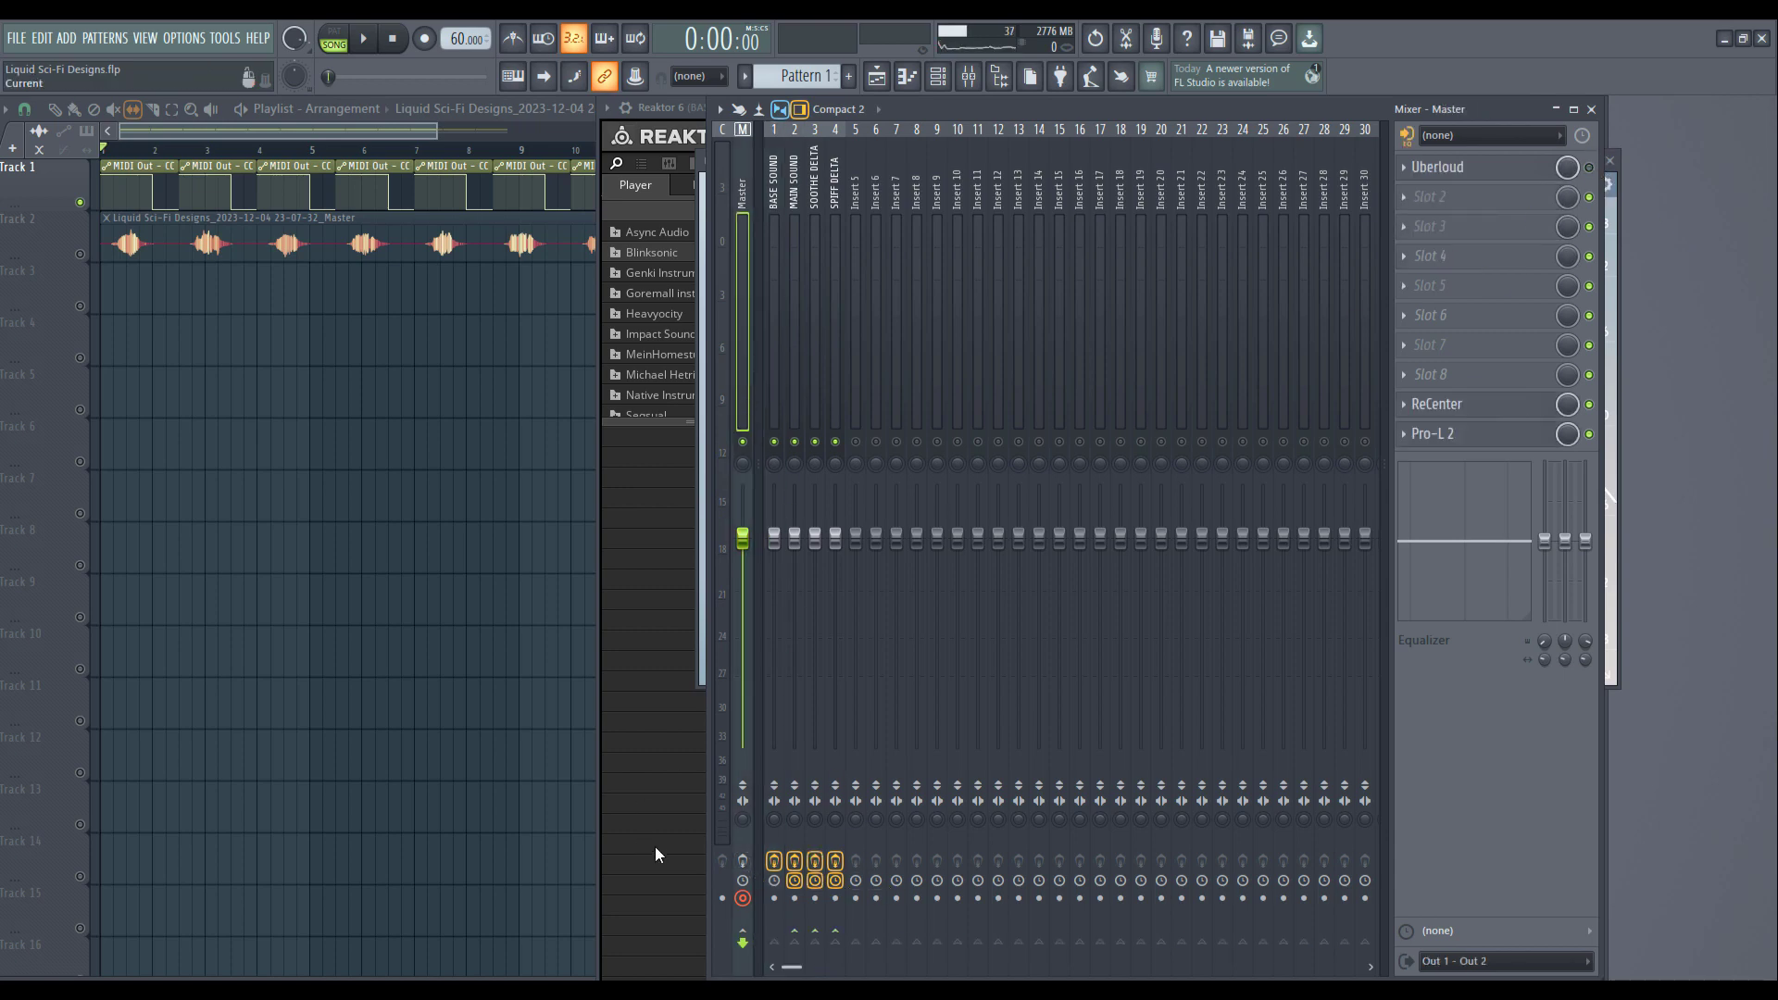
pyautogui.click(742, 861)
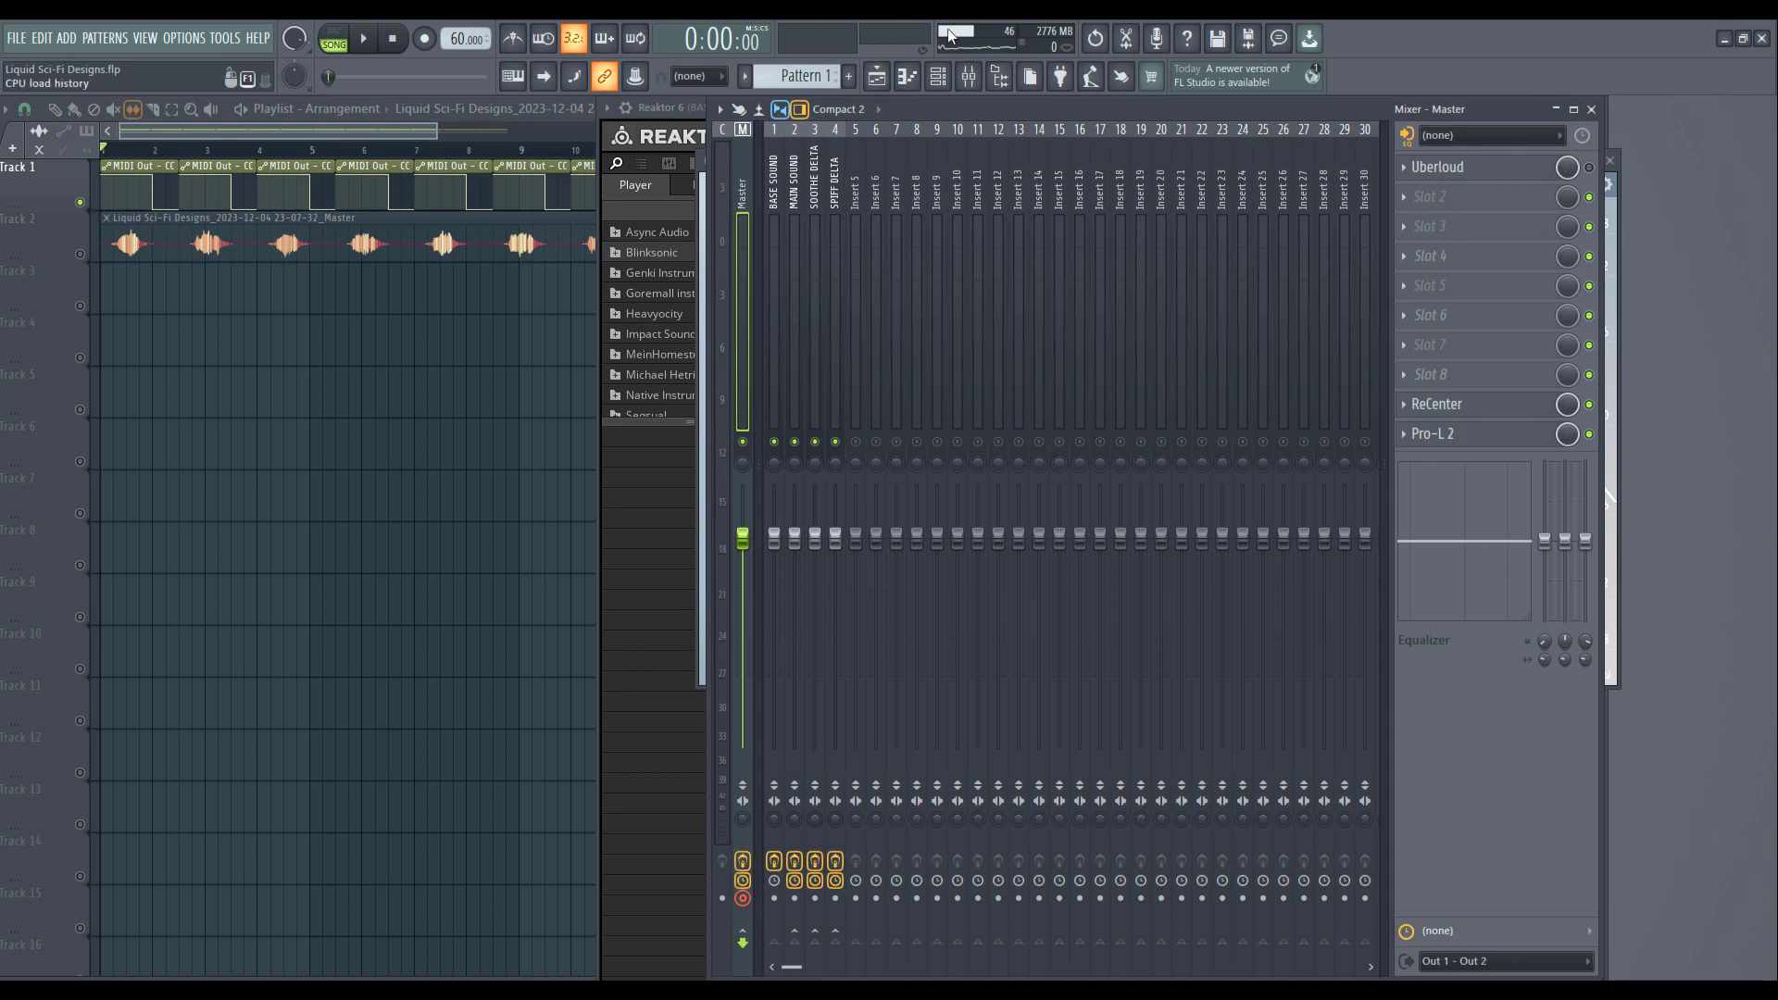
pyautogui.press('space')
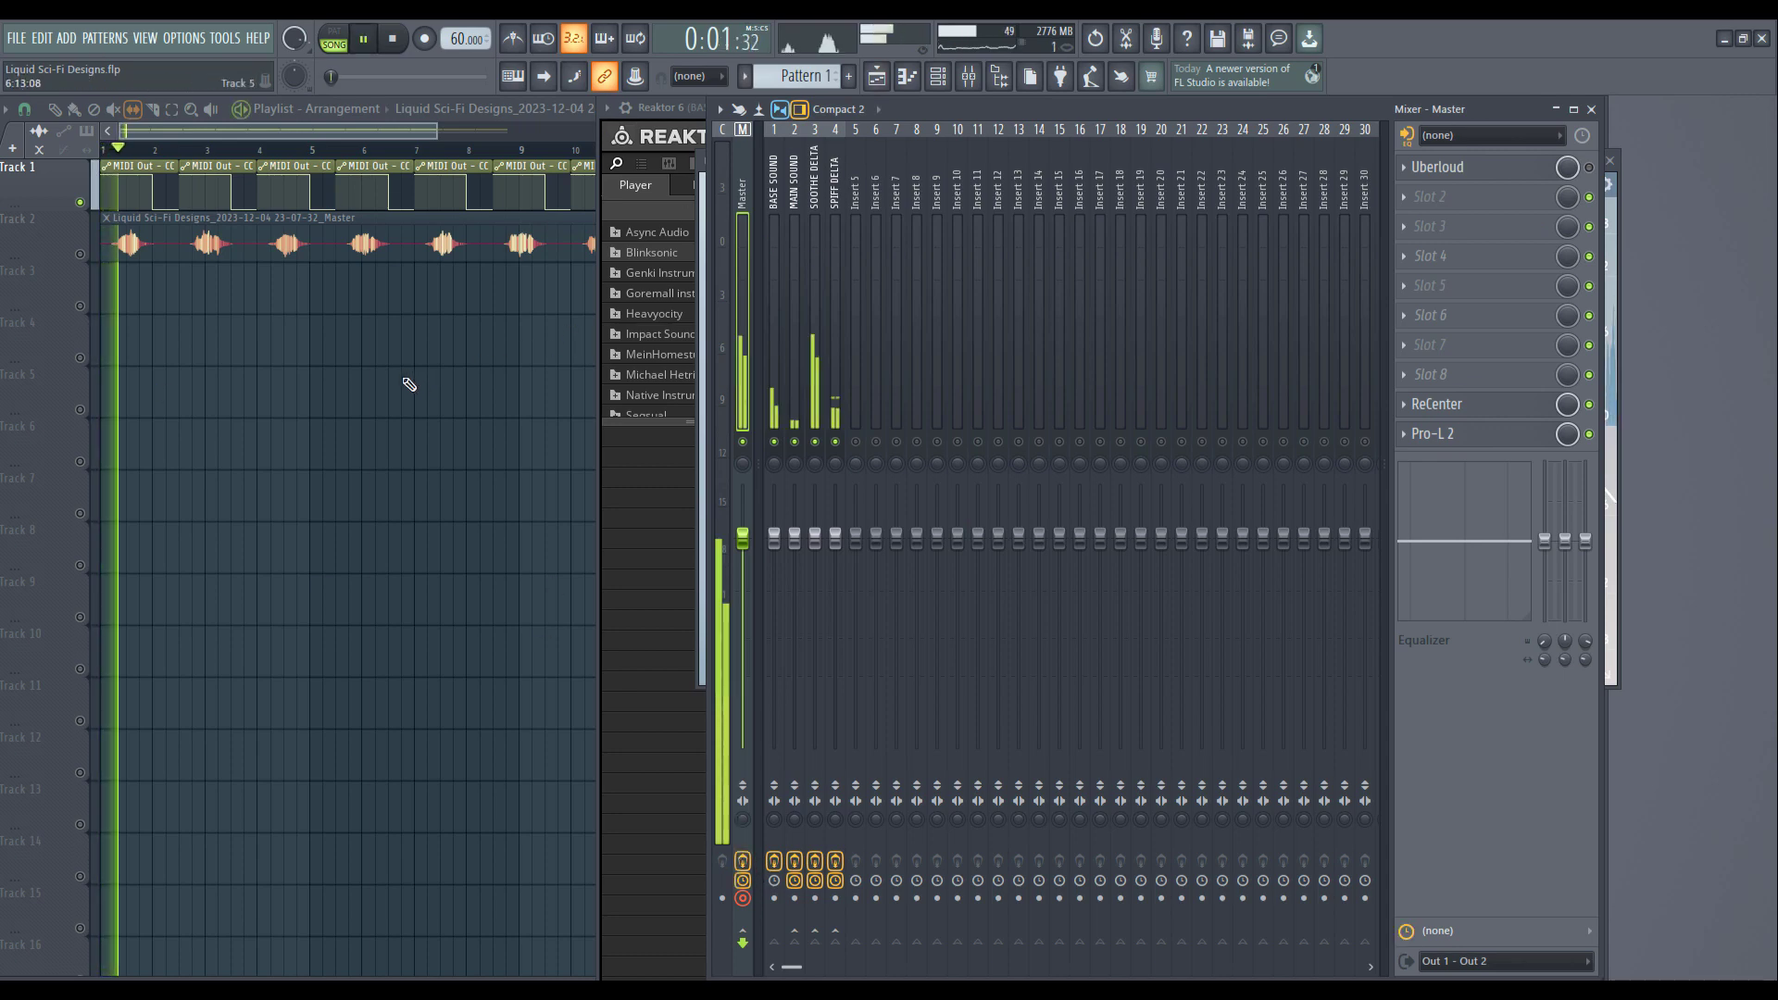
# Step: View the effect chains of BASE SOUND, MAIN SOUND and SOOTHE DELTA in turn during playback
pyautogui.click(768, 355)
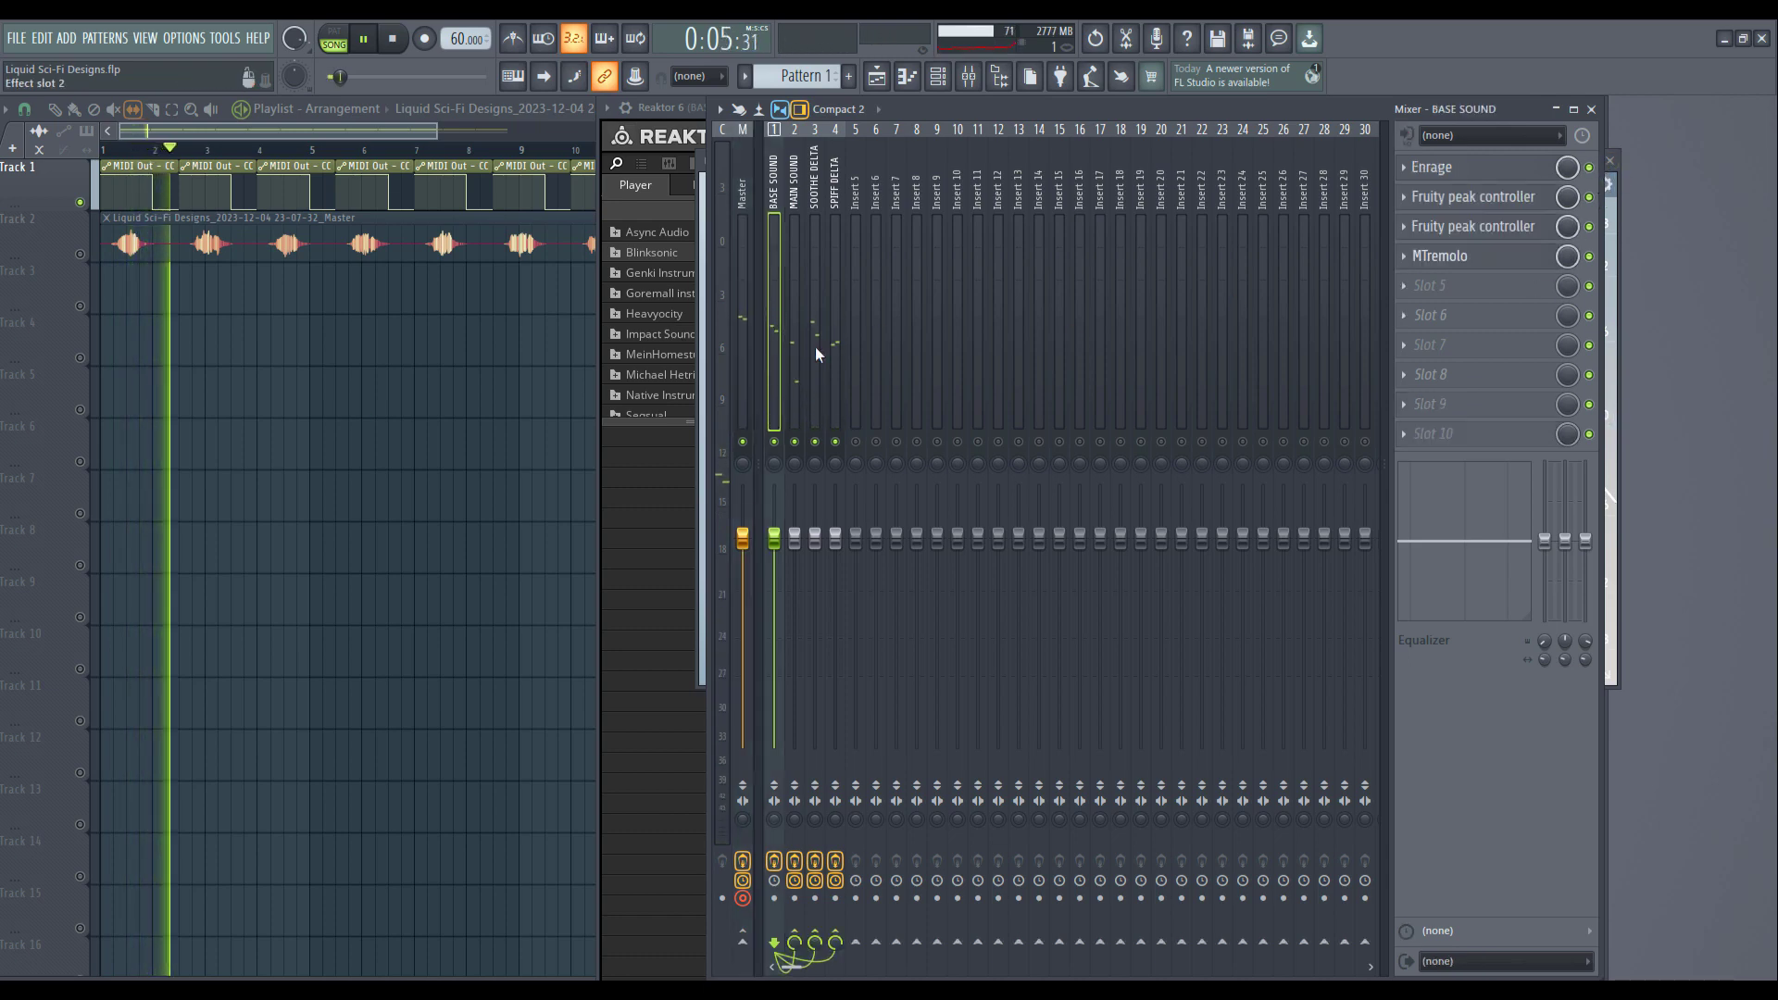
pyautogui.click(794, 318)
pyautogui.click(817, 314)
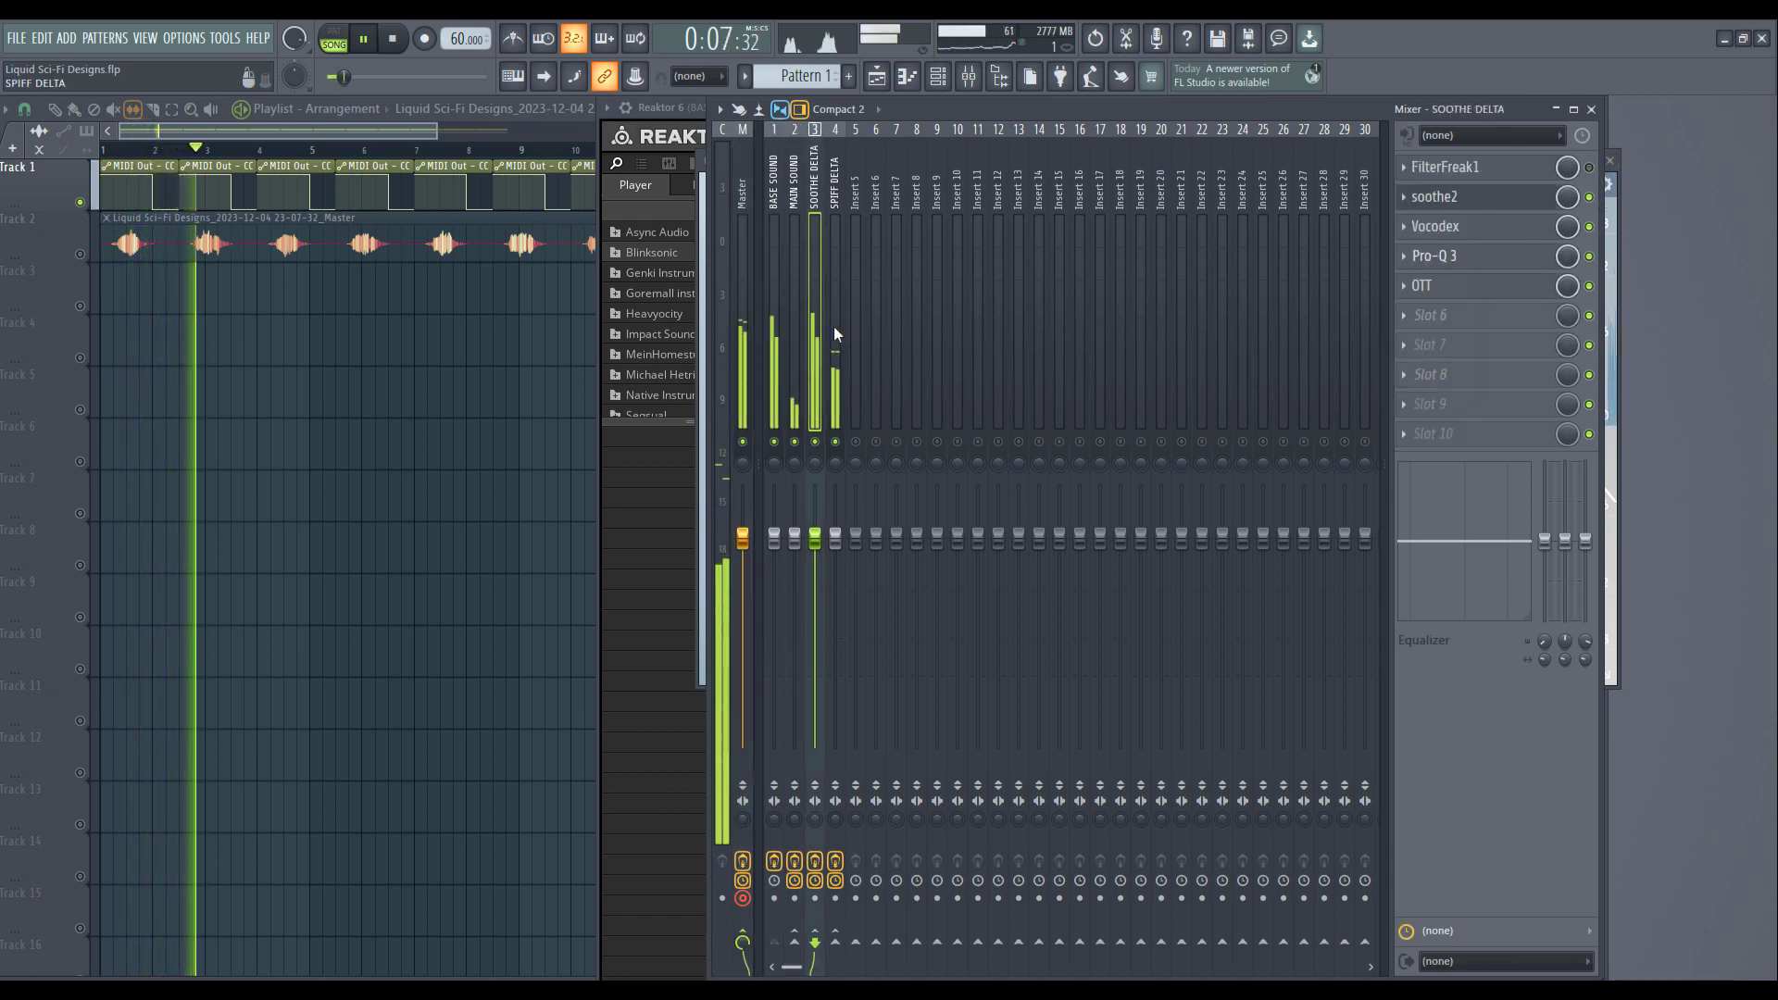